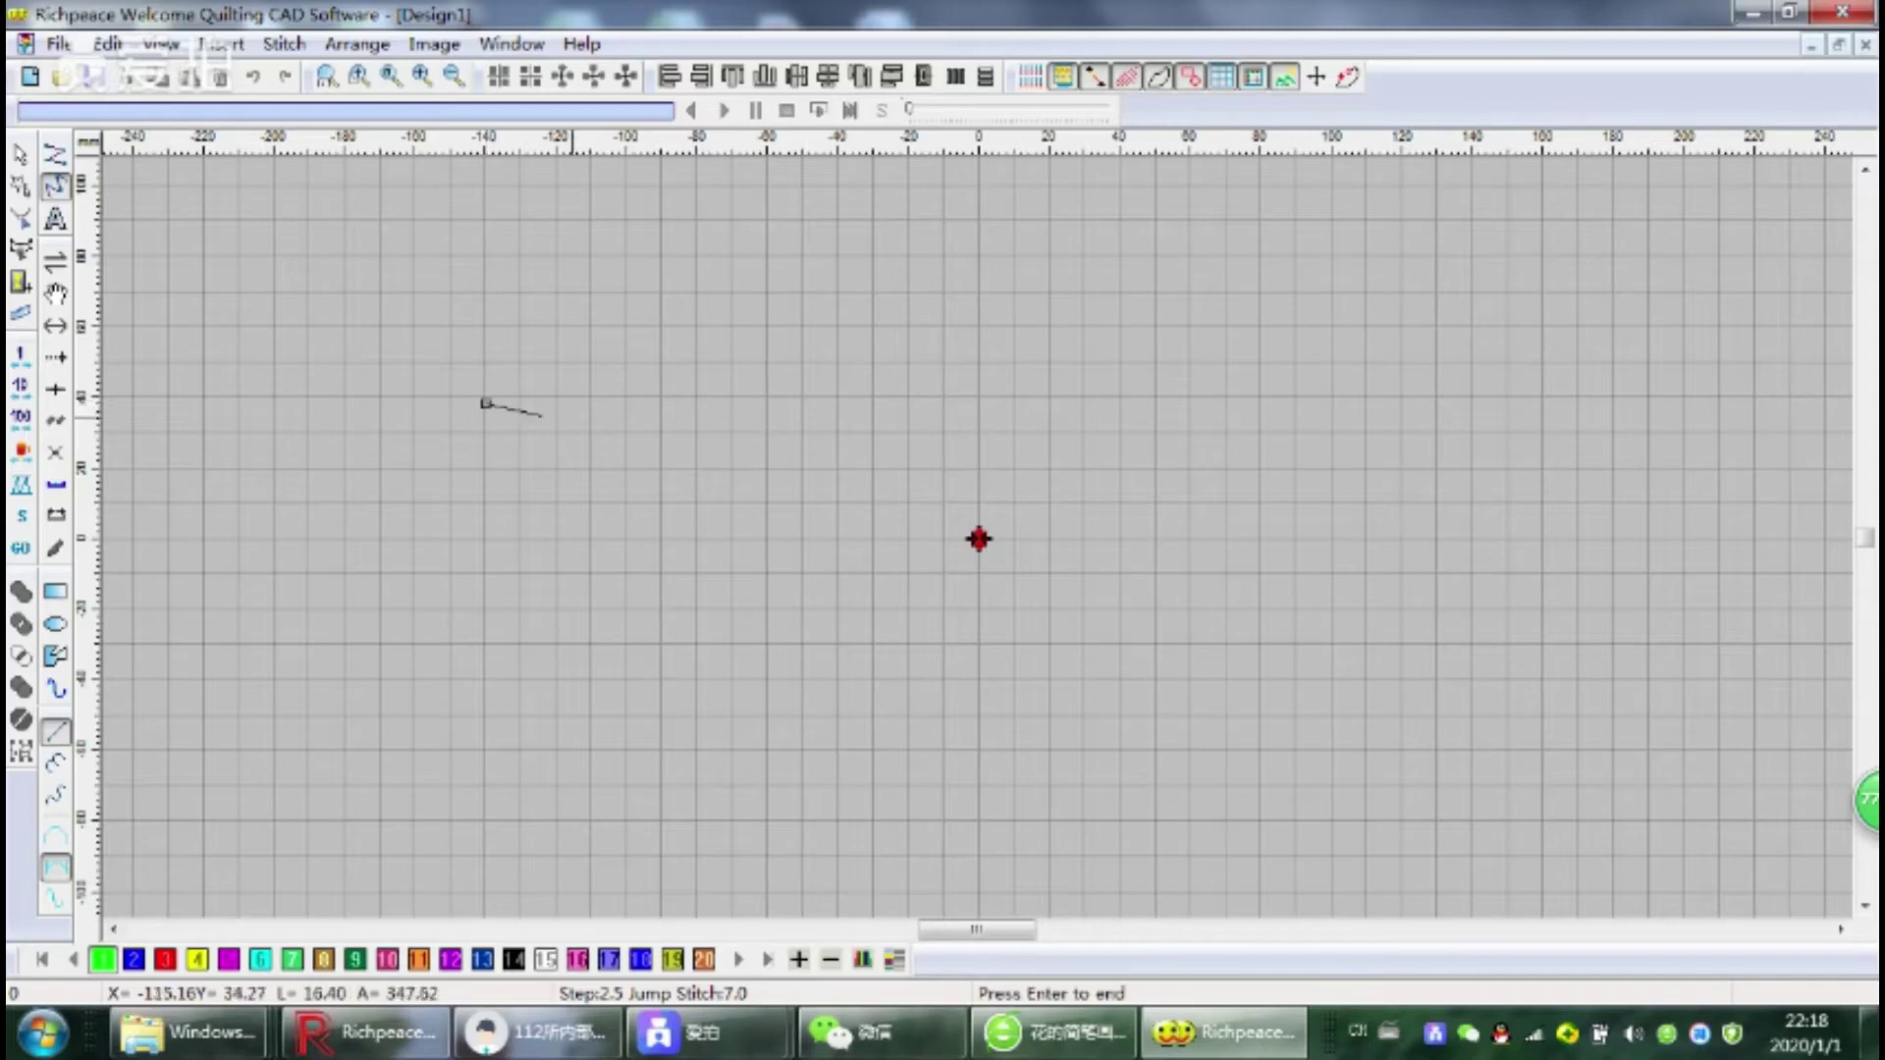
# Draw a zigzag of straight segments across the empty canvas, continuing the started line to a point above the origin
pyautogui.click(821, 422)
pyautogui.click(782, 652)
pyautogui.click(987, 625)
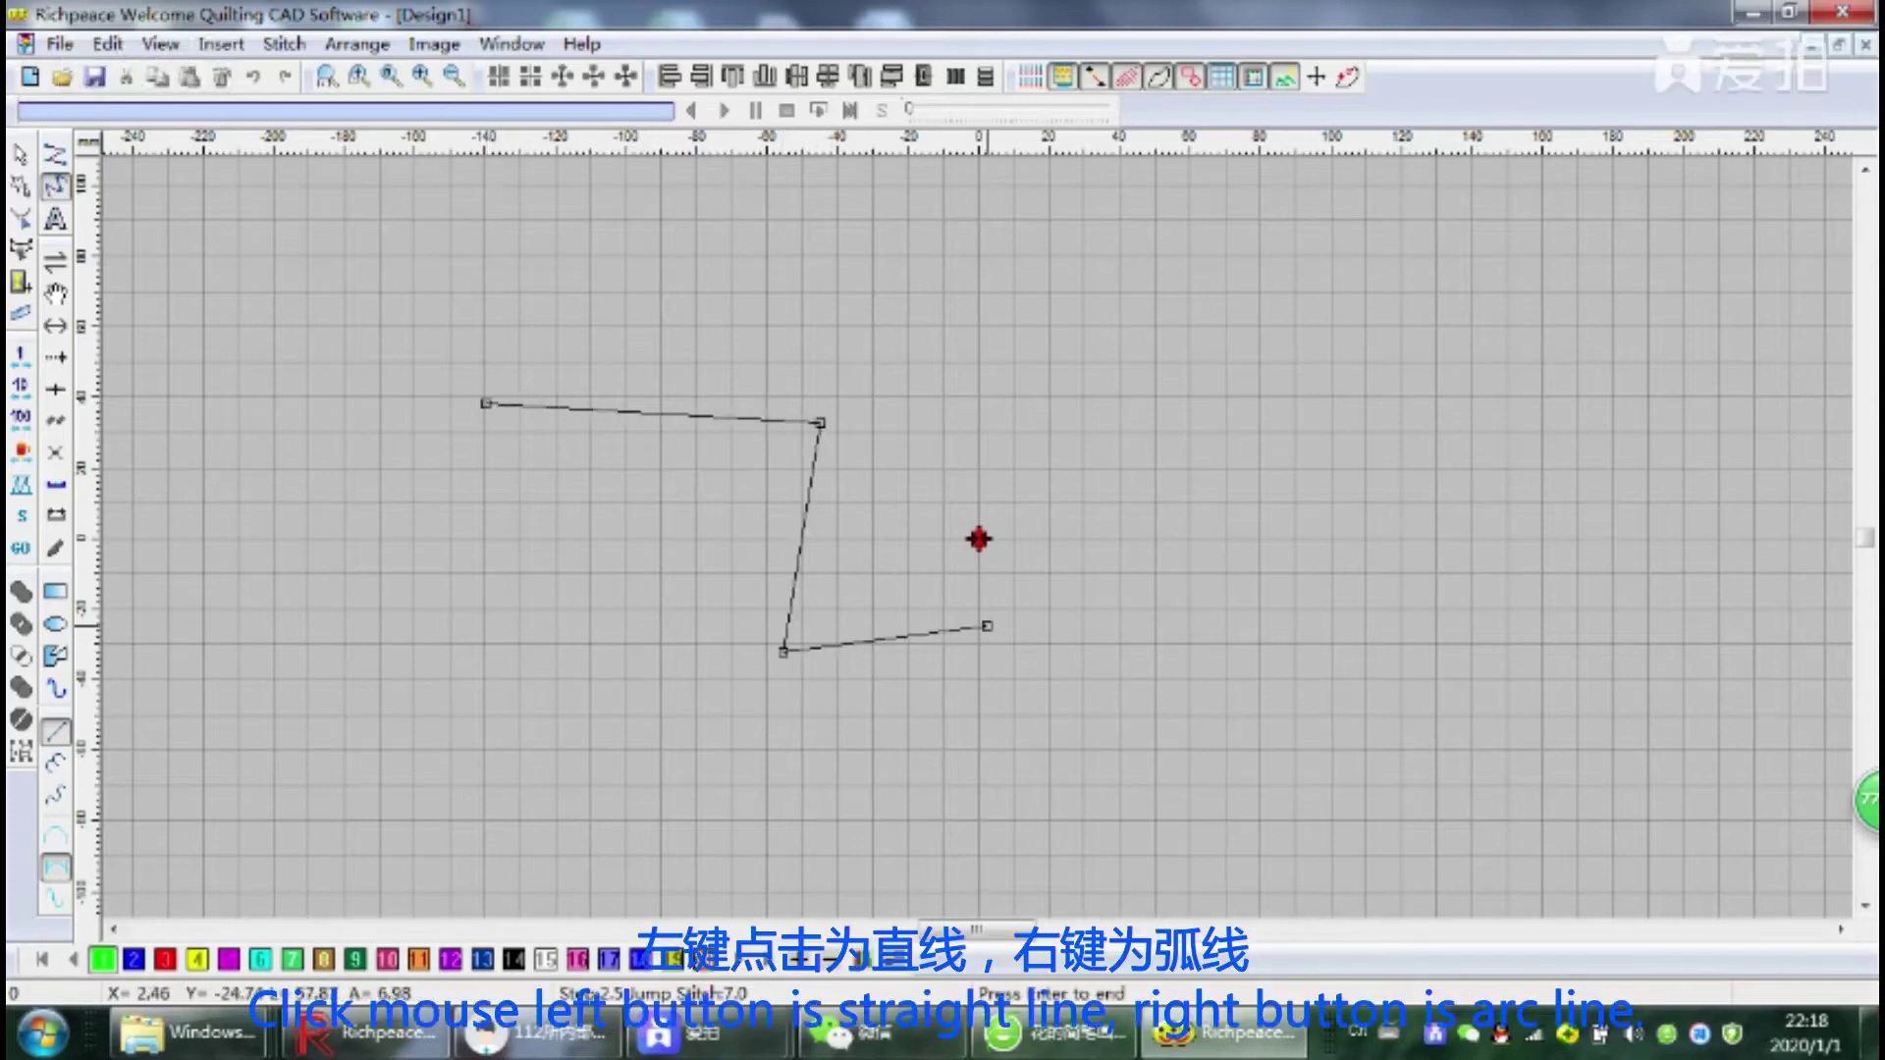
pyautogui.click(938, 465)
pyautogui.click(1062, 386)
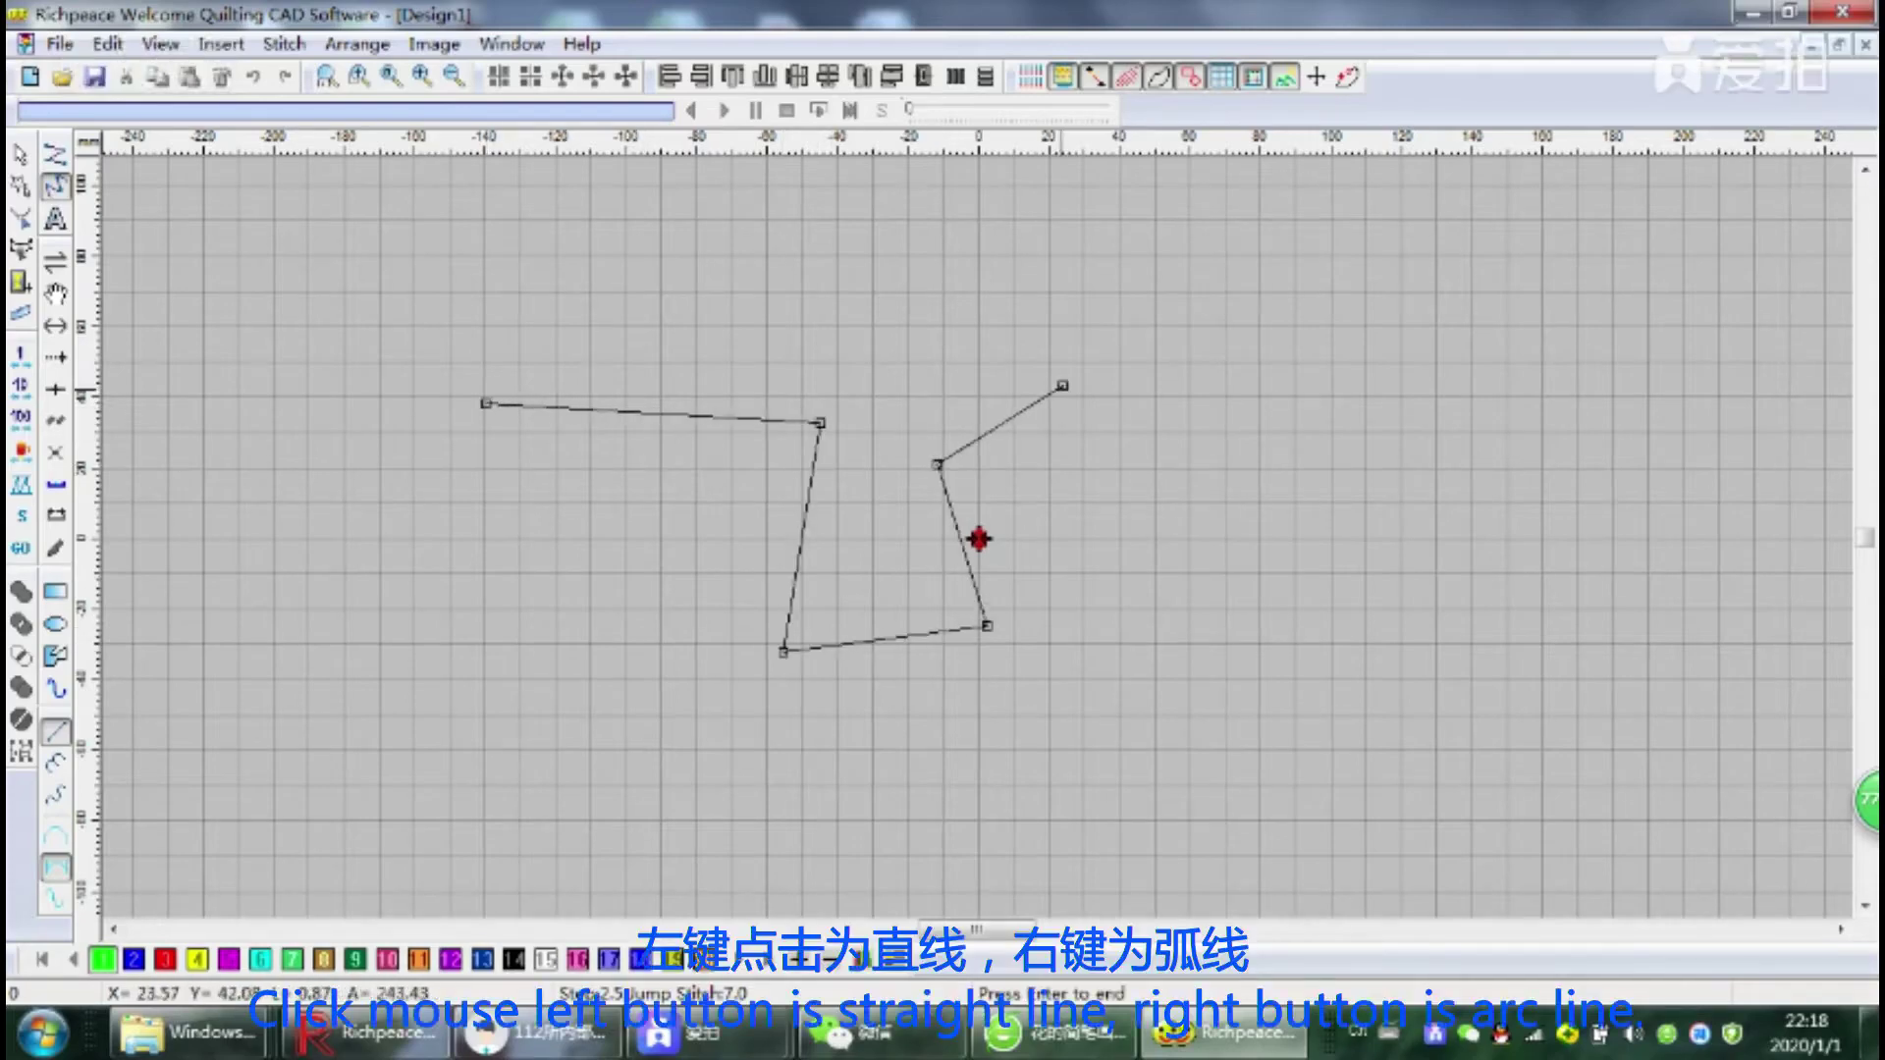
# Continue the zigzag line with a chain of curved arc segments and finish the object
pyautogui.rightClick(1085, 289)
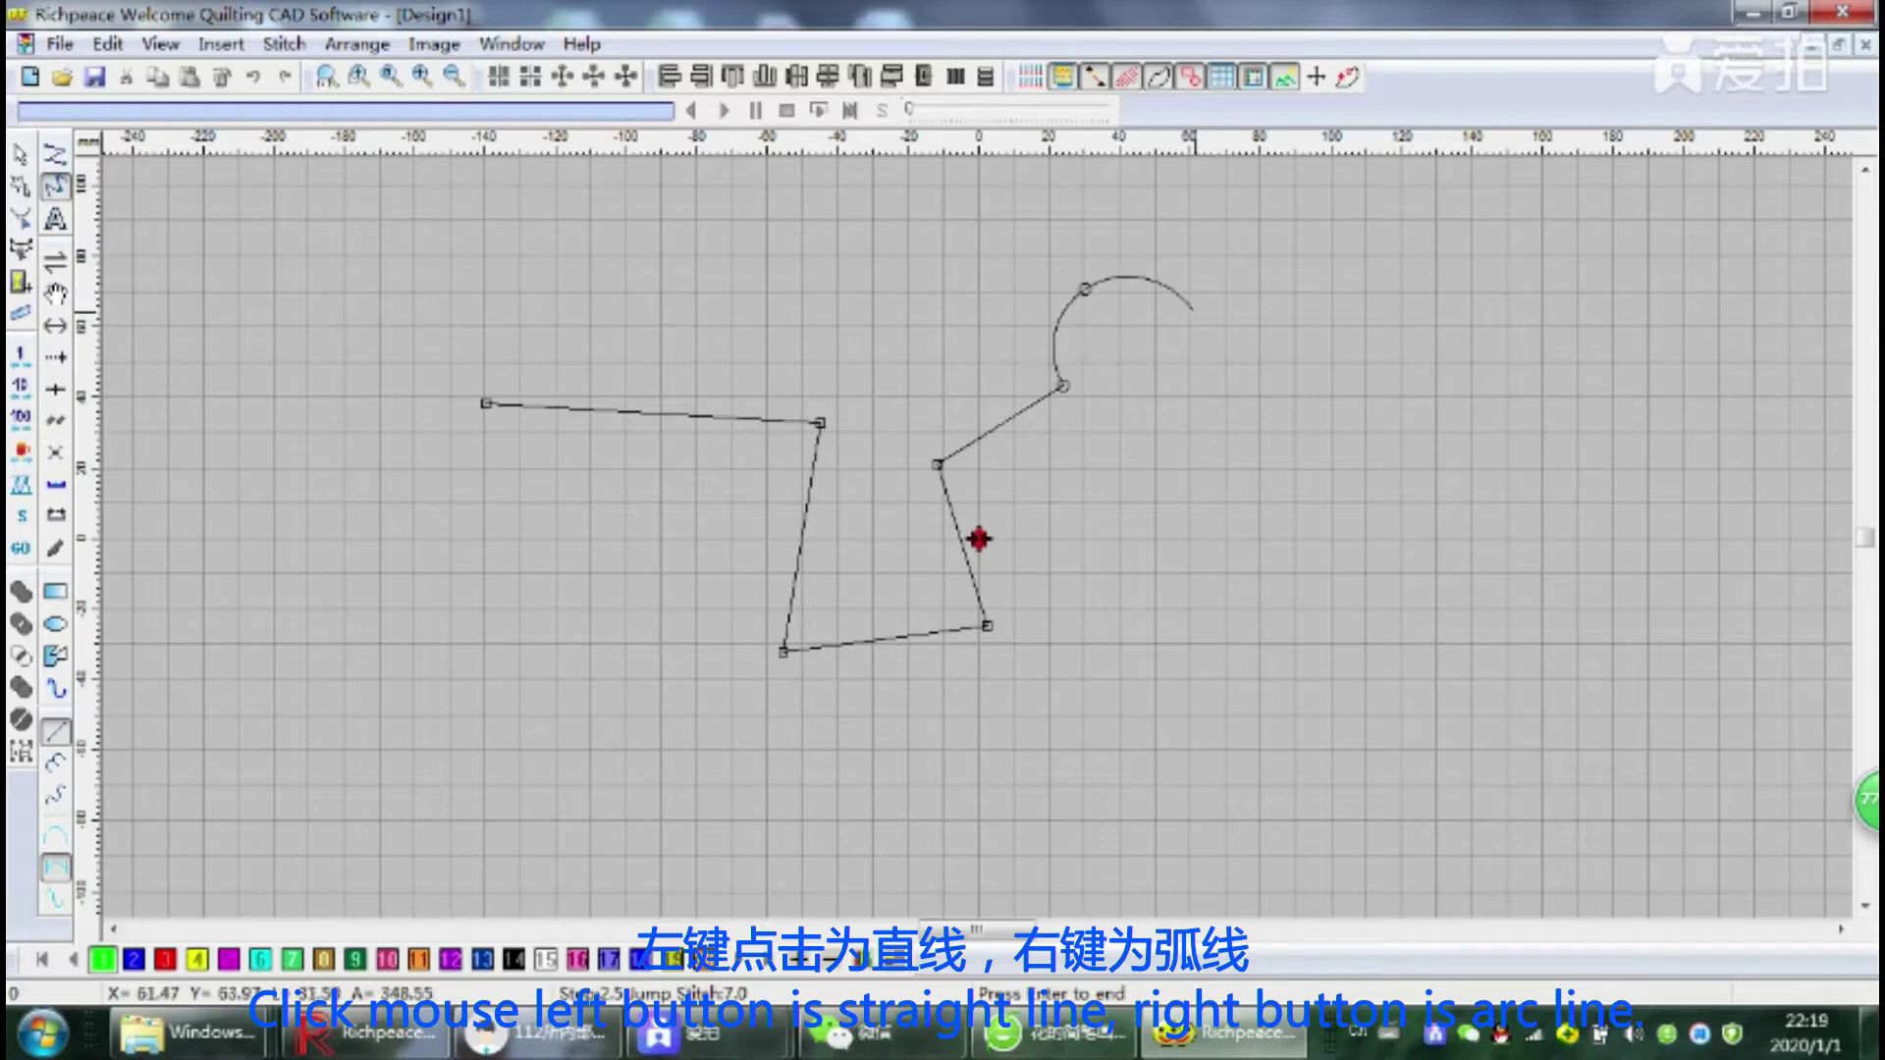
pyautogui.rightClick(1205, 332)
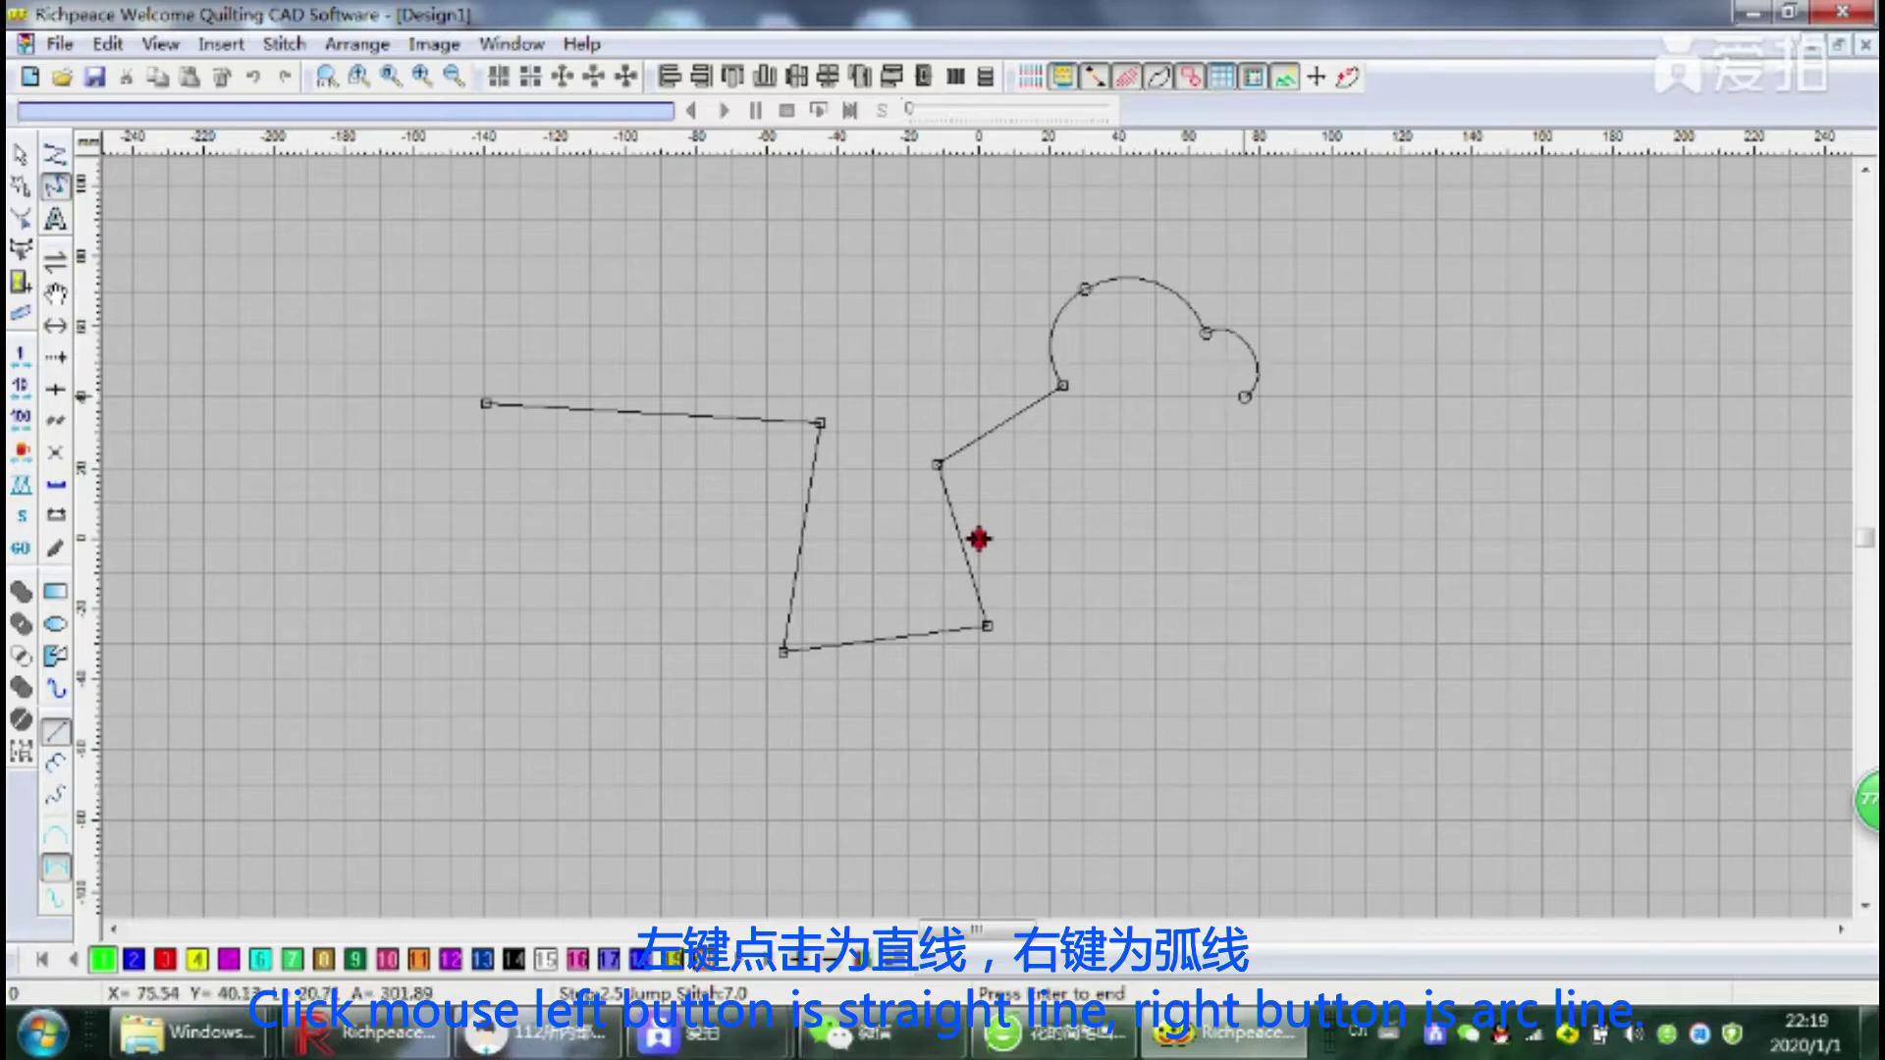
pyautogui.rightClick(1245, 398)
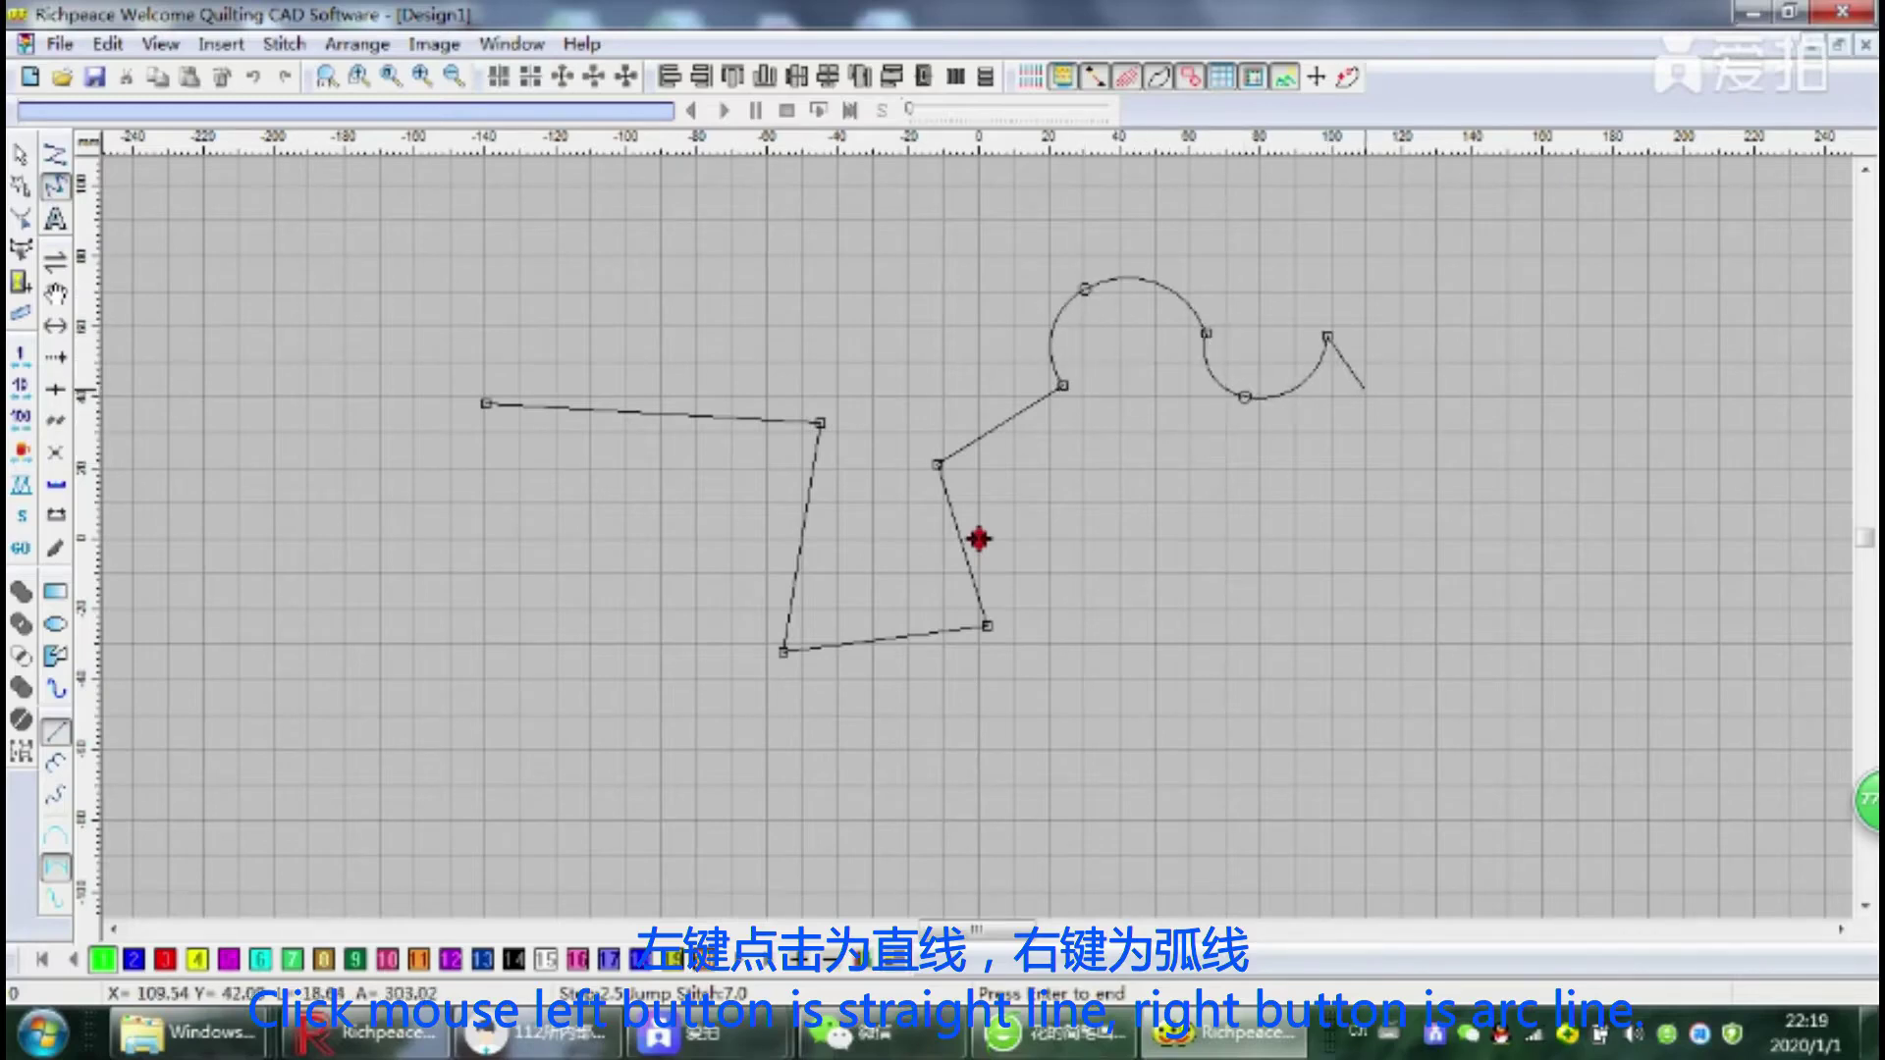
pyautogui.rightClick(1356, 404)
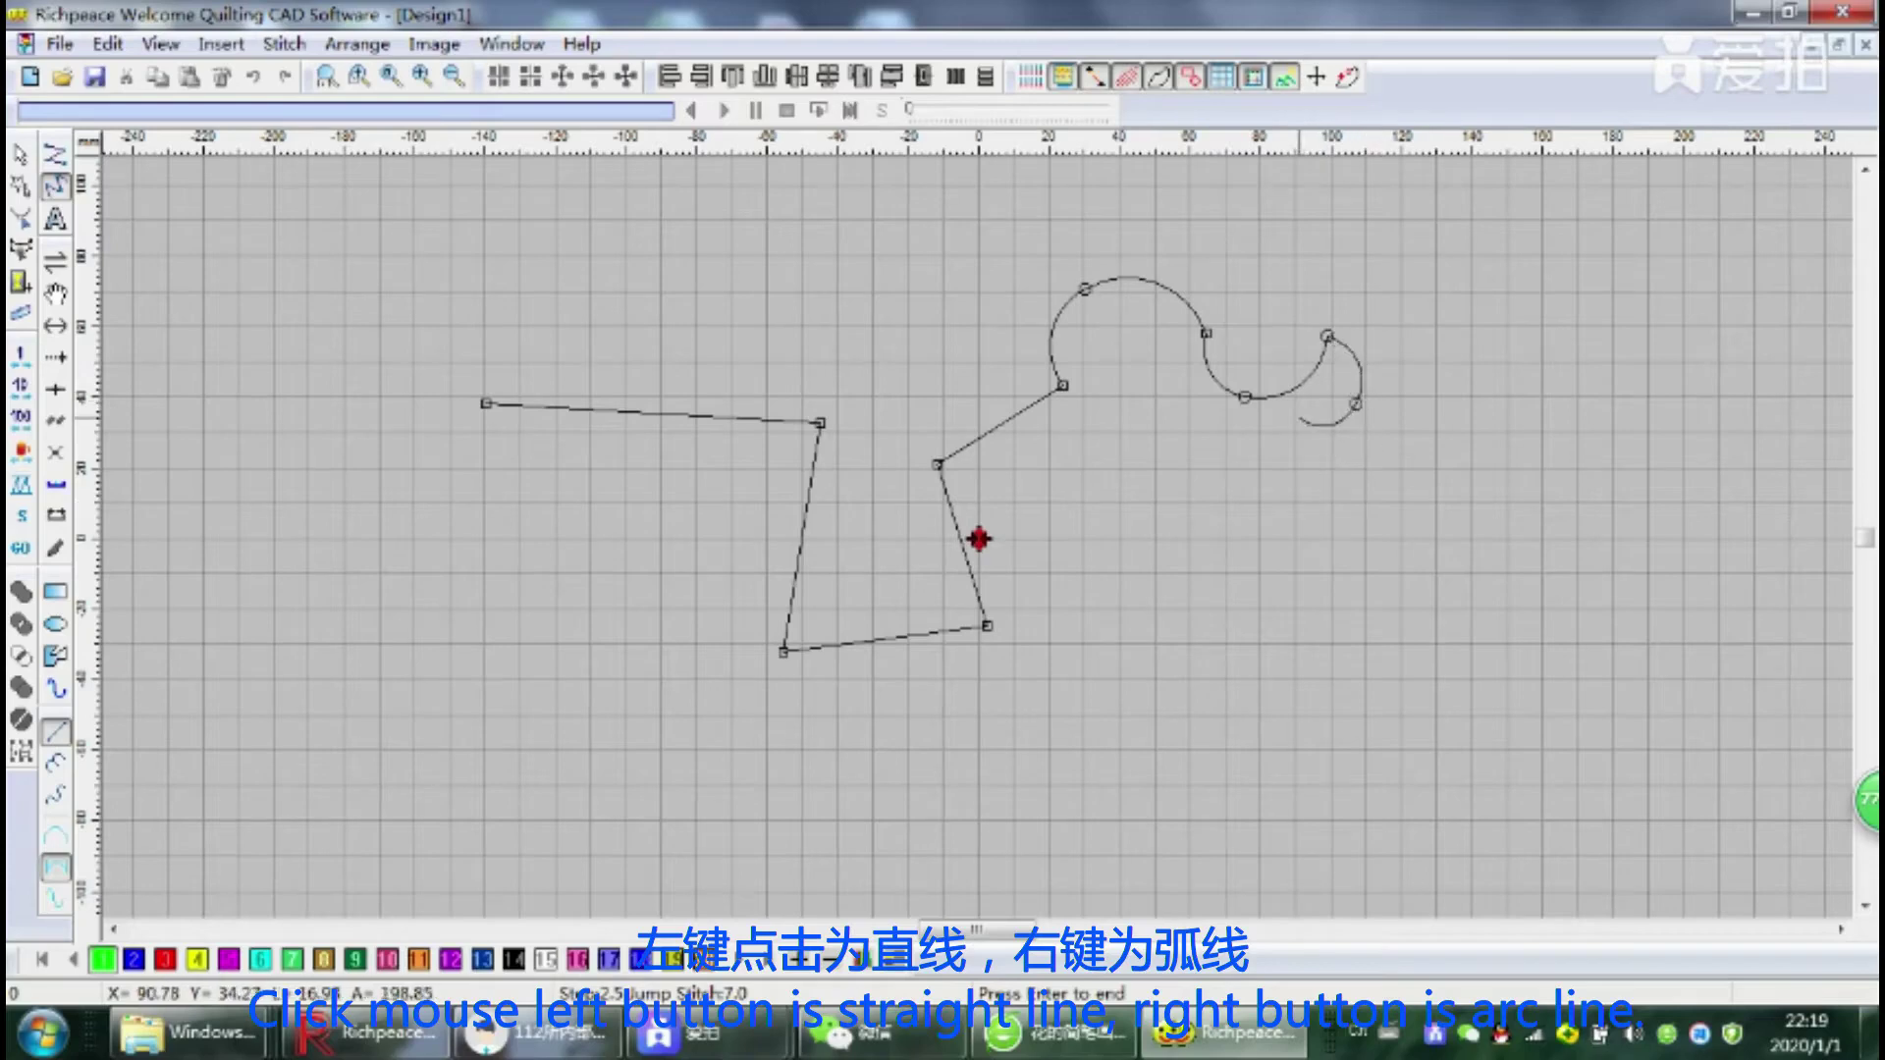
pyautogui.click(1318, 417)
pyautogui.rightClick(1176, 520)
pyautogui.click(1281, 562)
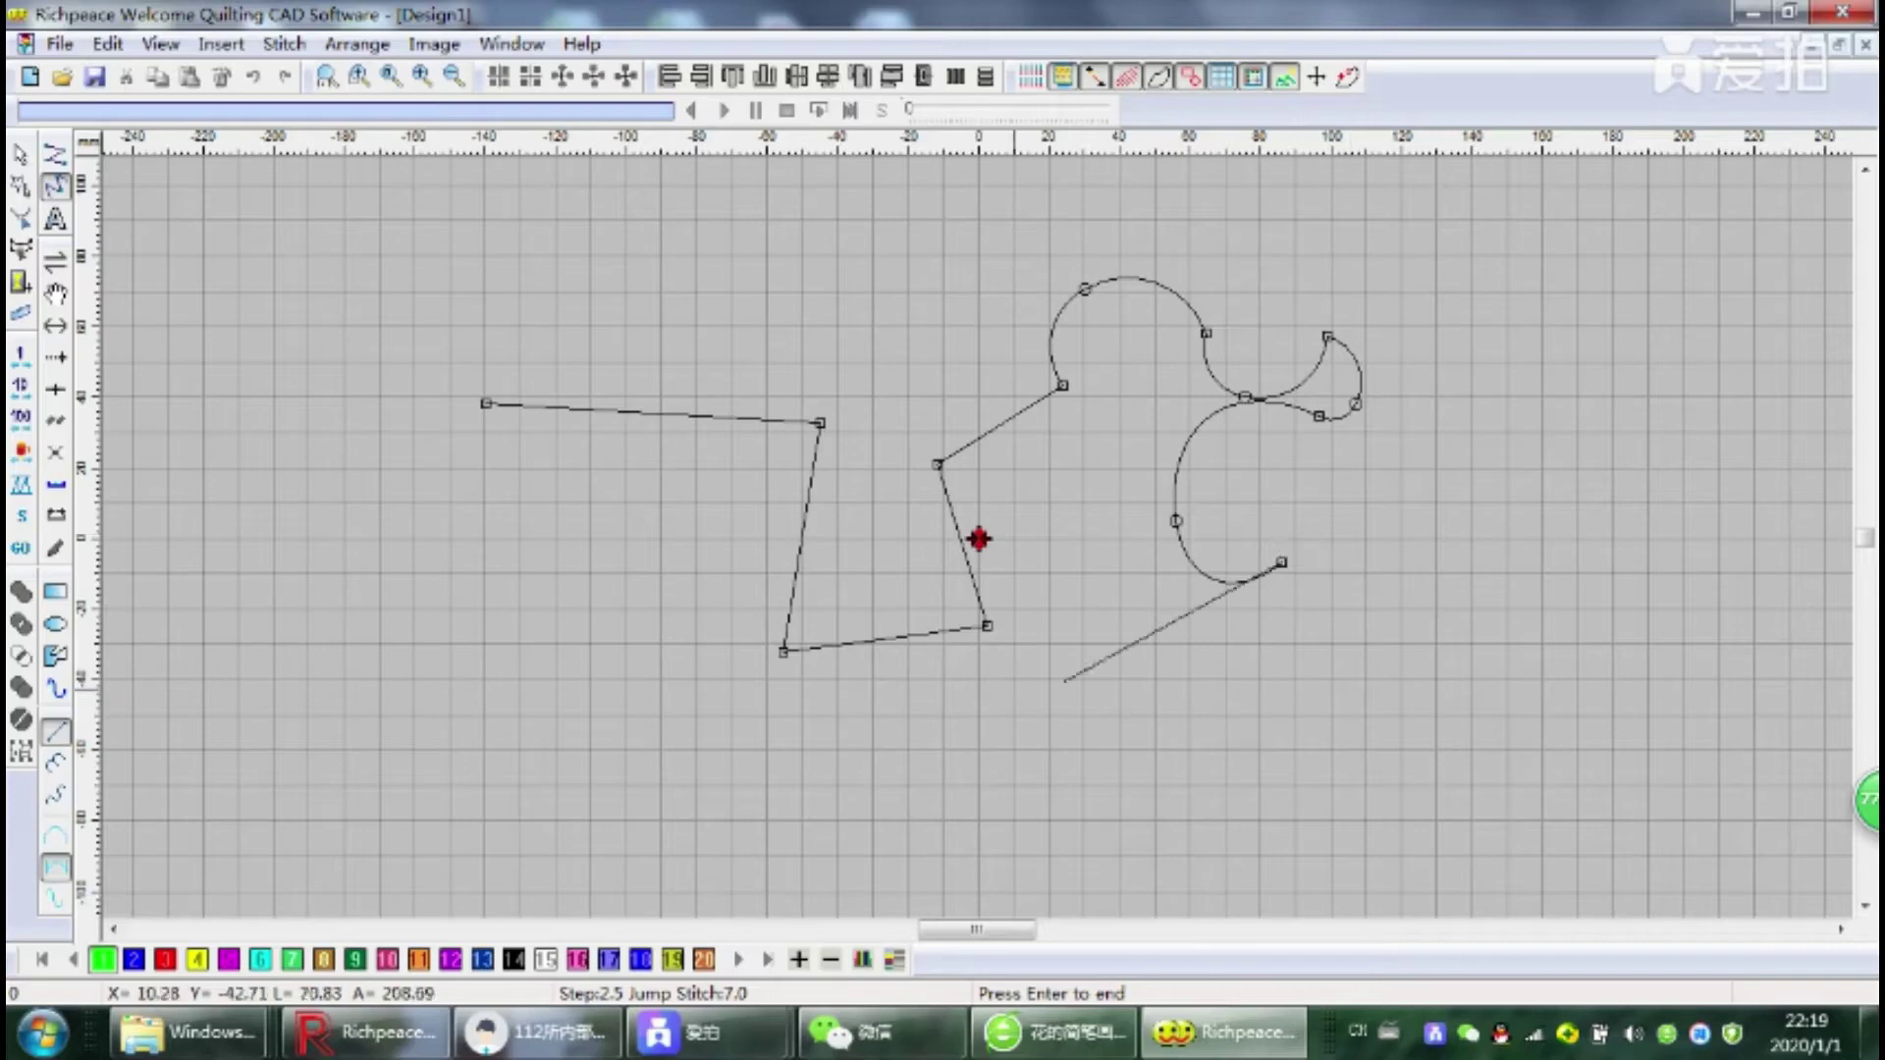
pyautogui.press('Return')
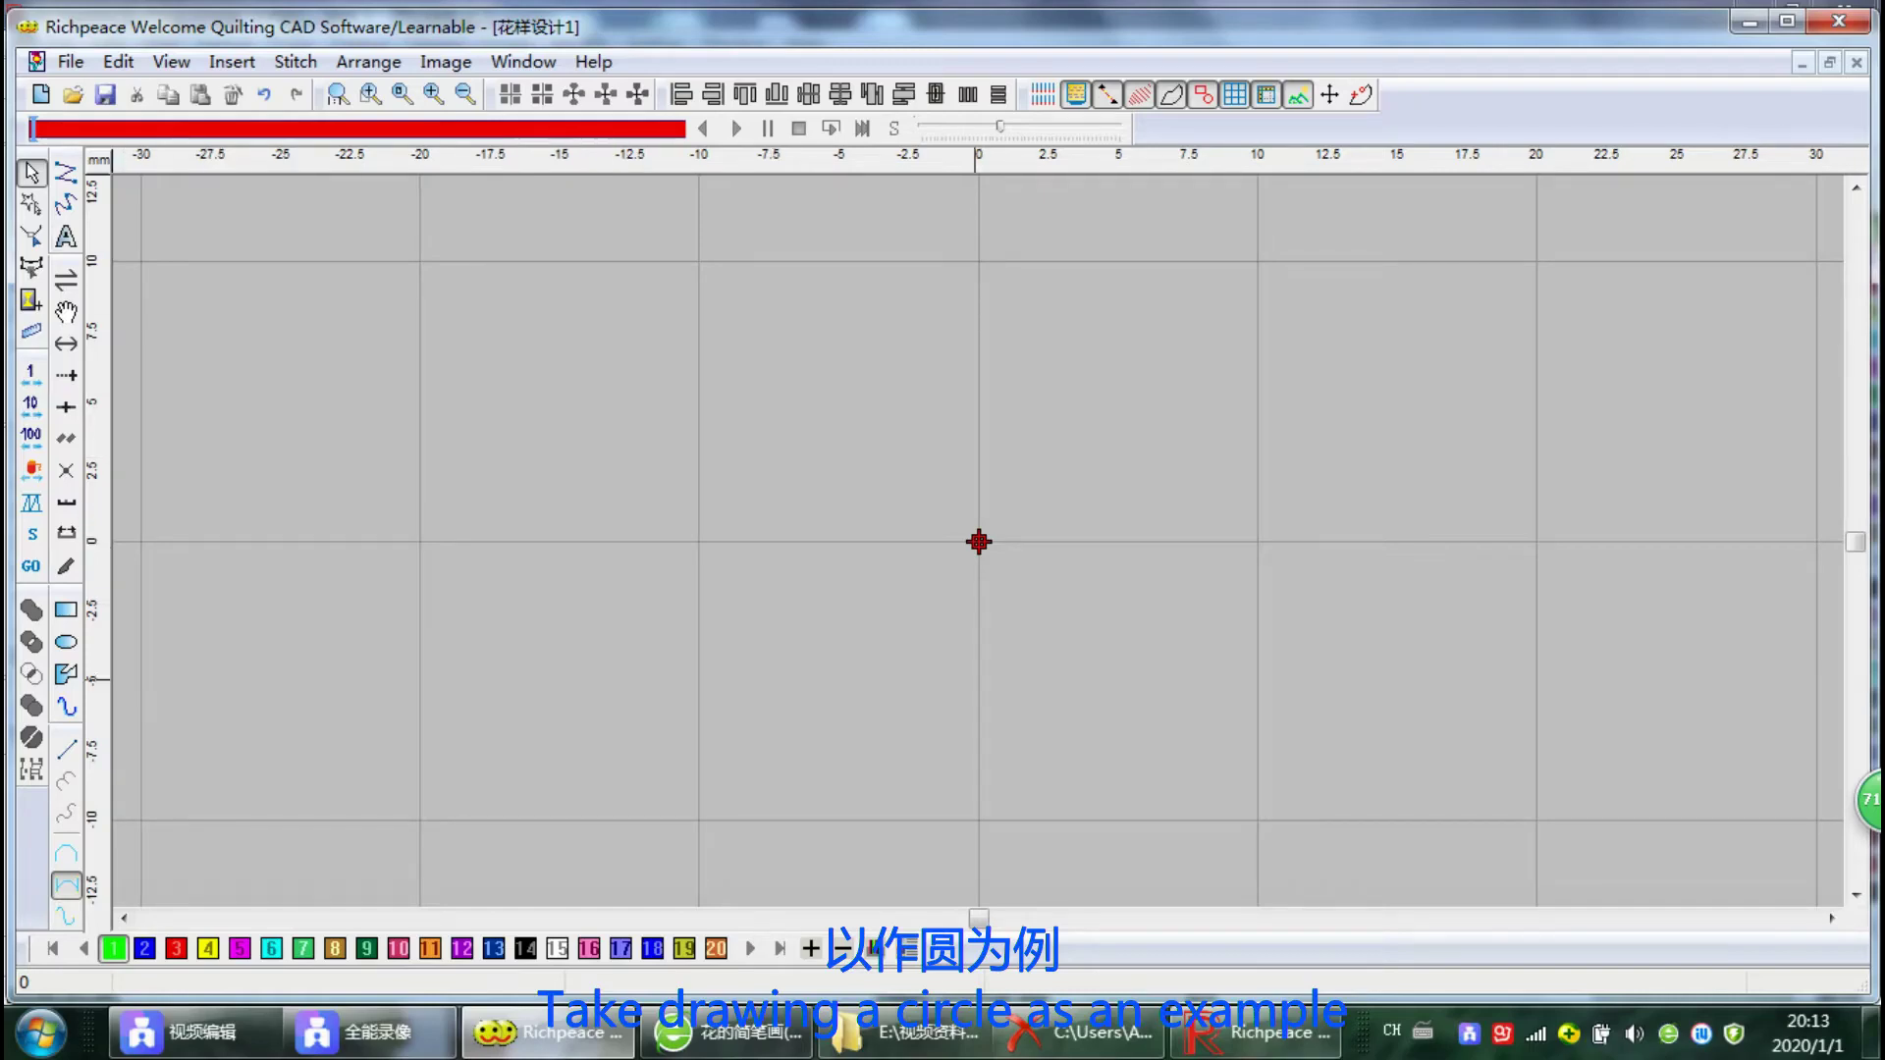
# Turn on Snap to Grid in the object options
pyautogui.click(171, 61)
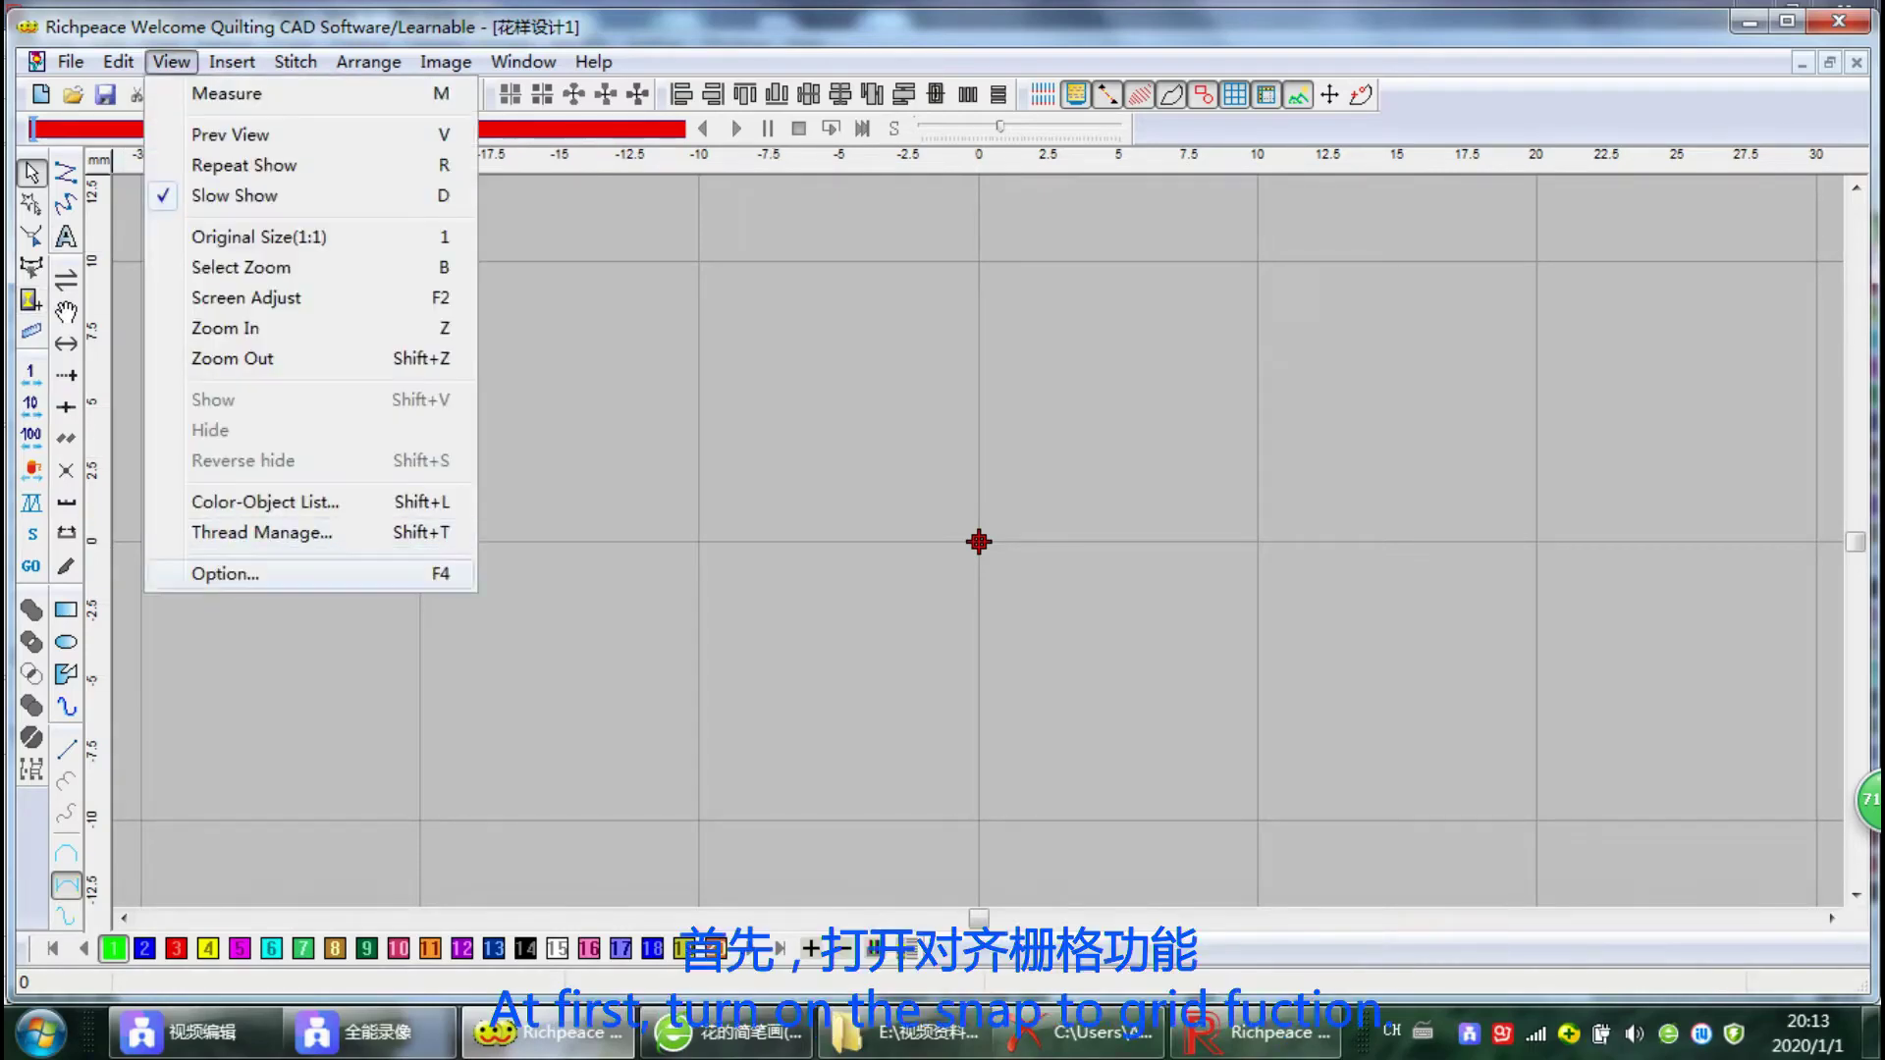
pyautogui.click(226, 575)
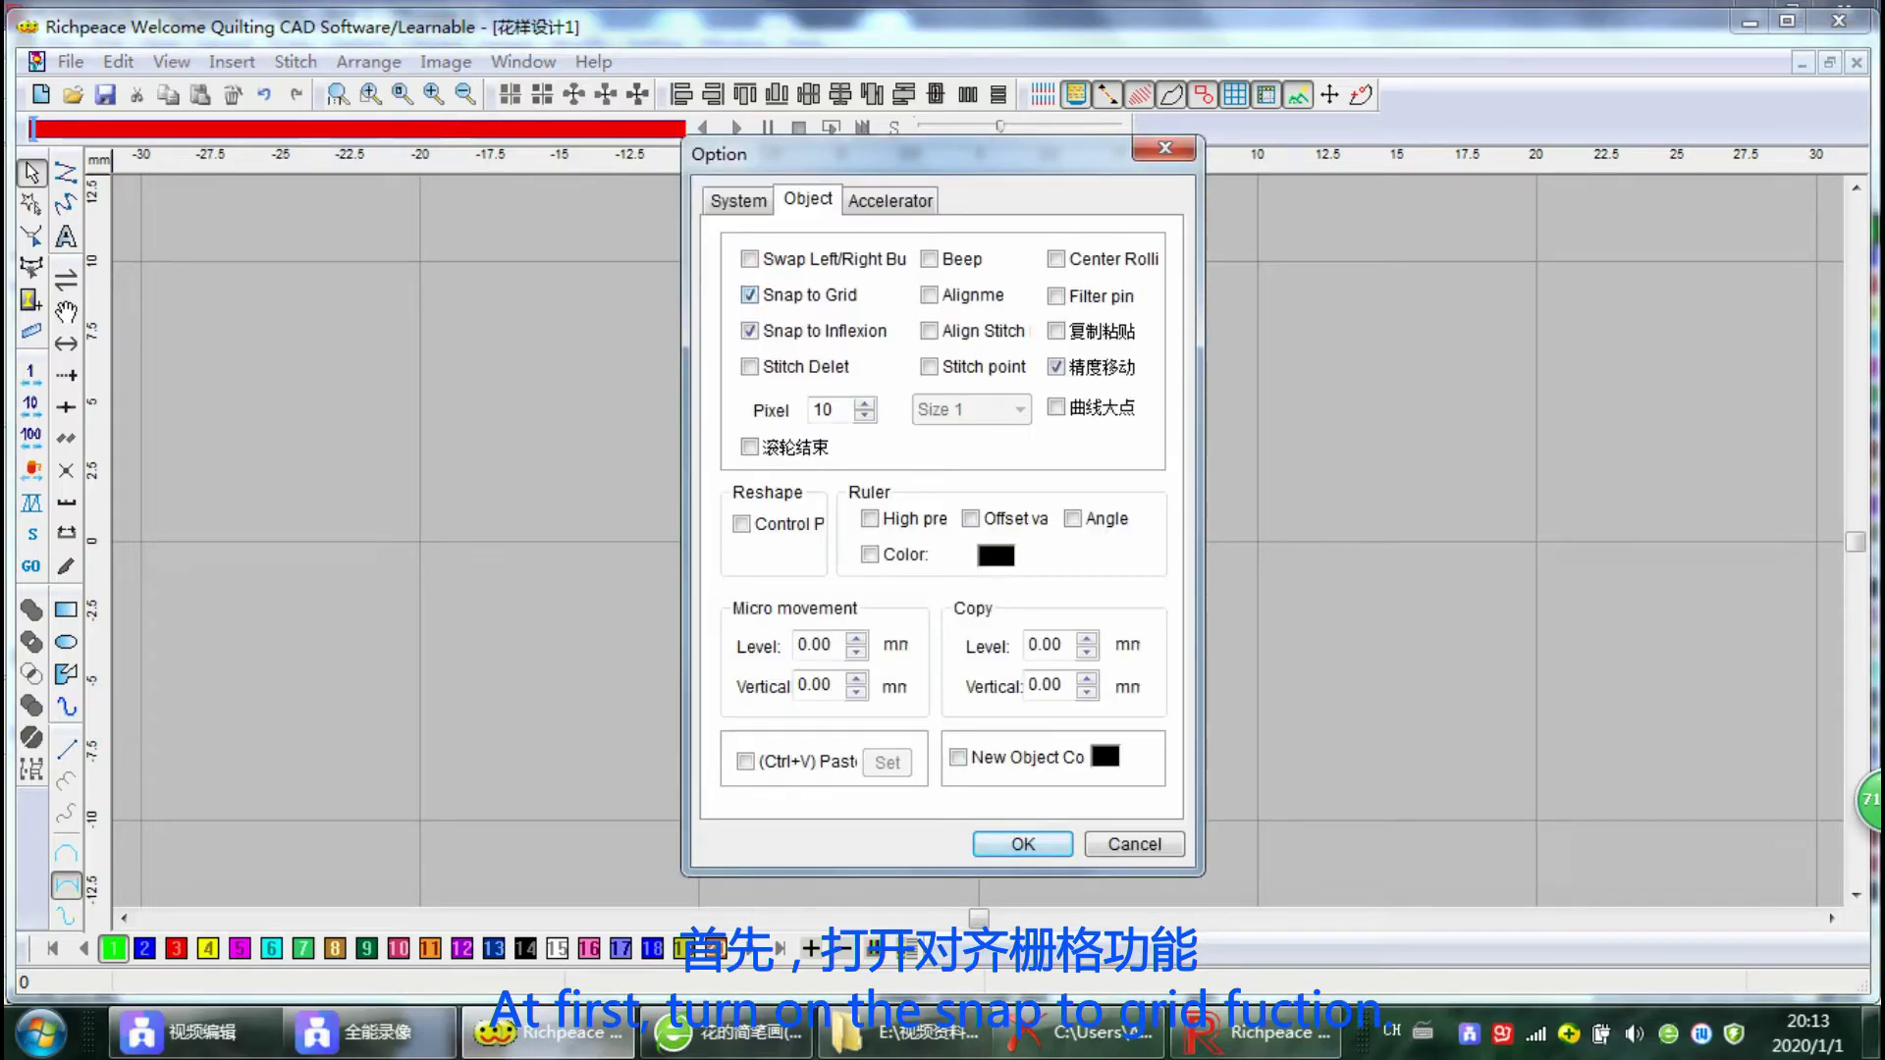
pyautogui.click(1023, 845)
# Draw a circle of 10 mm radius around the origin from two three-point arcs through the grid points, and finish it
pyautogui.click(66, 749)
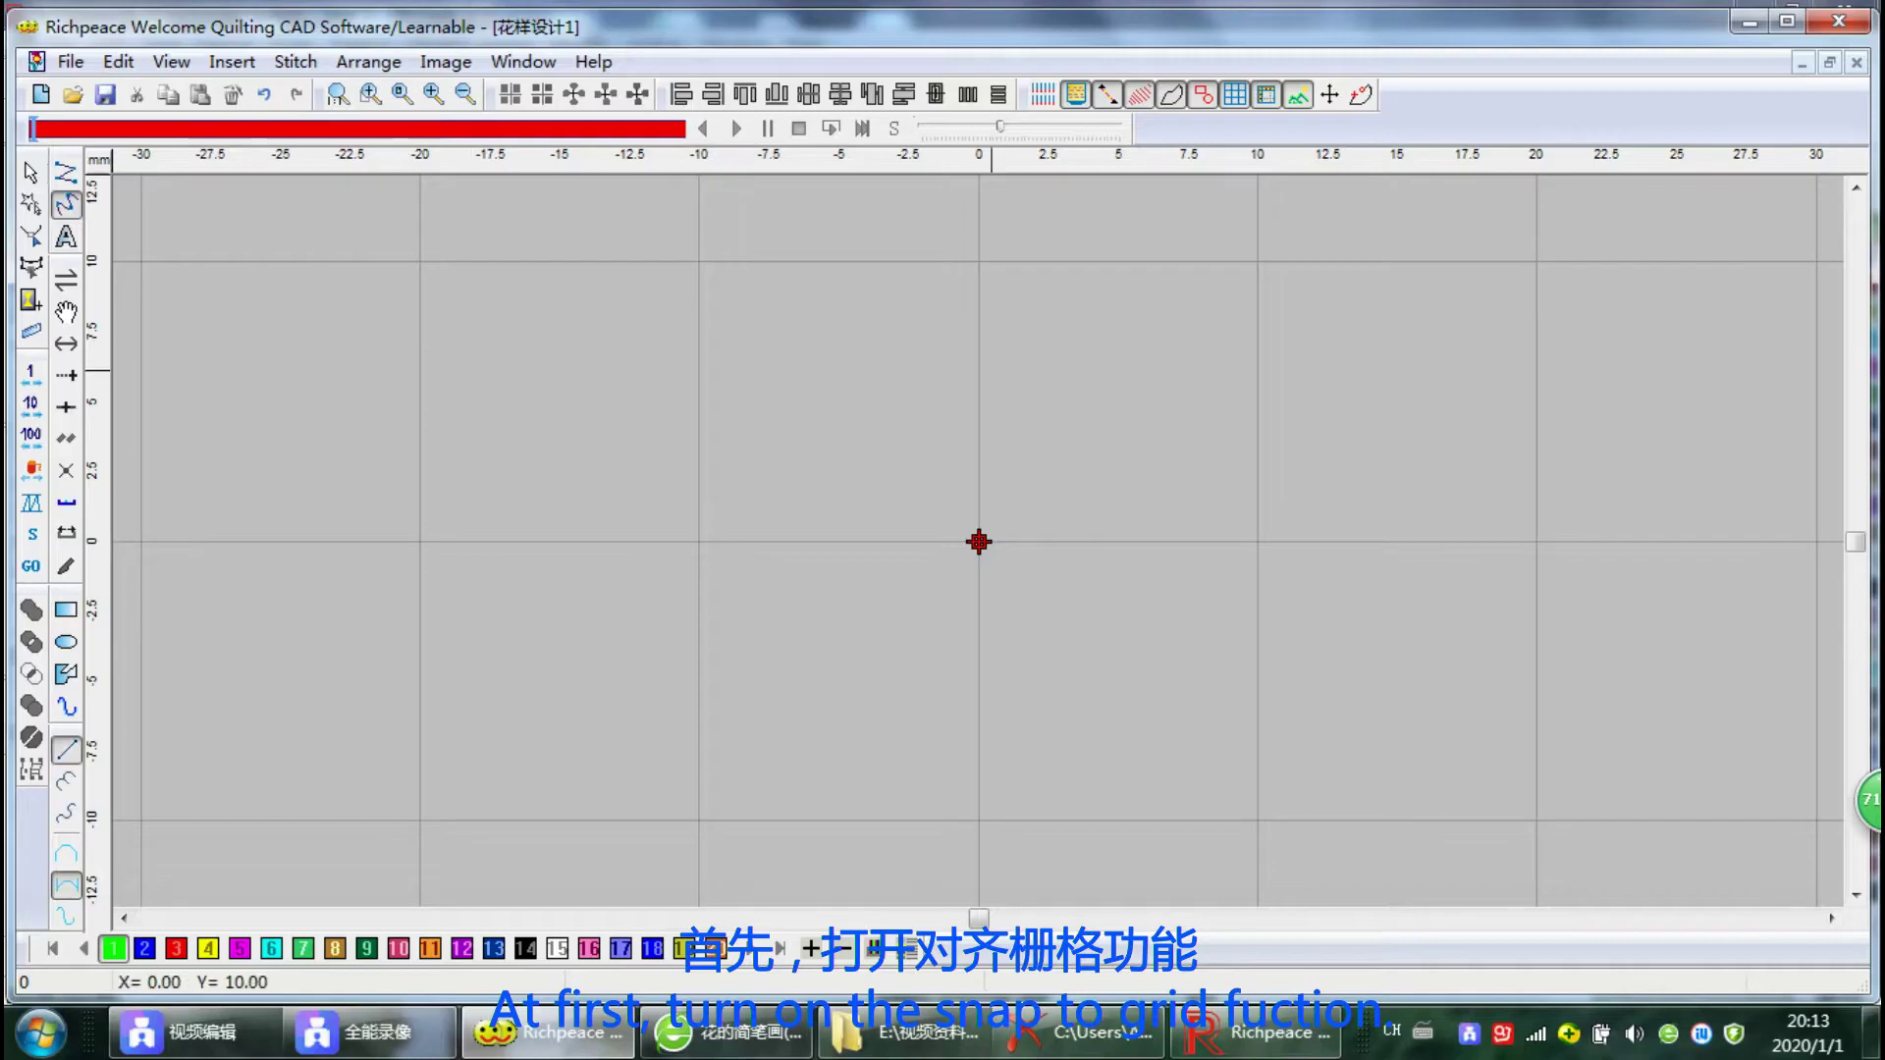
pyautogui.click(979, 261)
pyautogui.rightClick(1257, 541)
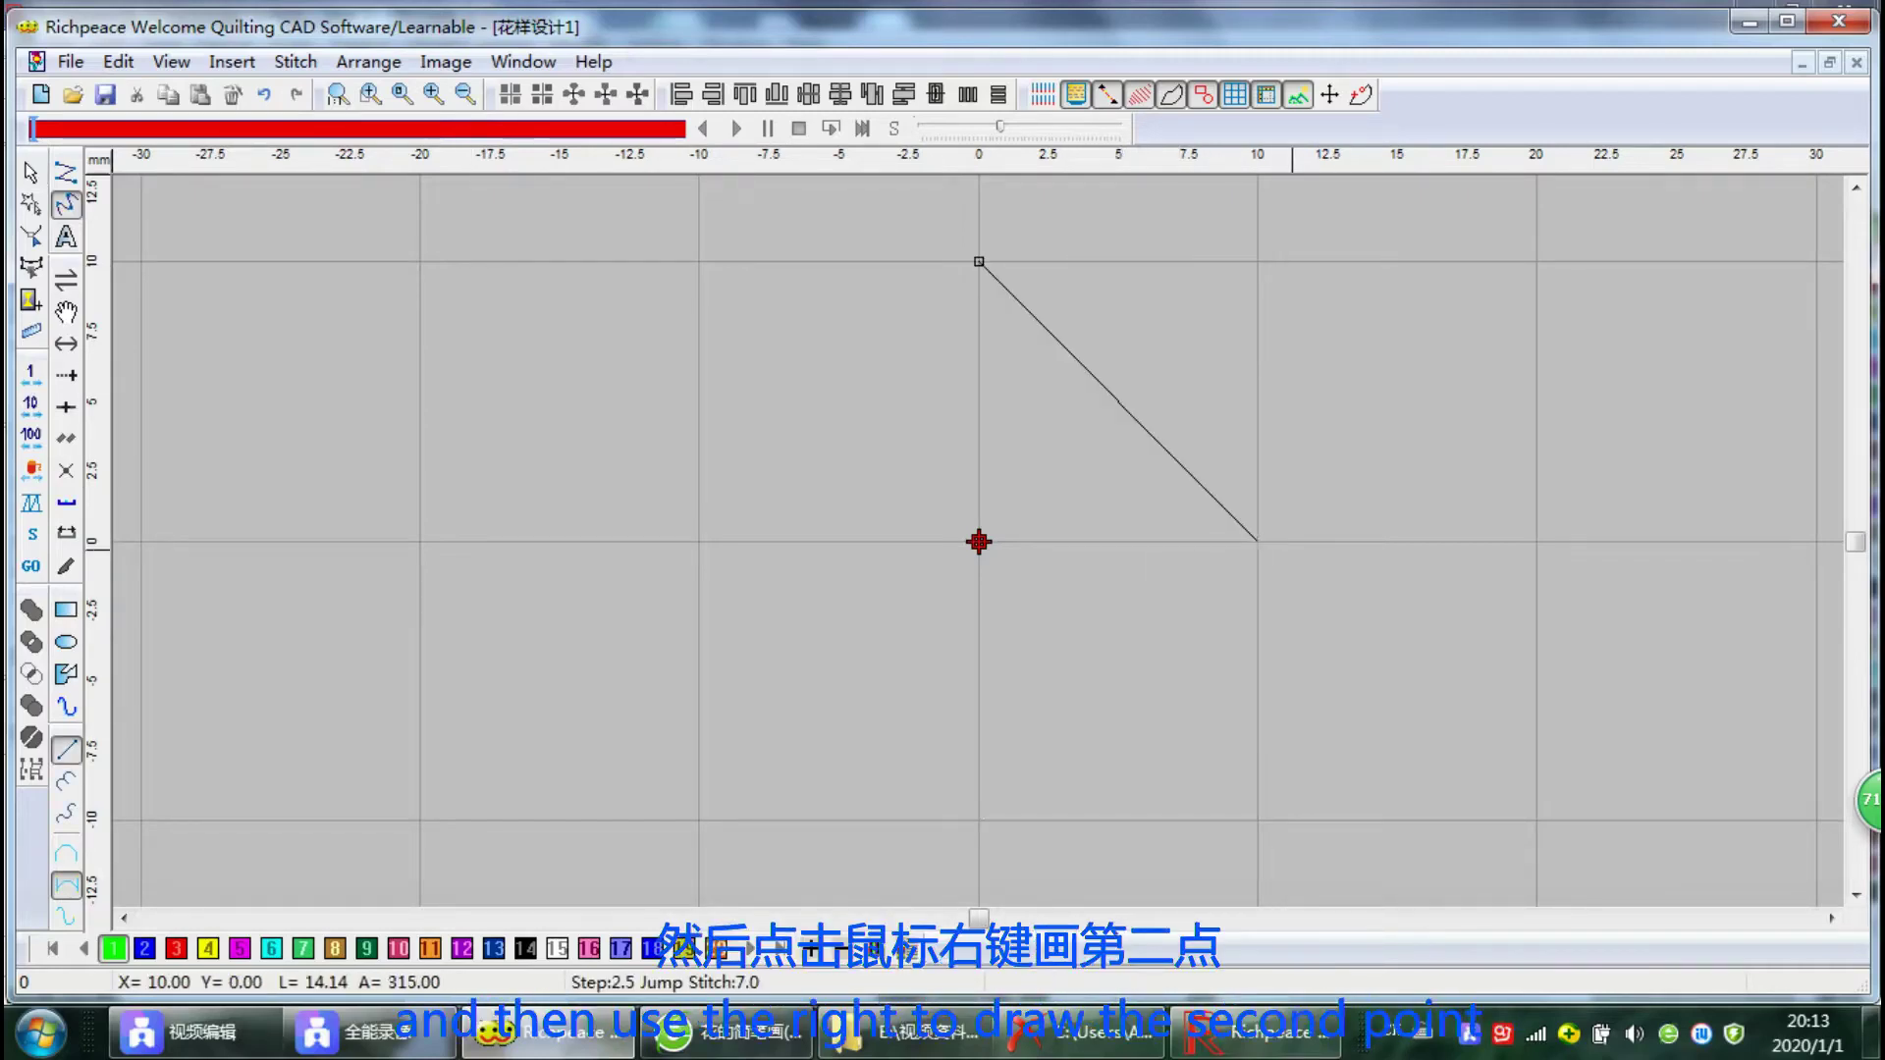
pyautogui.click(979, 820)
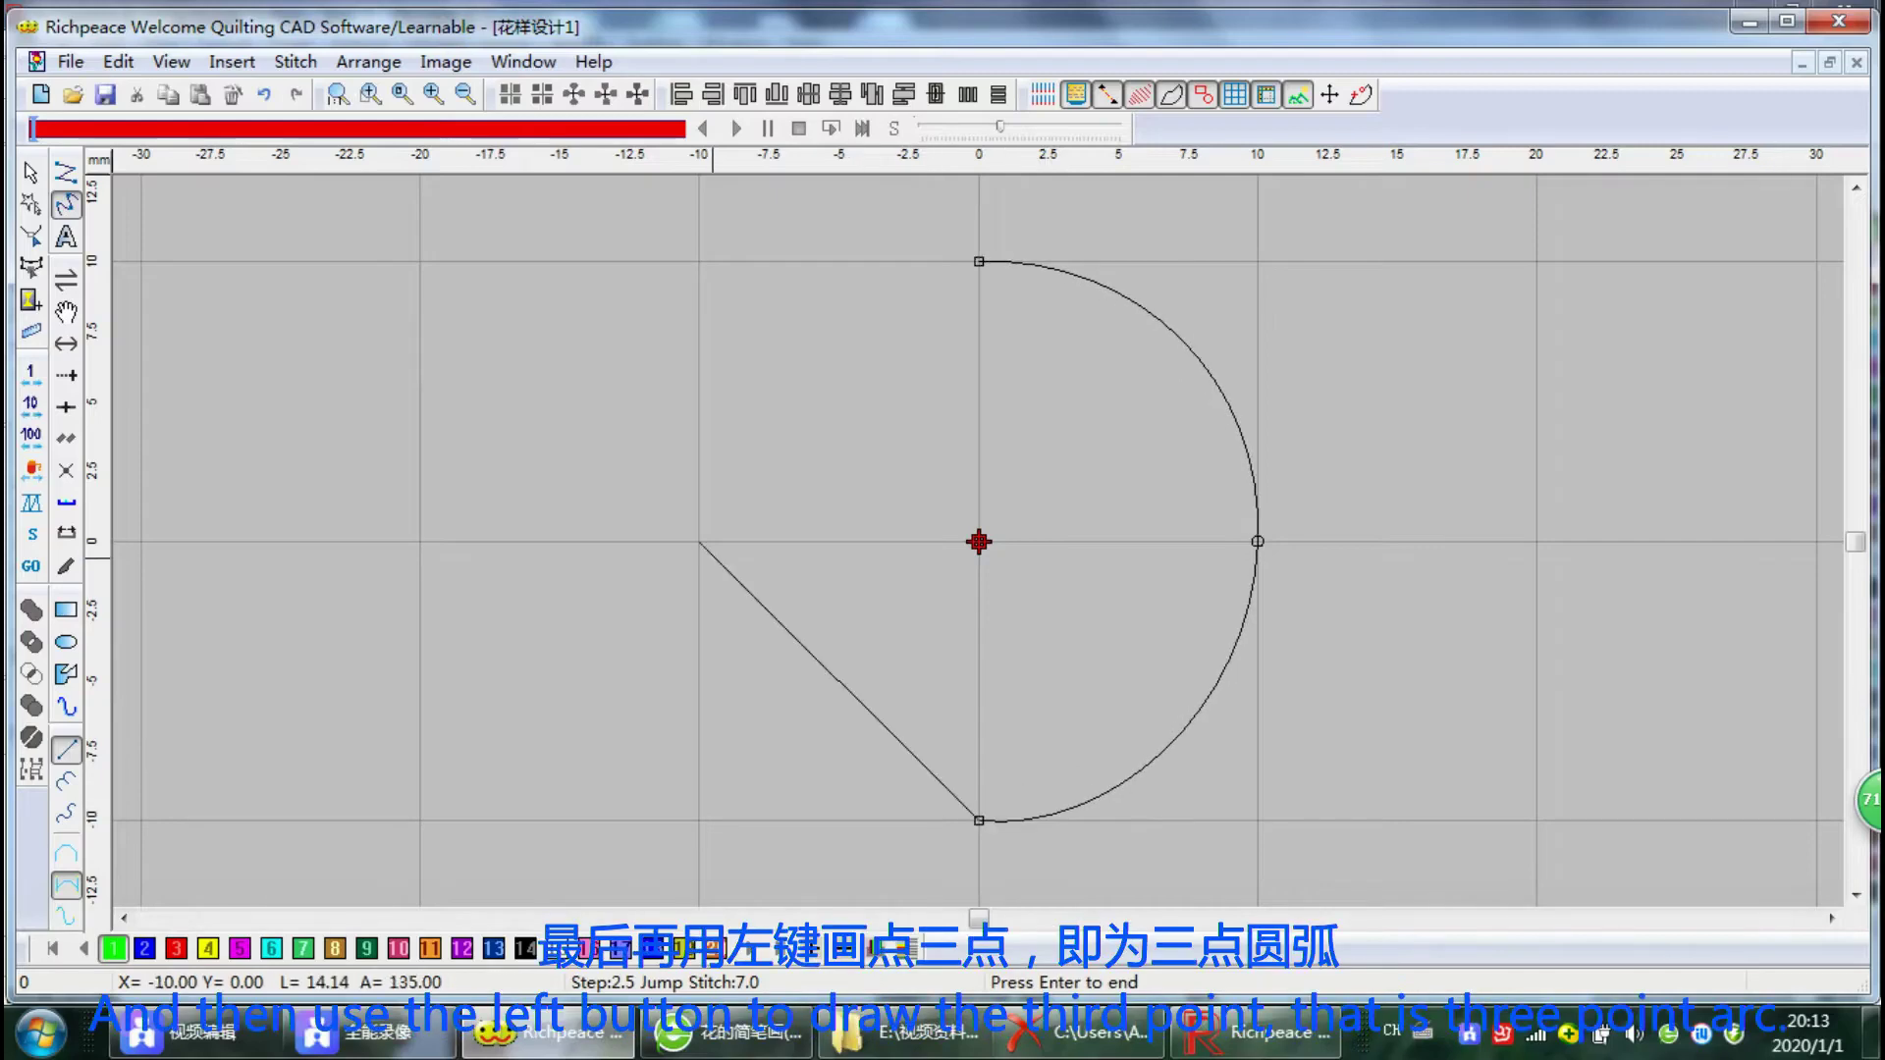
pyautogui.click(698, 541)
pyautogui.click(979, 261)
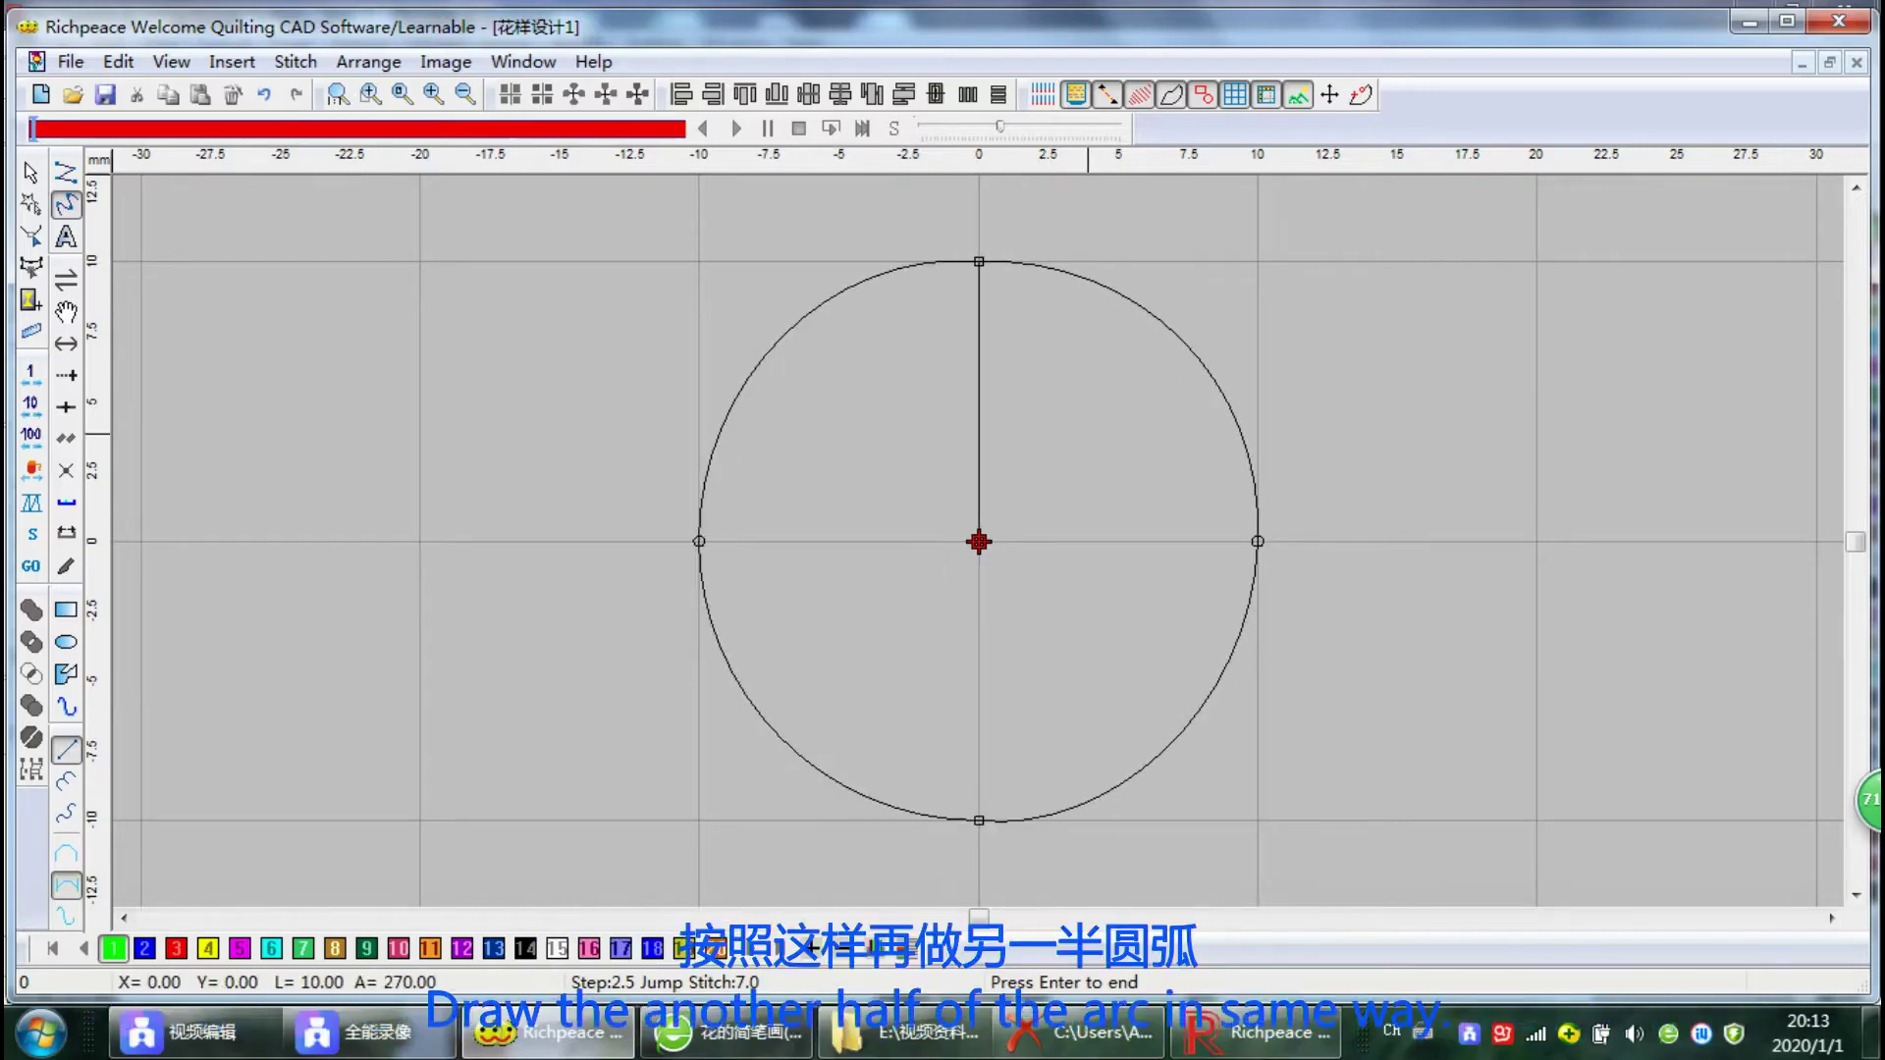
pyautogui.press('Return')
pyautogui.scroll(-2, 1098, 403)
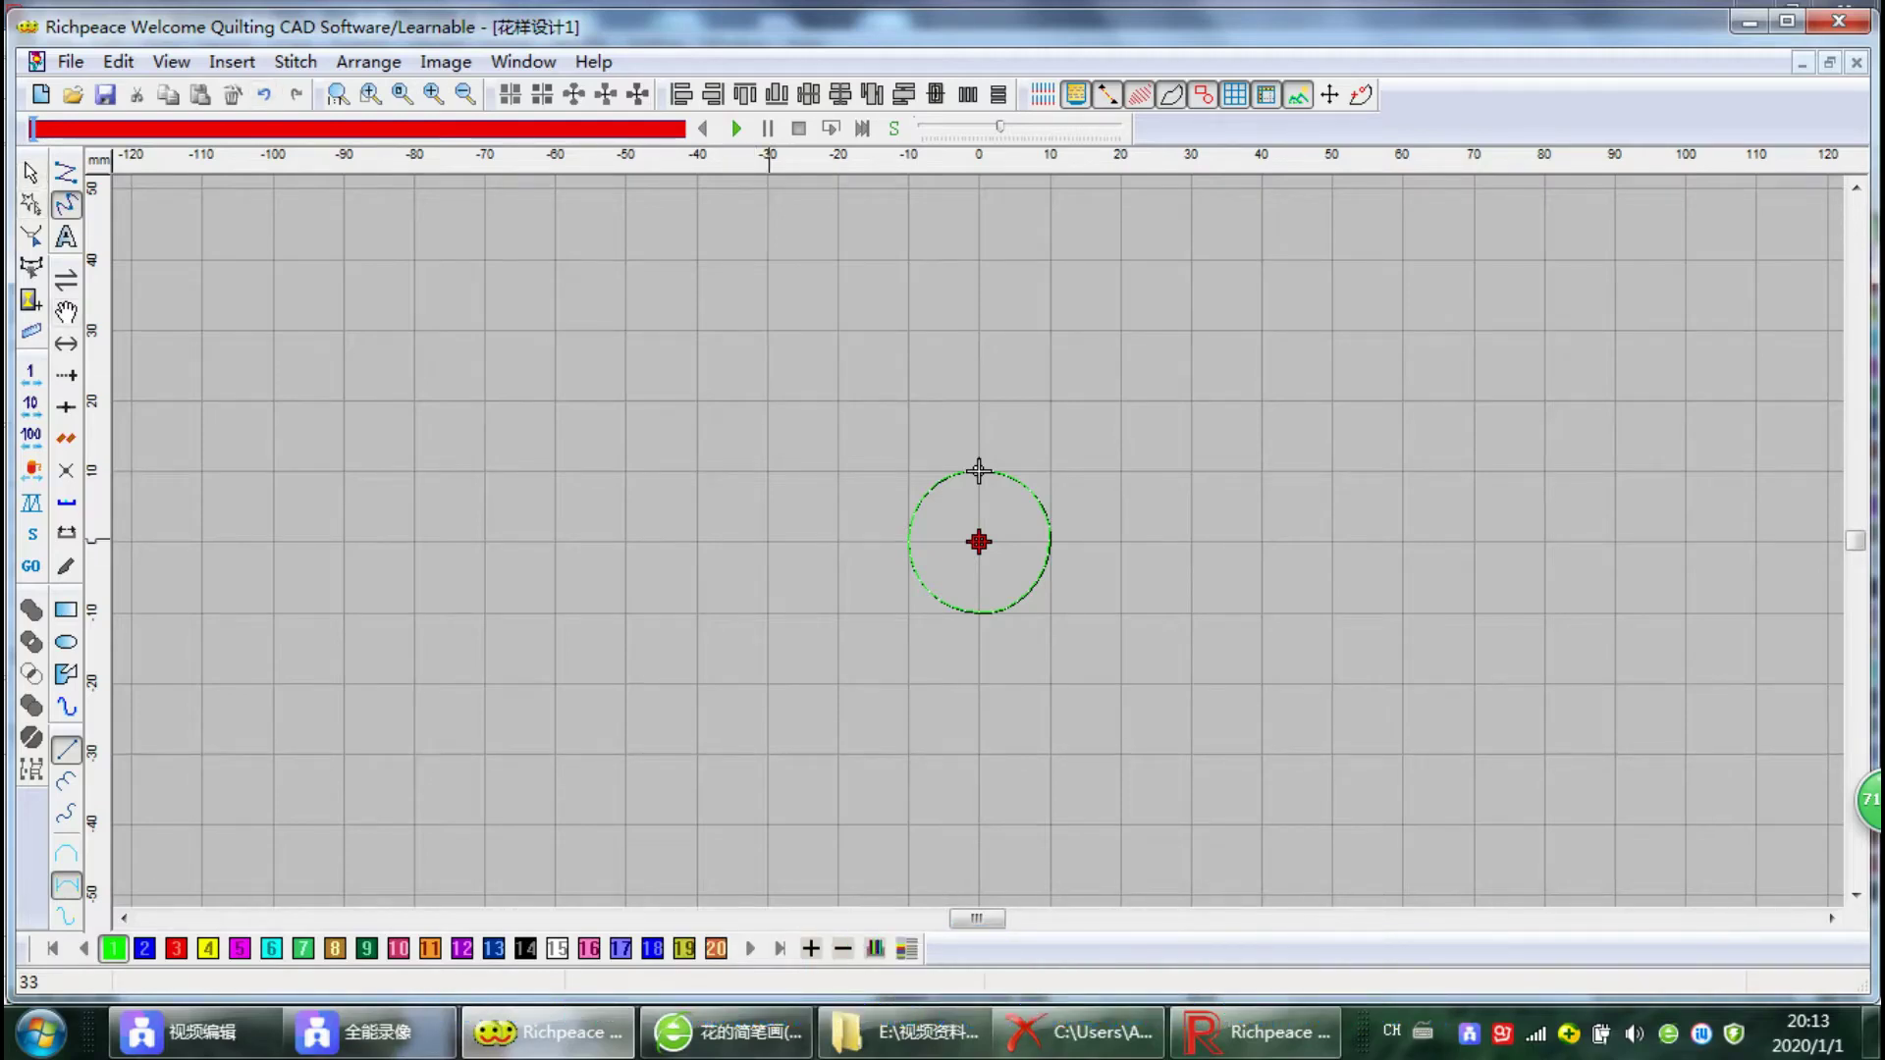
pyautogui.press('Escape')
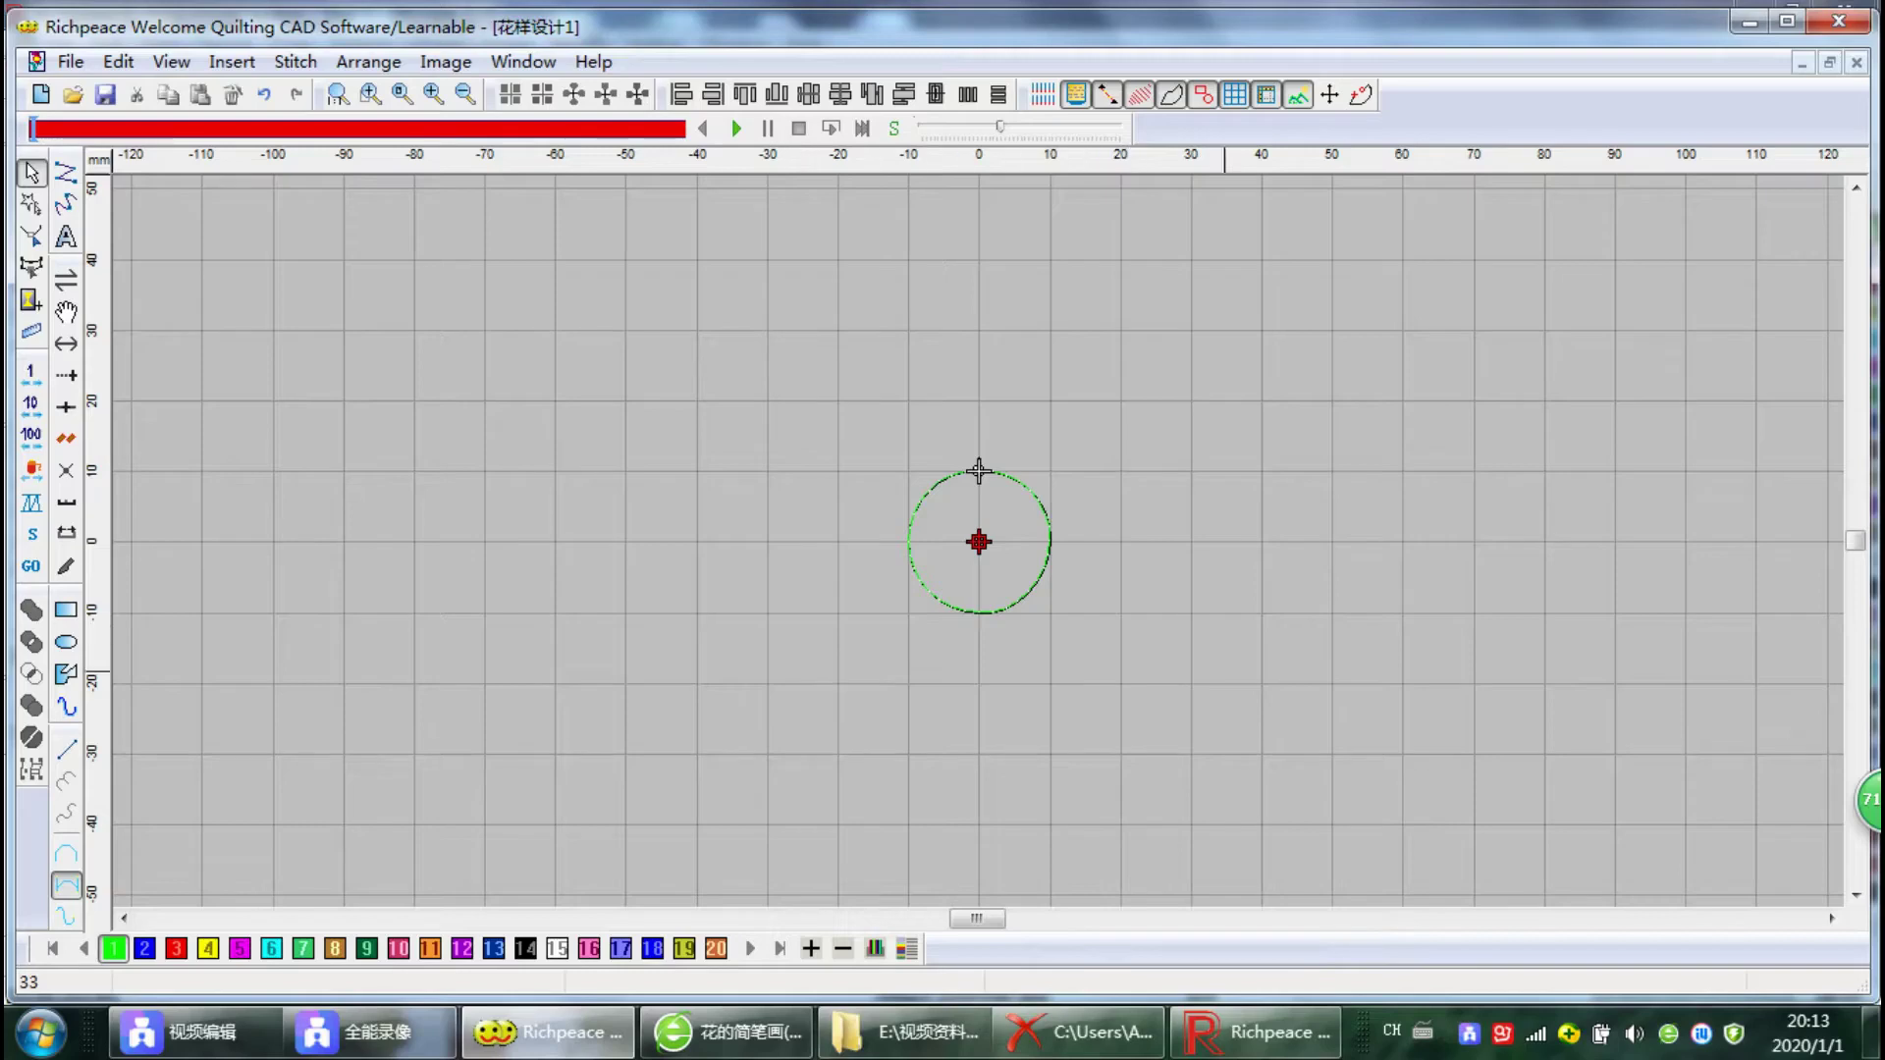
# Matrix-copy the circle into 3 columns and 3 rows with column and row spacing of 10
pyautogui.click(979, 471)
pyautogui.rightClick(1008, 511)
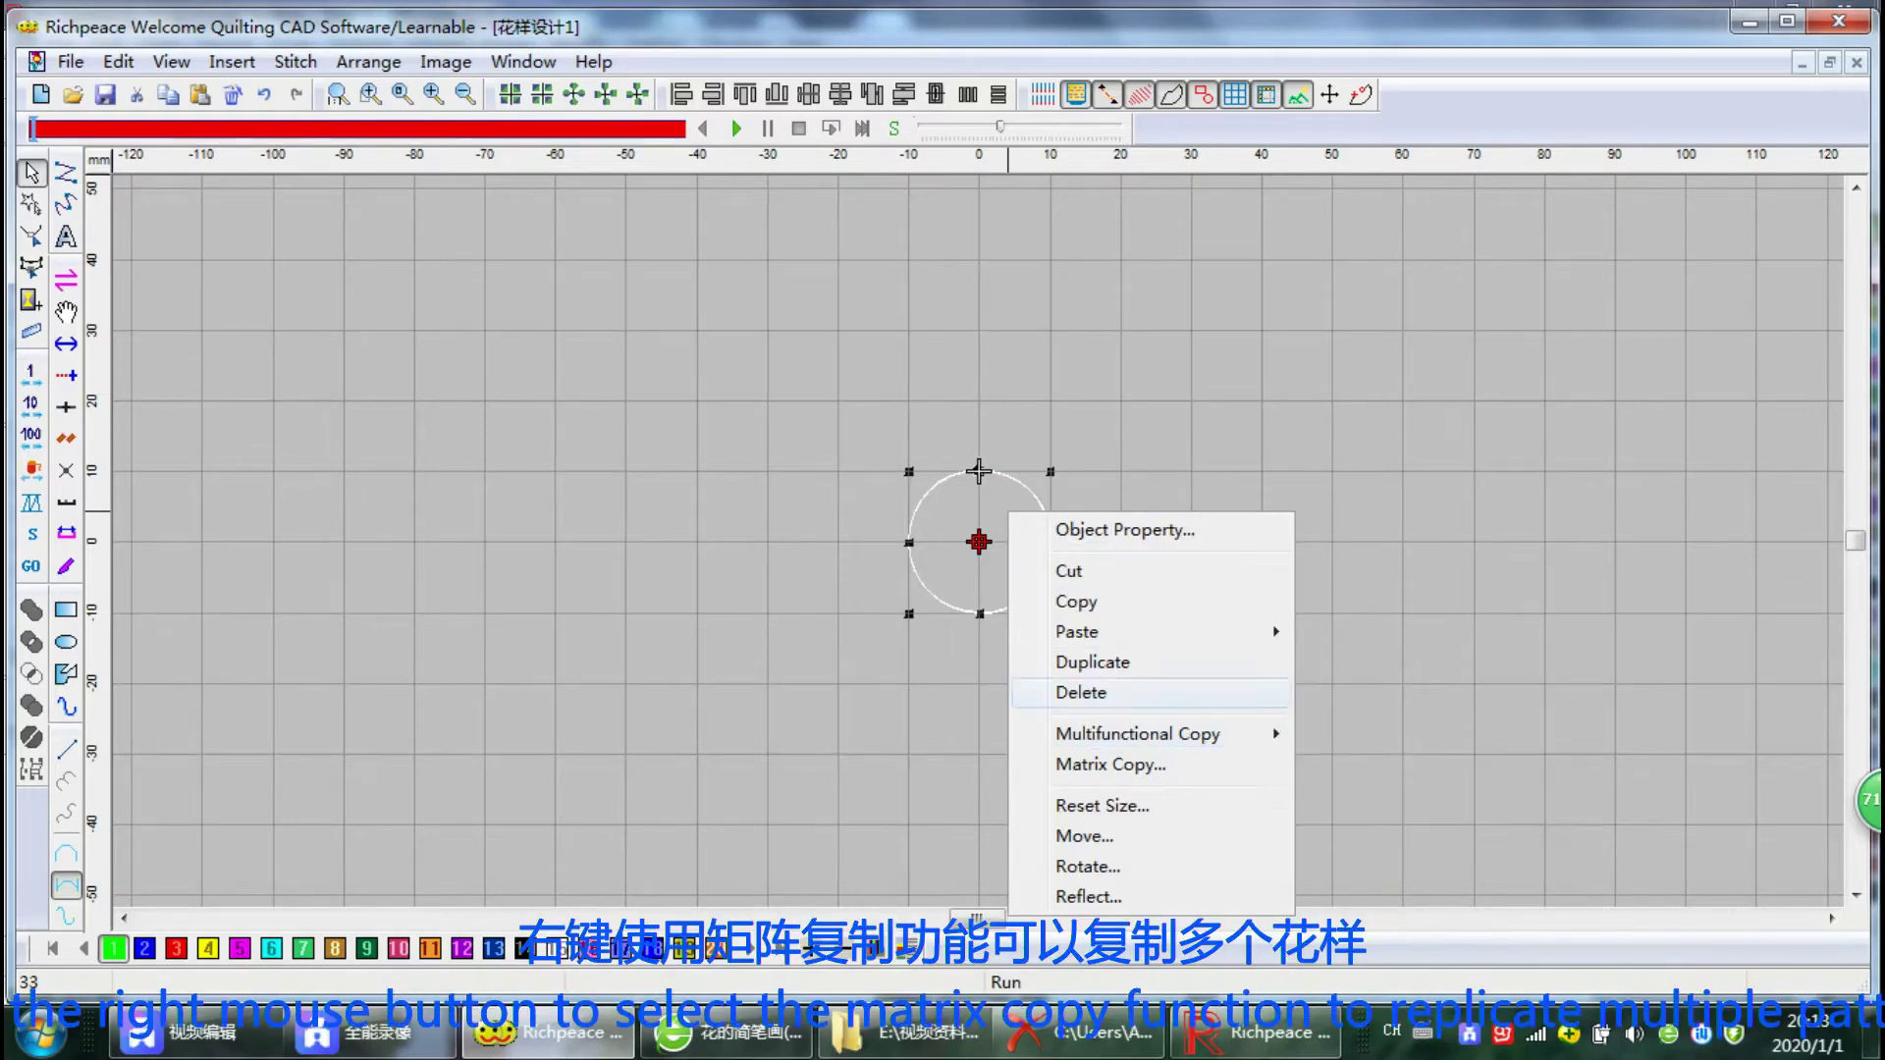
pyautogui.click(1110, 764)
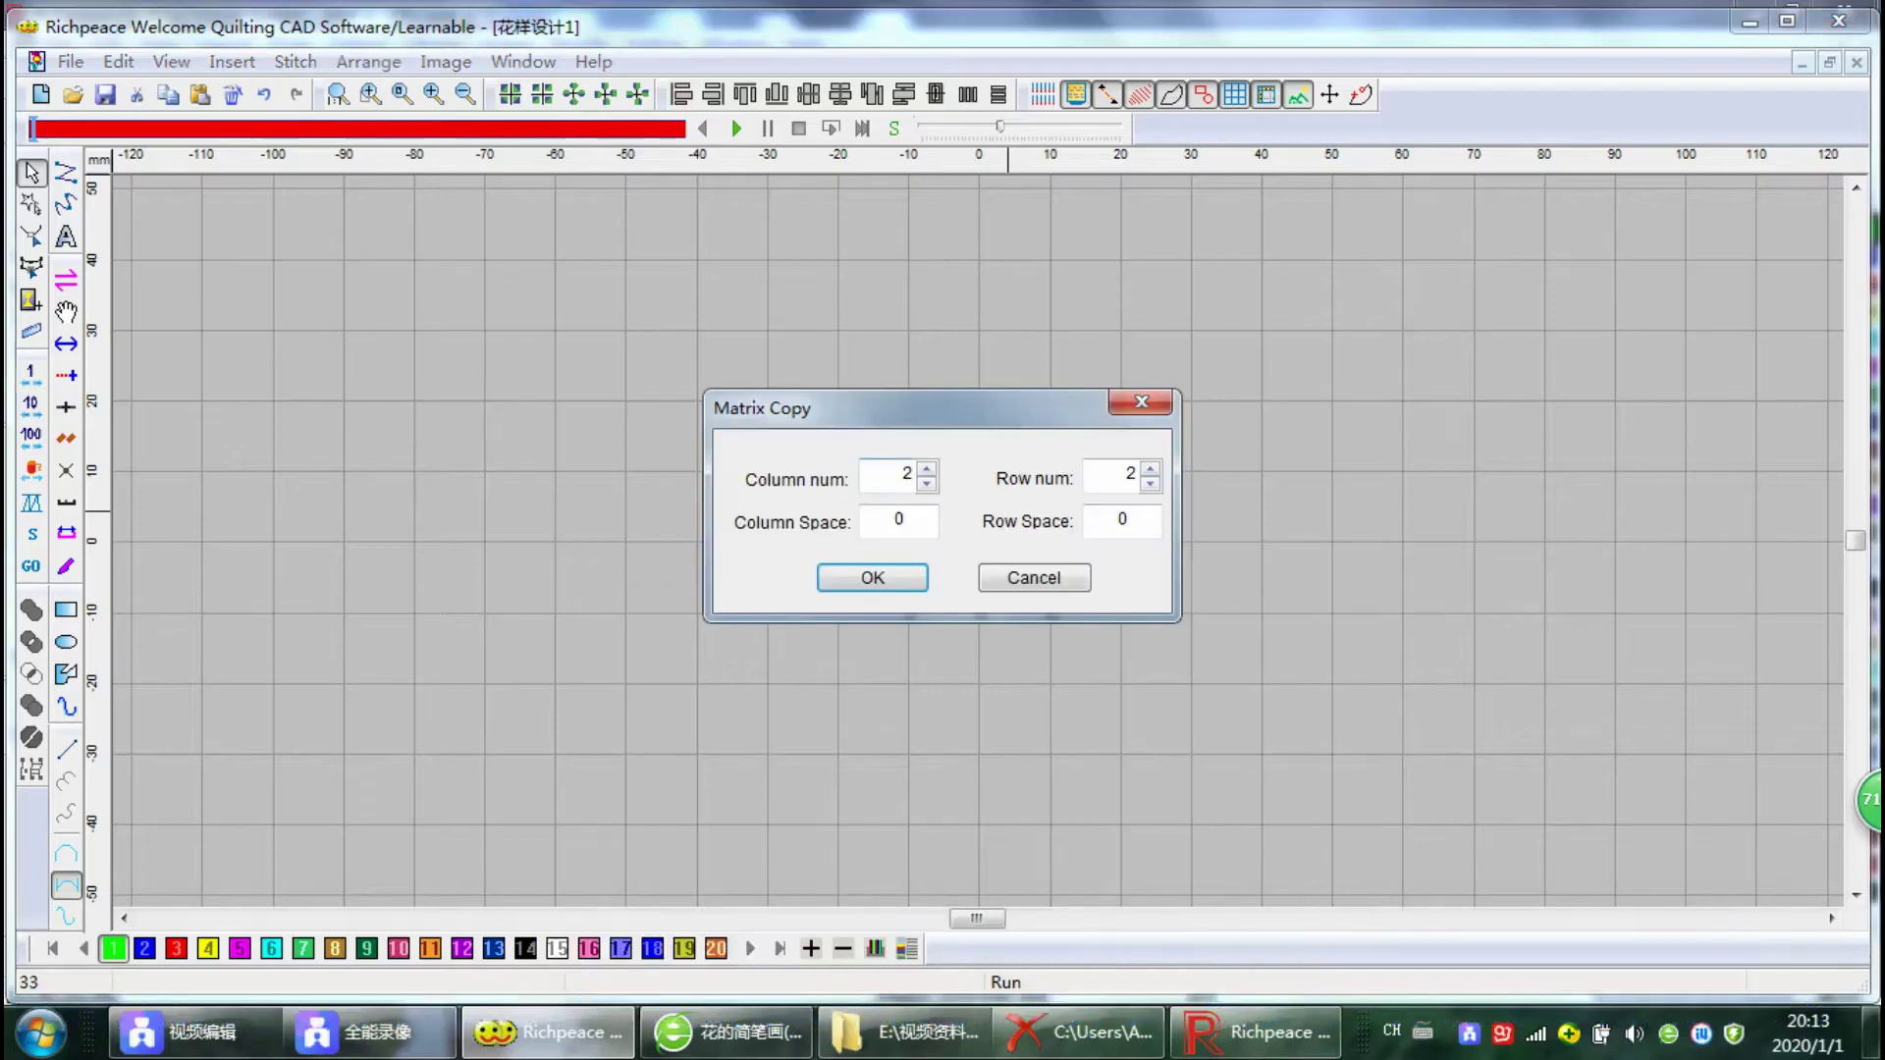
pyautogui.click(927, 484)
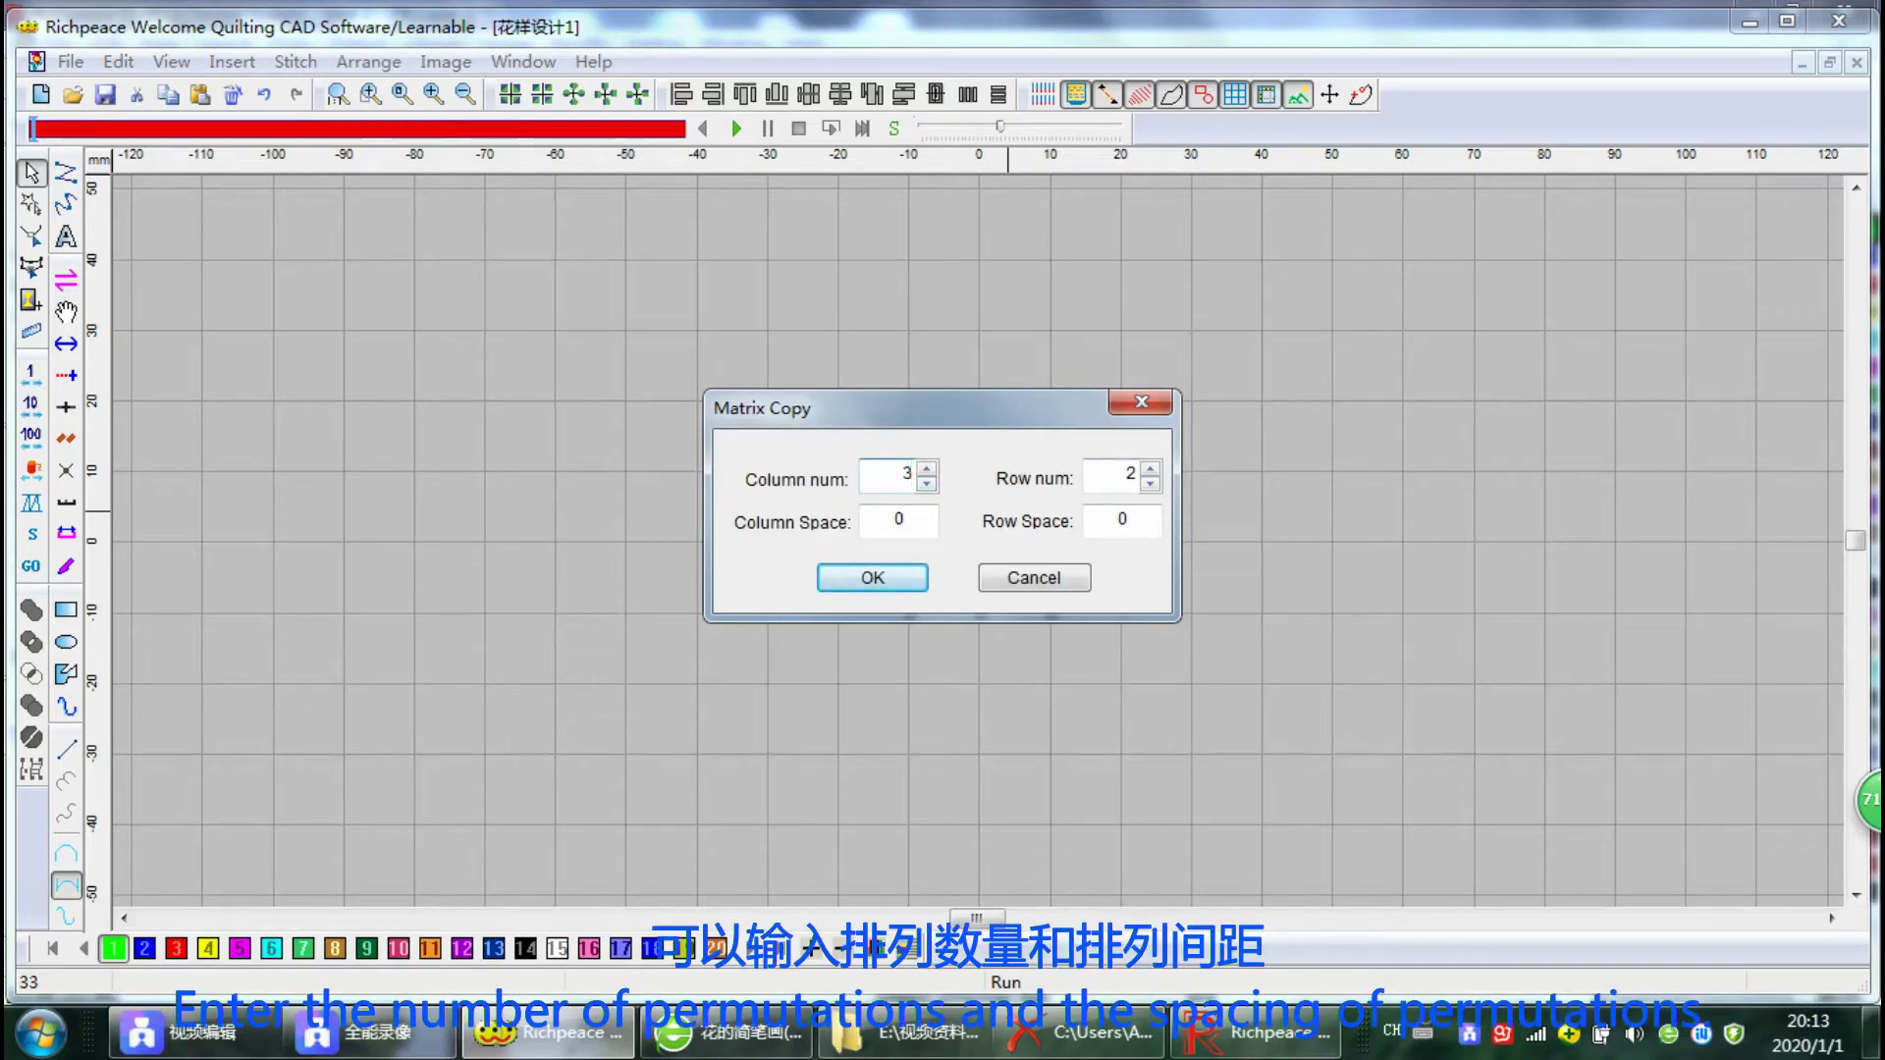
pyautogui.moveTo(1120, 474); pyautogui.dragTo(1142, 478)
pyautogui.press('Tab')
pyautogui.write('1')
pyautogui.press('Tab')
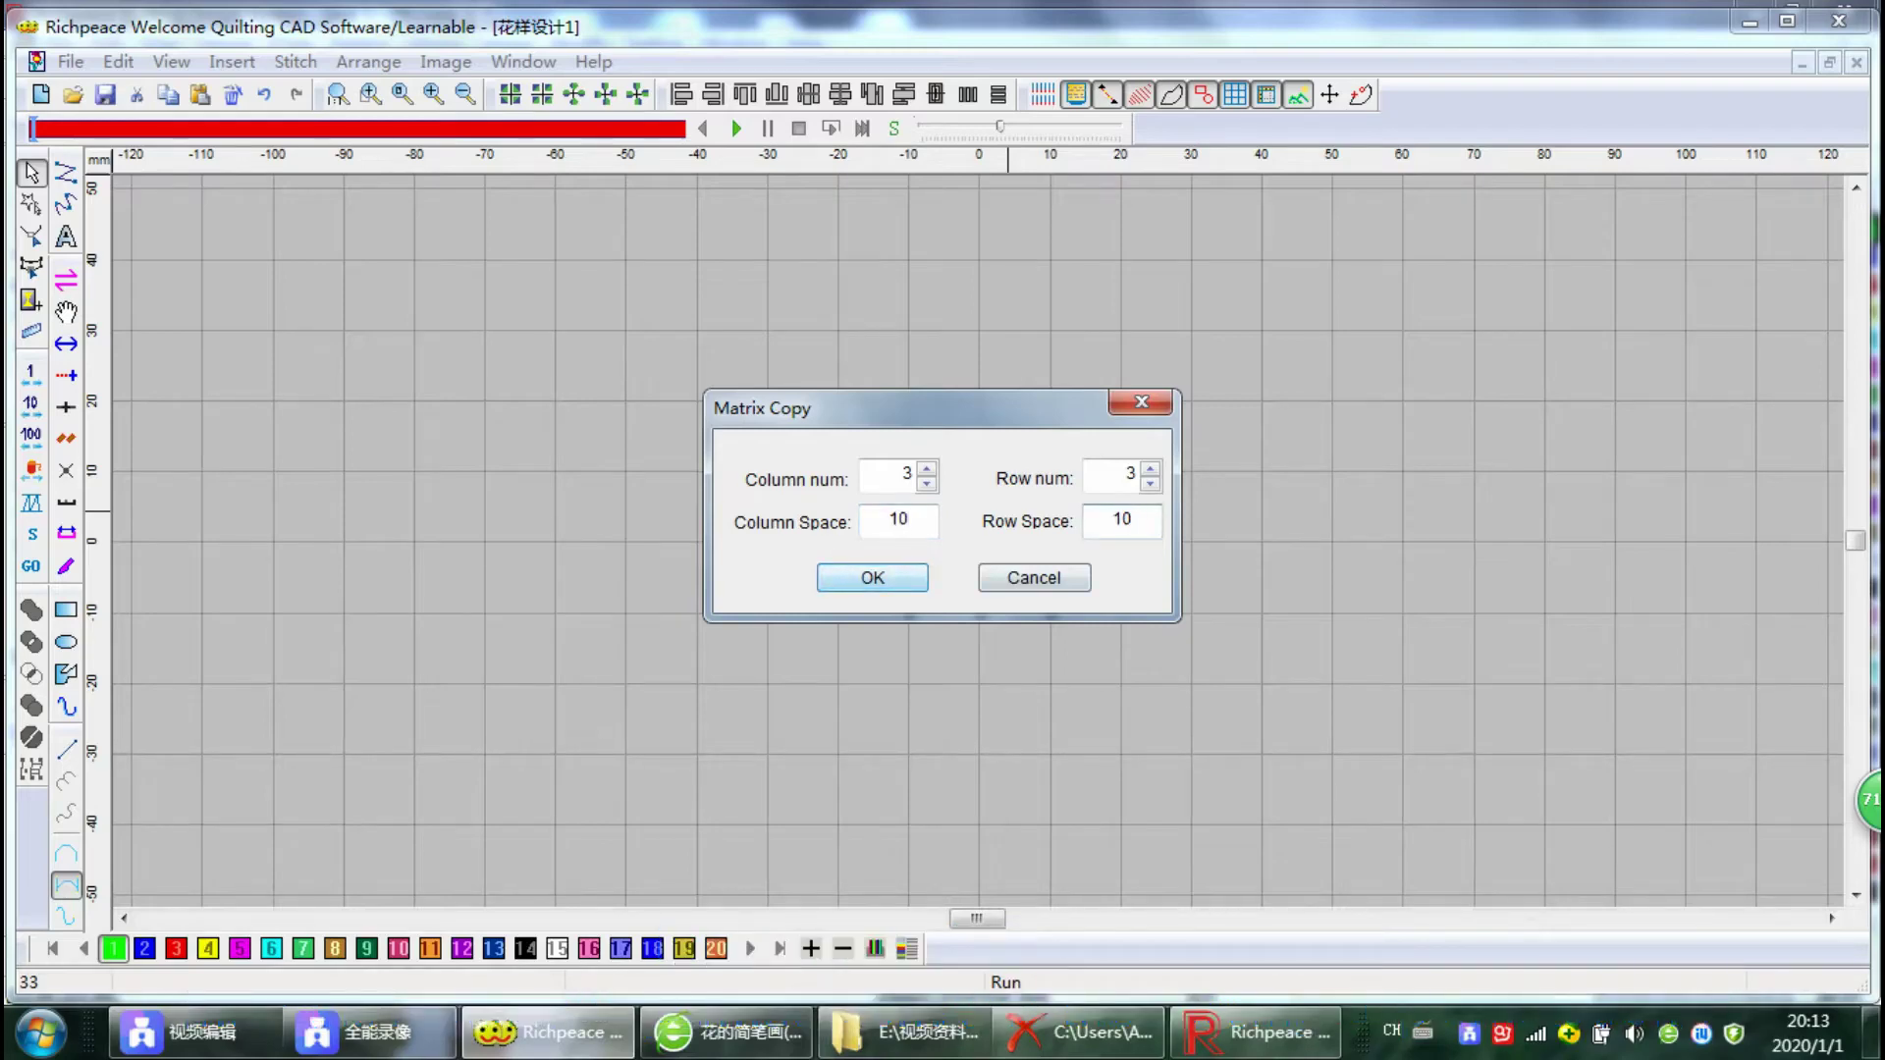
pyautogui.press('Return')
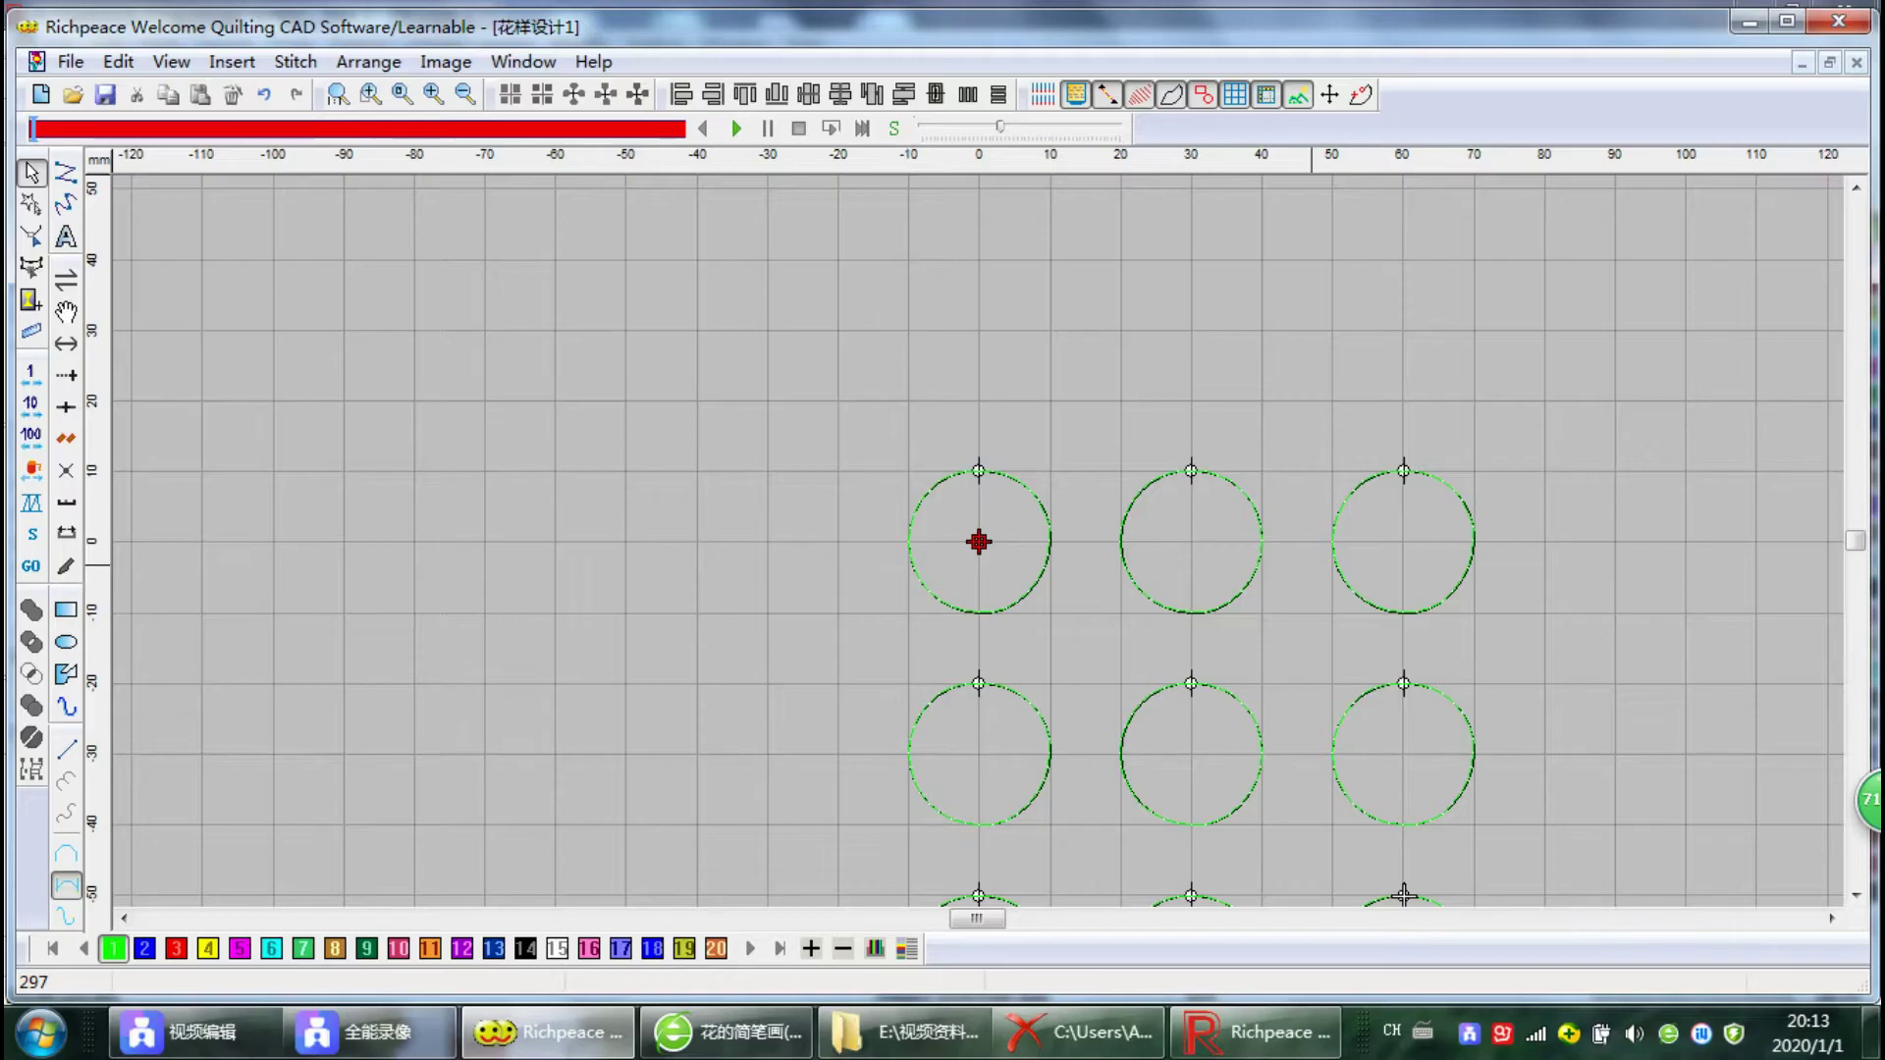
# In the left column, move the top circle about 9 mm right and the bottom circle about 6 mm right and 5 mm up
pyautogui.scroll(-9, 978, 541)
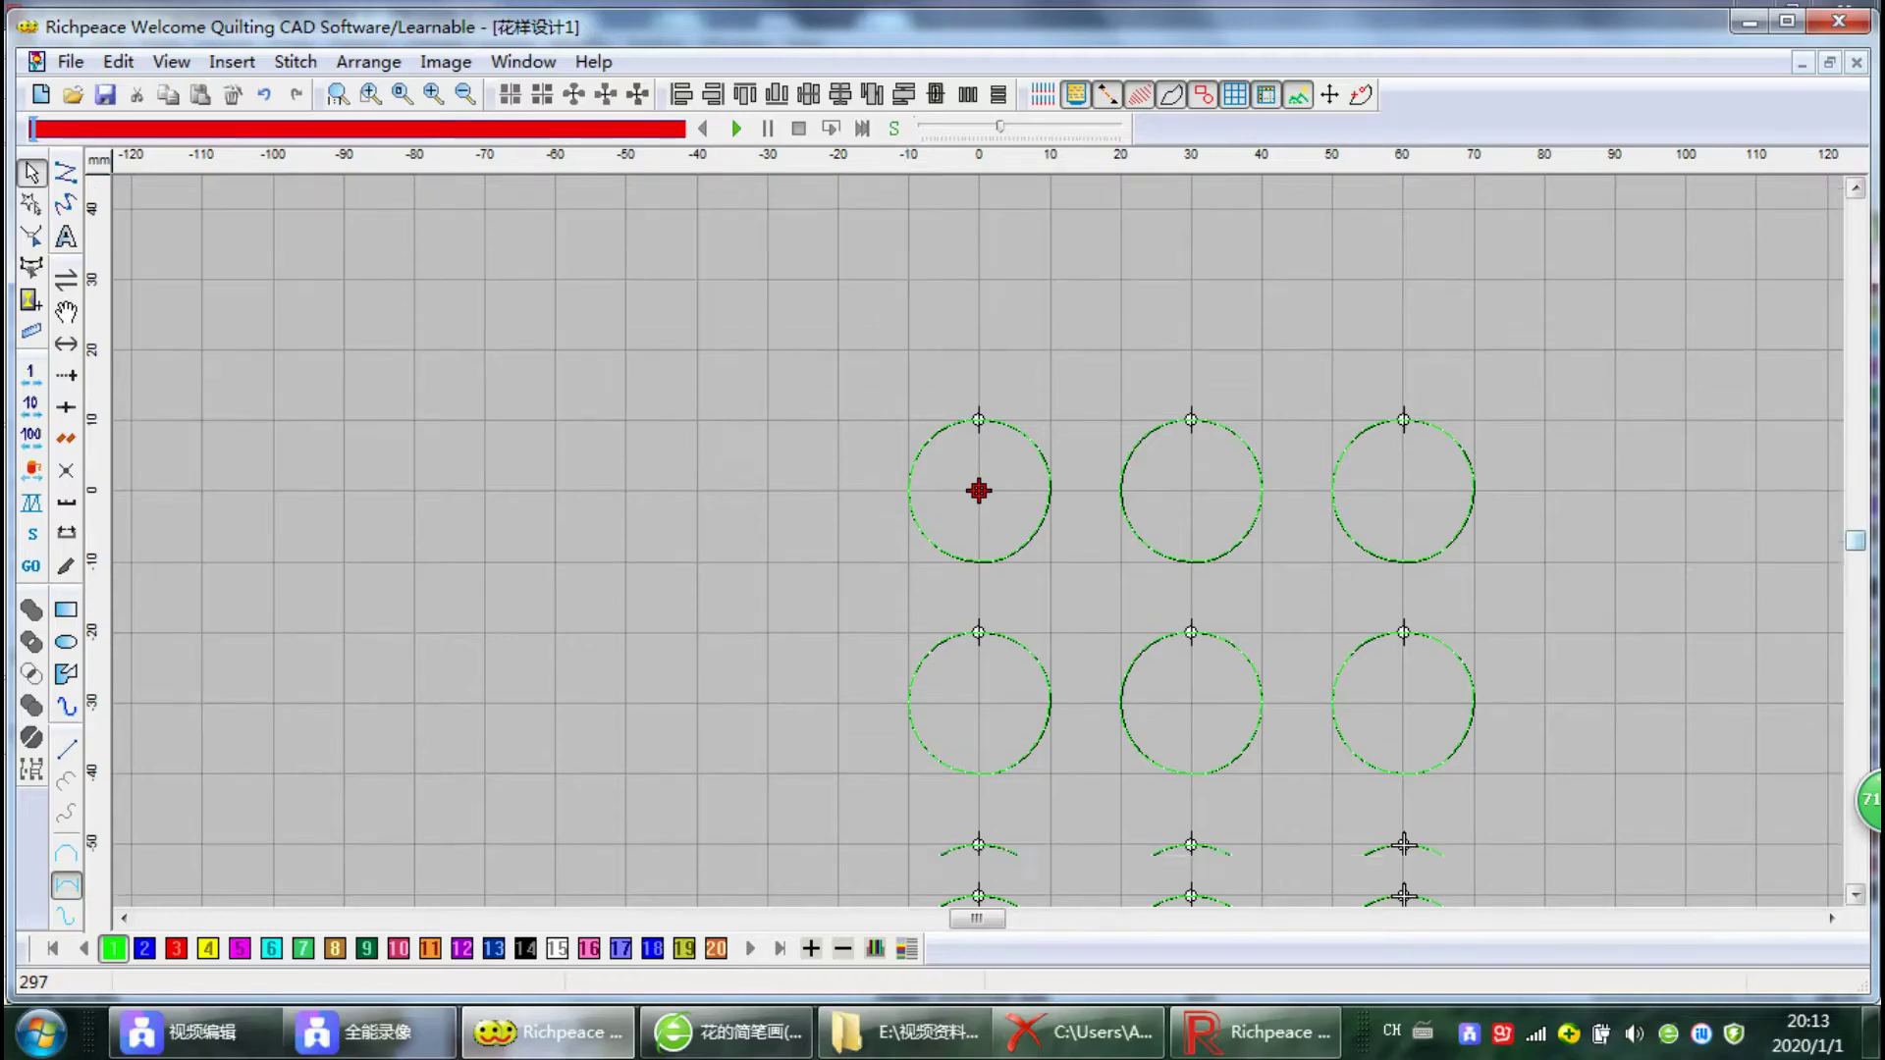
pyautogui.moveTo(1404, 438); pyautogui.dragTo(1404, 640, button='middle')
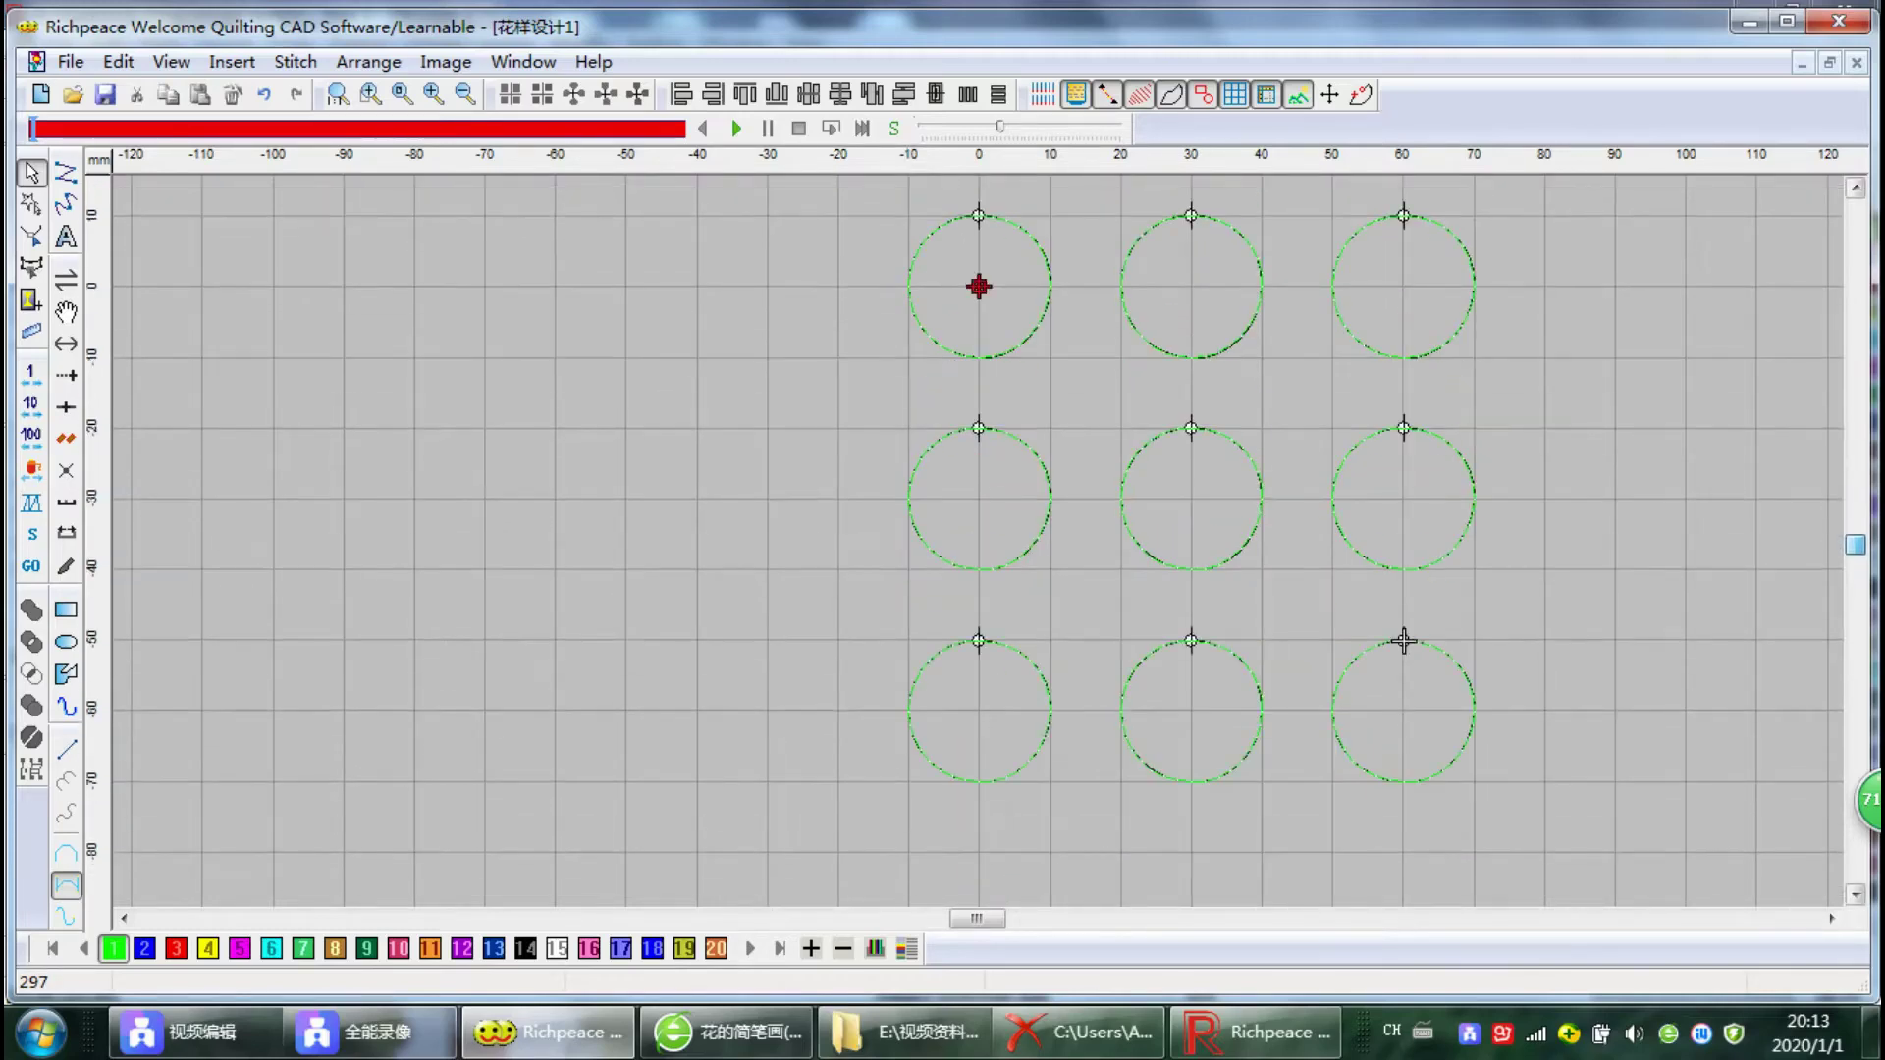
pyautogui.scroll(-1, 978, 541)
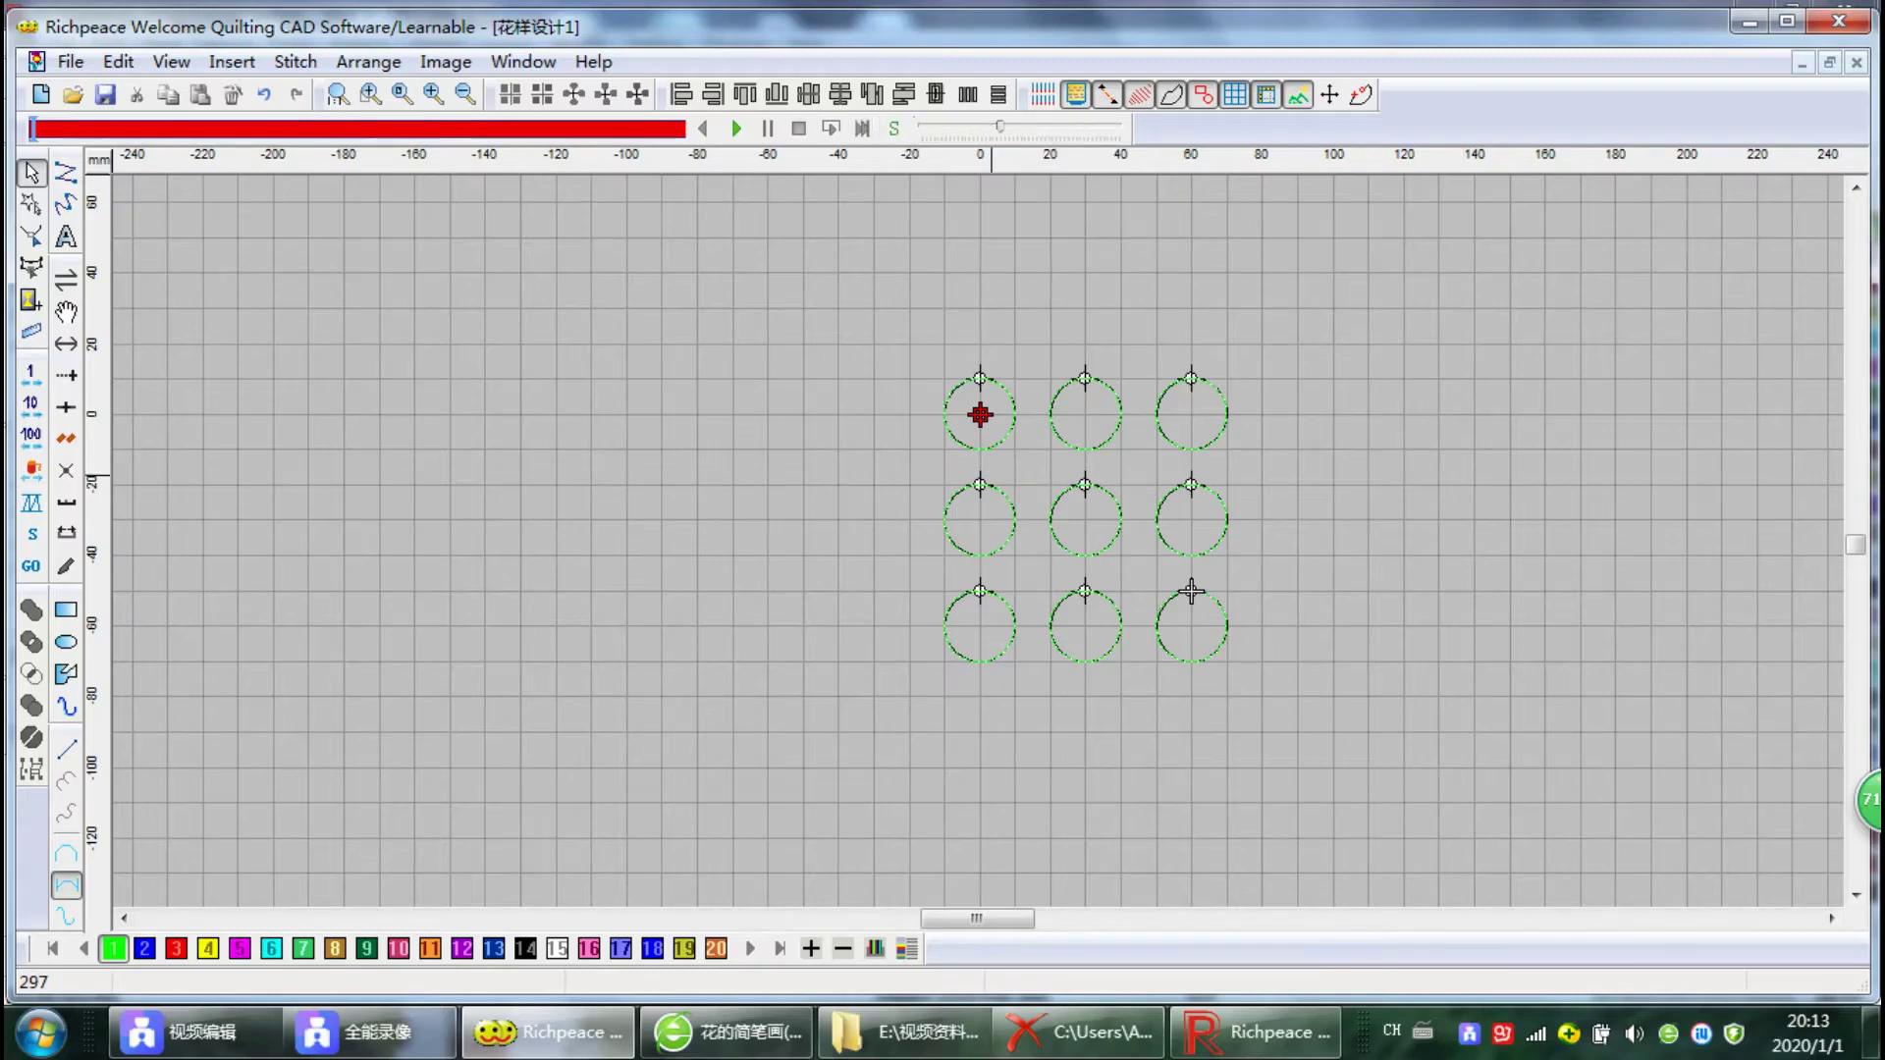
pyautogui.click(967, 448)
pyautogui.click(976, 410)
pyautogui.moveTo(1014, 423); pyautogui.dragTo(1044, 419)
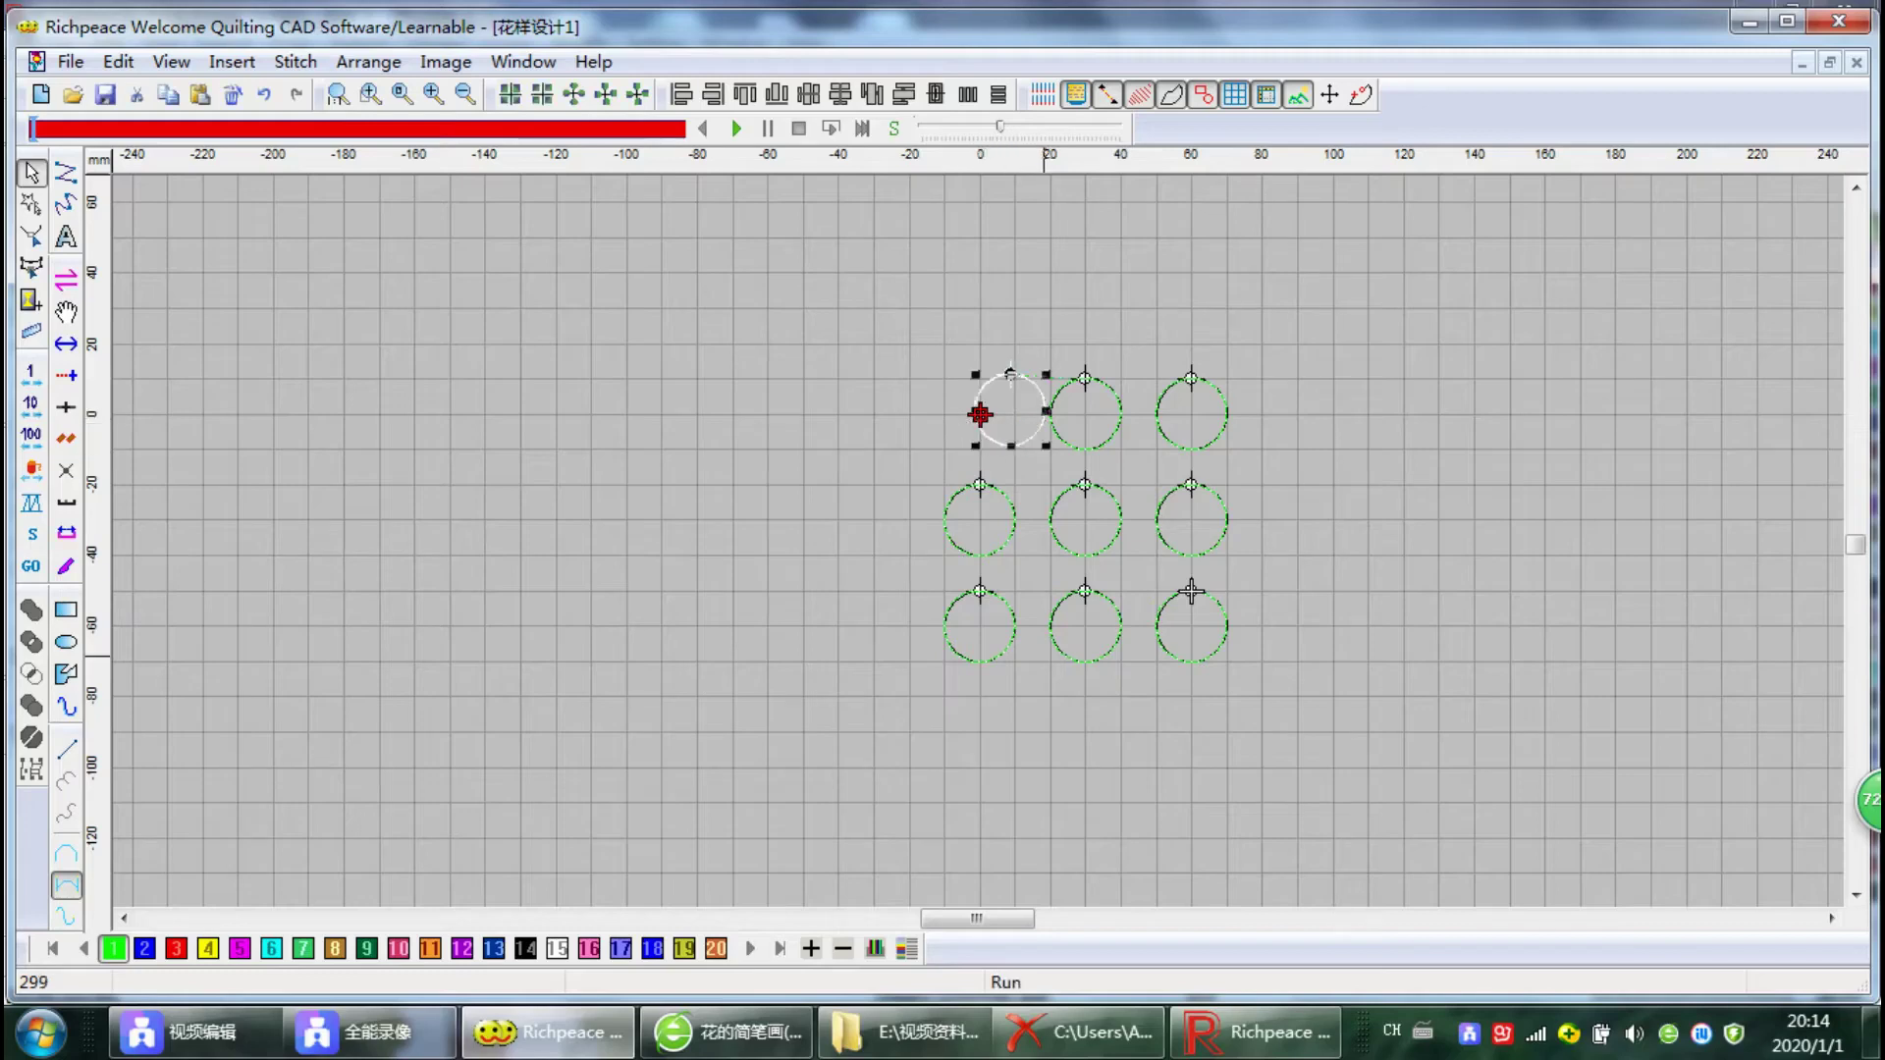
pyautogui.click(1000, 629)
pyautogui.moveTo(985, 638); pyautogui.dragTo(985, 638)
# Align the three circles of the left column to their left edges
pyautogui.moveTo(987, 641)
pyautogui.mouseDown()
pyautogui.moveTo(1008, 625)
pyautogui.moveTo(890, 346)
pyautogui.mouseUp()
pyautogui.click(1081, 718)
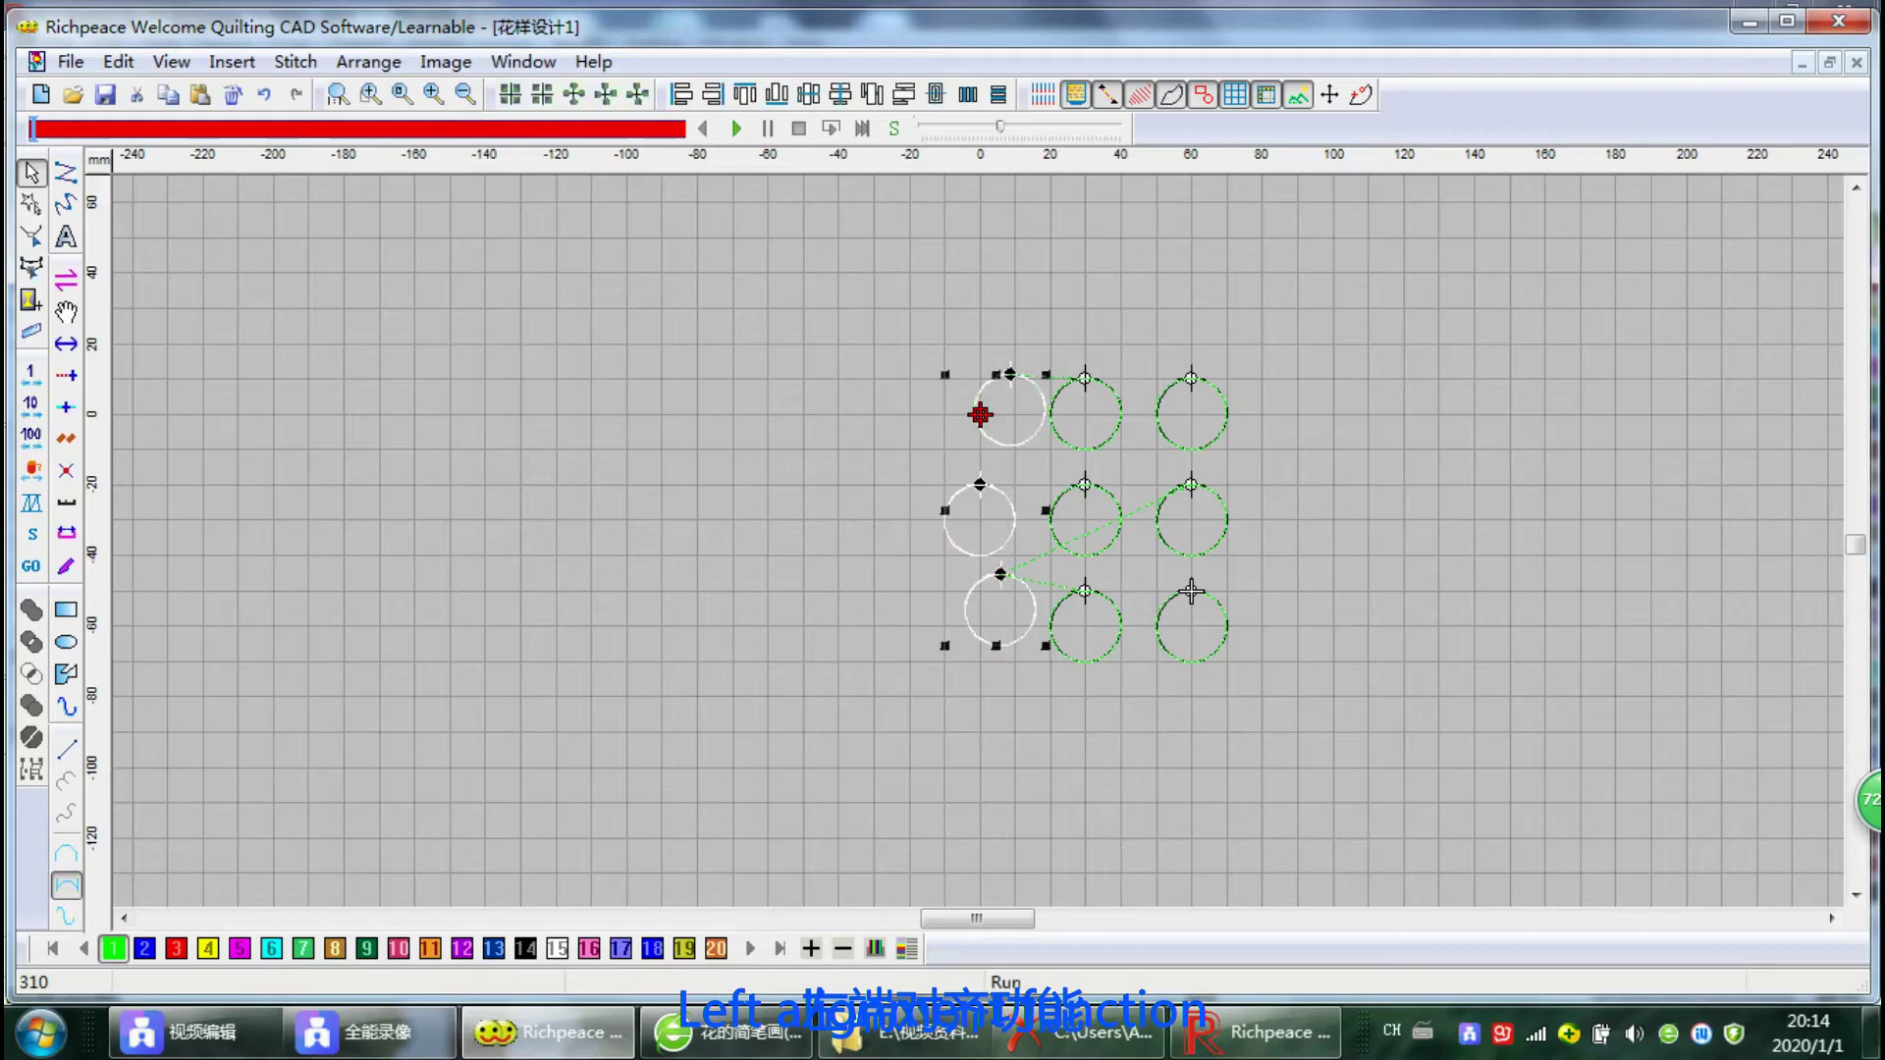
pyautogui.click(682, 94)
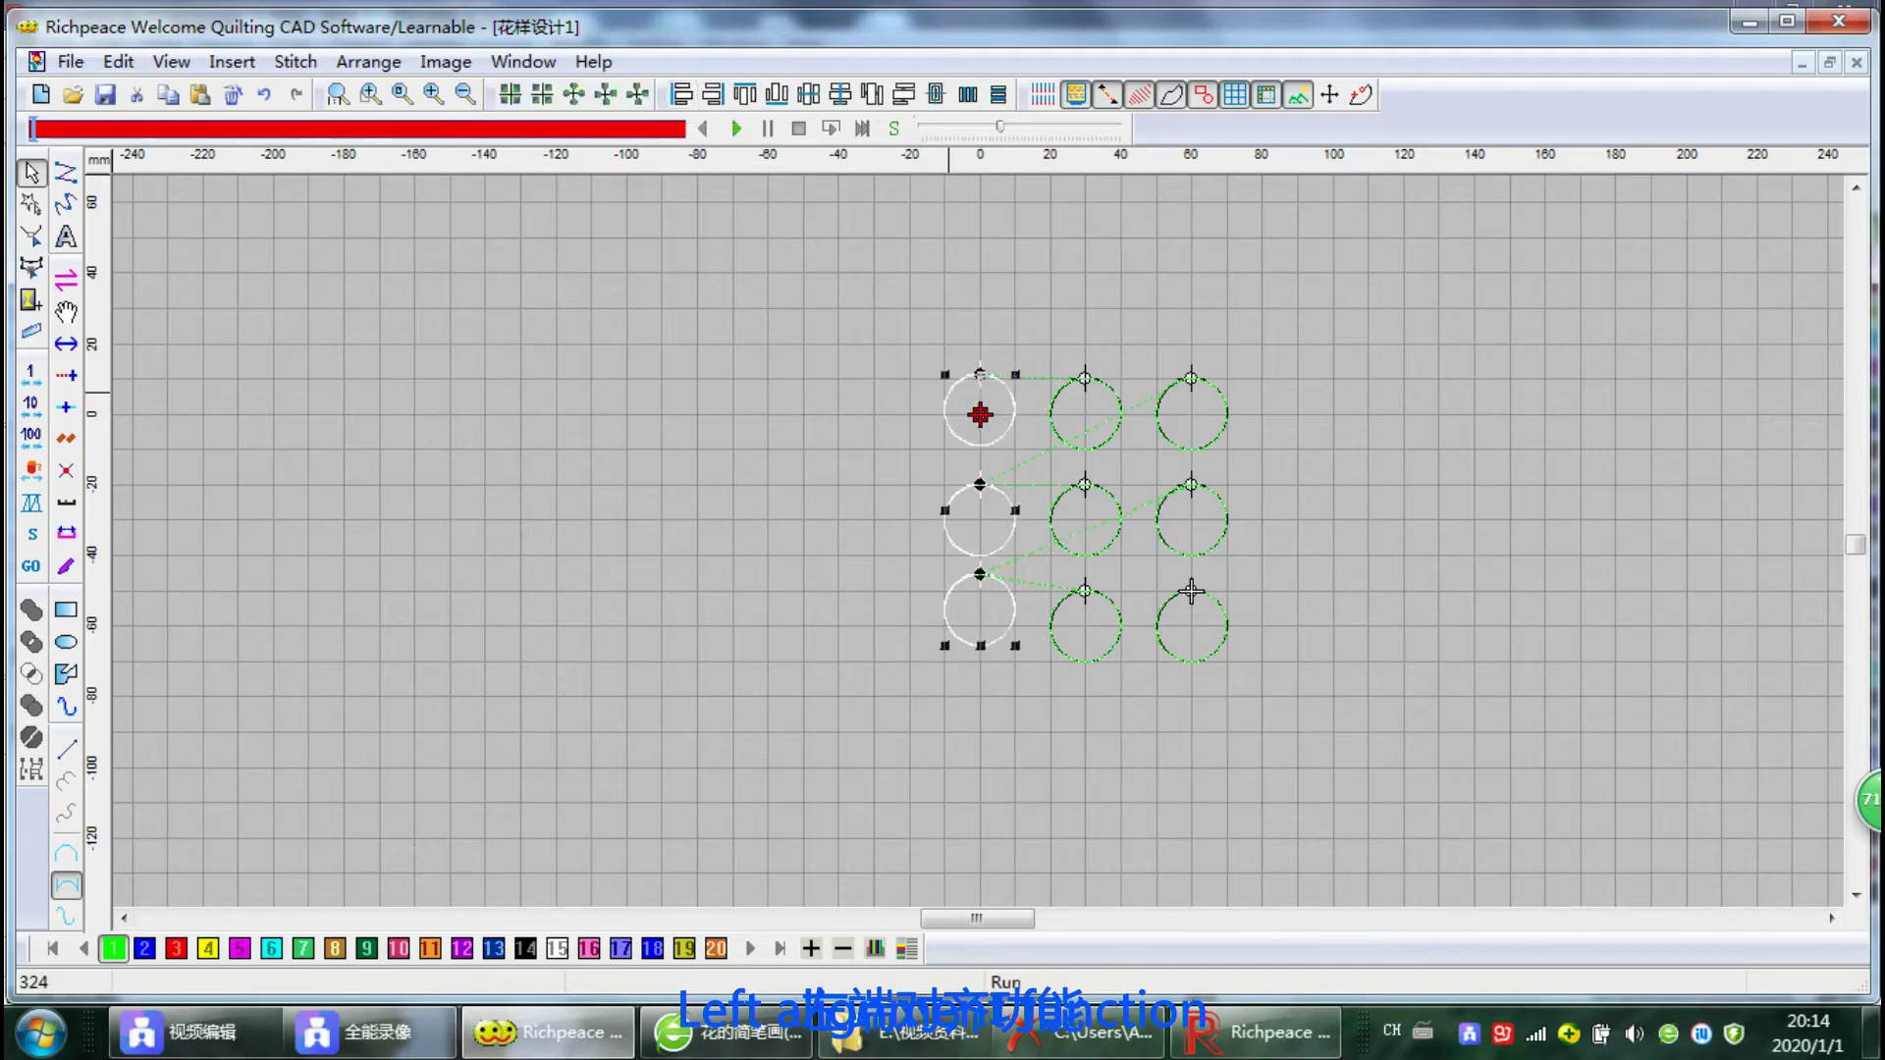
pyautogui.click(1392, 386)
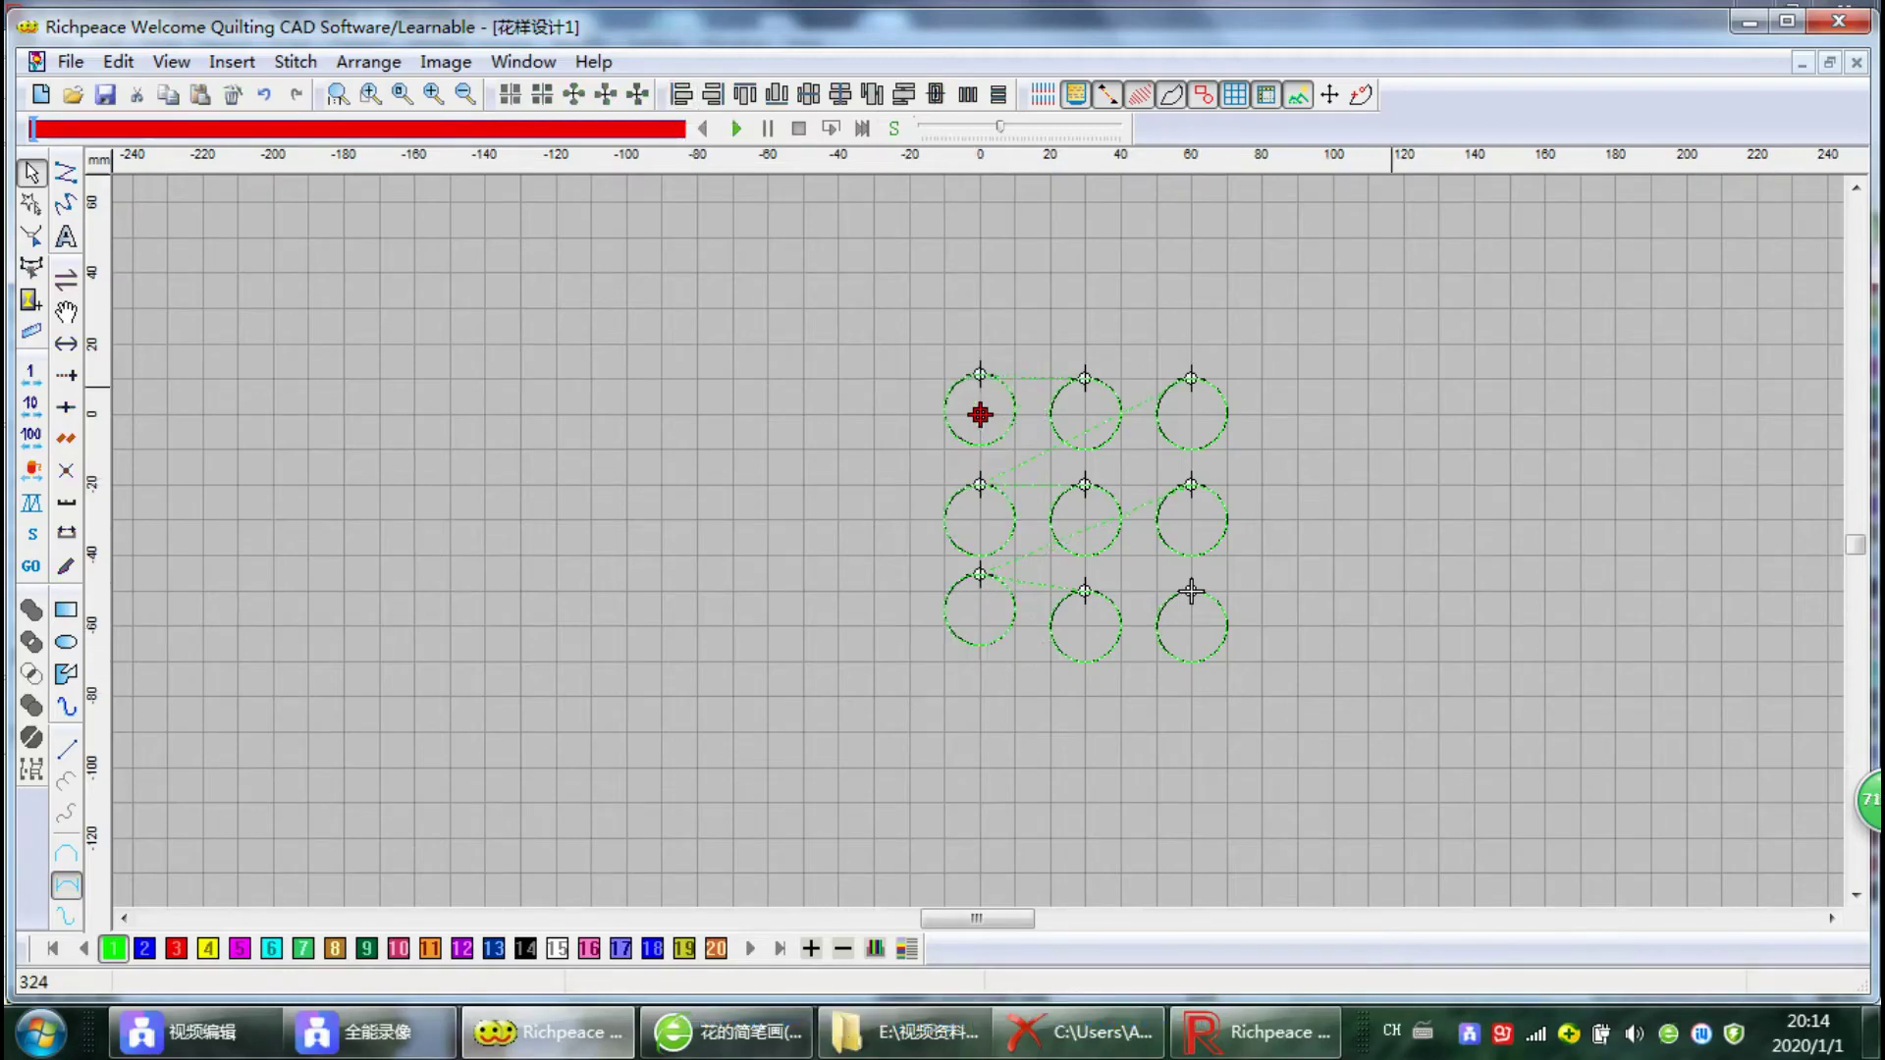
# Move the middle circle of the right column about 11 mm right and 6 mm up, and right-align the column's three circles
pyautogui.moveTo(1243, 432); pyautogui.dragTo(1221, 423)
pyautogui.click(1267, 520)
pyautogui.moveTo(1262, 550); pyautogui.dragTo(1301, 529)
pyautogui.moveTo(1319, 729); pyautogui.dragTo(1174, 380)
pyautogui.click(714, 95)
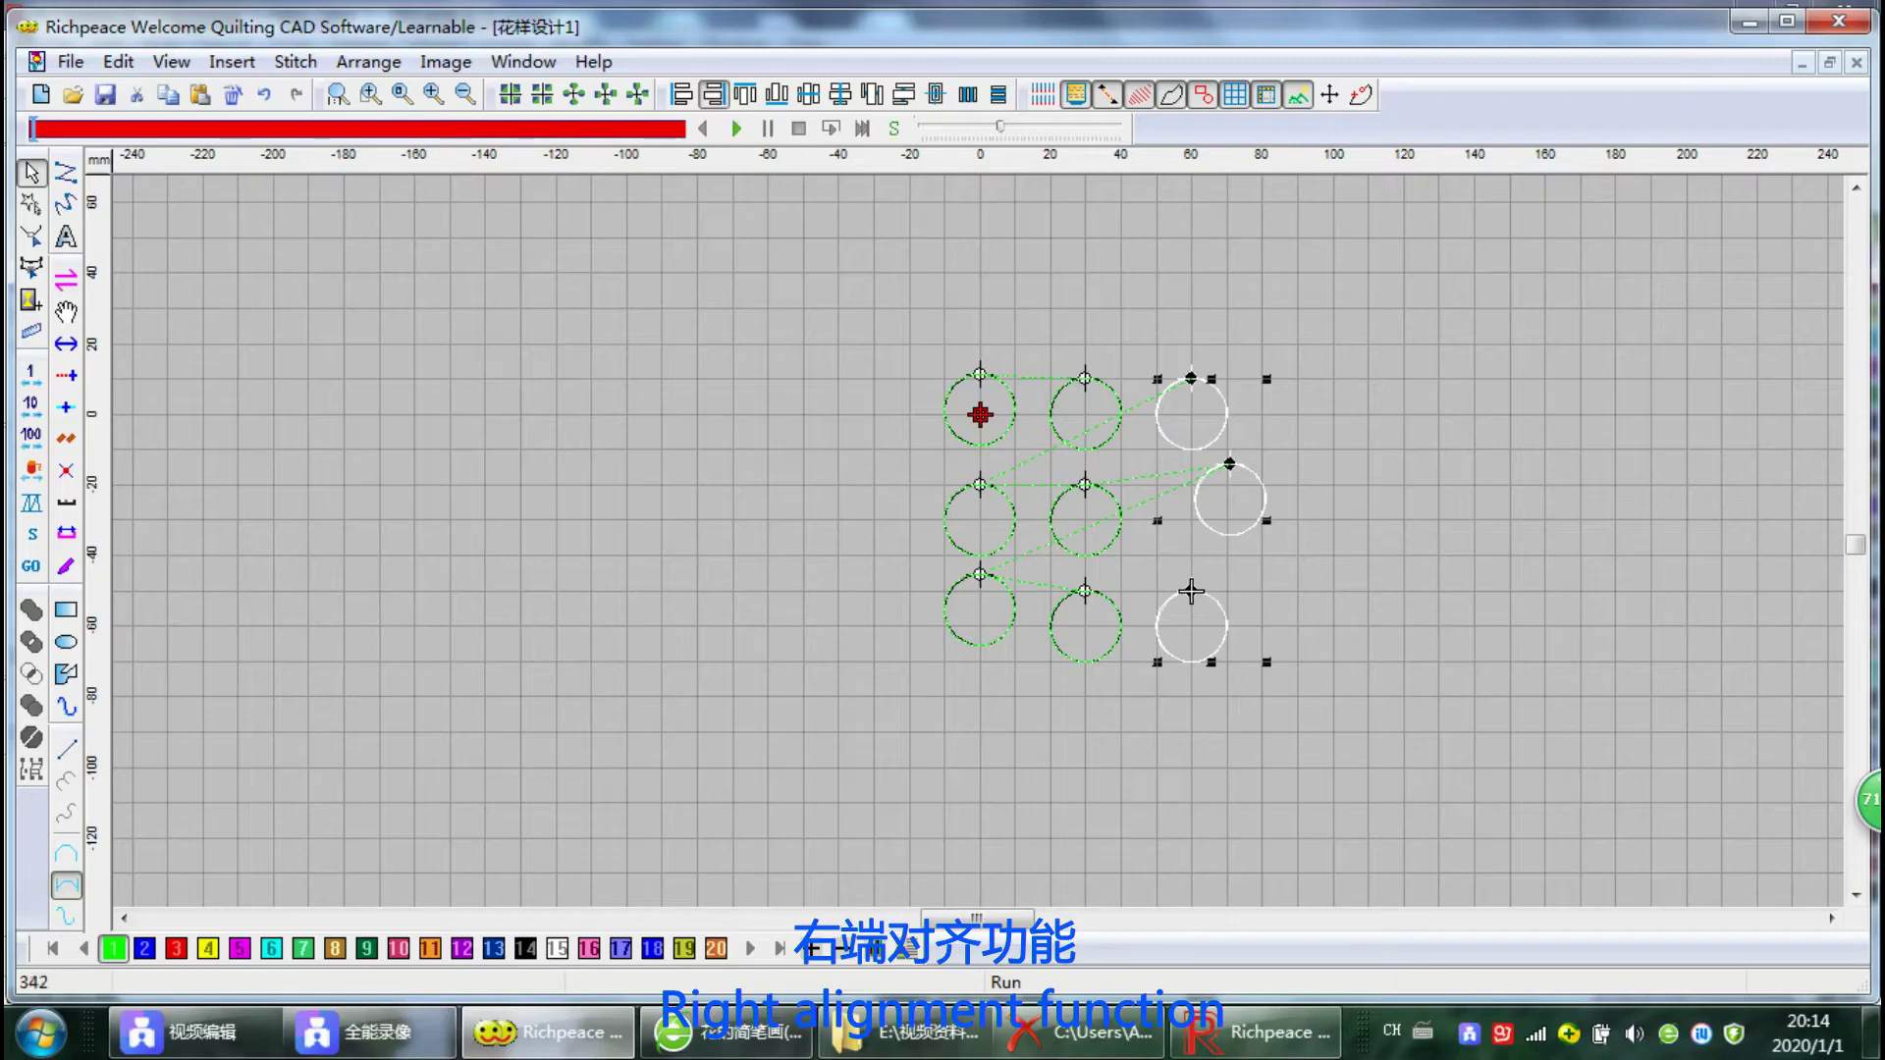
pyautogui.click(1263, 287)
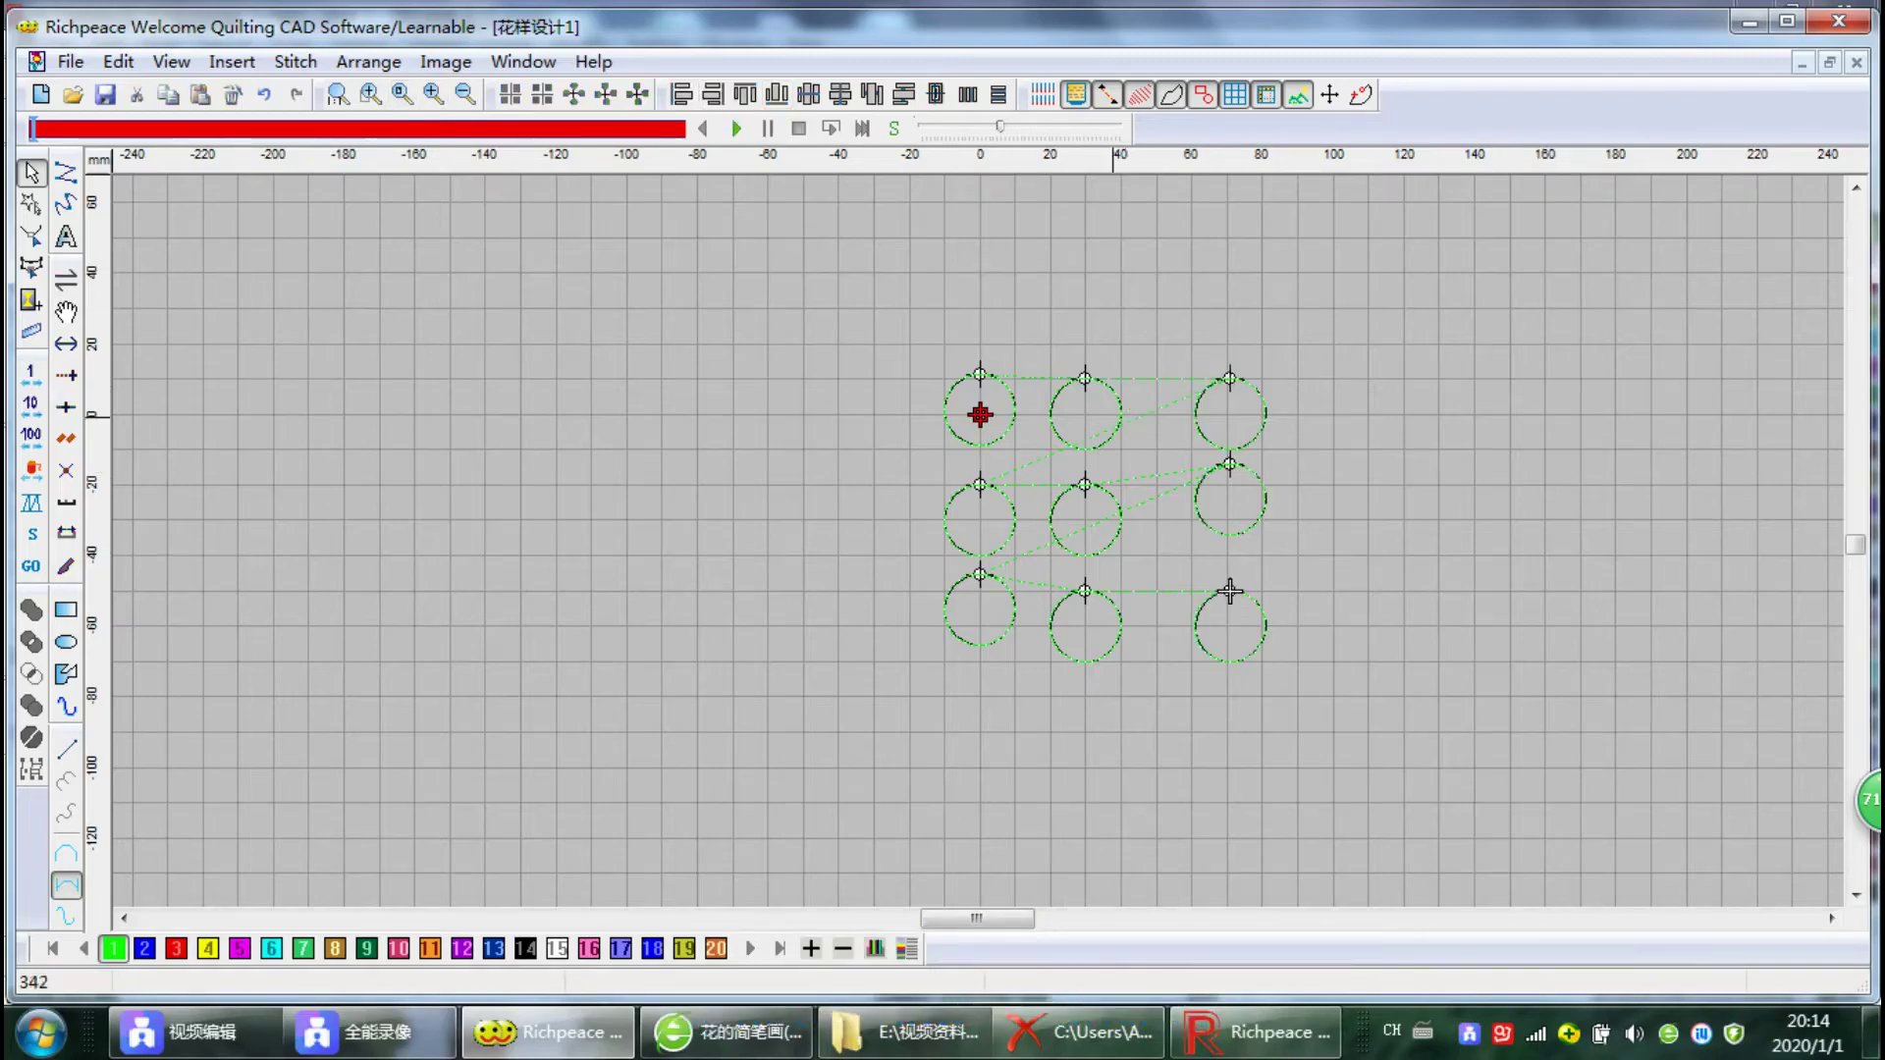
# Move the middle circle of the top row about 18 mm up, and top-align the row's three circles
pyautogui.moveTo(1089, 449); pyautogui.dragTo(1085, 384)
pyautogui.moveTo(1365, 324); pyautogui.dragTo(940, 454)
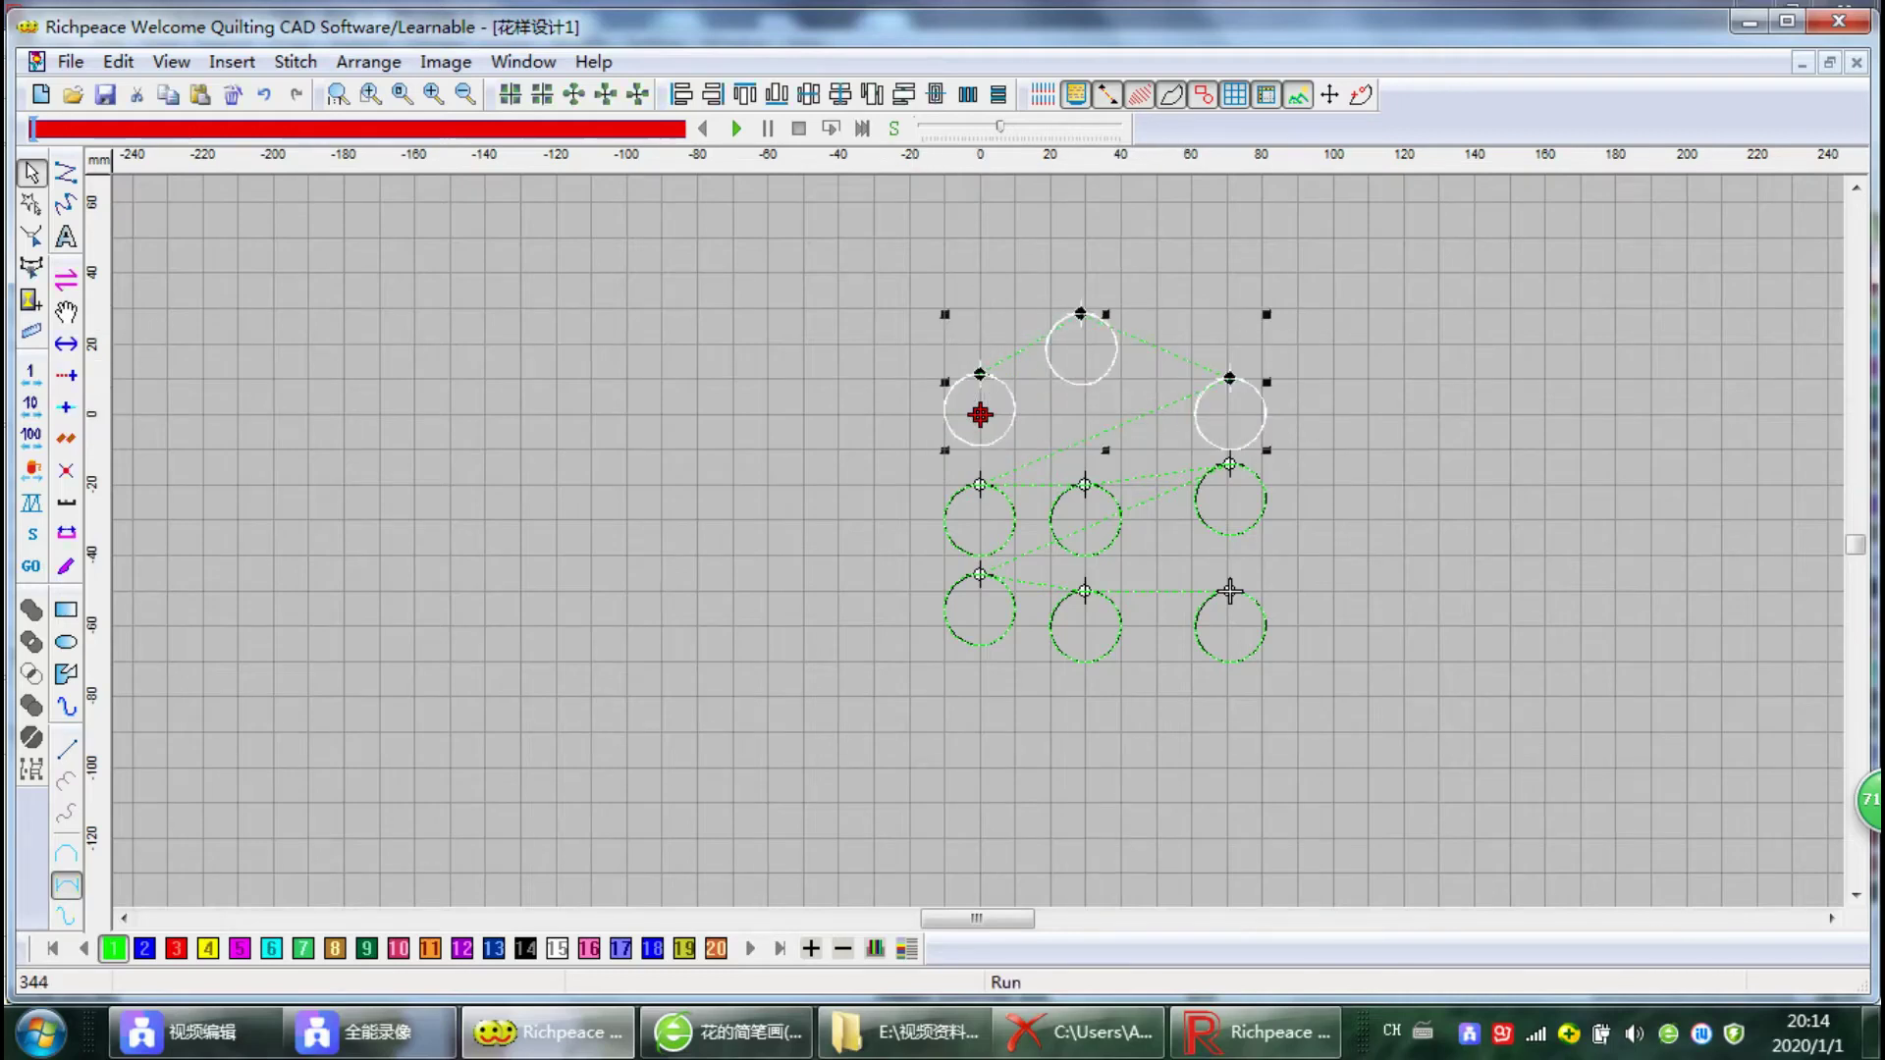
pyautogui.click(745, 94)
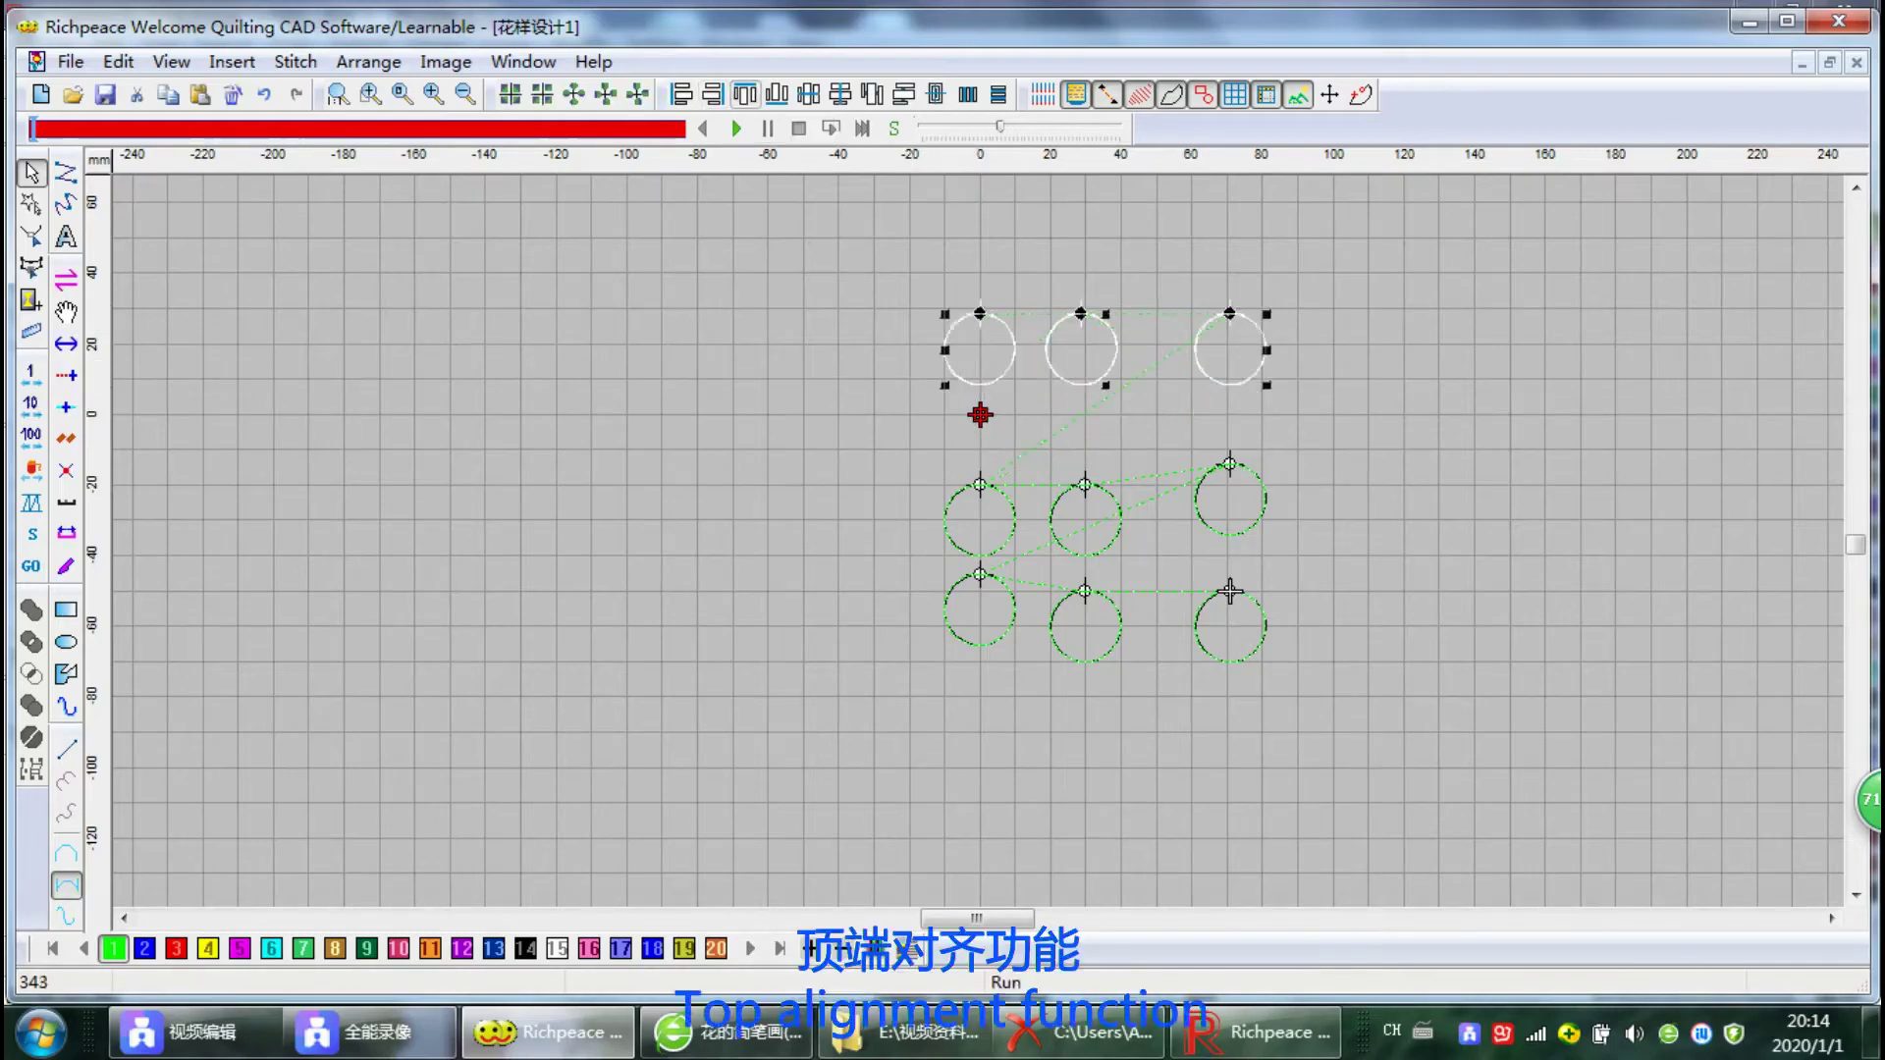
# Shift the right and middle circles of the bottom row out of line, and bottom-align the row's three circles
pyautogui.moveTo(1223, 675); pyautogui.dragTo(1218, 673)
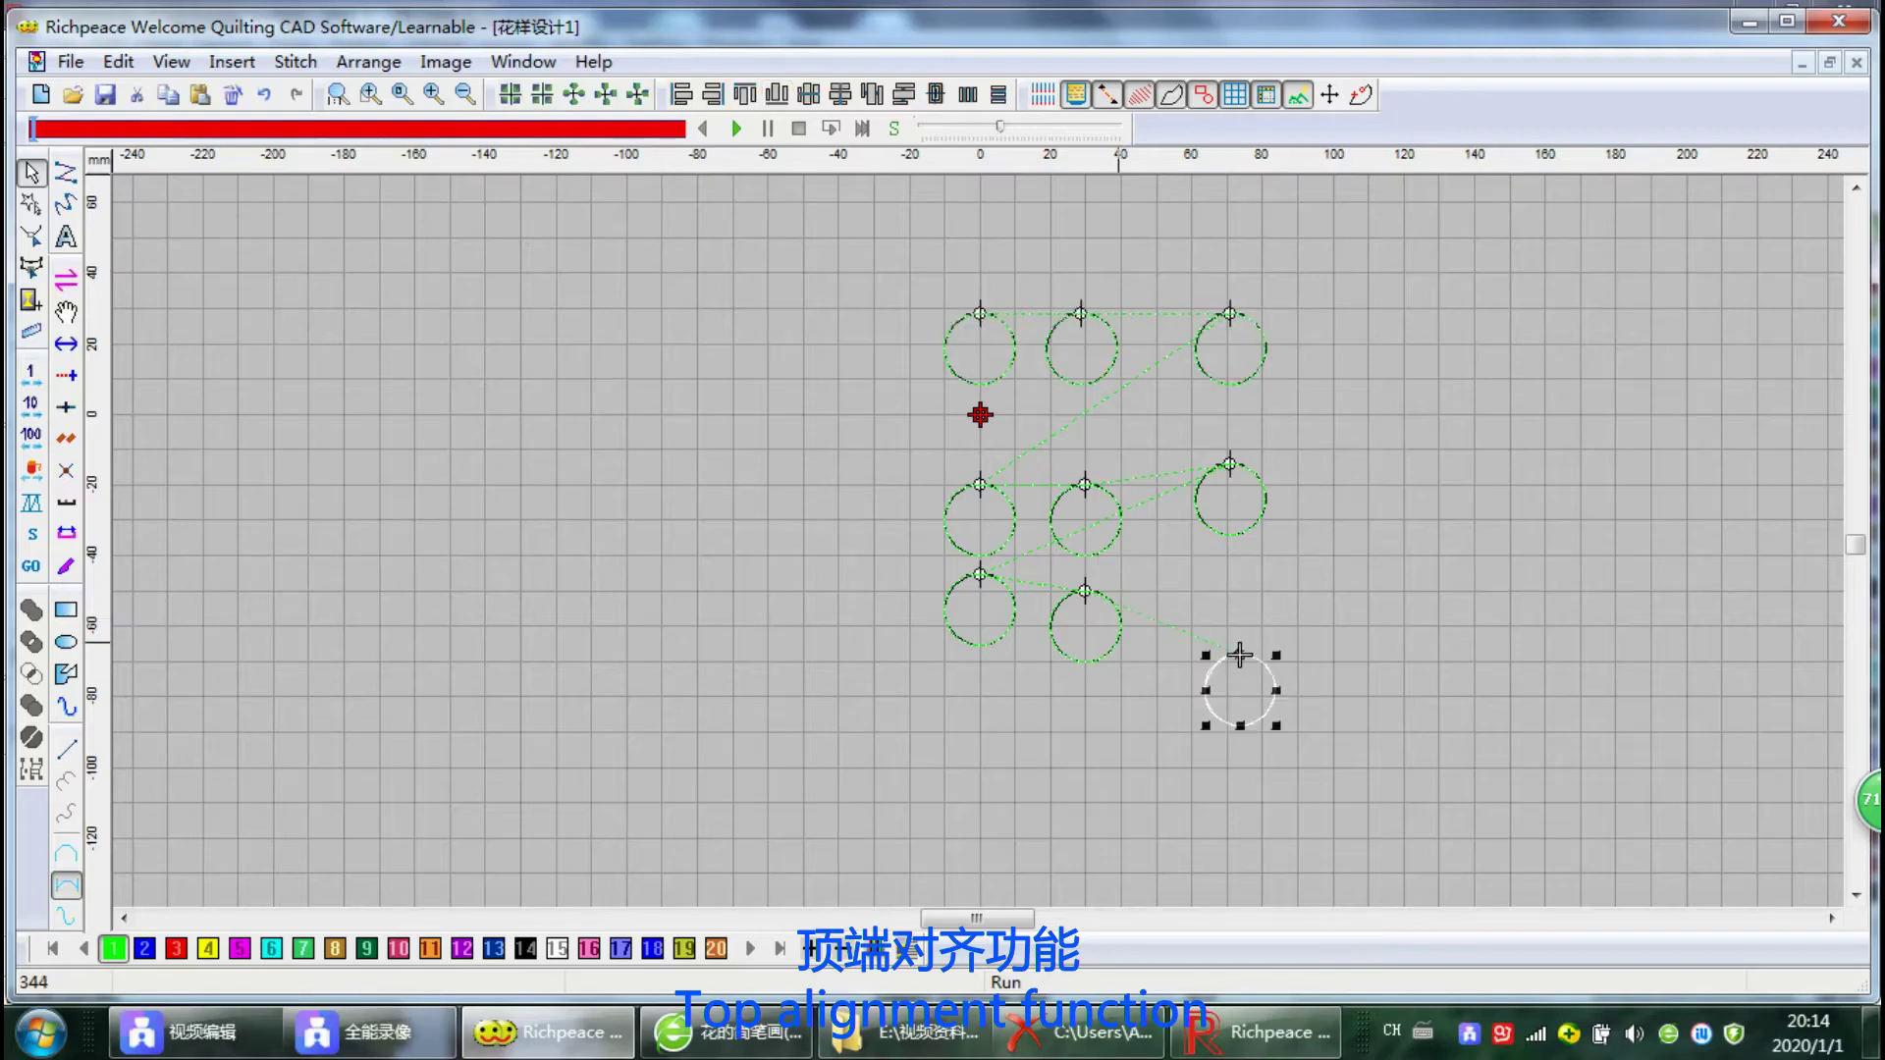
pyautogui.moveTo(1083, 642); pyautogui.dragTo(1081, 604)
pyautogui.moveTo(1342, 757); pyautogui.dragTo(918, 563)
pyautogui.click(777, 94)
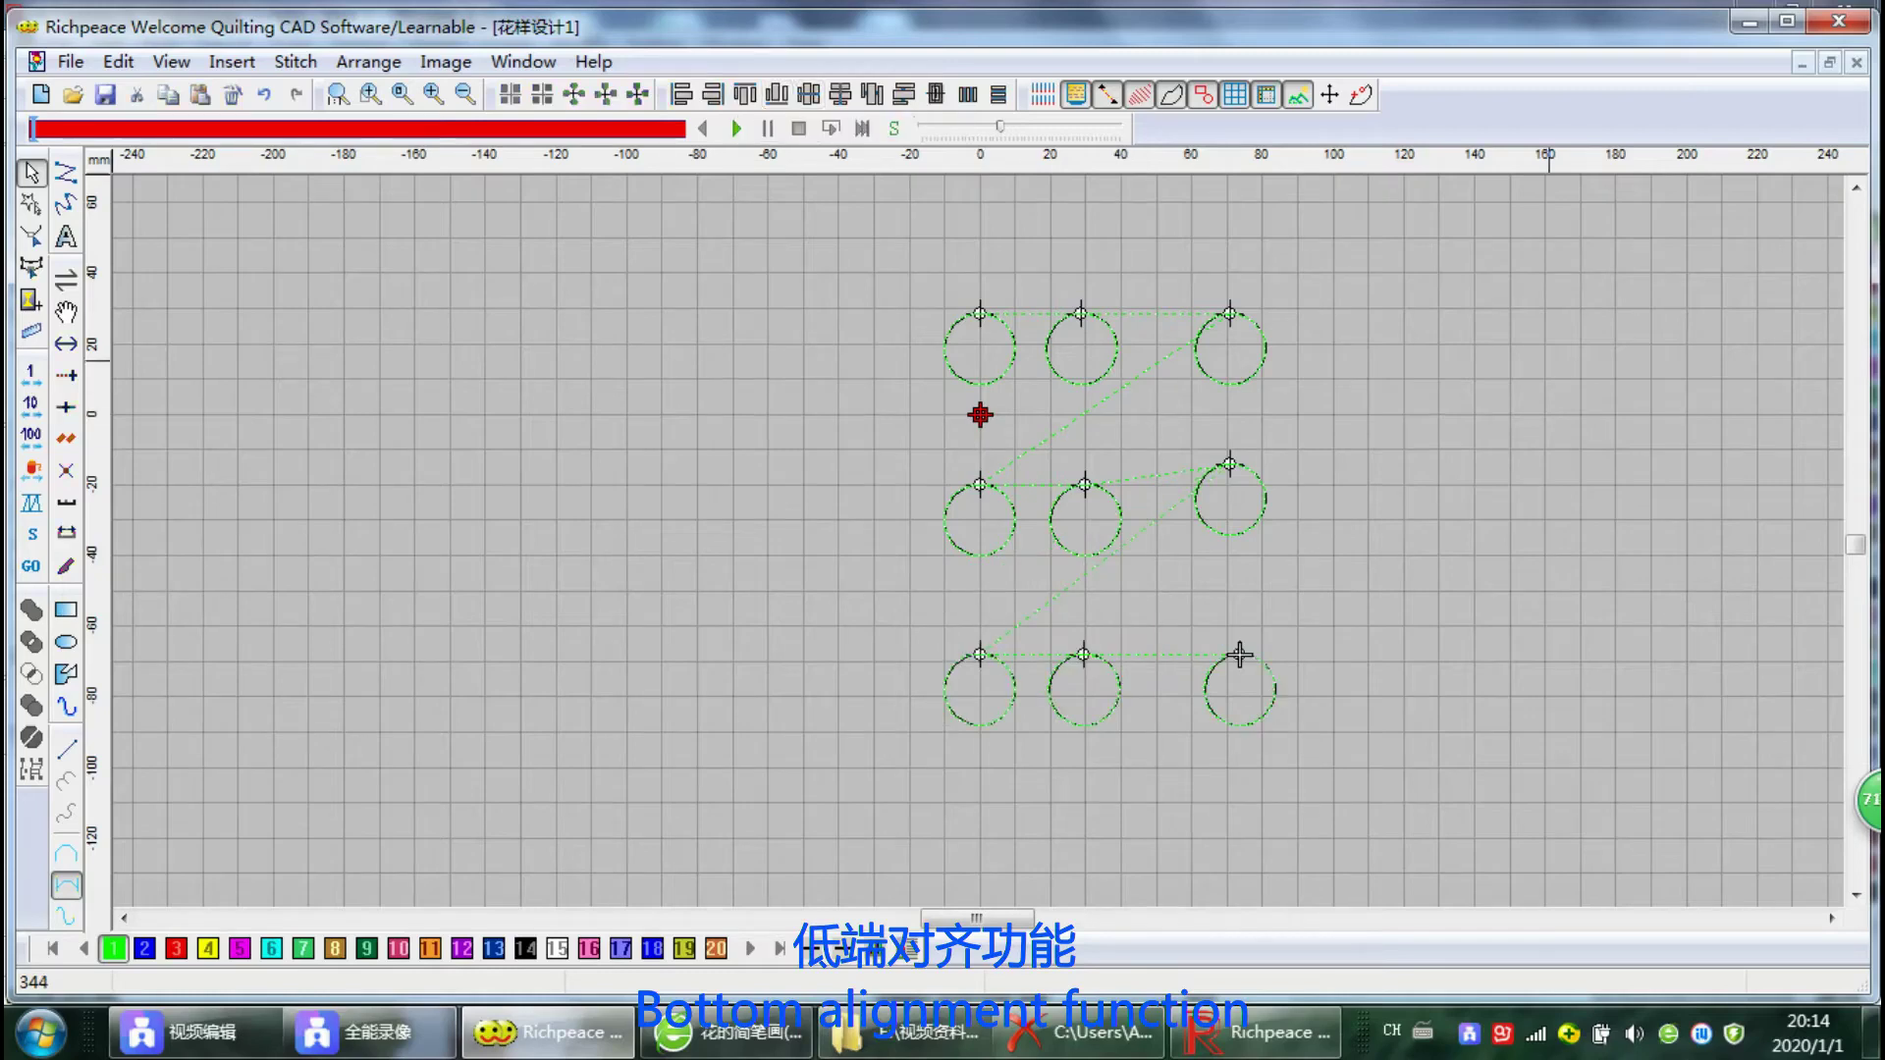
# Move the top row's right circle about 17 mm right and 14 mm down, and its middle circle about 14 mm right and 15 mm up
pyautogui.moveTo(1300, 377); pyautogui.dragTo(1217, 348)
pyautogui.moveTo(1231, 349); pyautogui.dragTo(1292, 397)
pyautogui.click(1173, 364)
pyautogui.moveTo(1091, 347); pyautogui.dragTo(1078, 344)
pyautogui.moveTo(1085, 346); pyautogui.dragTo(1132, 292)
# Align the three circles of the top row on a common horizontal centre line
pyautogui.moveTo(1445, 398); pyautogui.dragTo(899, 244)
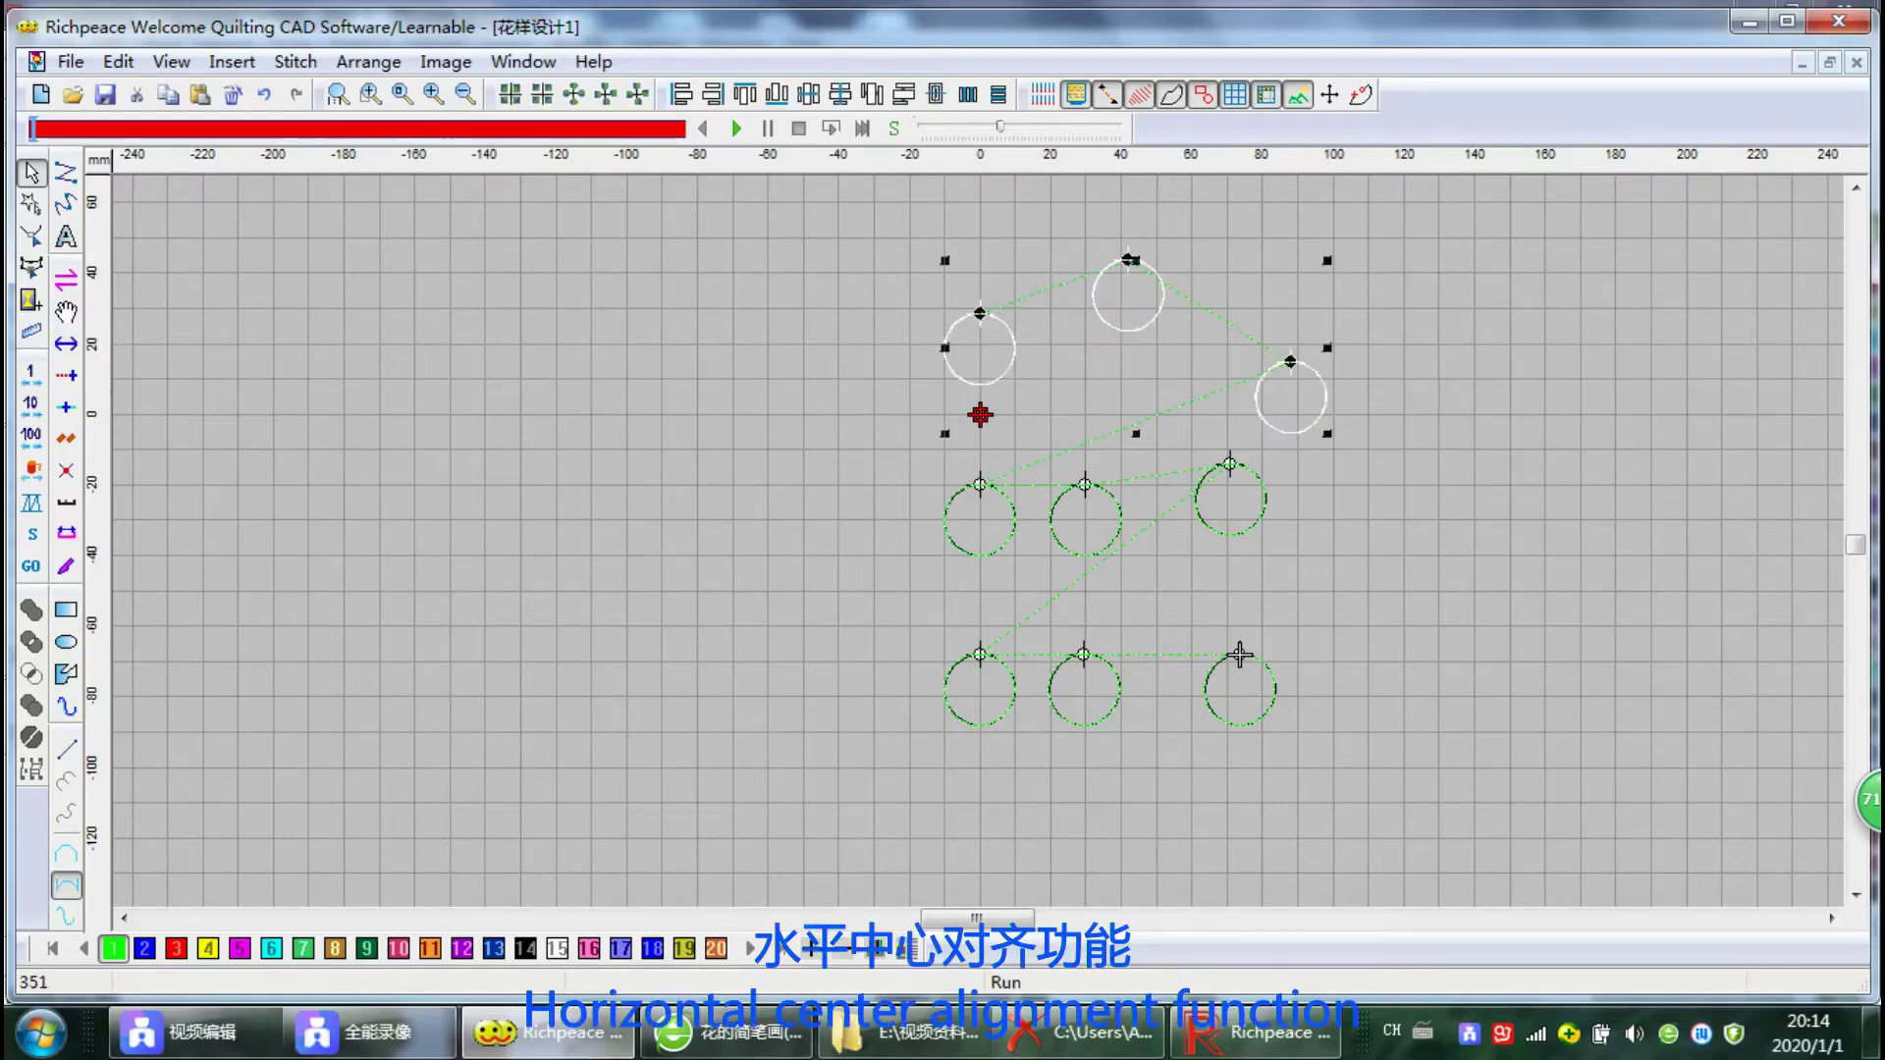
pyautogui.click(808, 94)
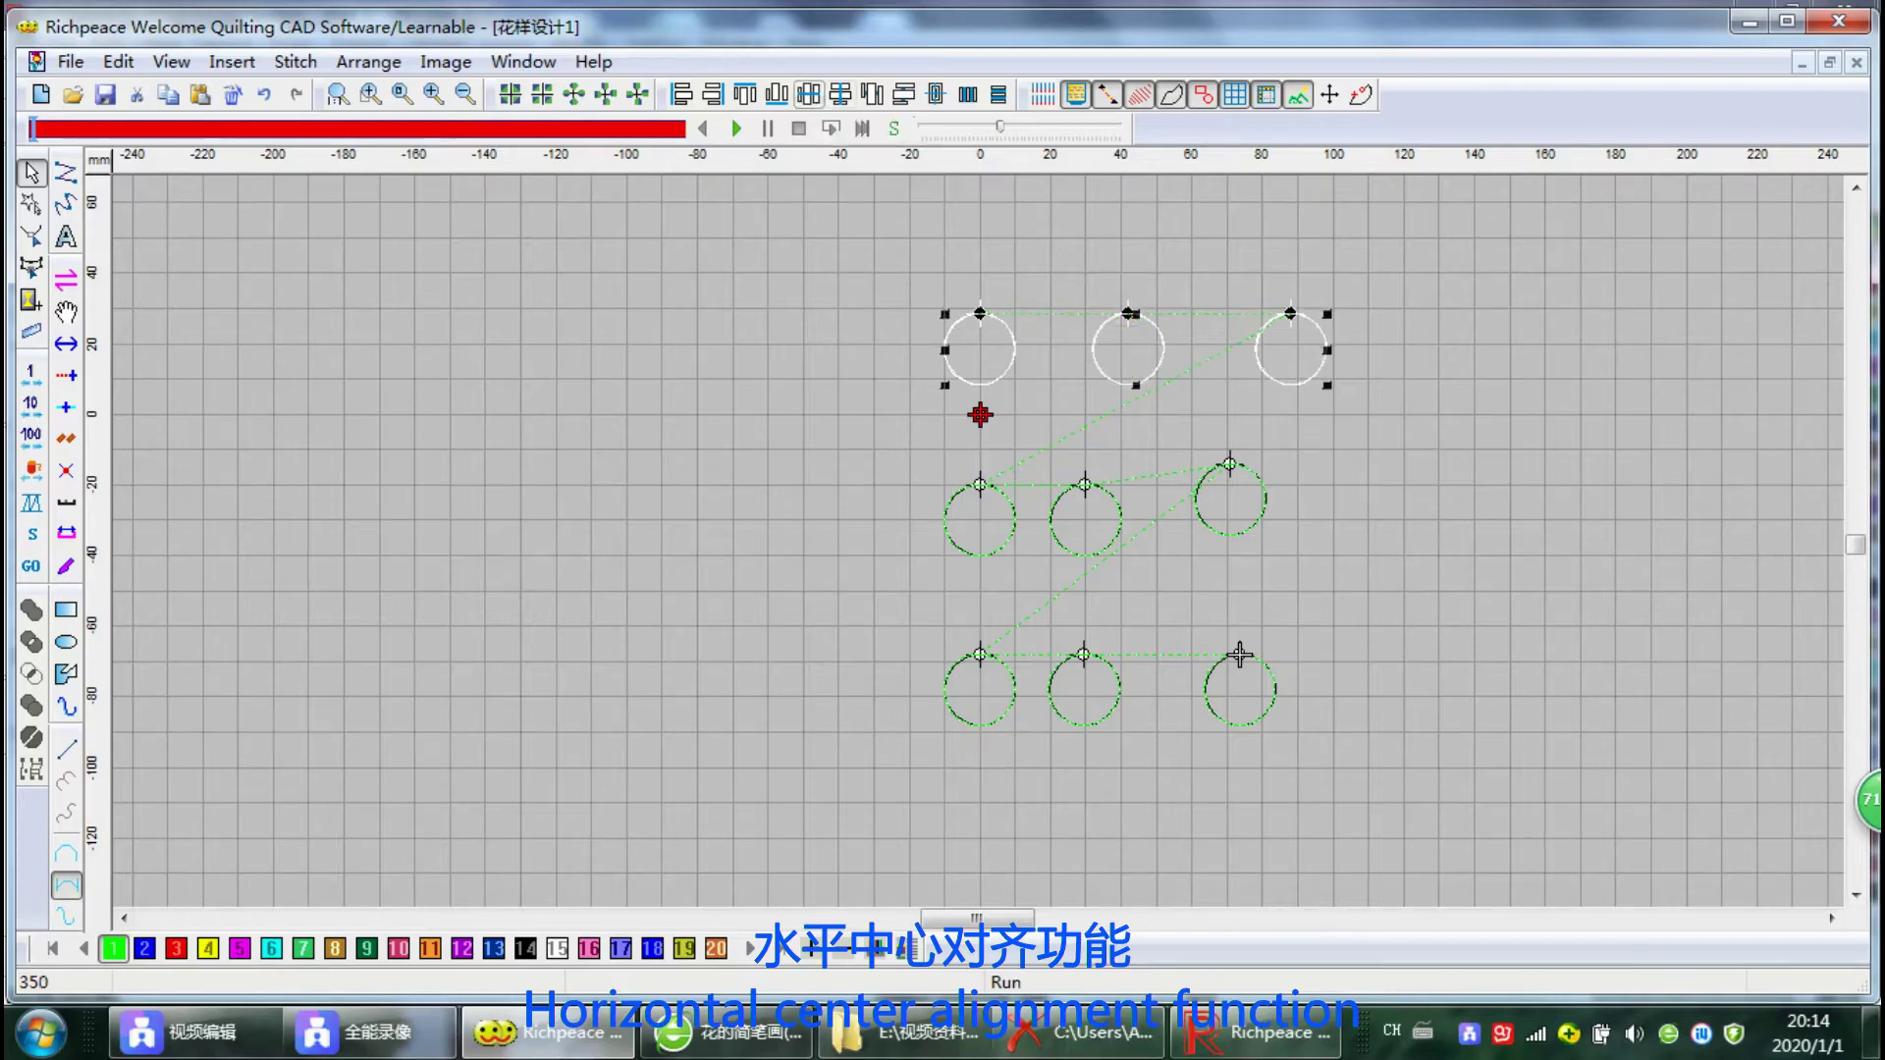
pyautogui.click(1596, 450)
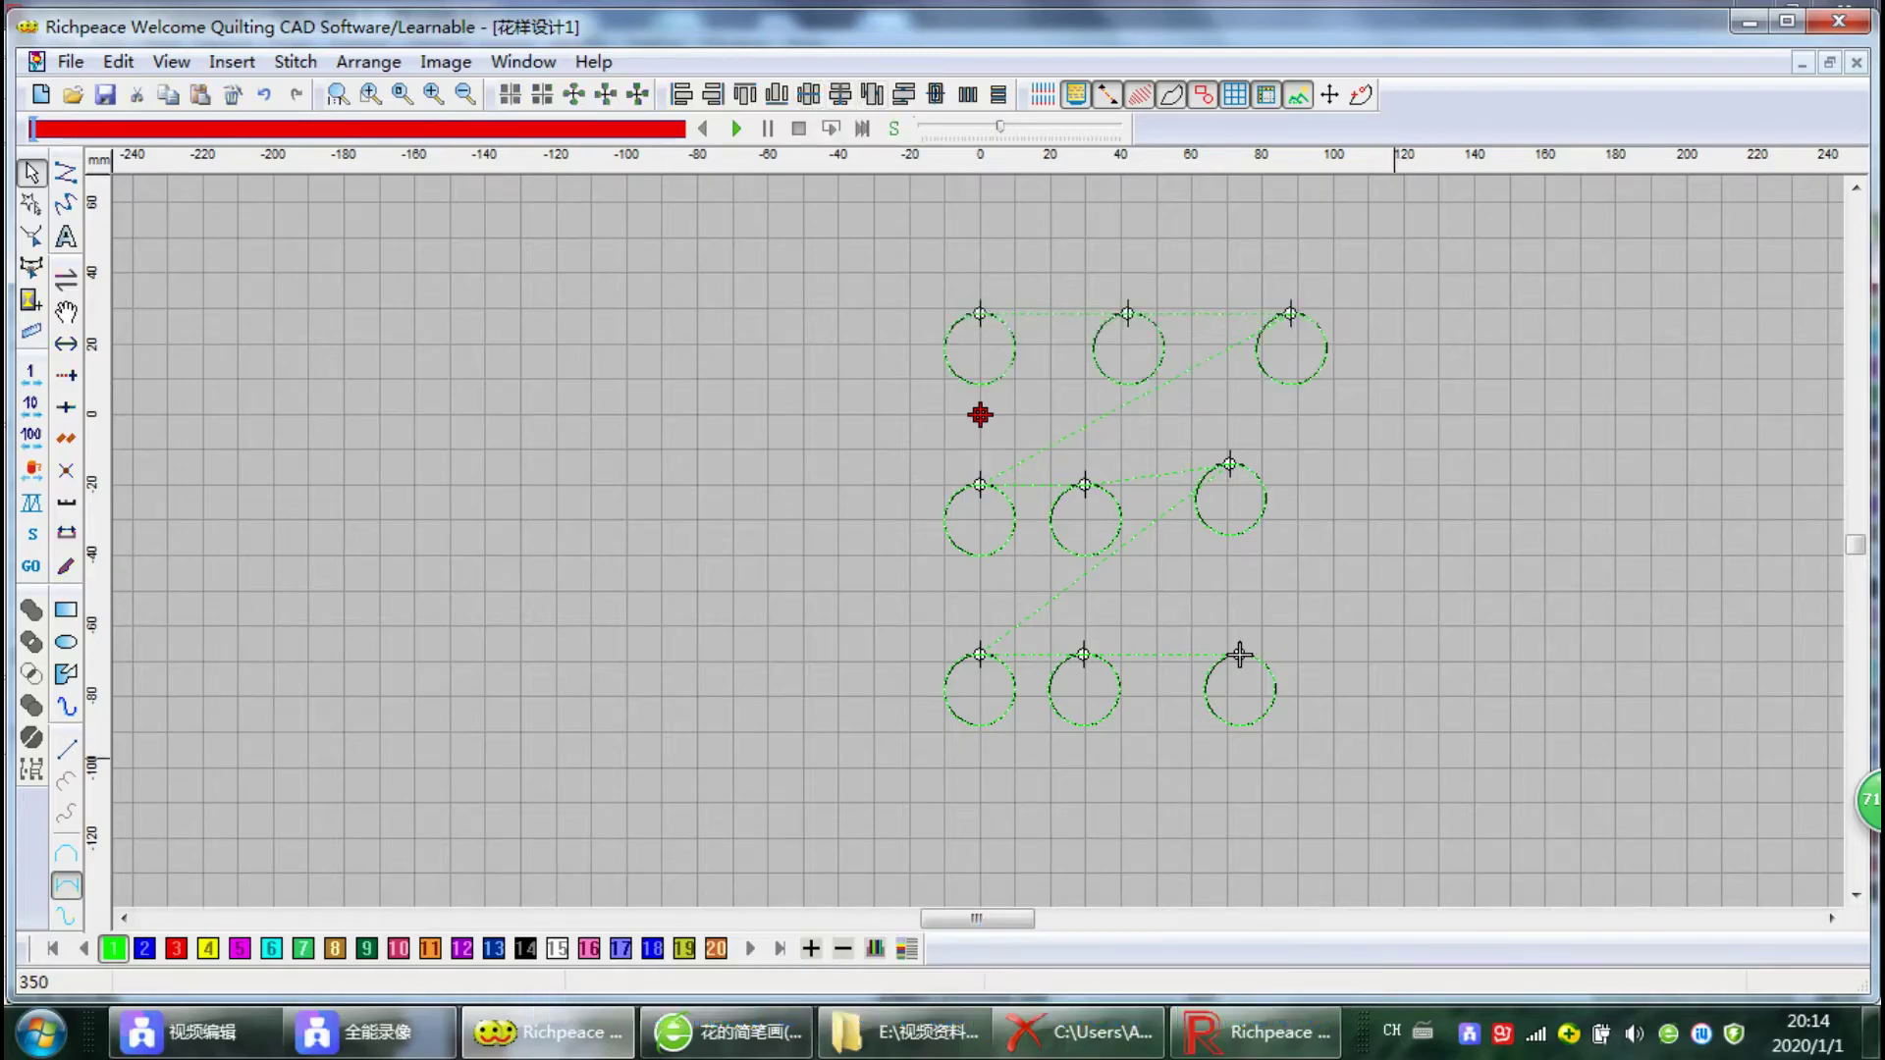
# Align the three circles of the right column on a common vertical centre line
pyautogui.moveTo(1394, 759); pyautogui.dragTo(1073, 210)
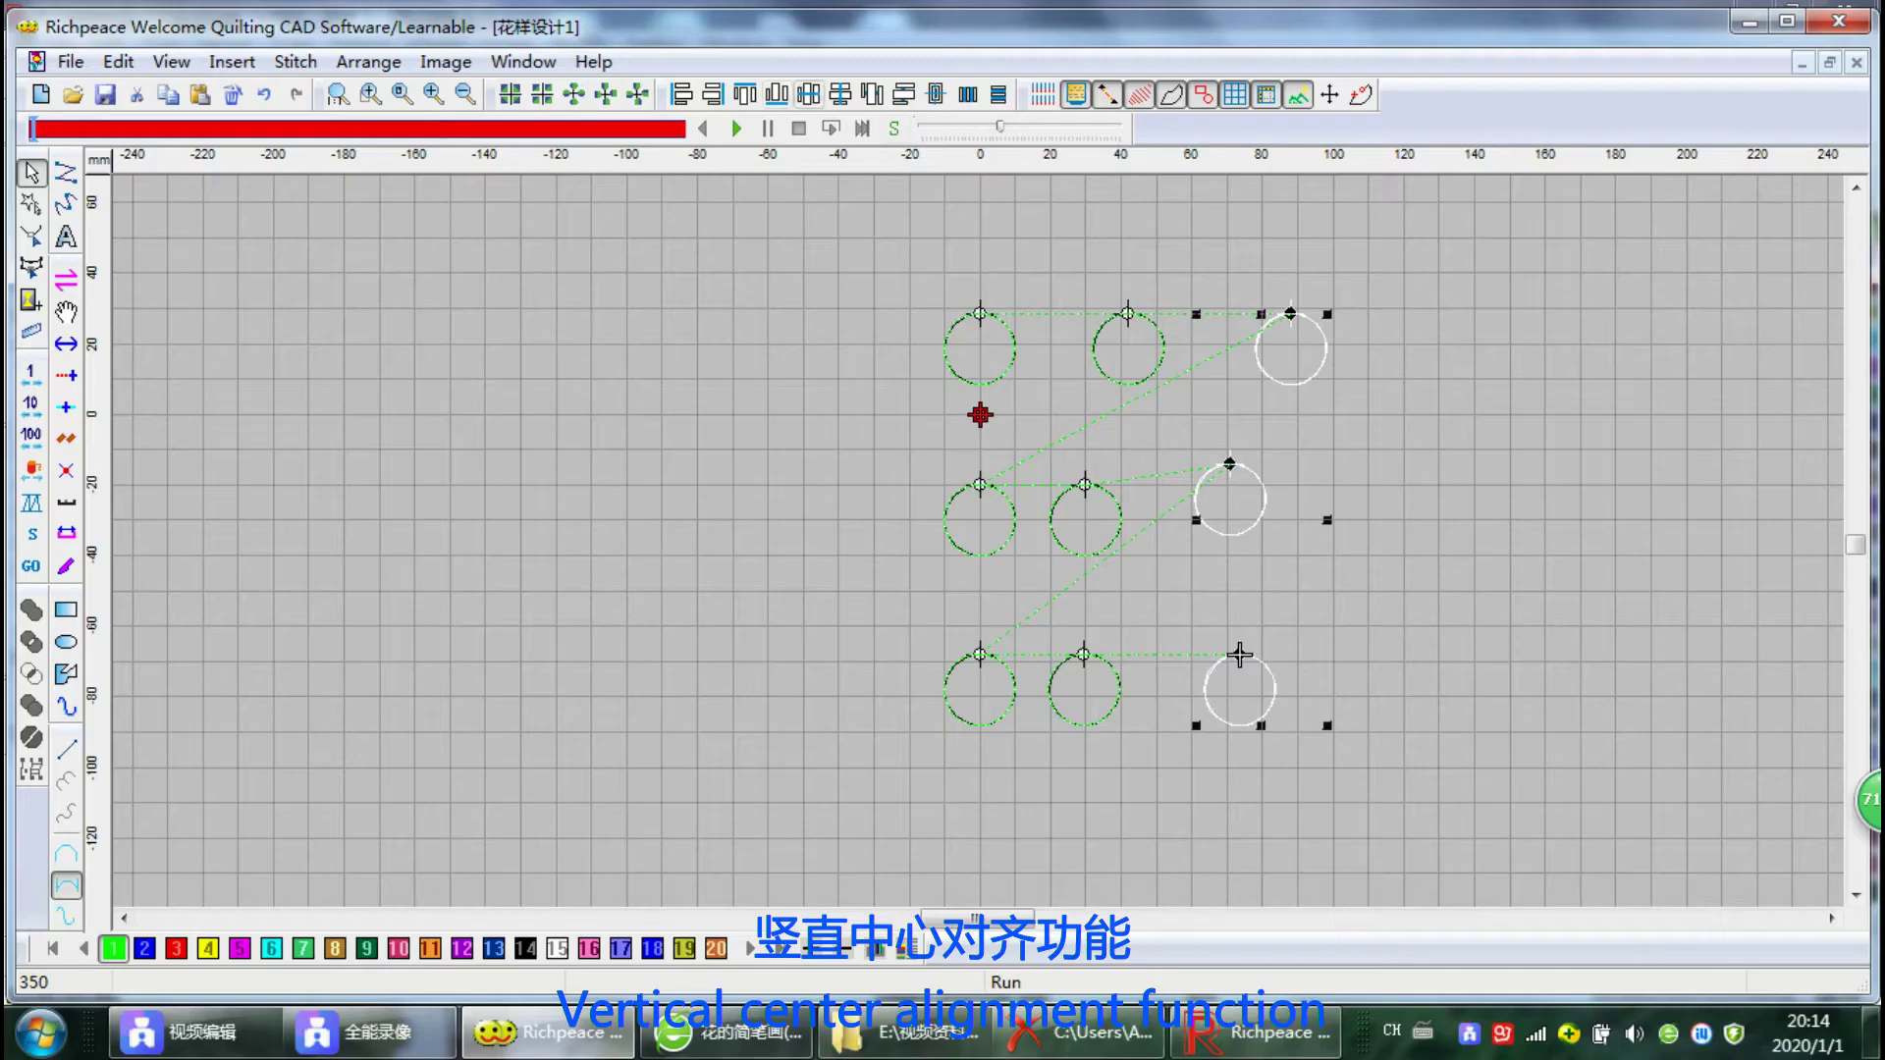
pyautogui.click(841, 94)
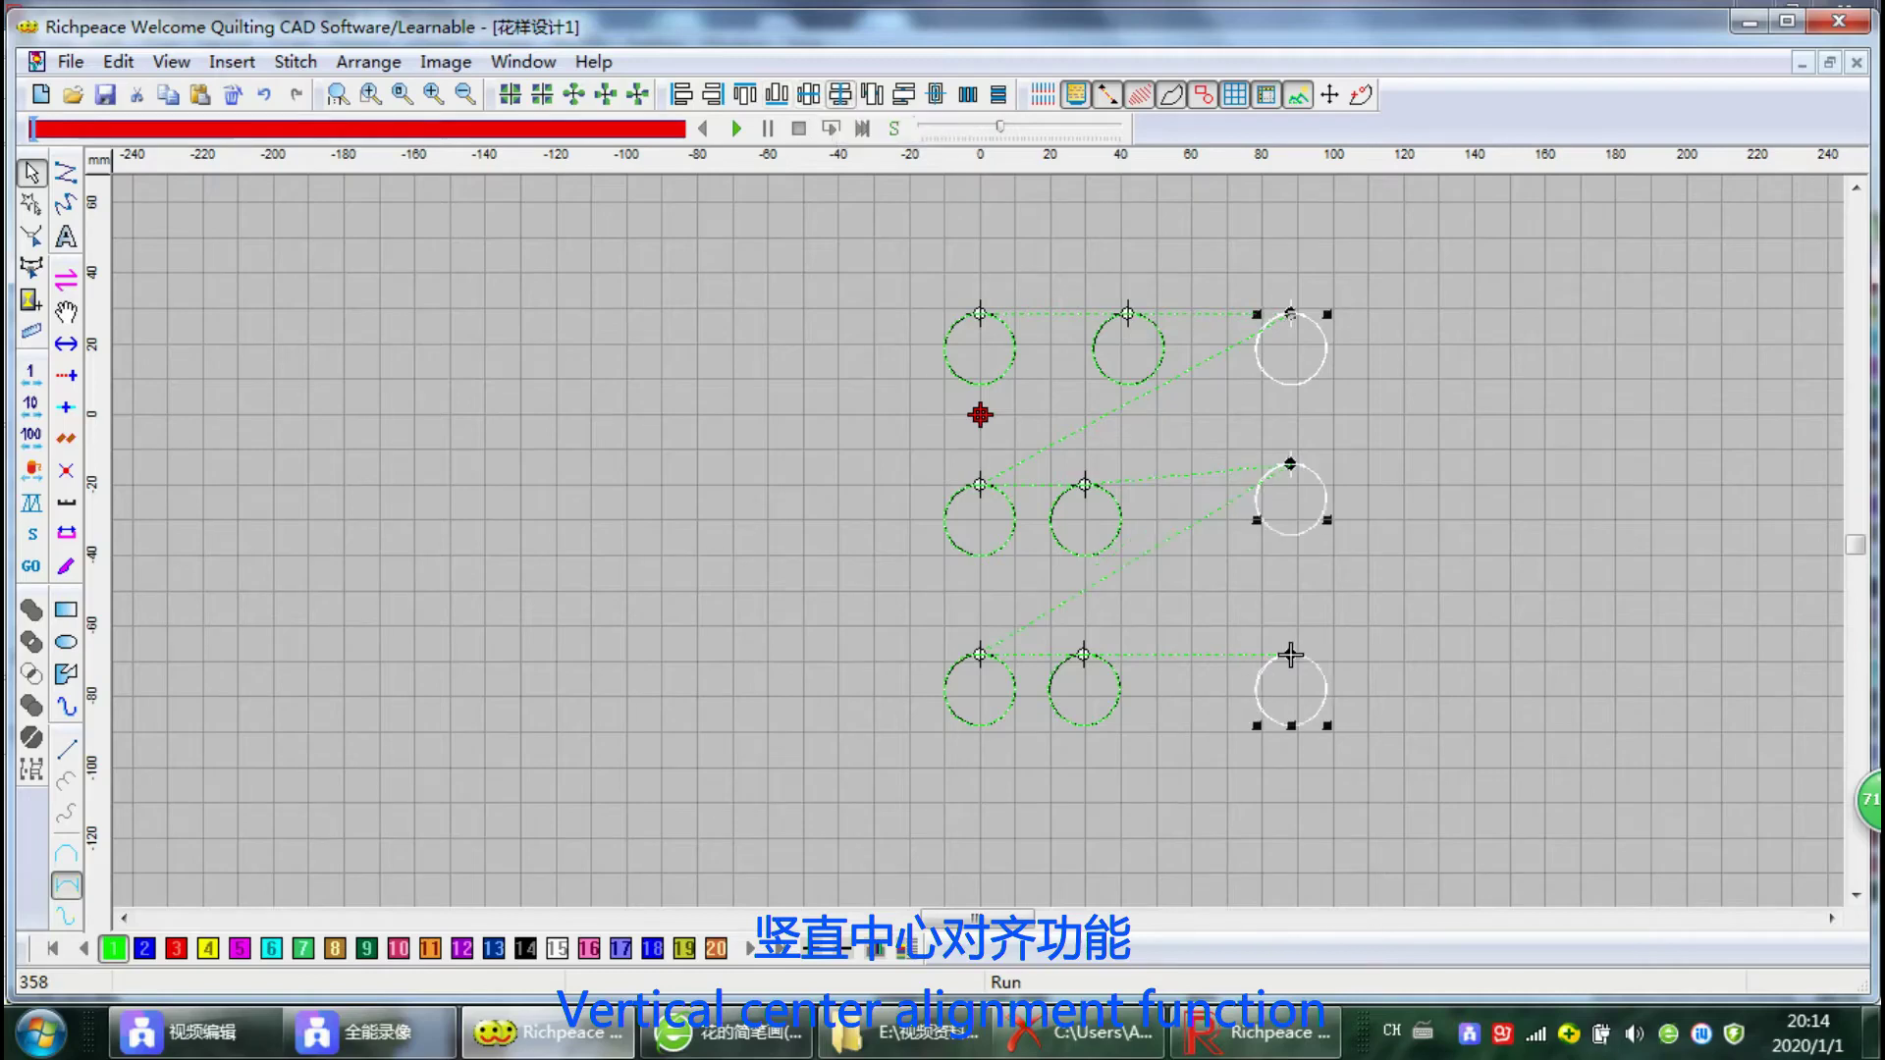
pyautogui.click(1473, 491)
# Space the three circles of the top row evenly in the horizontal direction
pyautogui.moveTo(1421, 386); pyautogui.dragTo(933, 299)
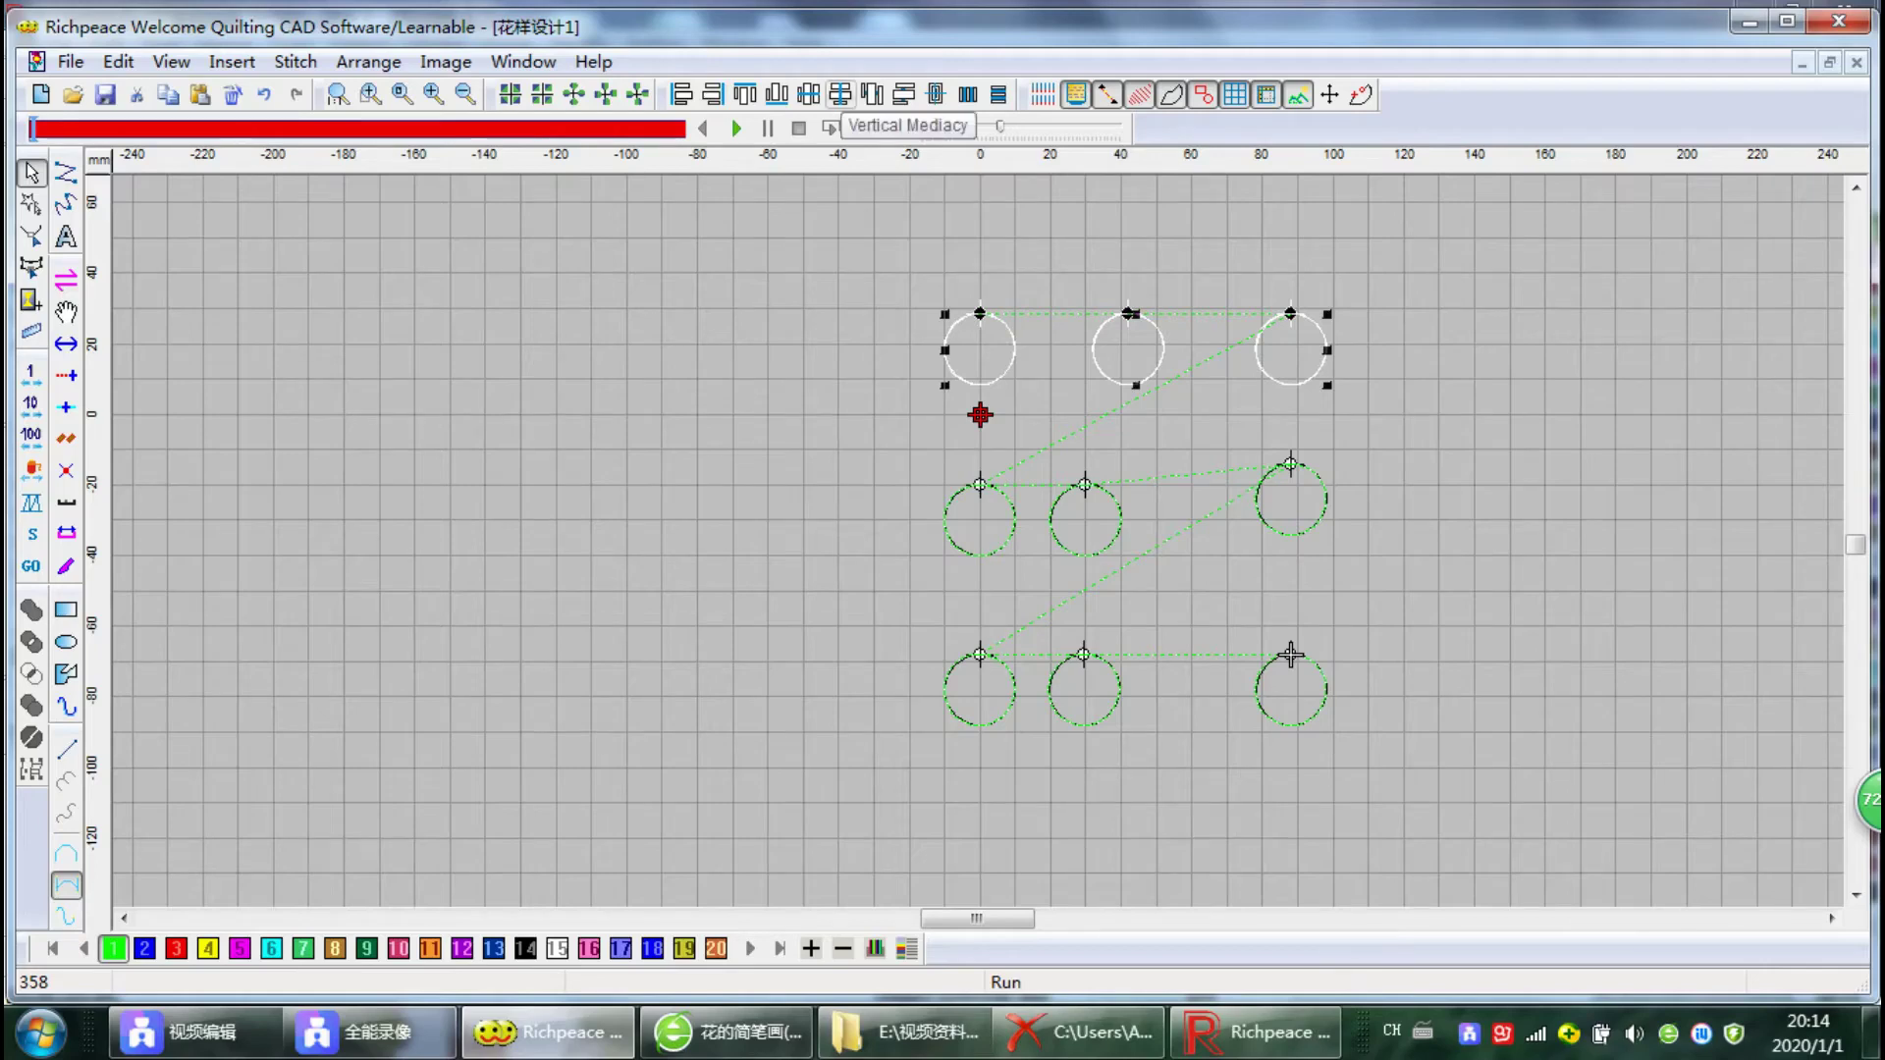
pyautogui.click(871, 95)
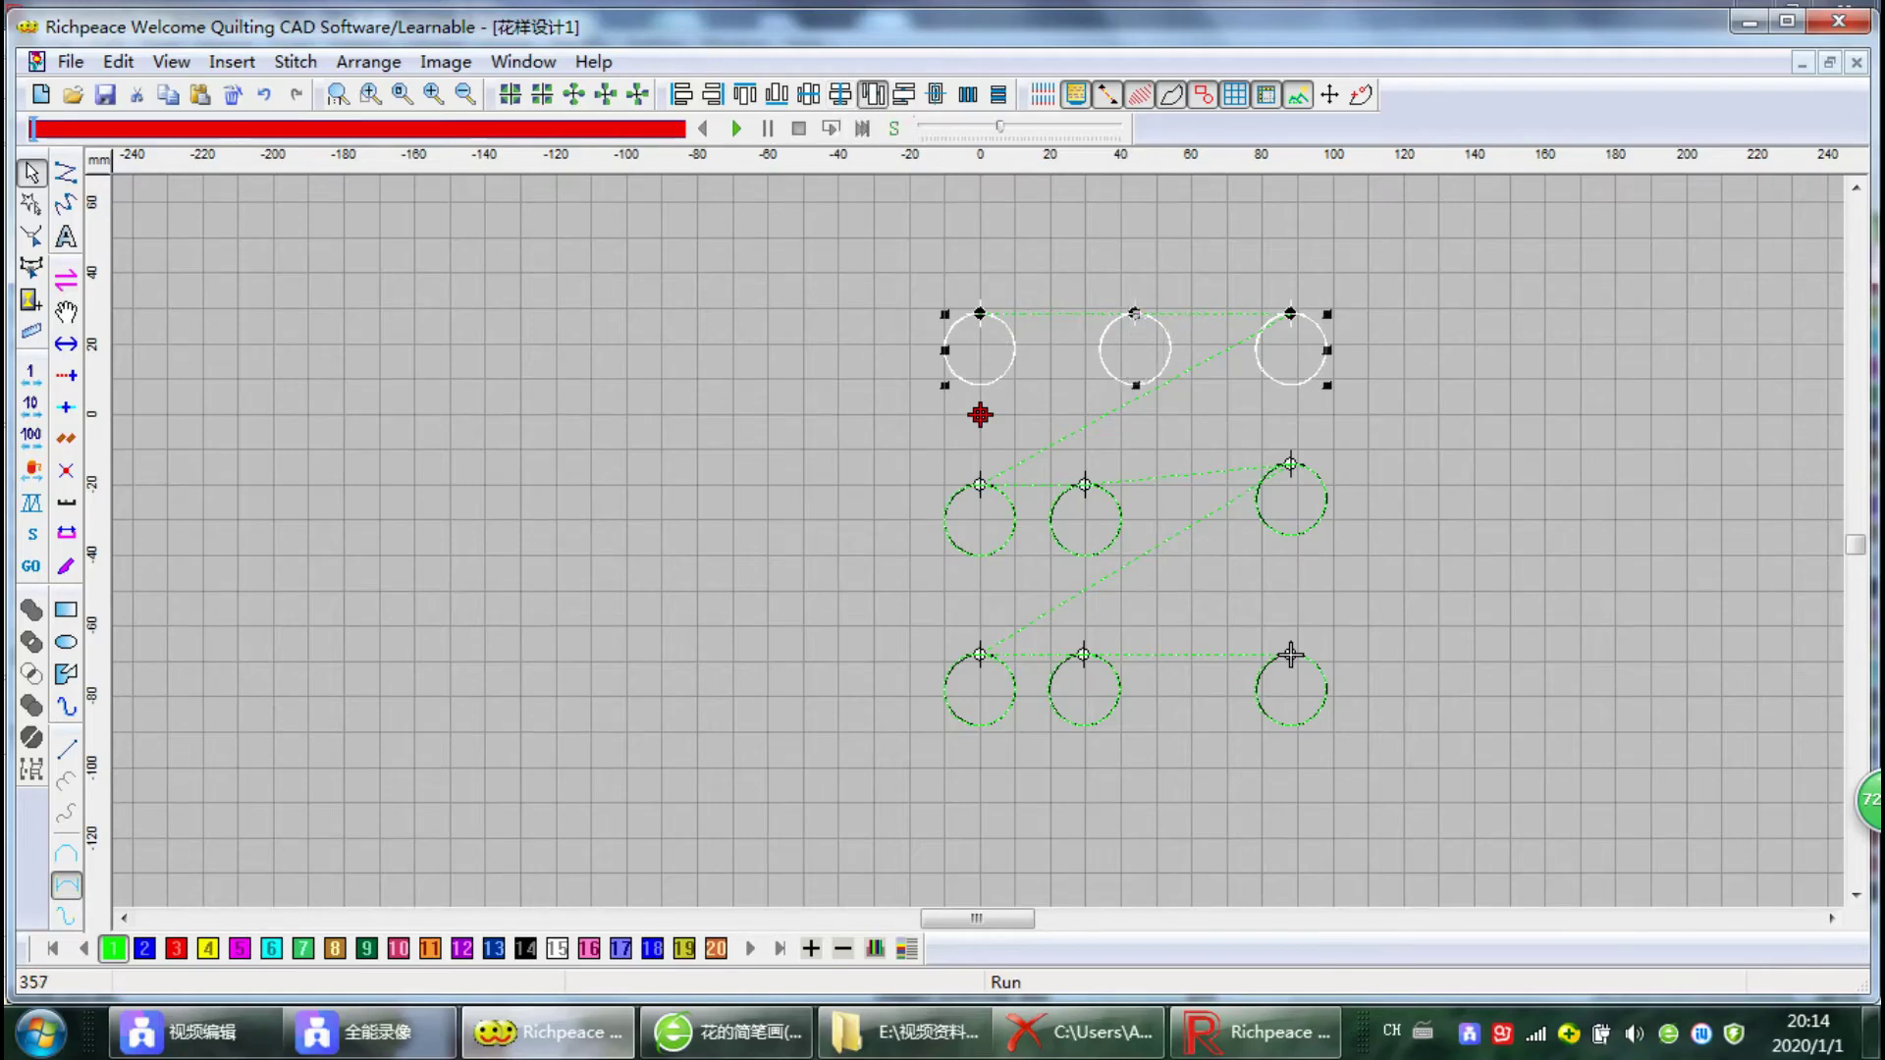
pyautogui.click(1460, 766)
pyautogui.click(1290, 655)
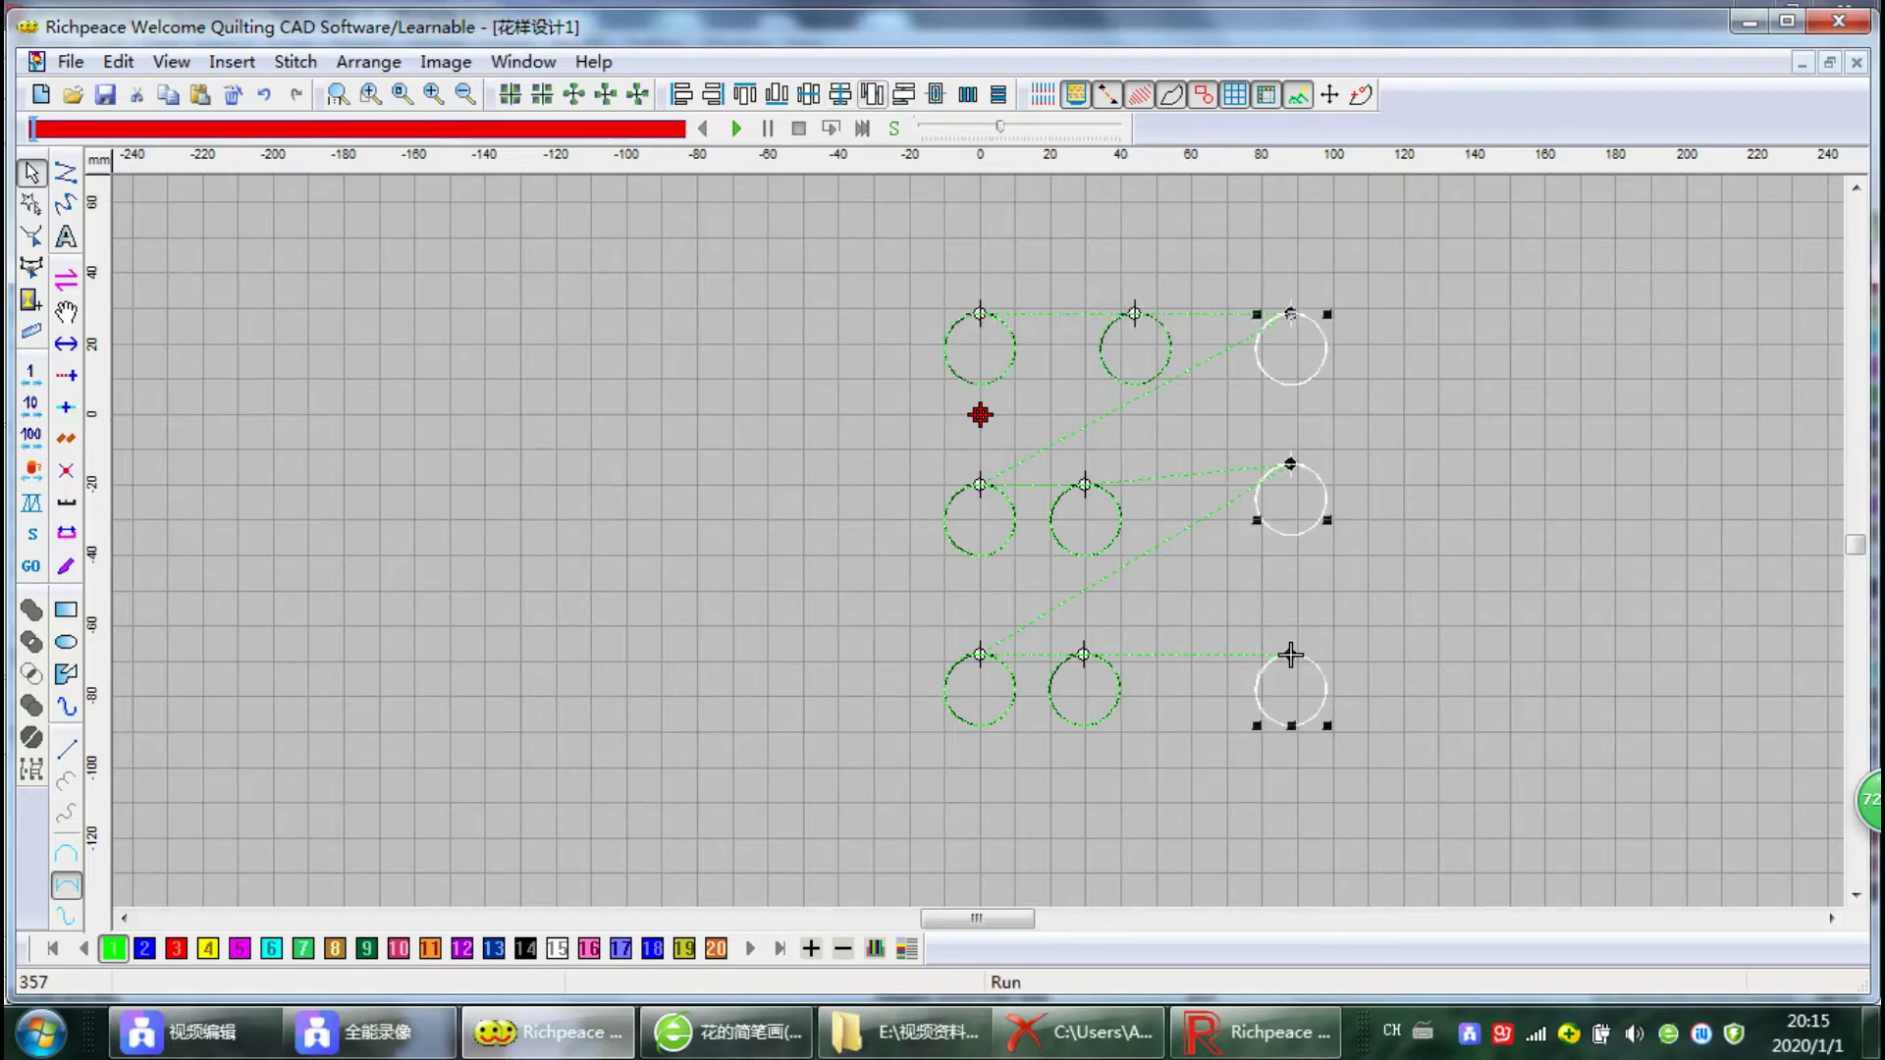
pyautogui.click(1594, 456)
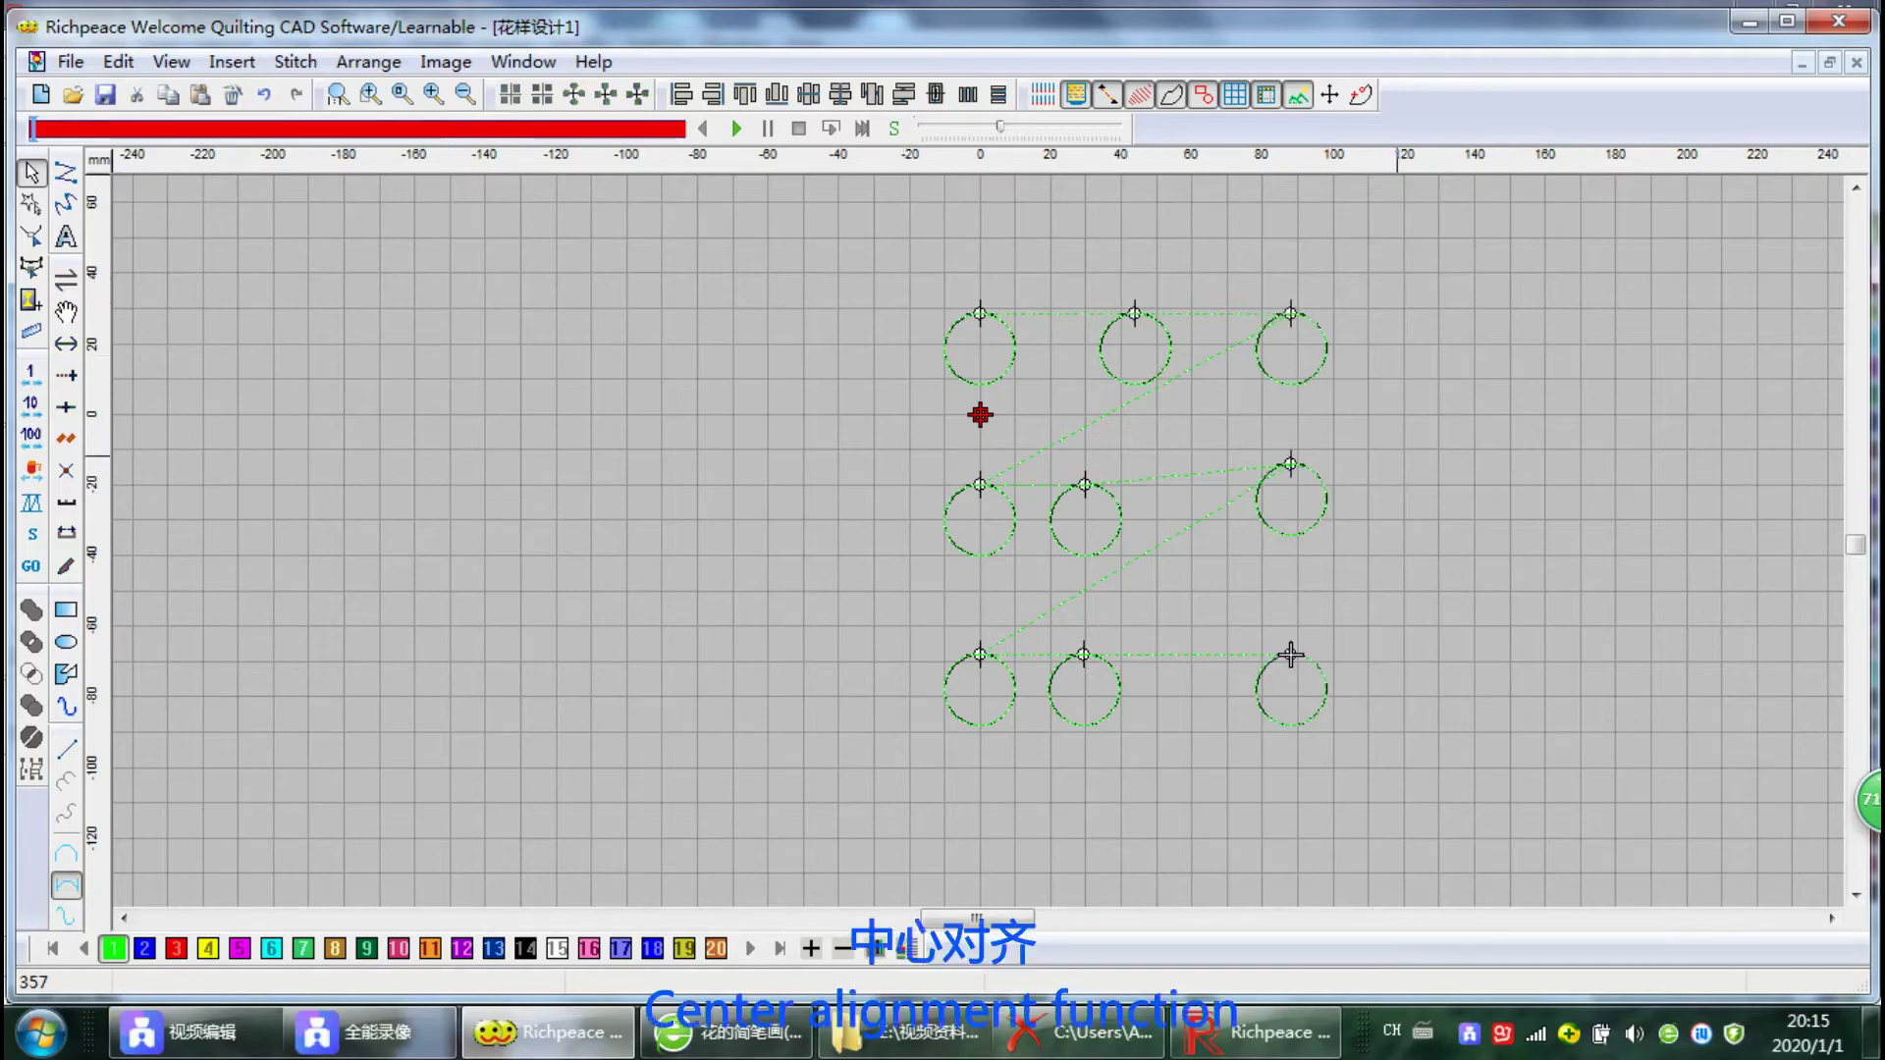
# Arrange the three circles of the top row concentrically with Concentric Arrange
pyautogui.moveTo(1372, 413); pyautogui.dragTo(892, 270)
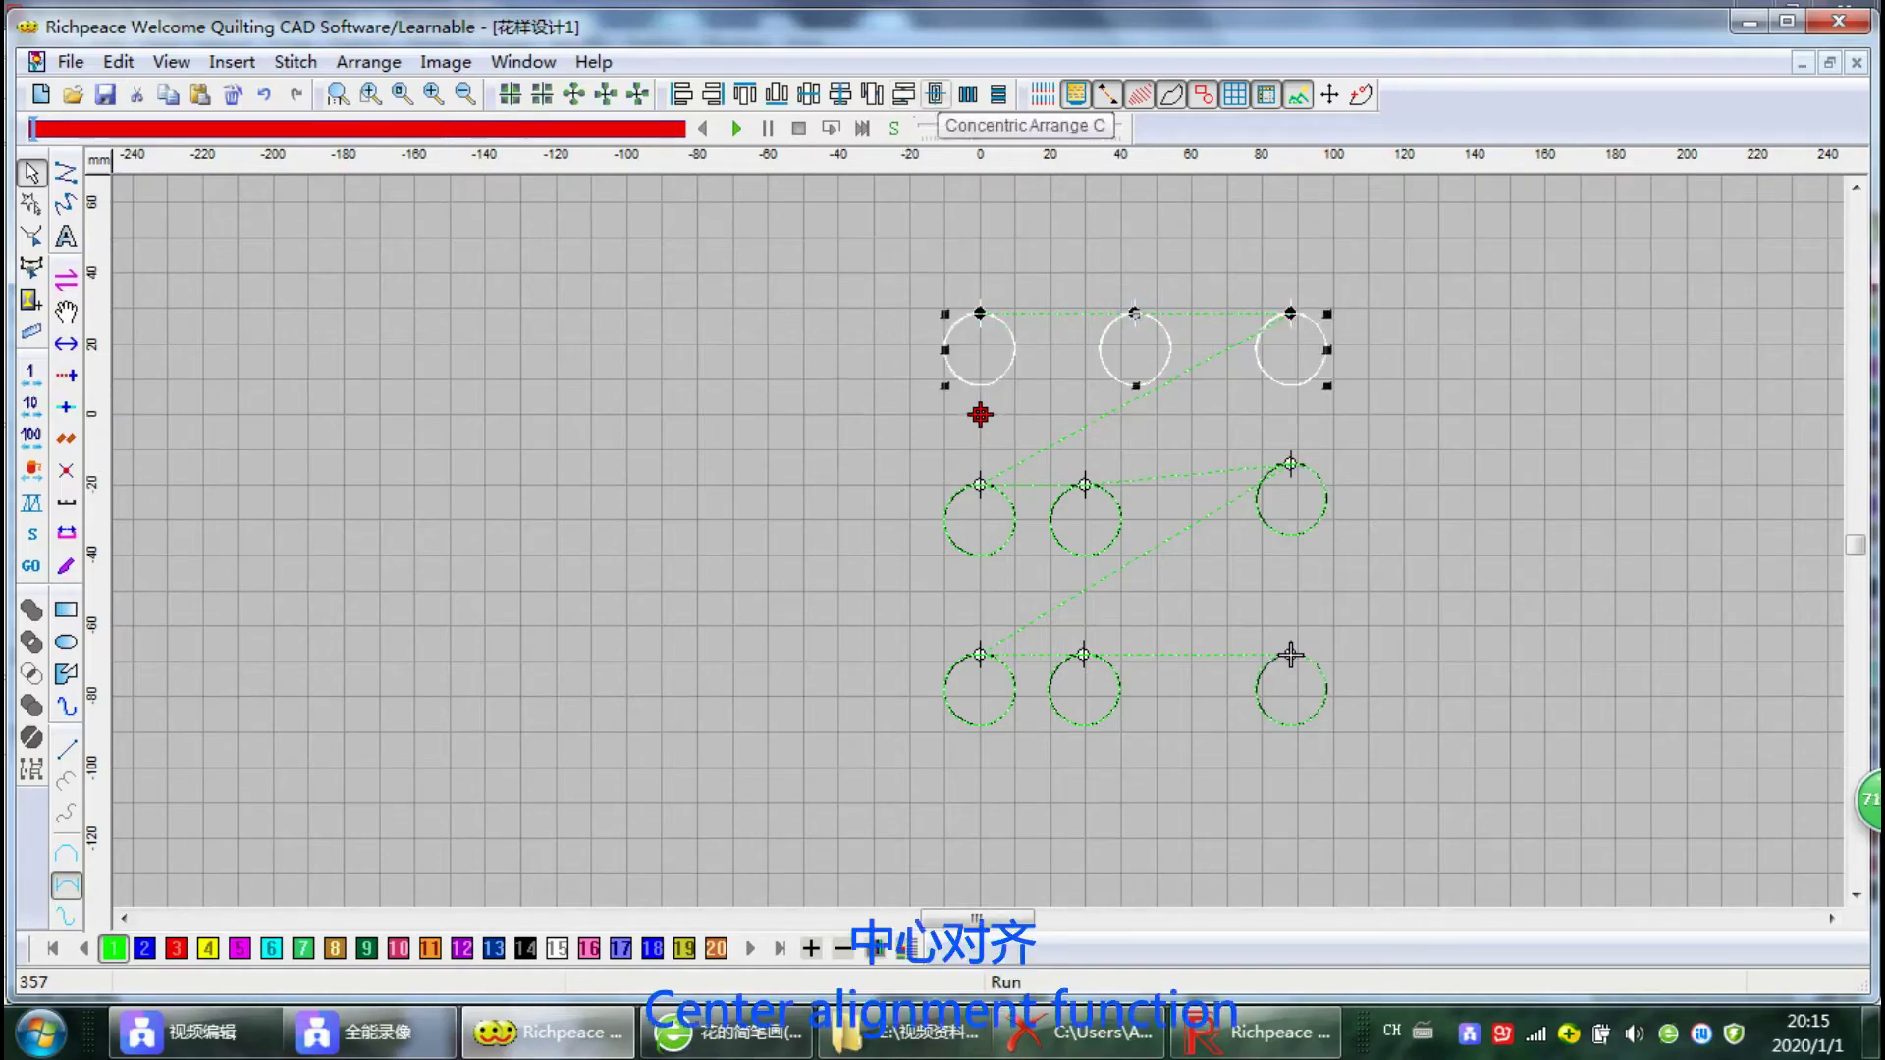
pyautogui.click(936, 94)
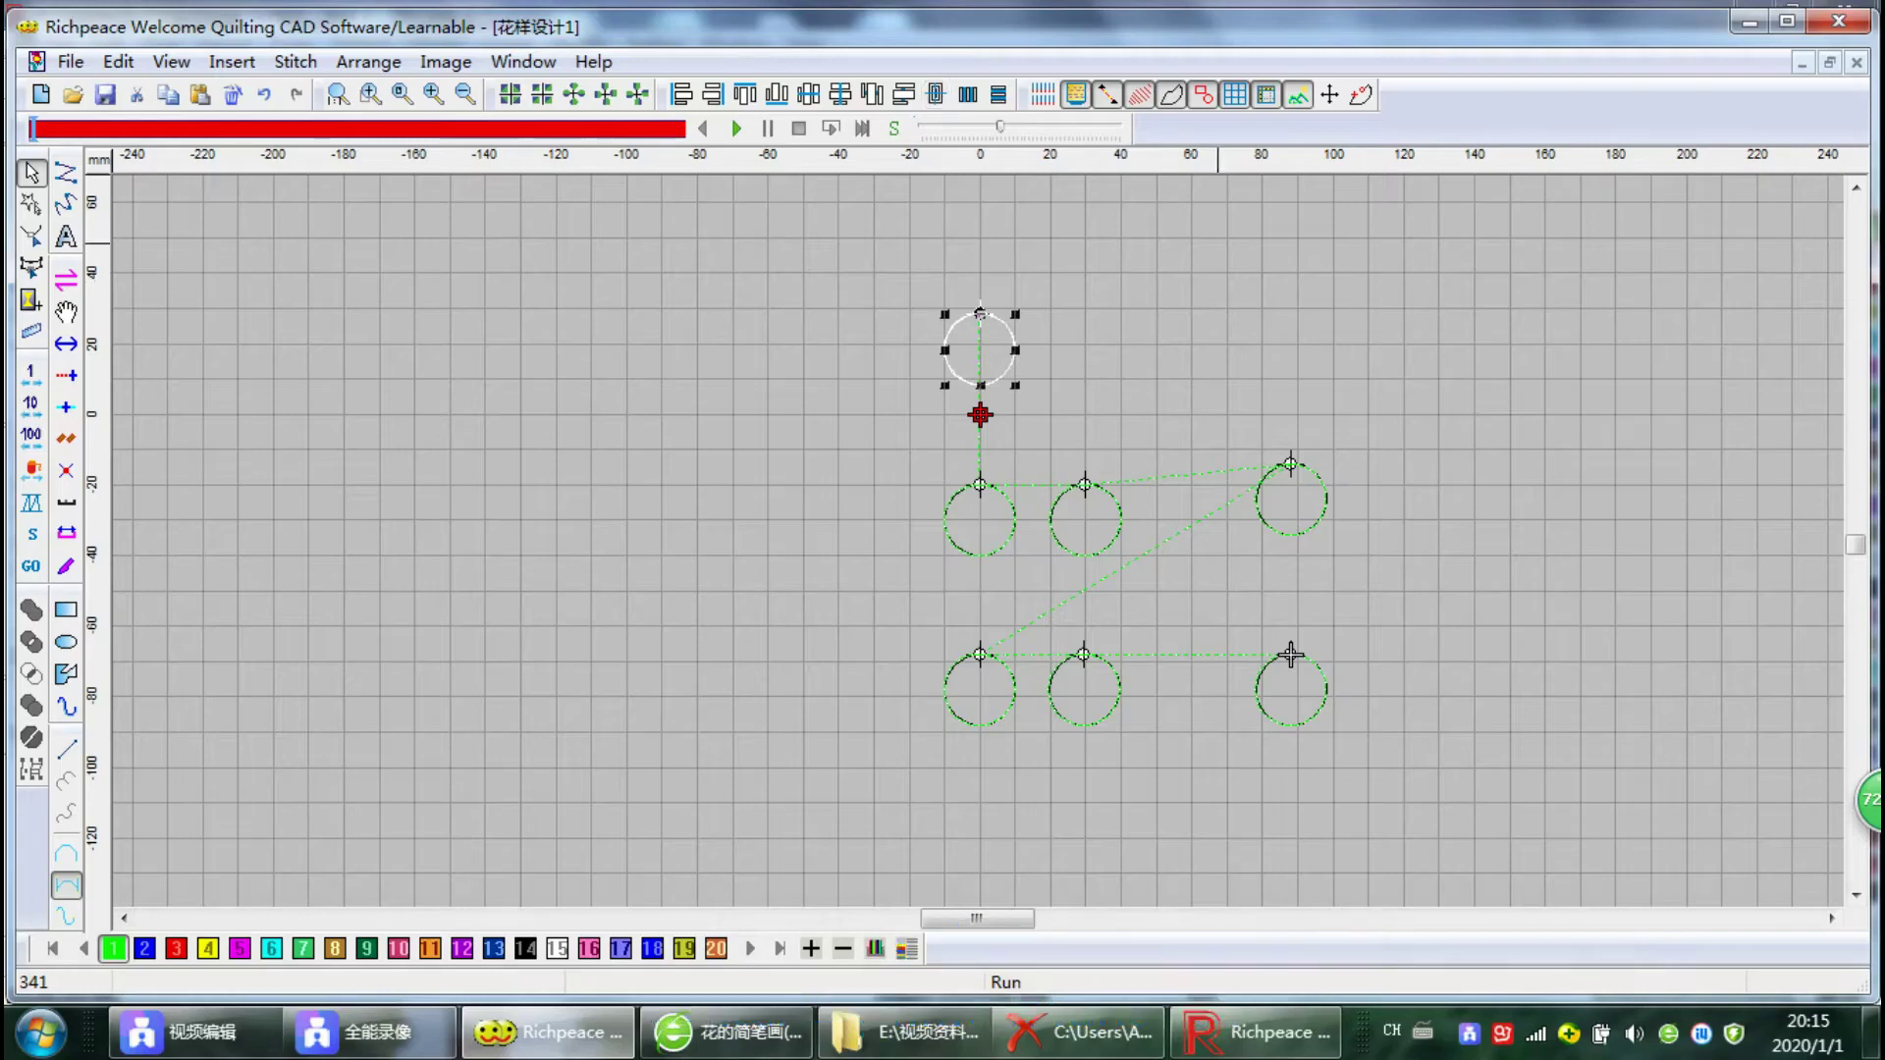
pyautogui.click(1219, 244)
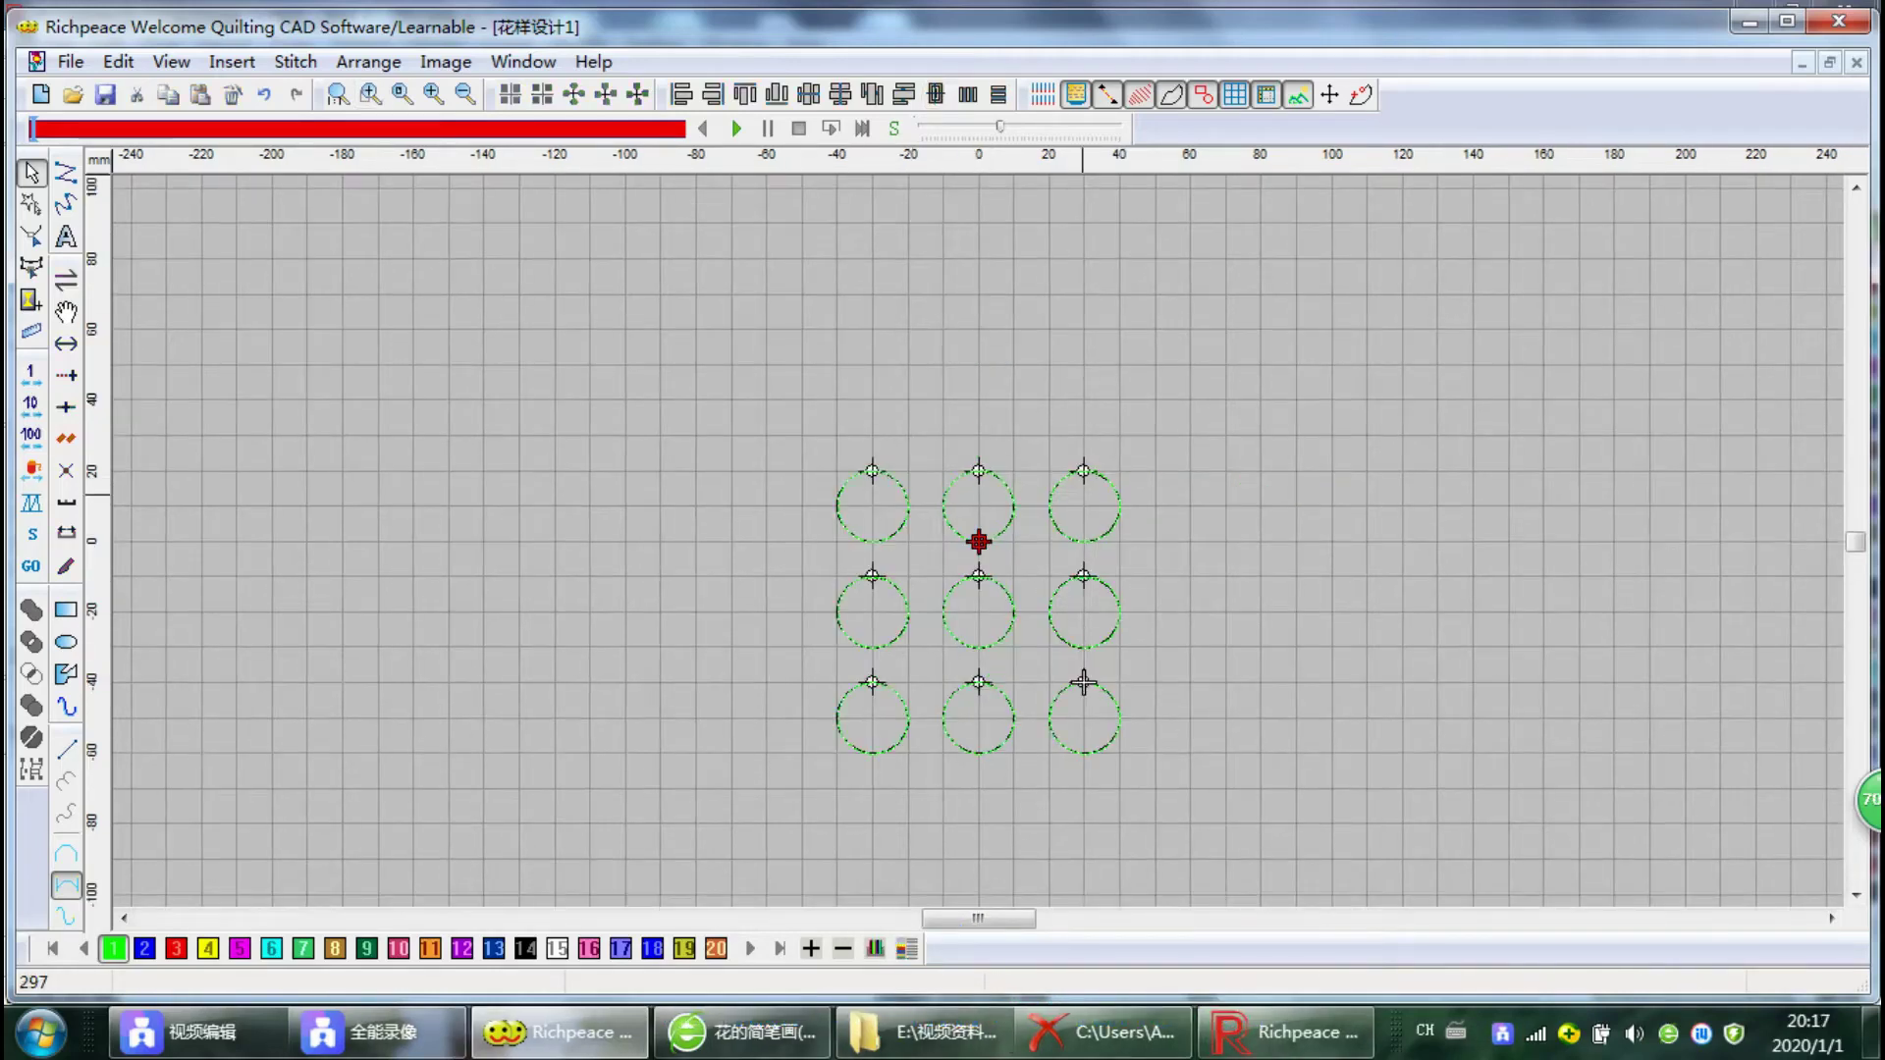
# Close the gaps in the top row of the three-by-three circle grid with column offset, and in its left column with line offset
pyautogui.moveTo(1162, 505); pyautogui.dragTo(769, 438)
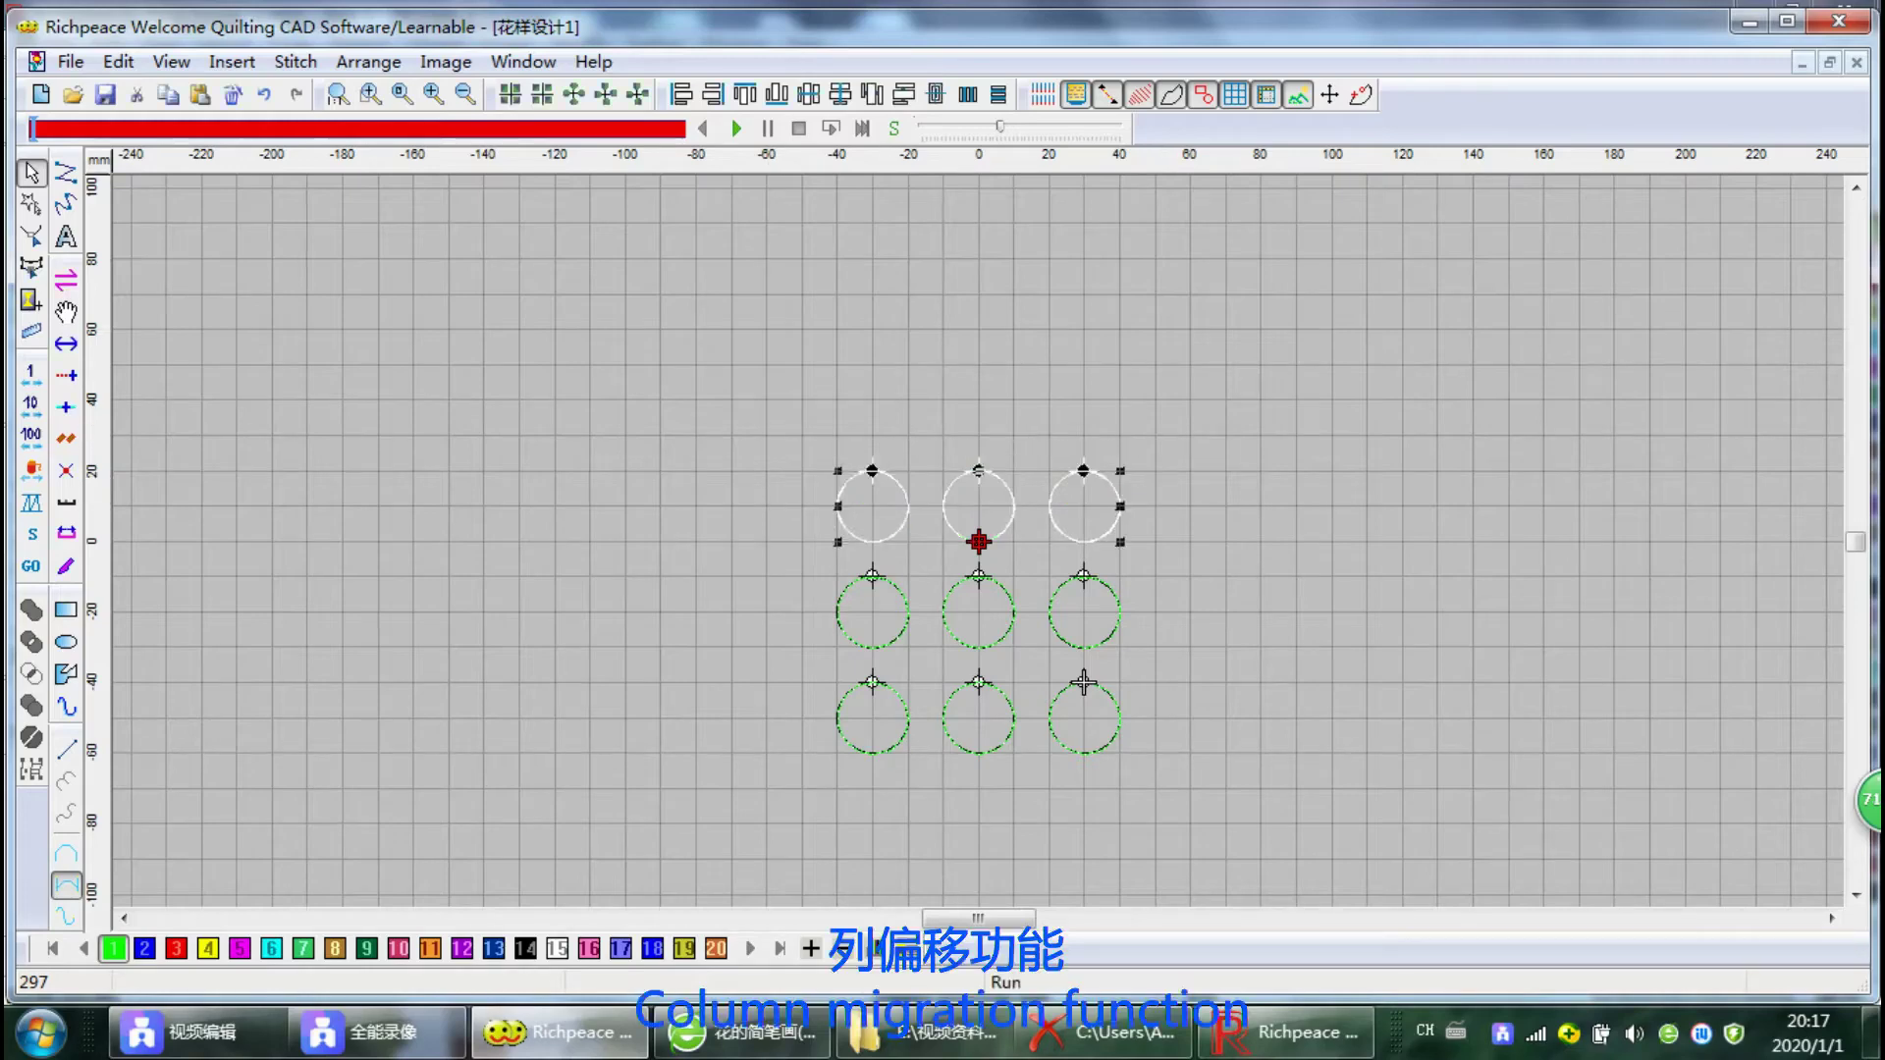
pyautogui.click(967, 95)
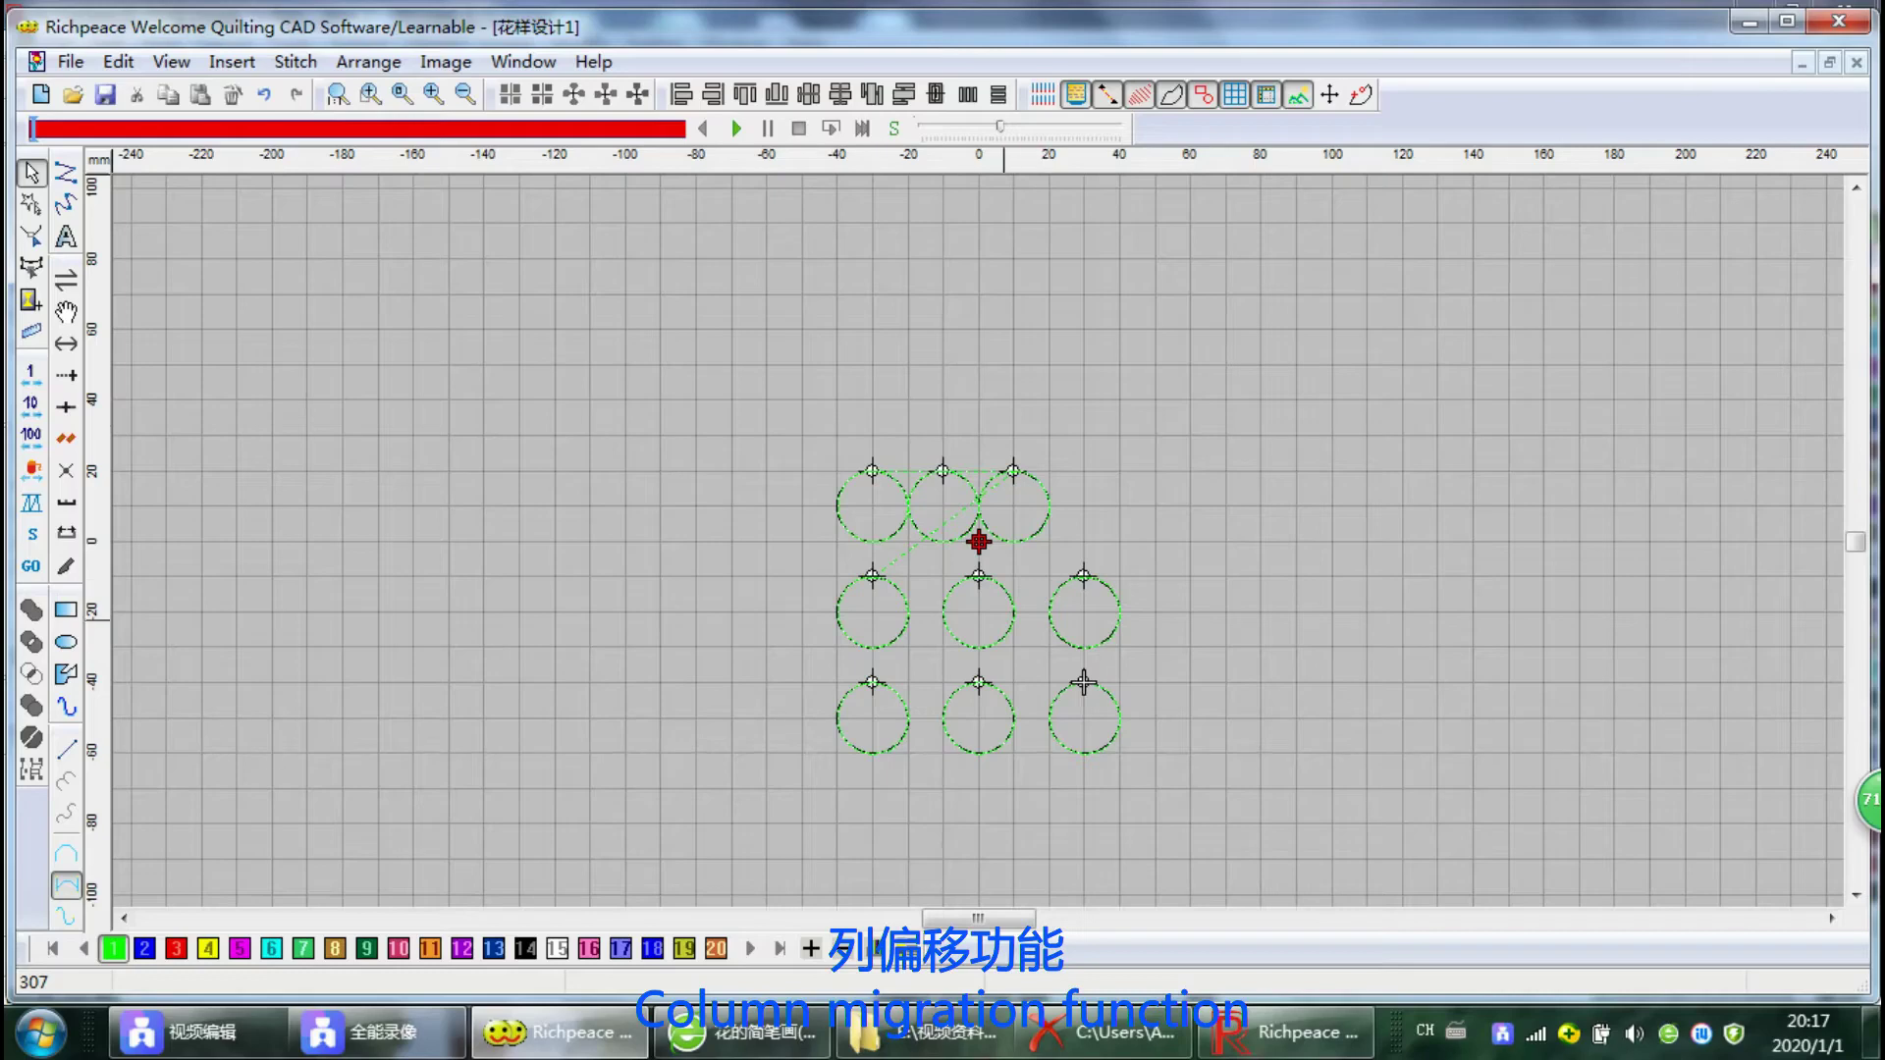
pyautogui.moveTo(770, 456); pyautogui.dragTo(891, 766)
pyautogui.click(998, 95)
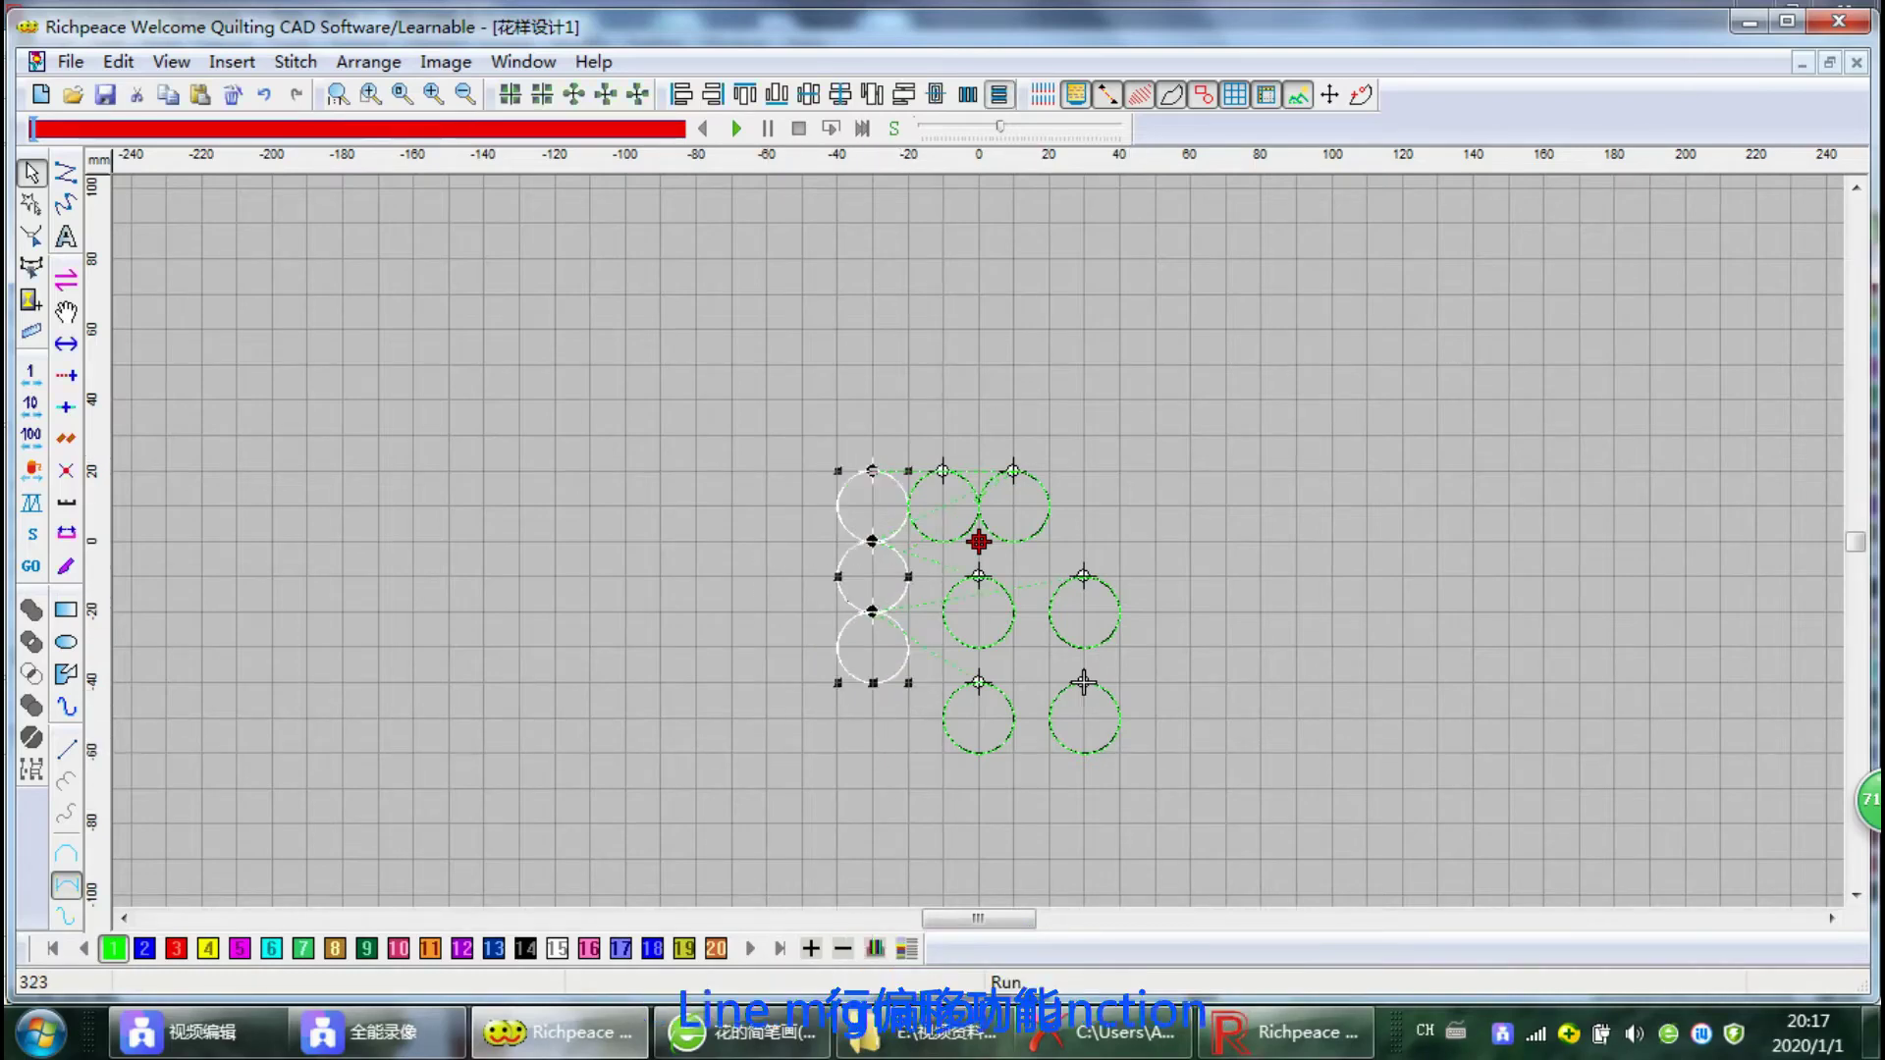
pyautogui.click(1227, 315)
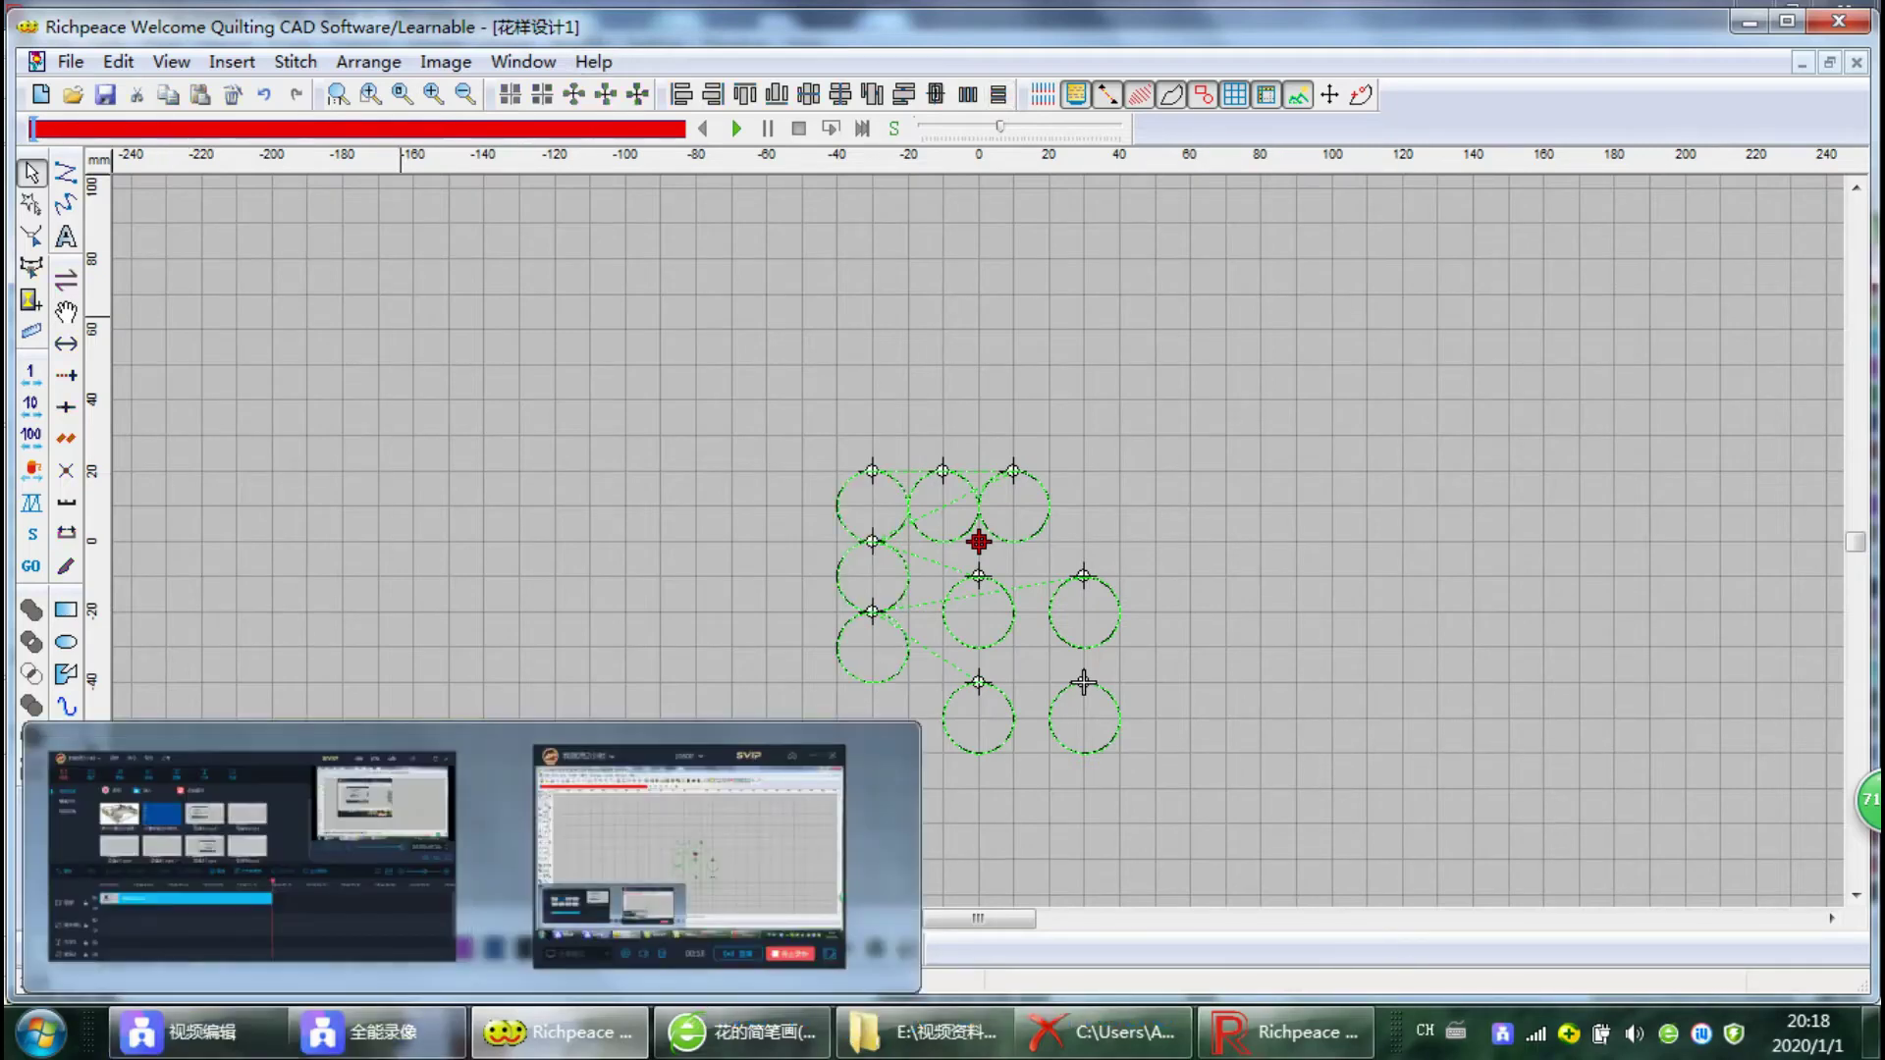
# Look up the Zoom In and Zoom Out commands, and zoom the circle pattern out and in several times
pyautogui.click(171, 61)
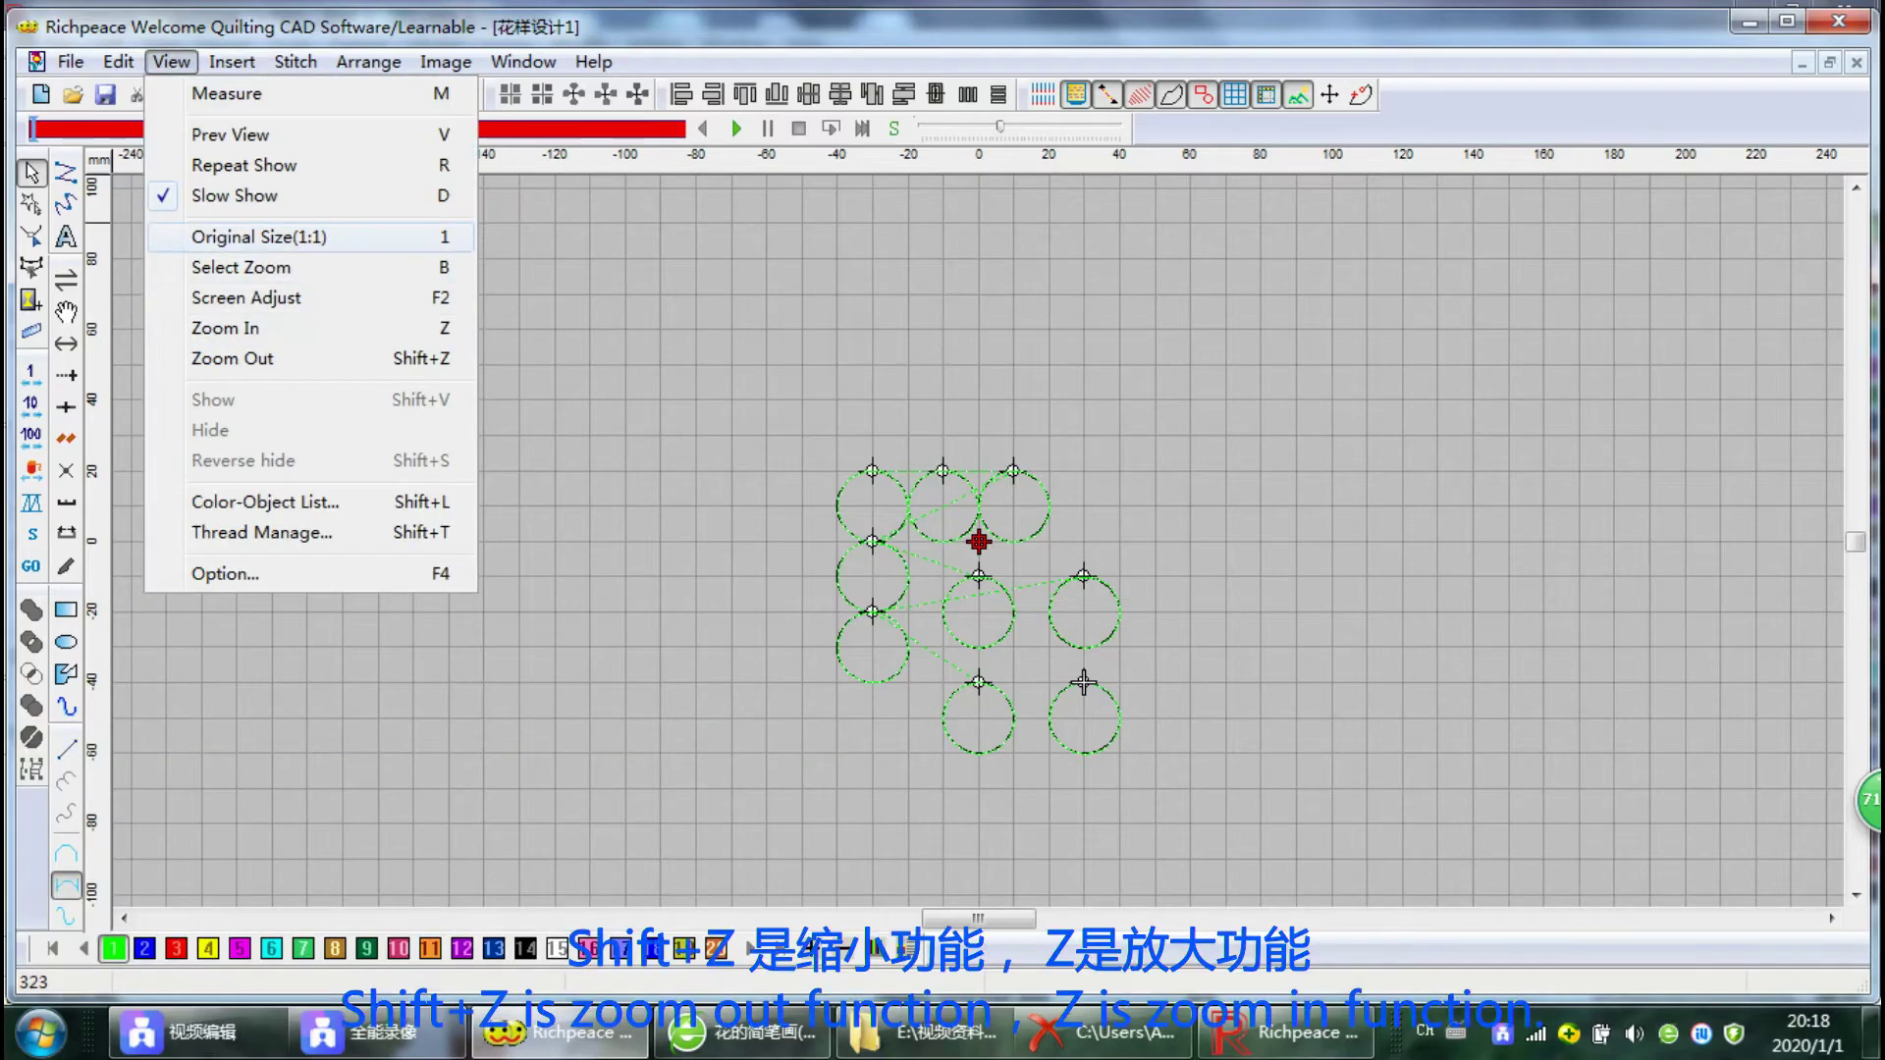
pyautogui.press('Down')
pyautogui.press('Down')
pyautogui.press('Down')
pyautogui.press('Down')
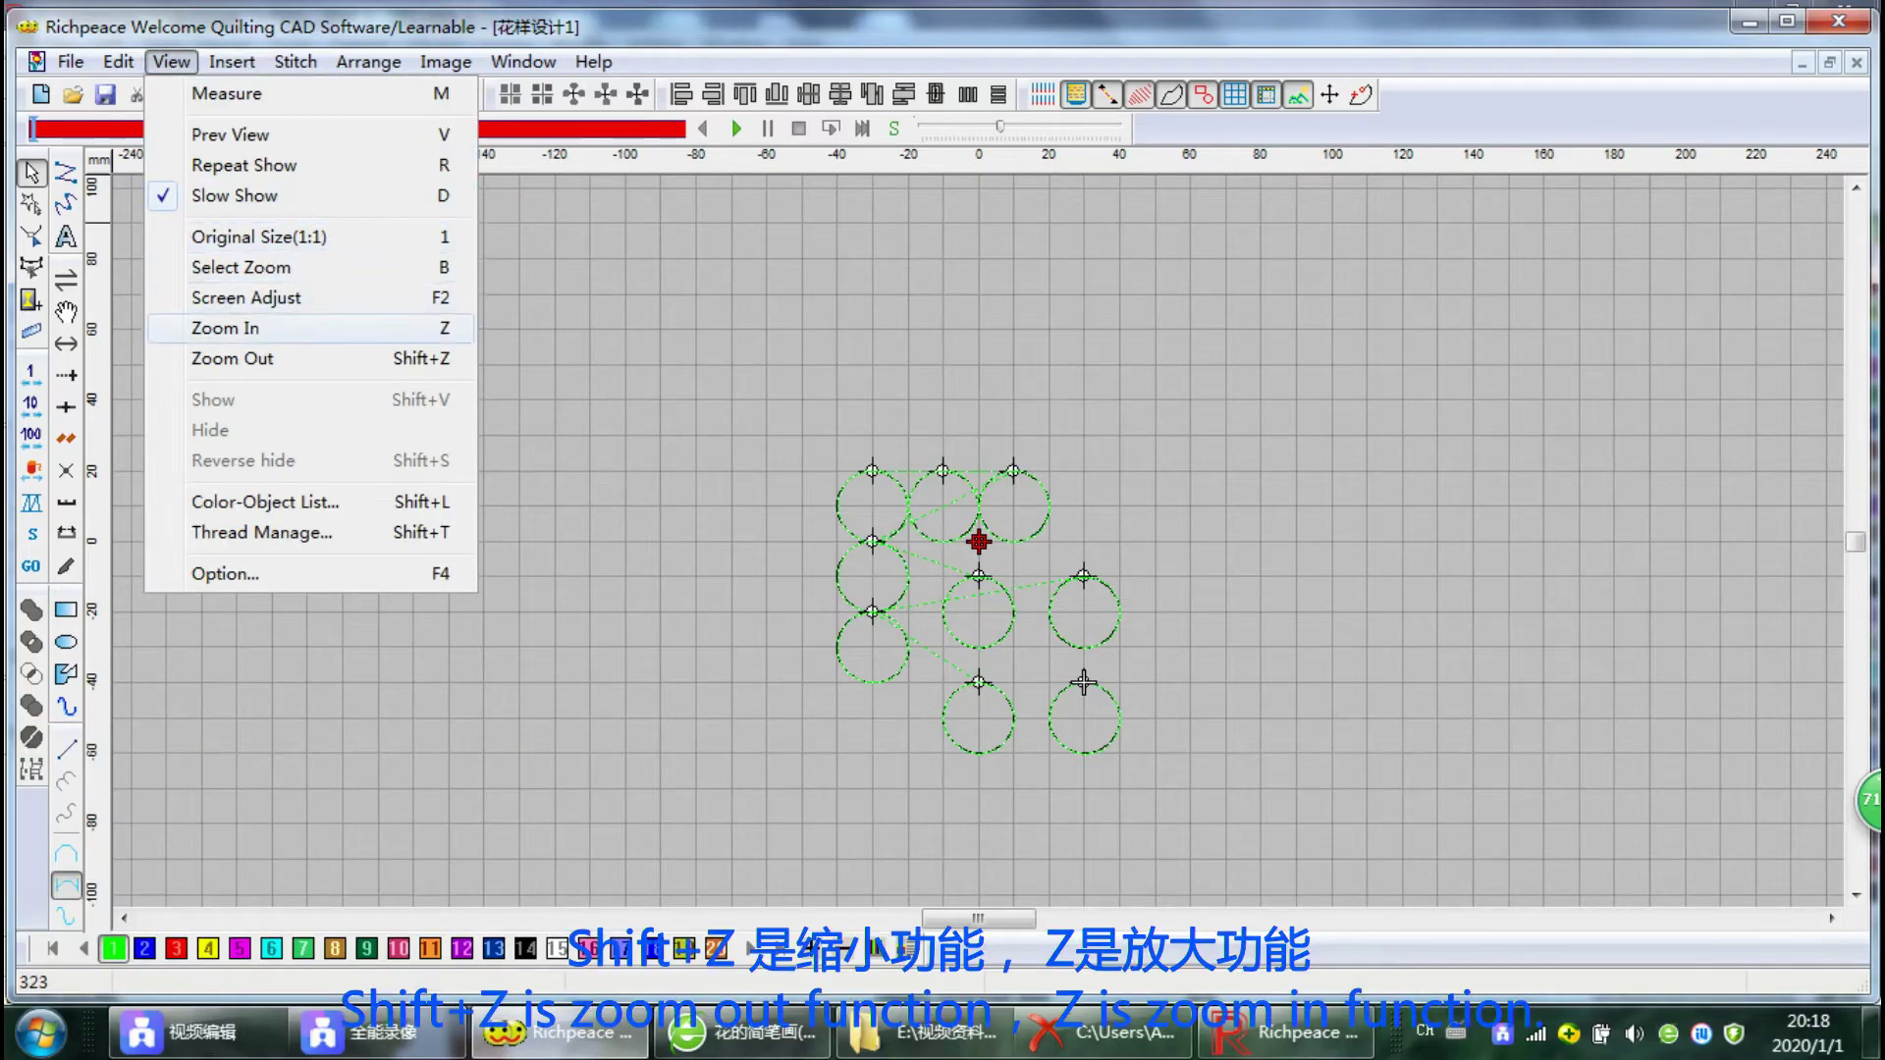
pyautogui.press('Down')
pyautogui.press('Up')
pyautogui.press('Down')
pyautogui.press('Escape')
pyautogui.hotkey('shift', 'z')
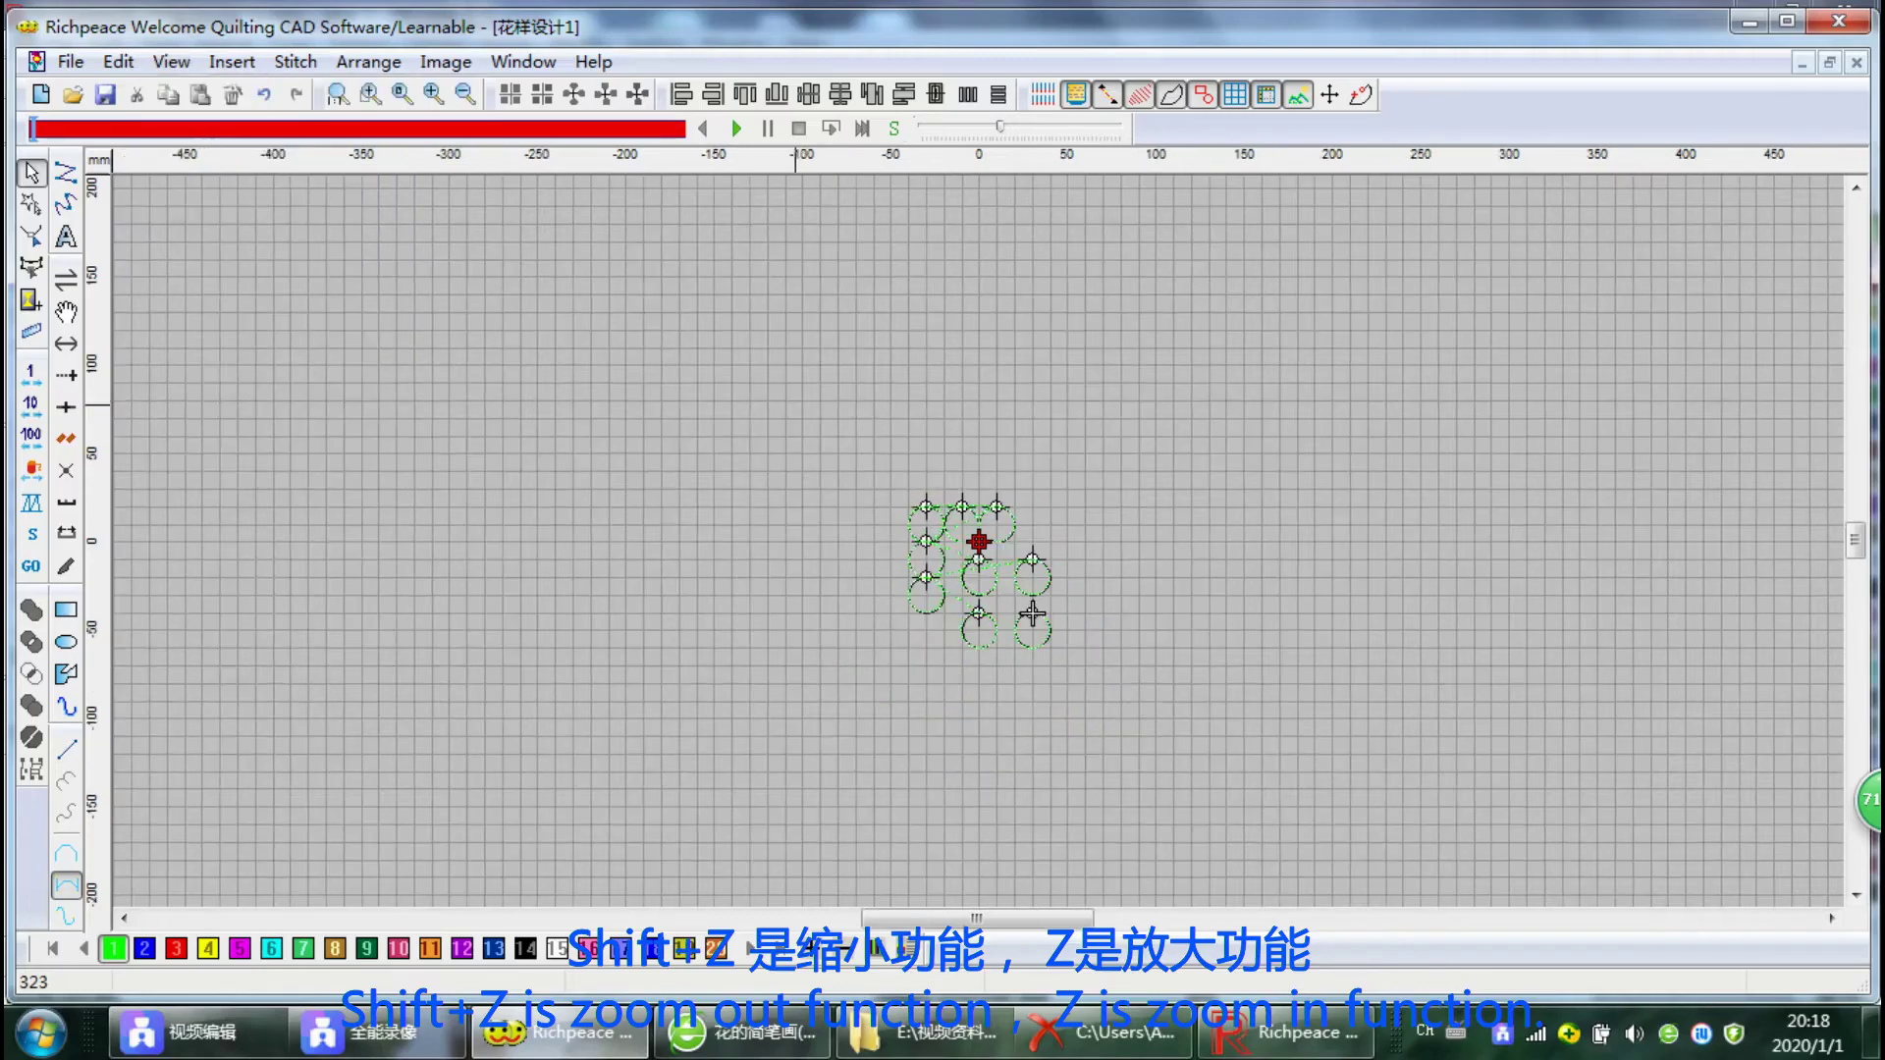
pyautogui.hotkey('shift', 'z')
pyautogui.press('z')
pyautogui.press('z')
pyautogui.press('z')
pyautogui.hotkey('shift', 'z')
pyautogui.hotkey('shift', 'z')
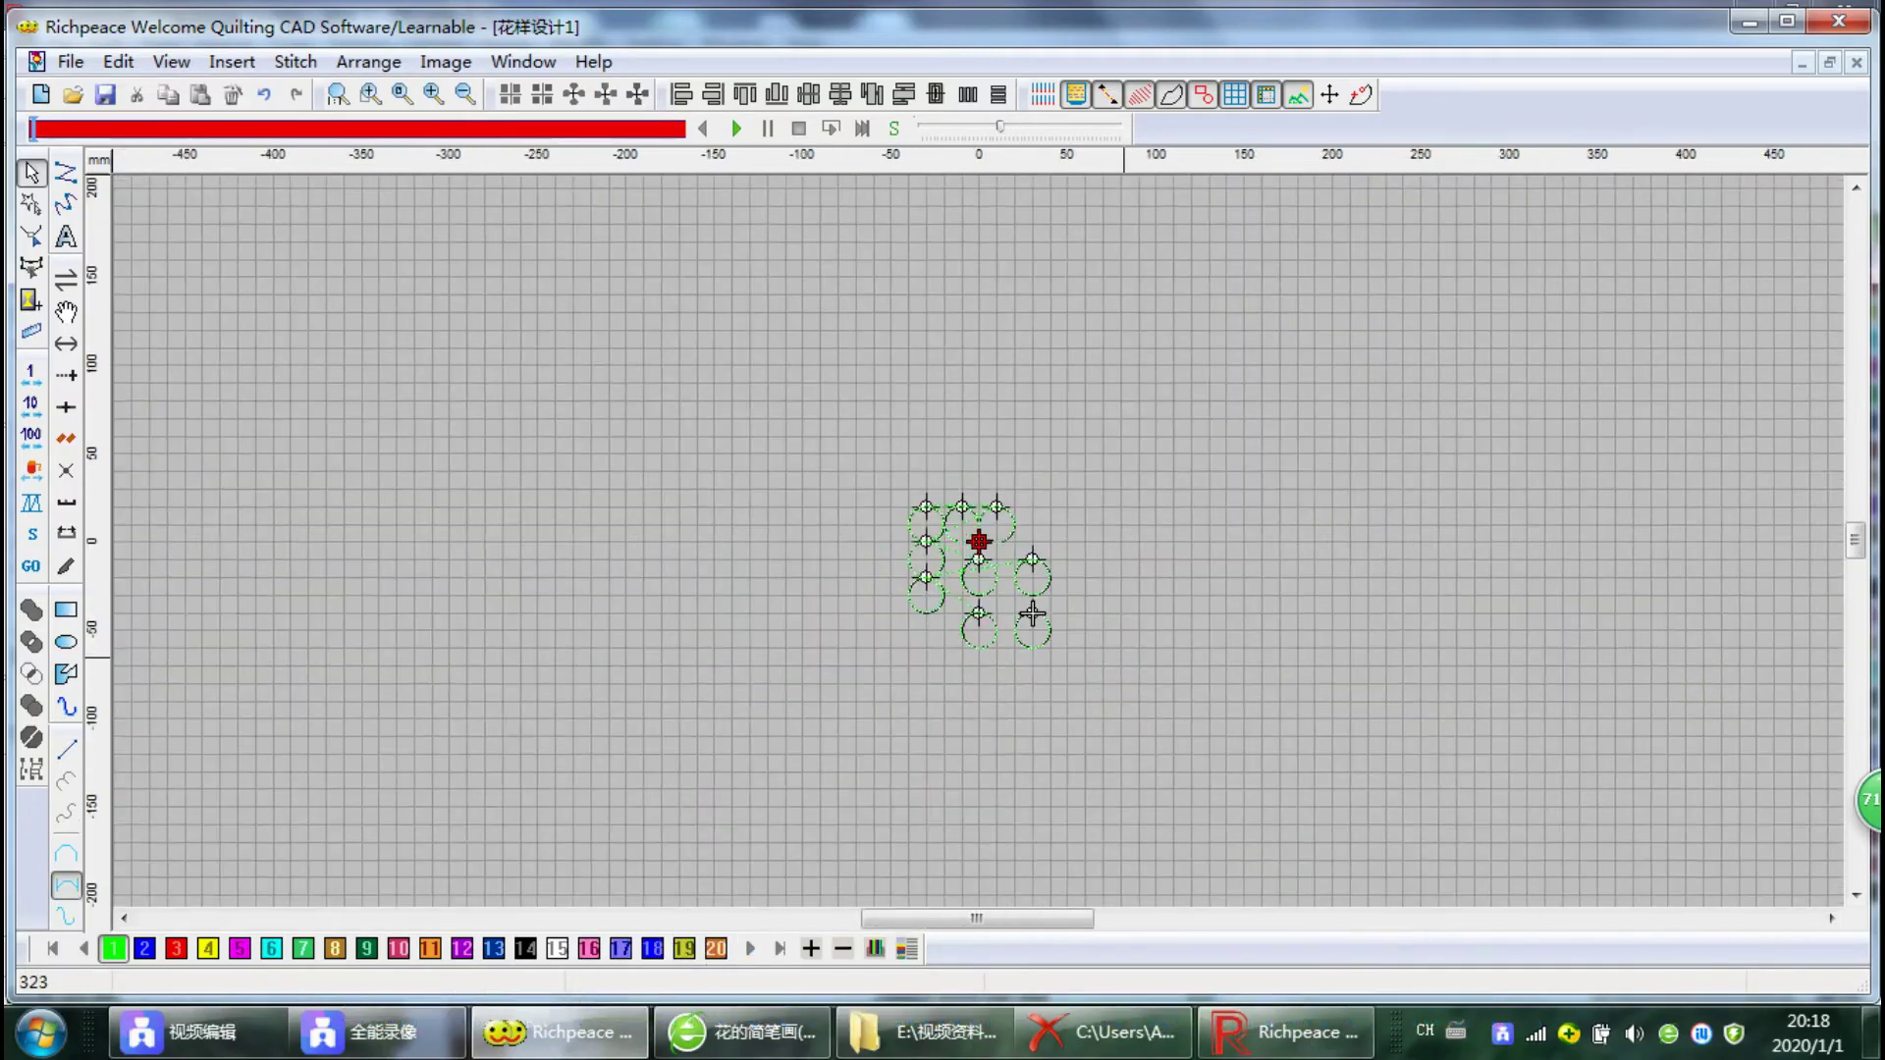
pyautogui.press('z')
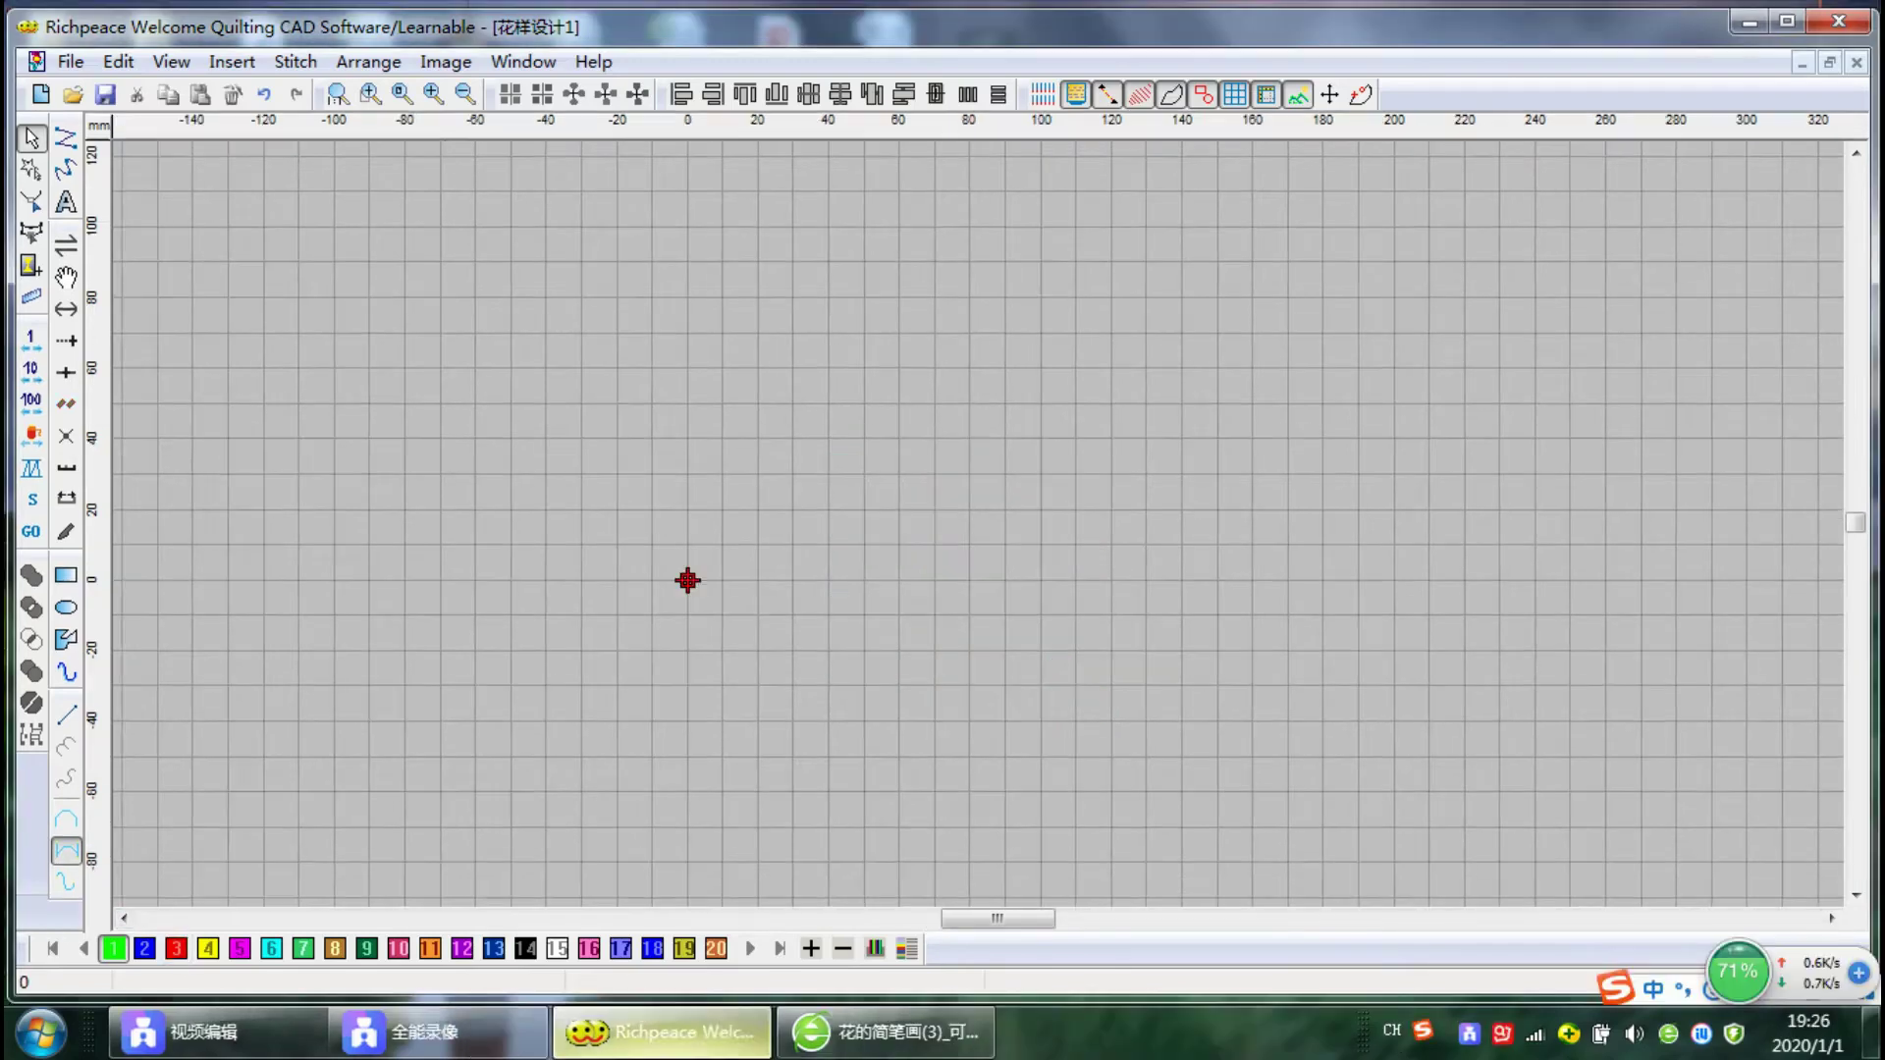
# Insert the flower picture 15-1505050Z923933.jpg from the desktop as the base image
pyautogui.click(446, 61)
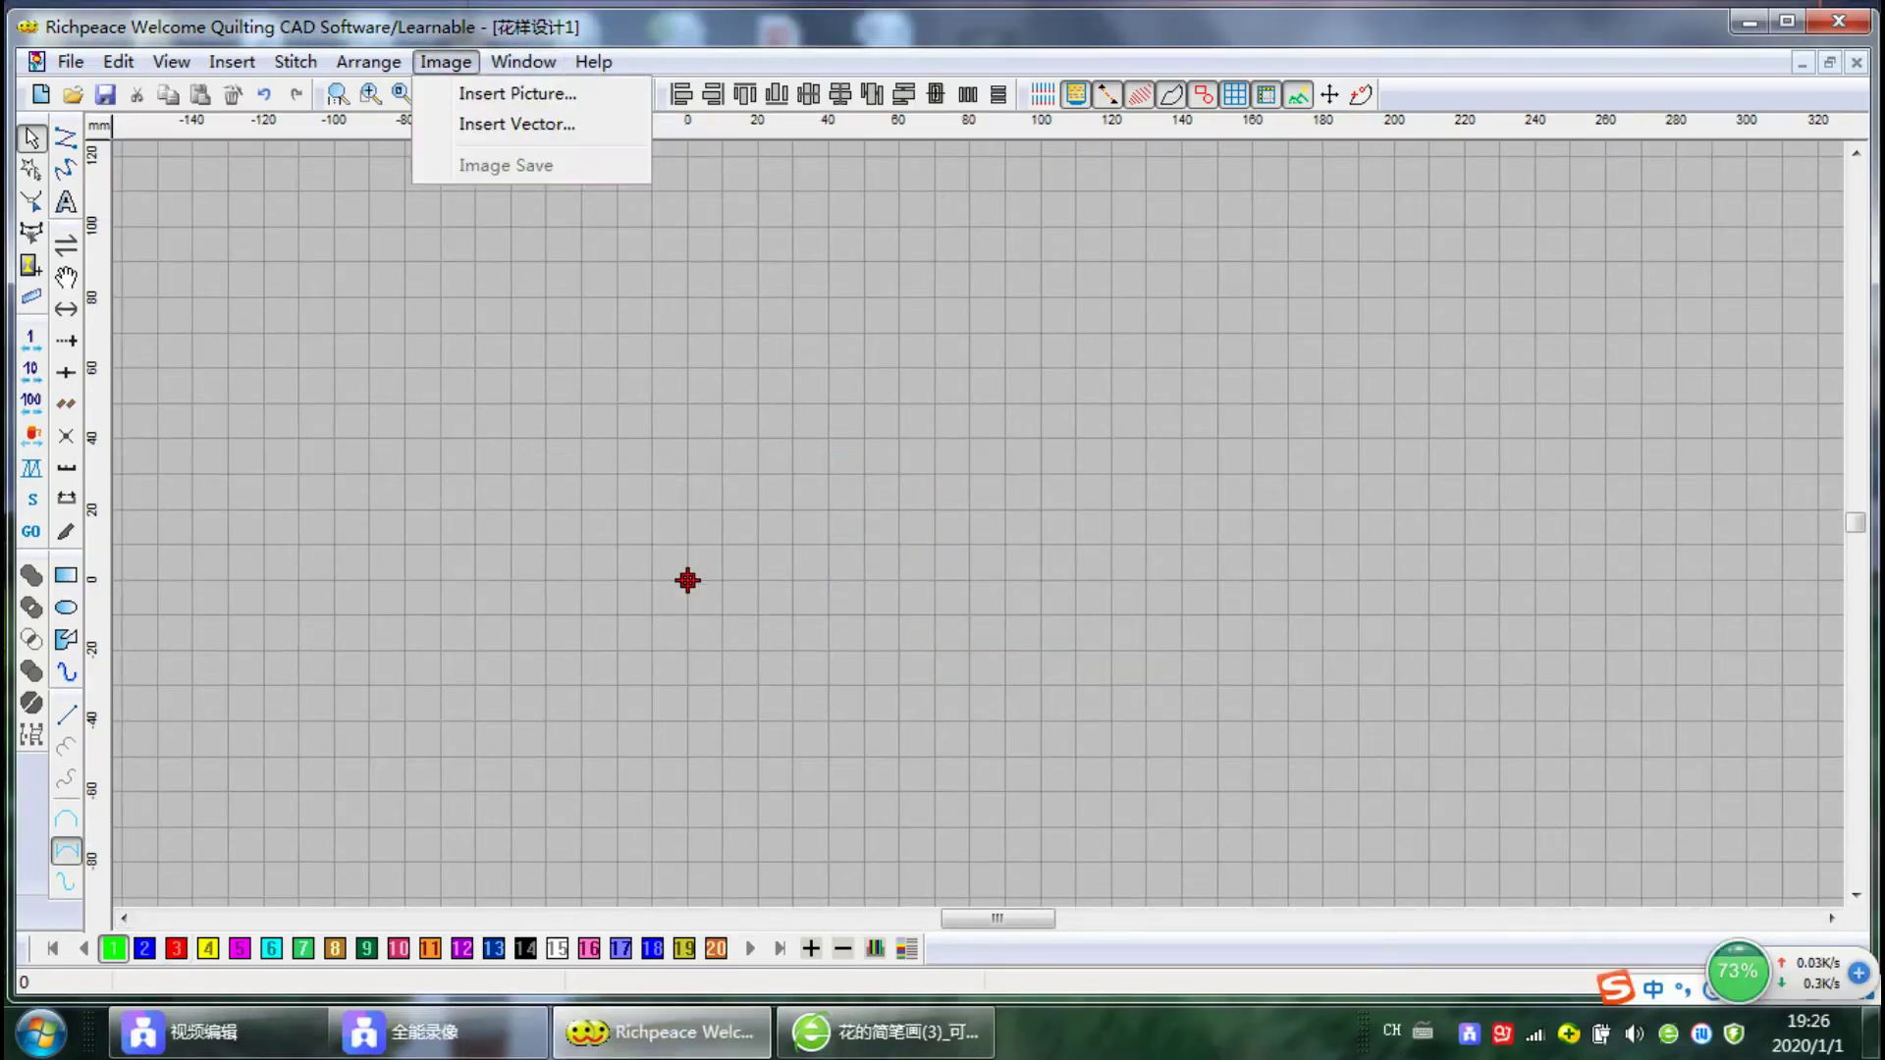
pyautogui.click(517, 92)
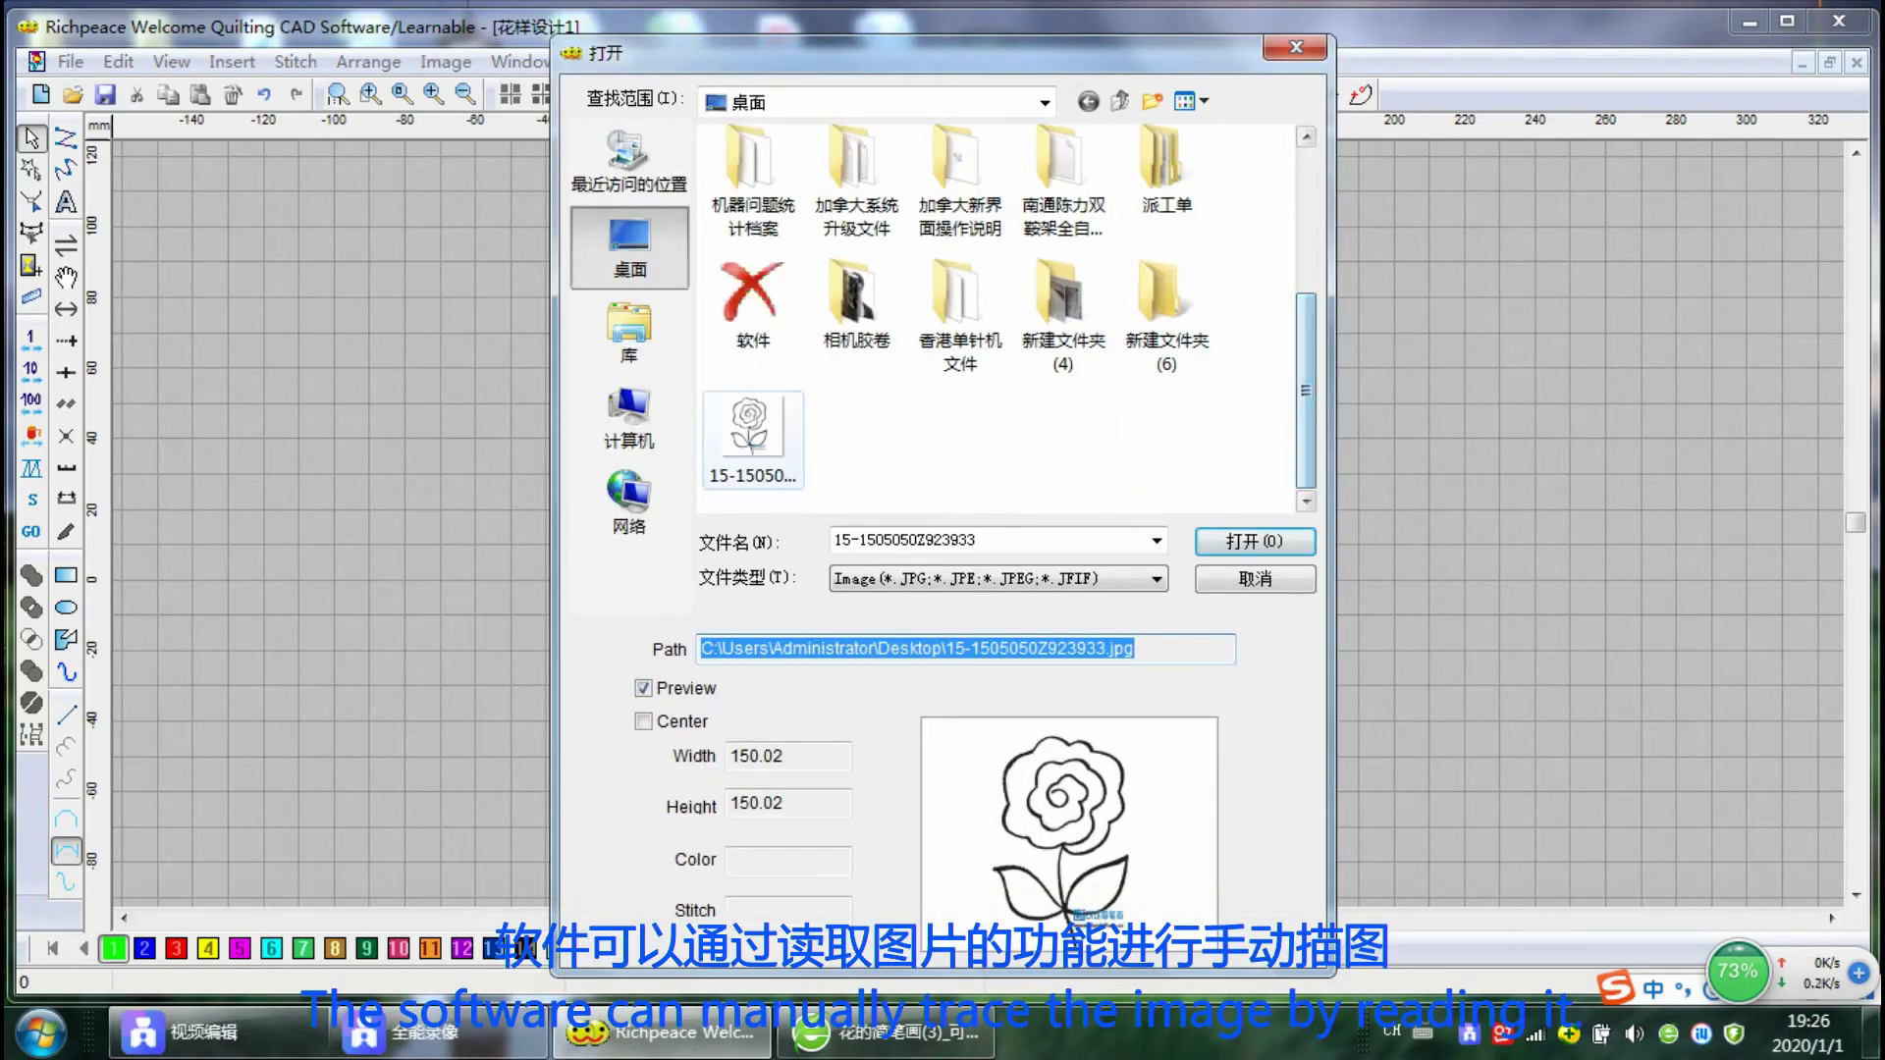
pyautogui.click(753, 437)
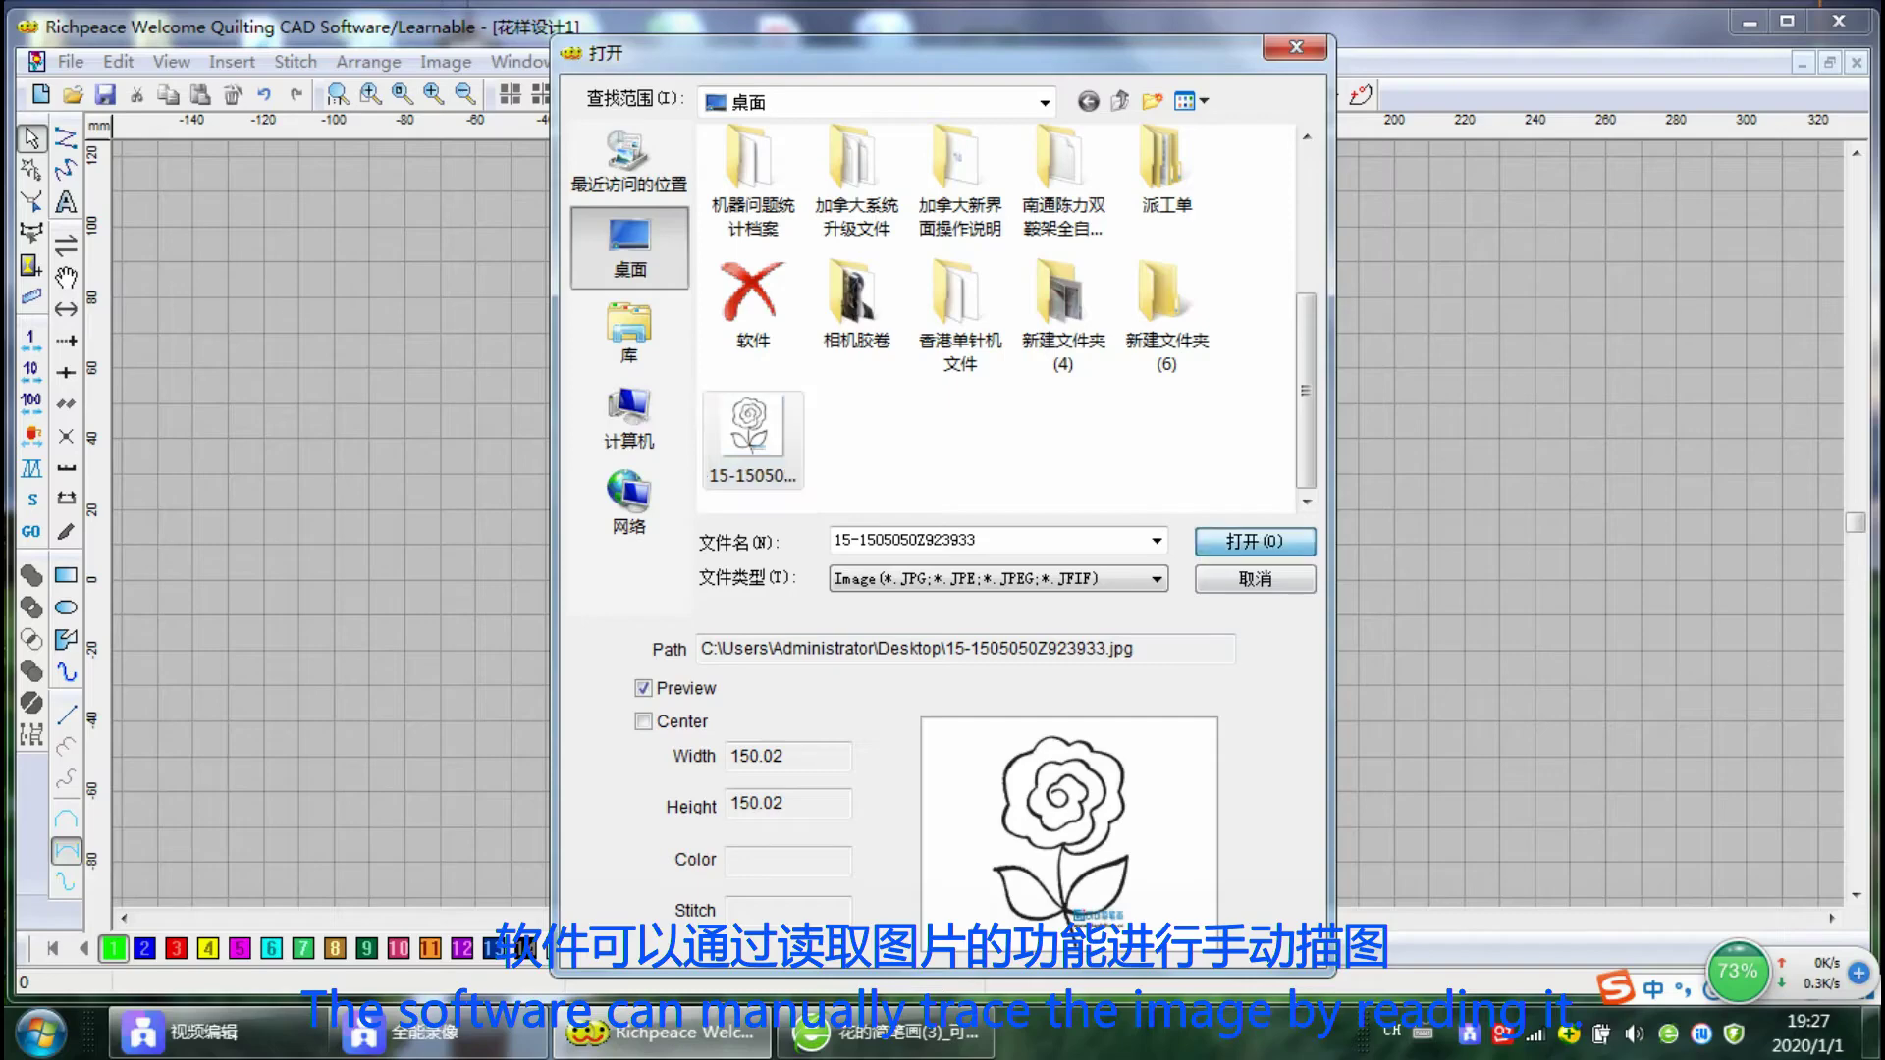
pyautogui.click(1255, 541)
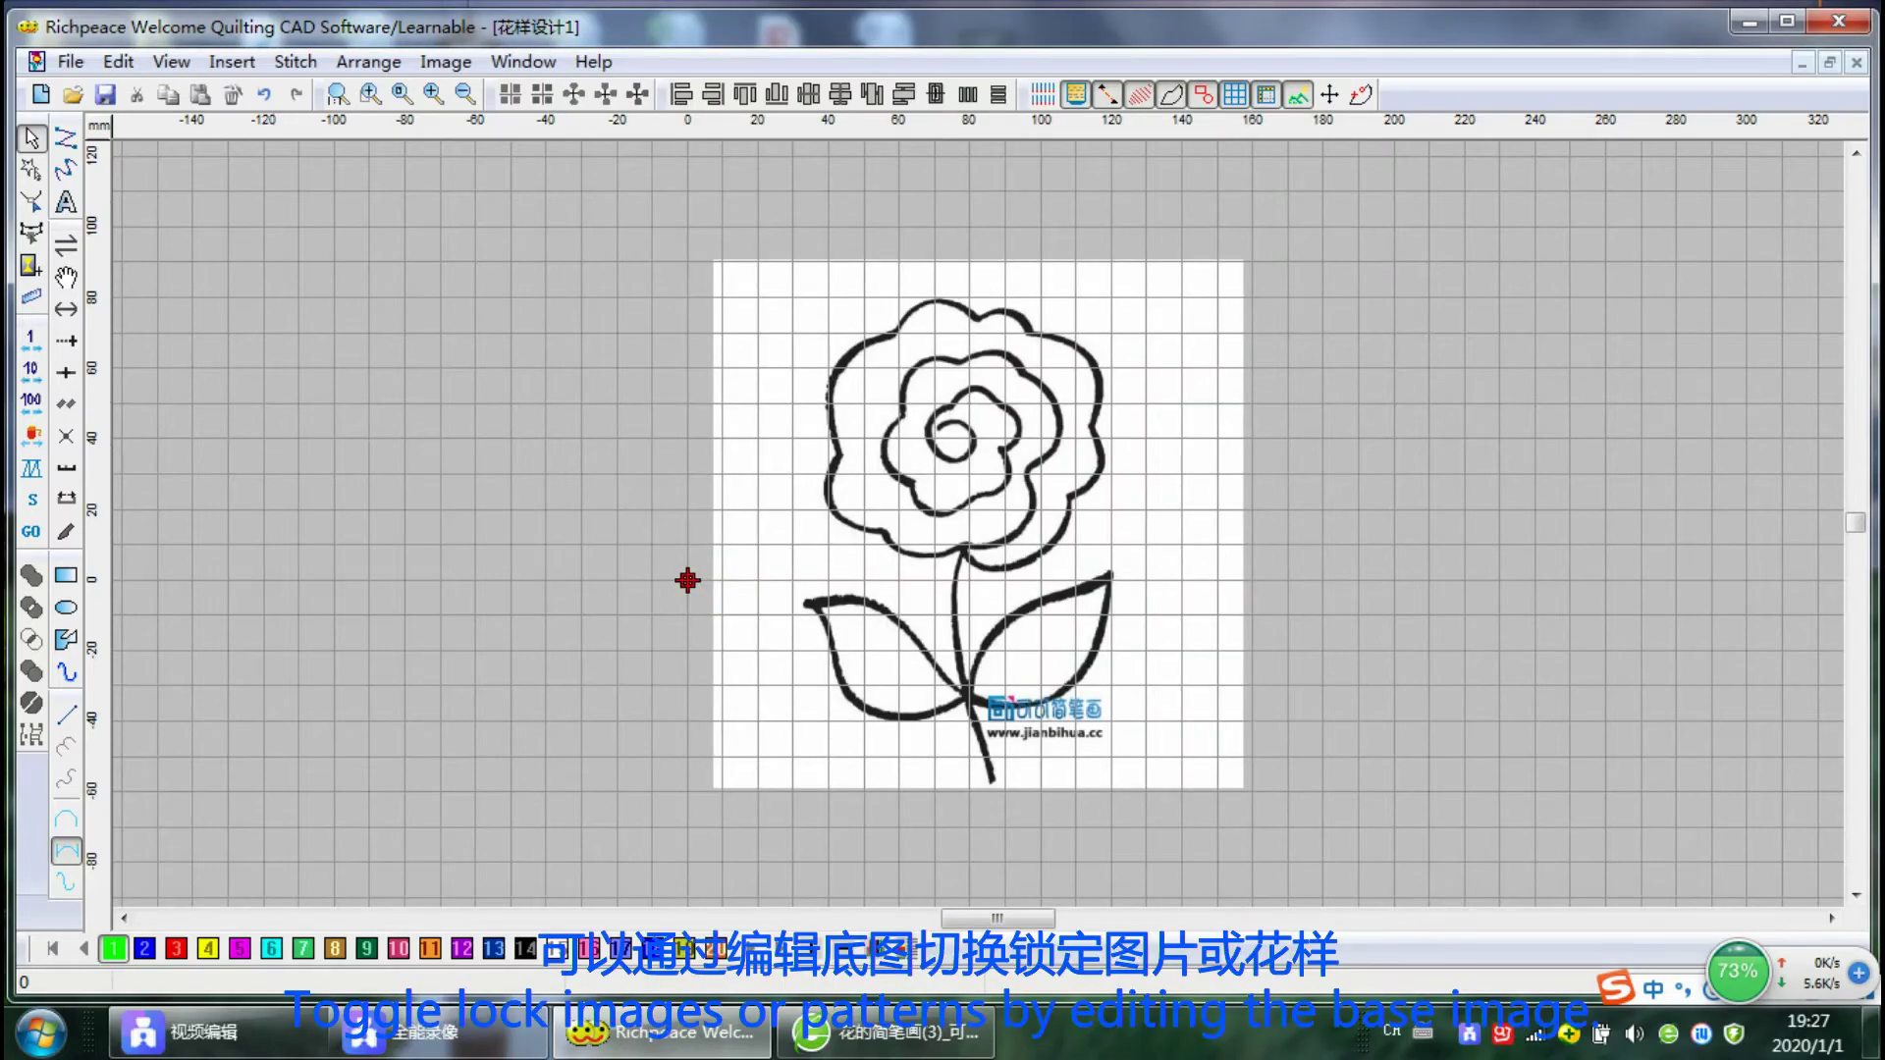
# Unlock the base image, move the flower picture about 28 mm right and 7 mm up, and lock it again
pyautogui.click(32, 267)
pyautogui.moveTo(910, 398); pyautogui.dragTo(945, 364)
pyautogui.moveTo(946, 230); pyautogui.dragTo(1010, 242)
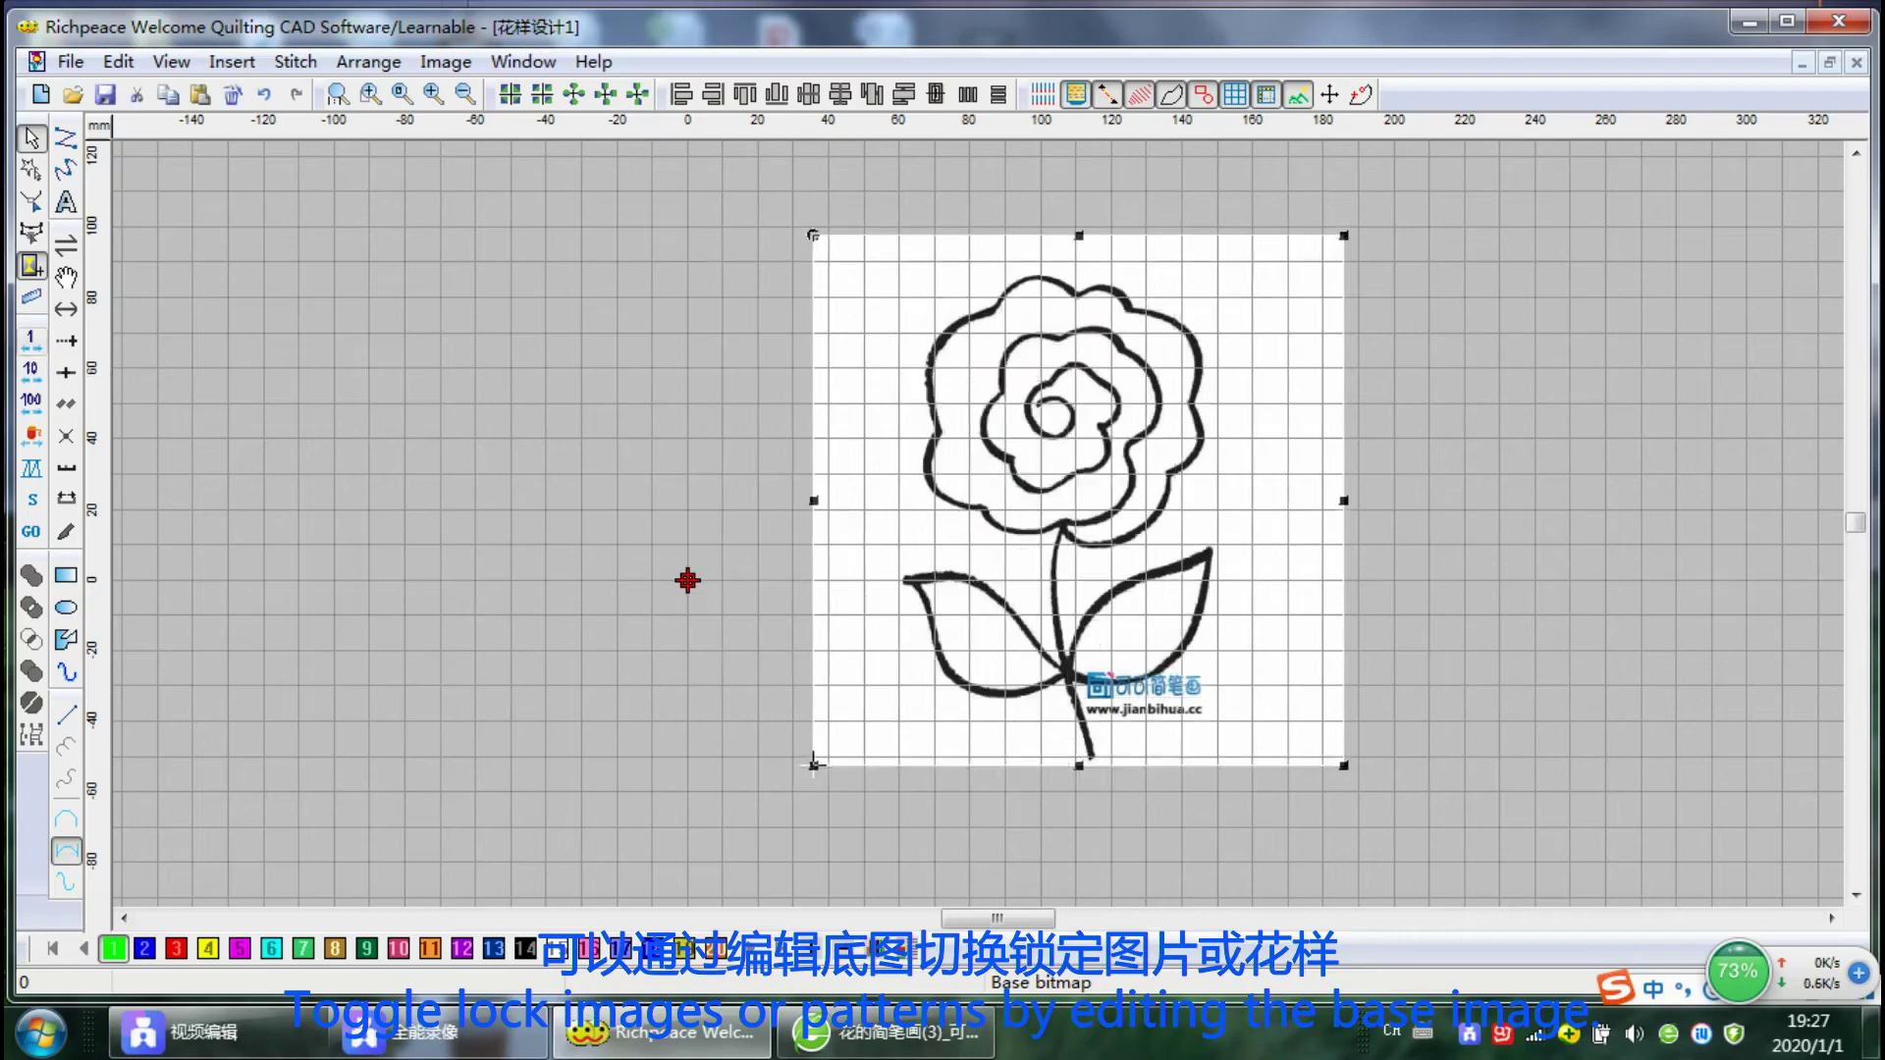
pyautogui.click(31, 267)
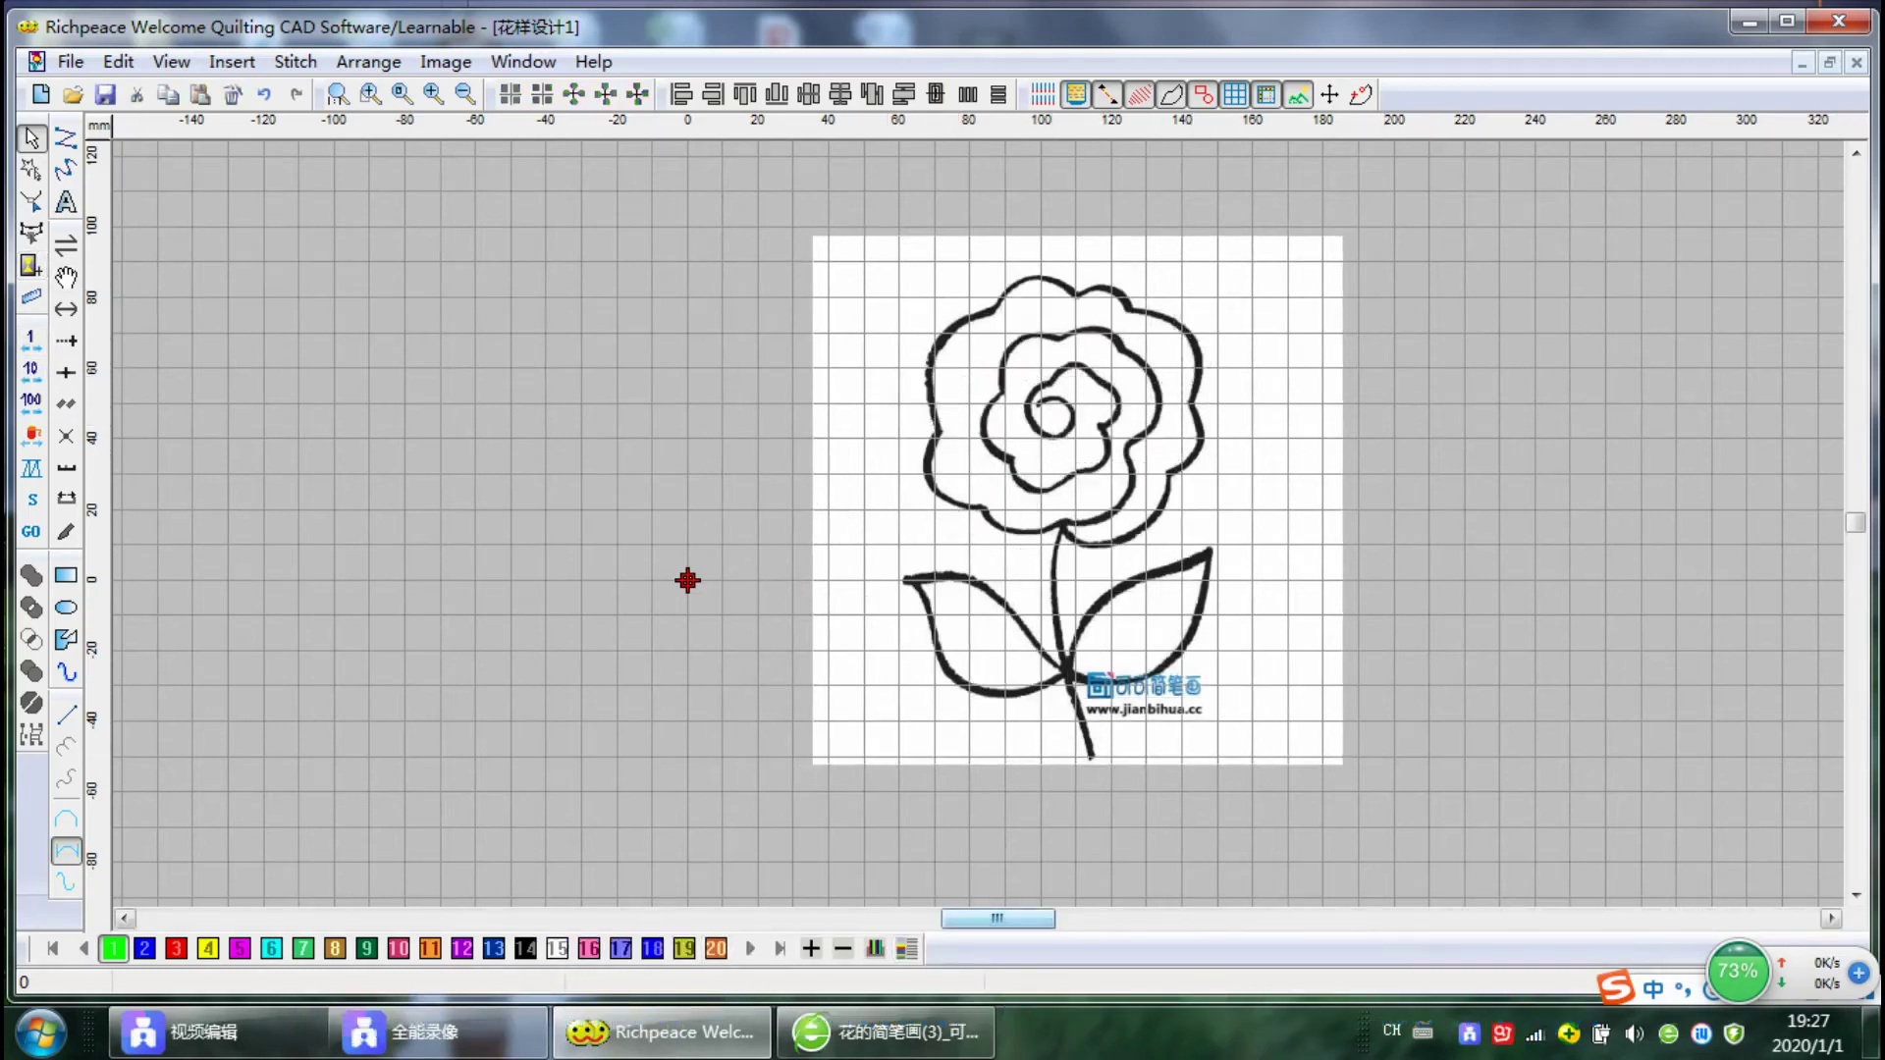
# Choose the Step 2 drawing function and try to start a line at the inner end of the flower's spiral
pyautogui.moveTo(1001, 919); pyautogui.dragTo(1016, 919)
pyautogui.scroll(1, 774, 570)
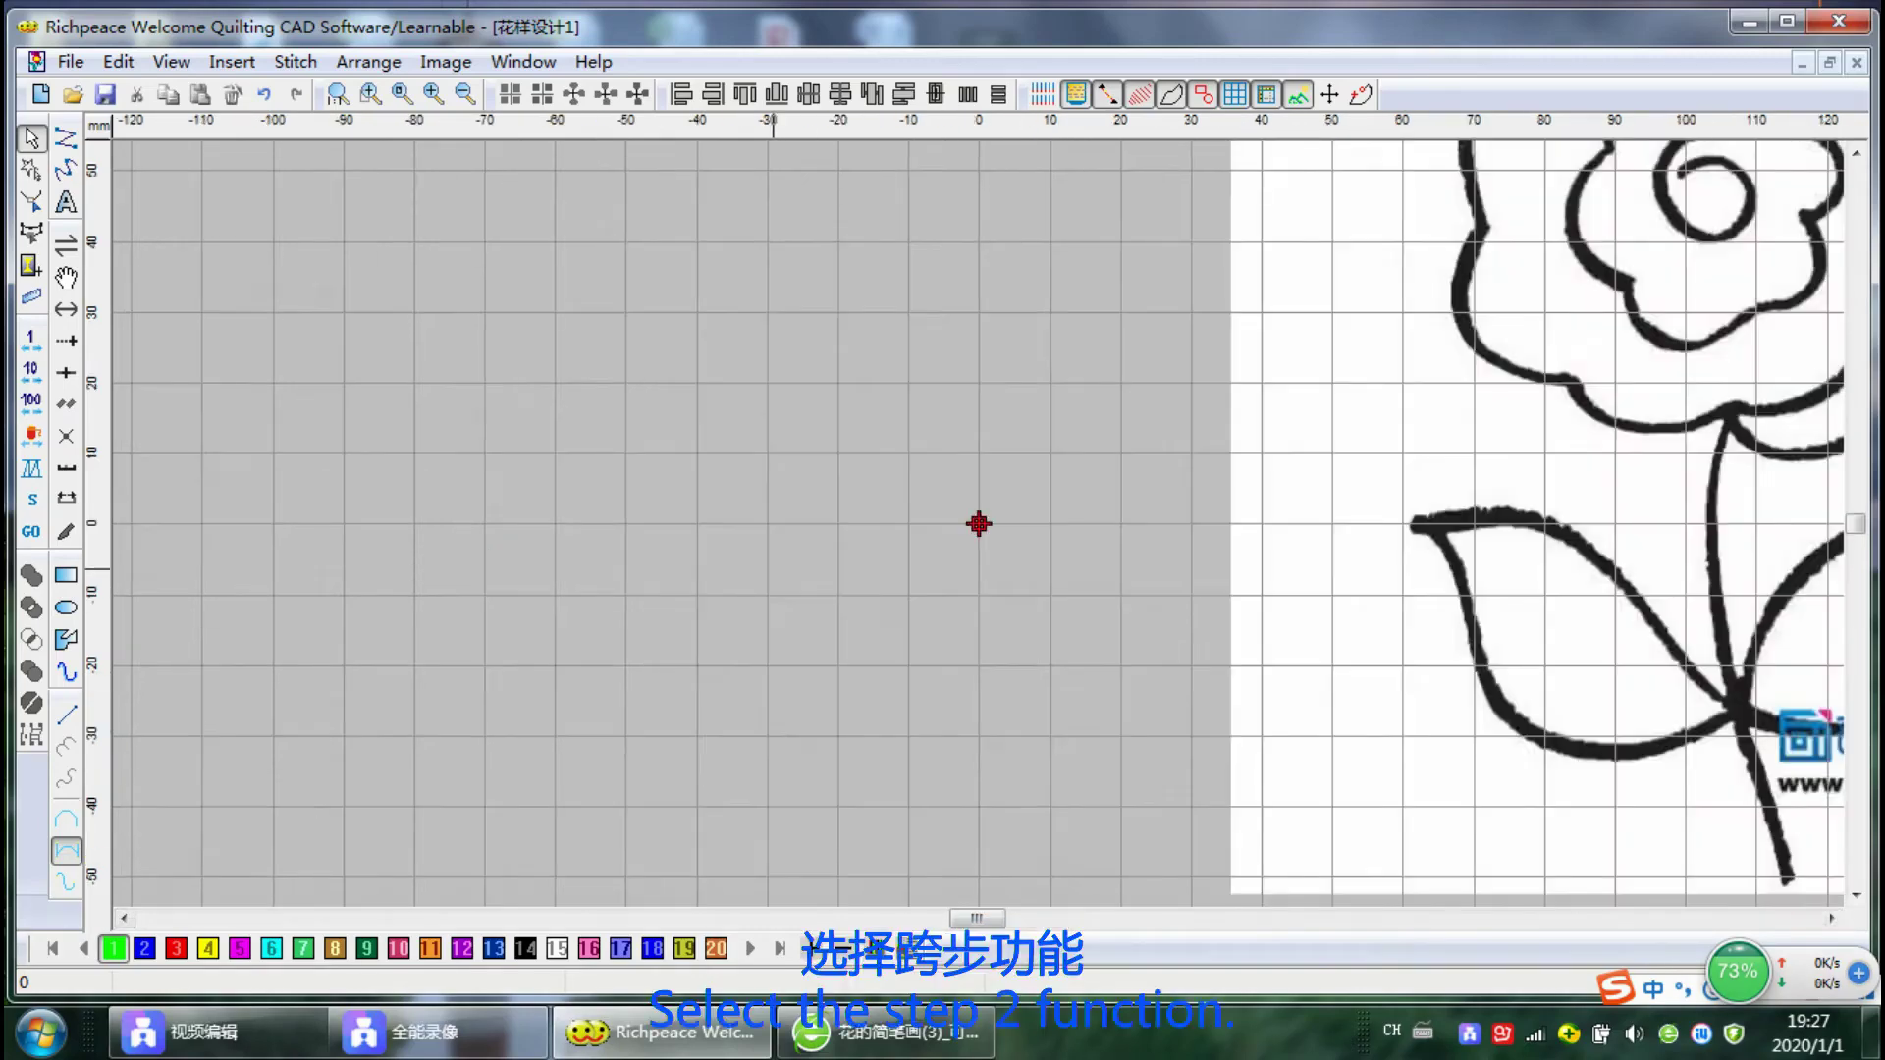
pyautogui.moveTo(982, 919); pyautogui.dragTo(1022, 919)
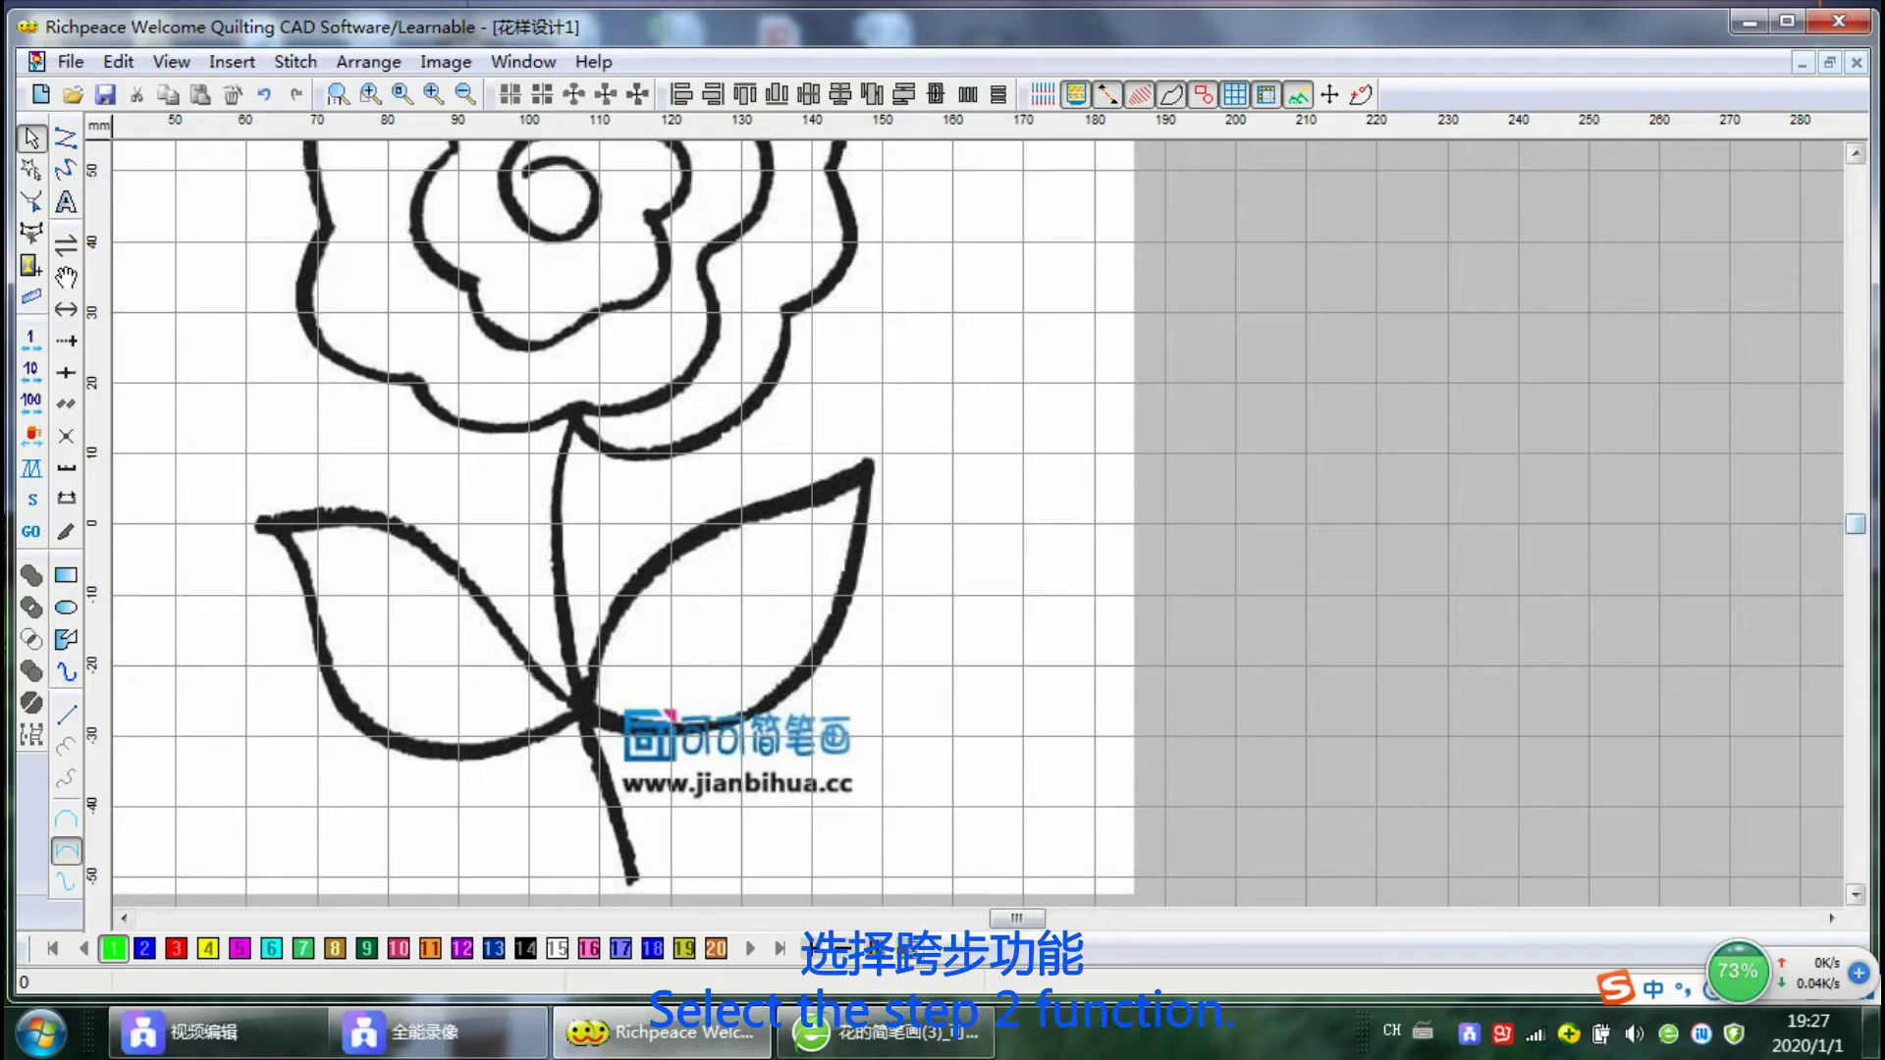
pyautogui.moveTo(1855, 525); pyautogui.dragTo(1854, 521)
pyautogui.scroll(3, 979, 523)
pyautogui.scroll(-1, 979, 523)
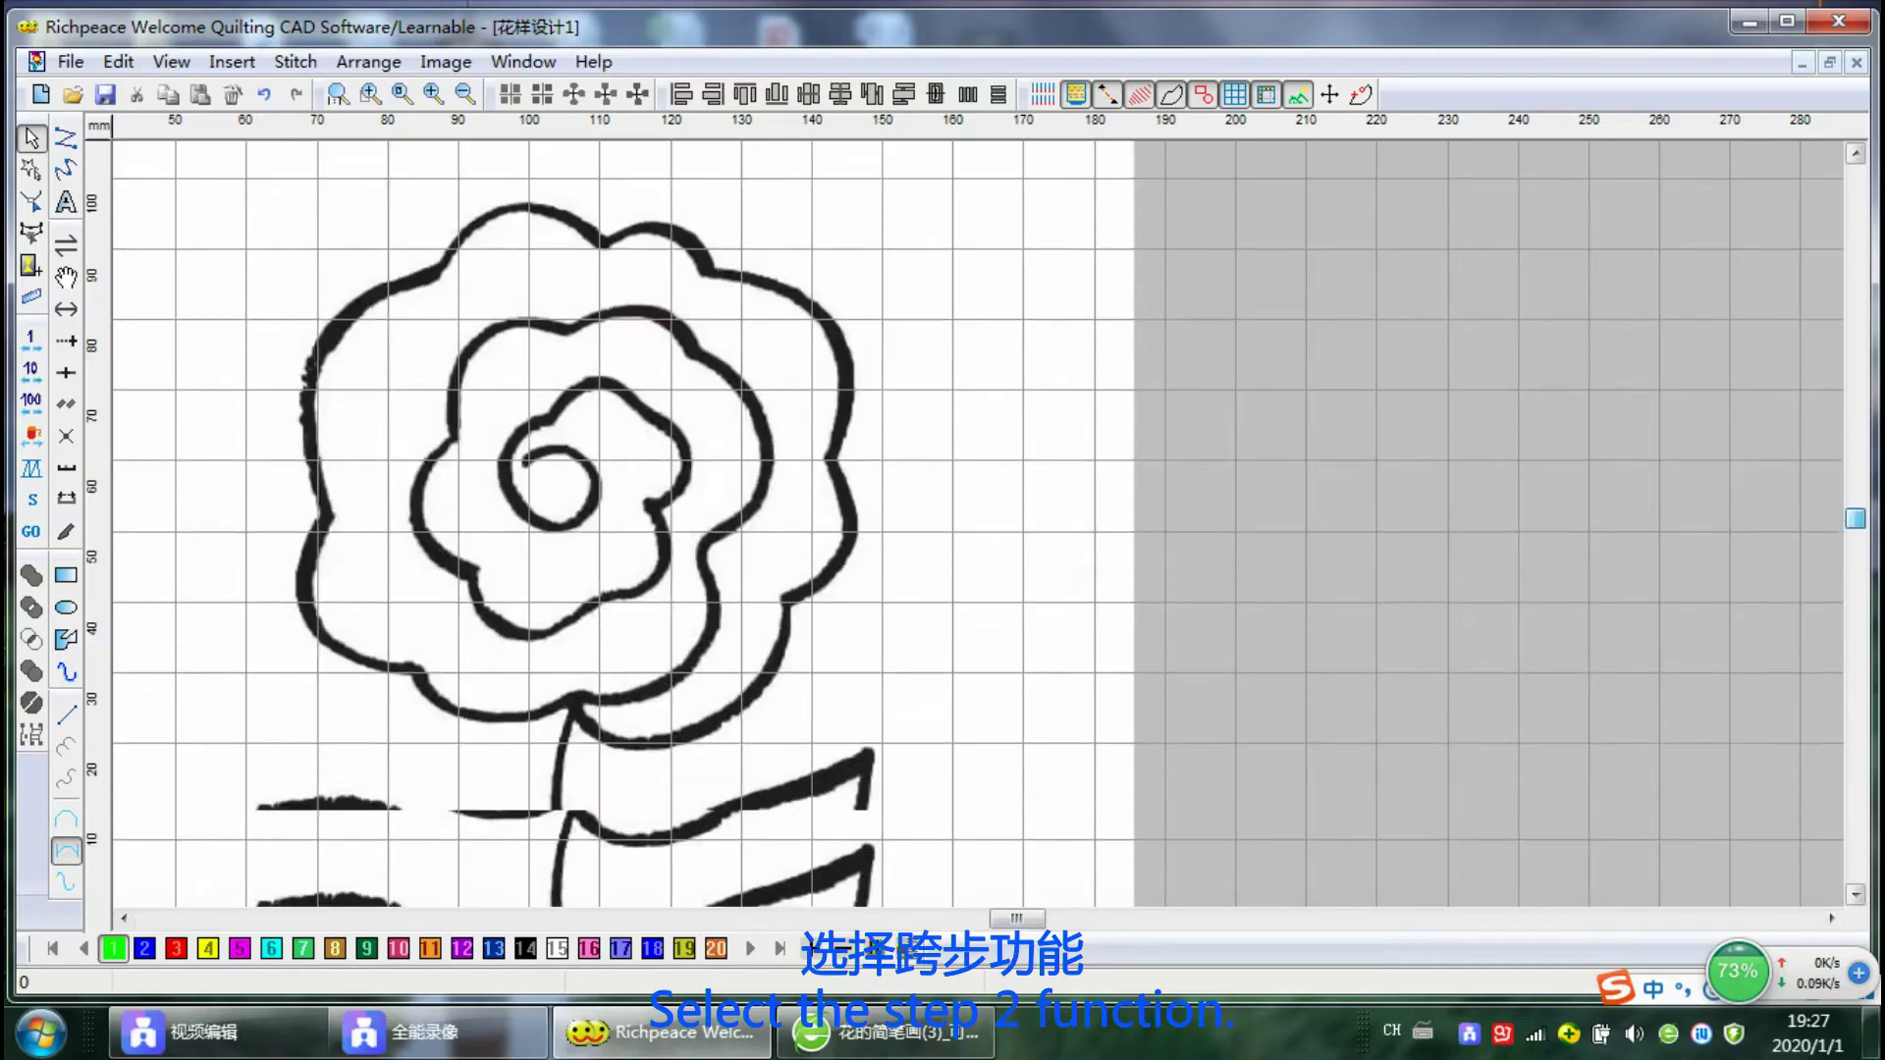
pyautogui.click(65, 170)
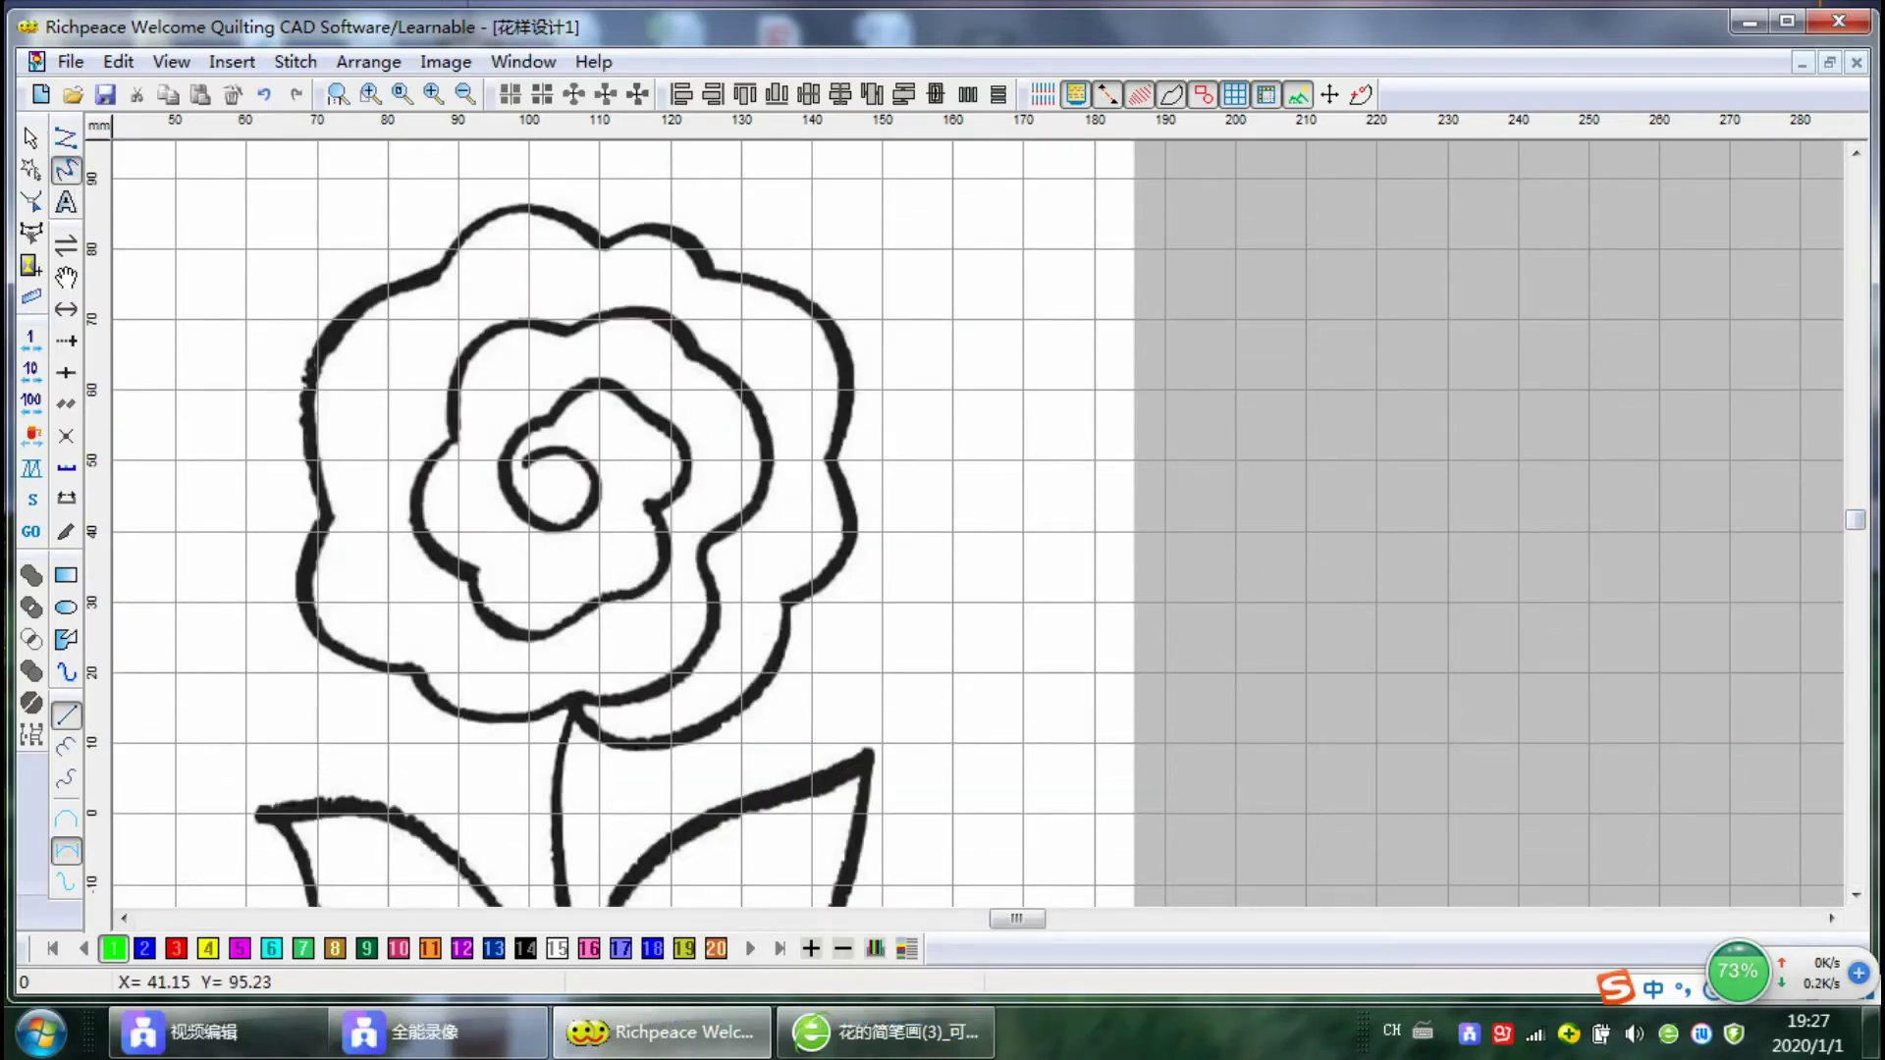
pyautogui.click(528, 458)
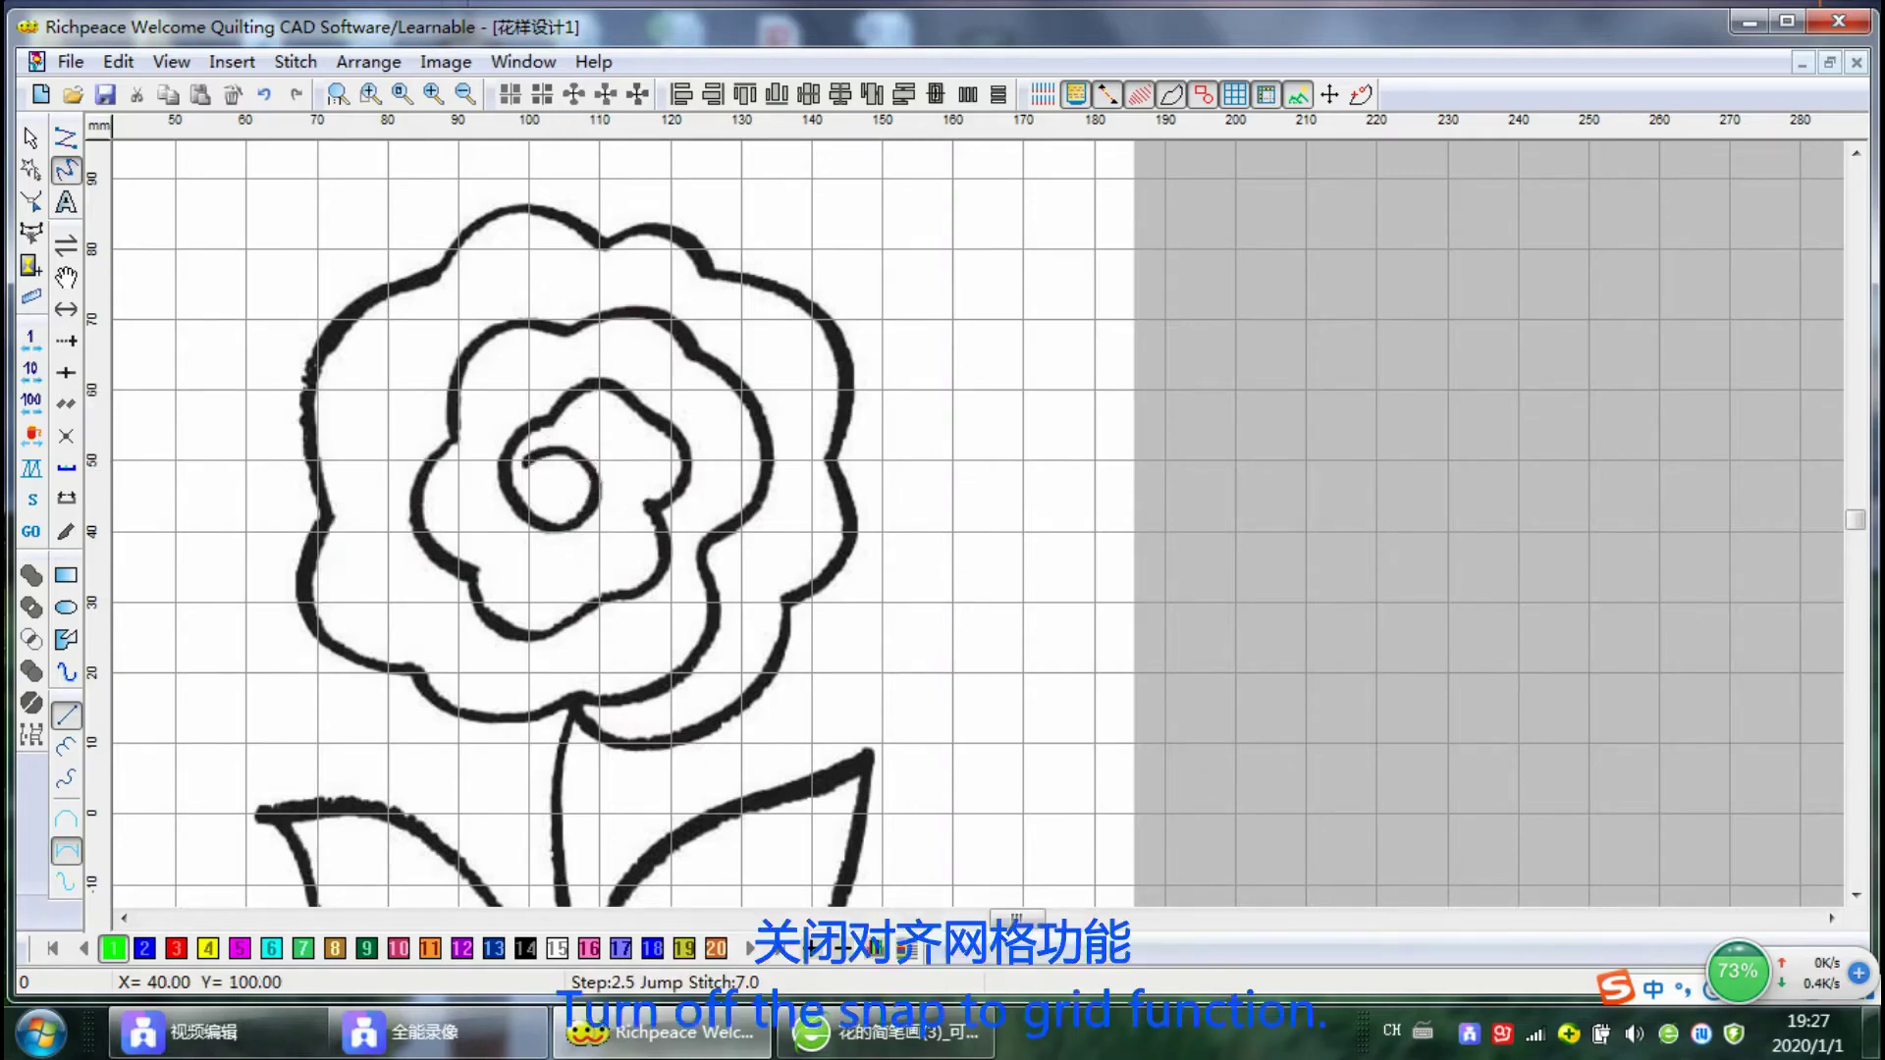
# Turn off Snap to Grid in the object options
pyautogui.click(171, 61)
pyautogui.click(235, 574)
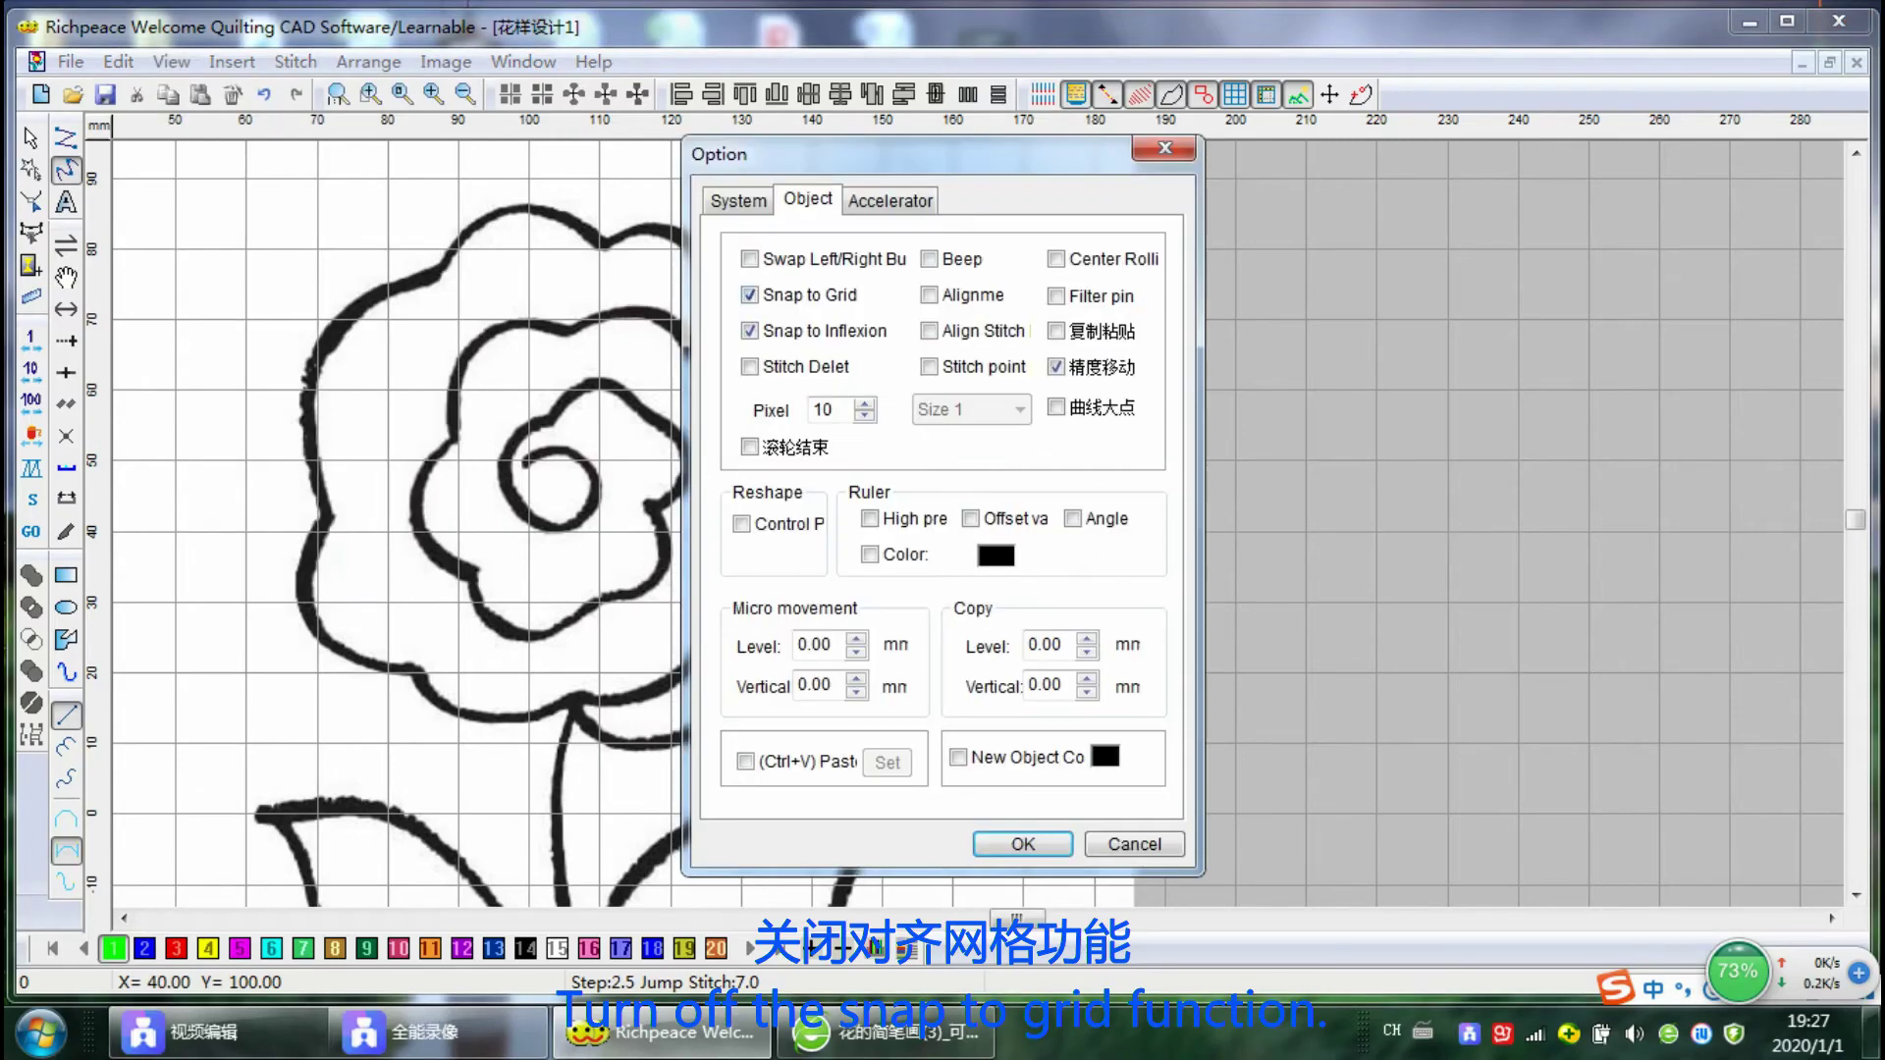
pyautogui.click(750, 296)
pyautogui.click(1023, 844)
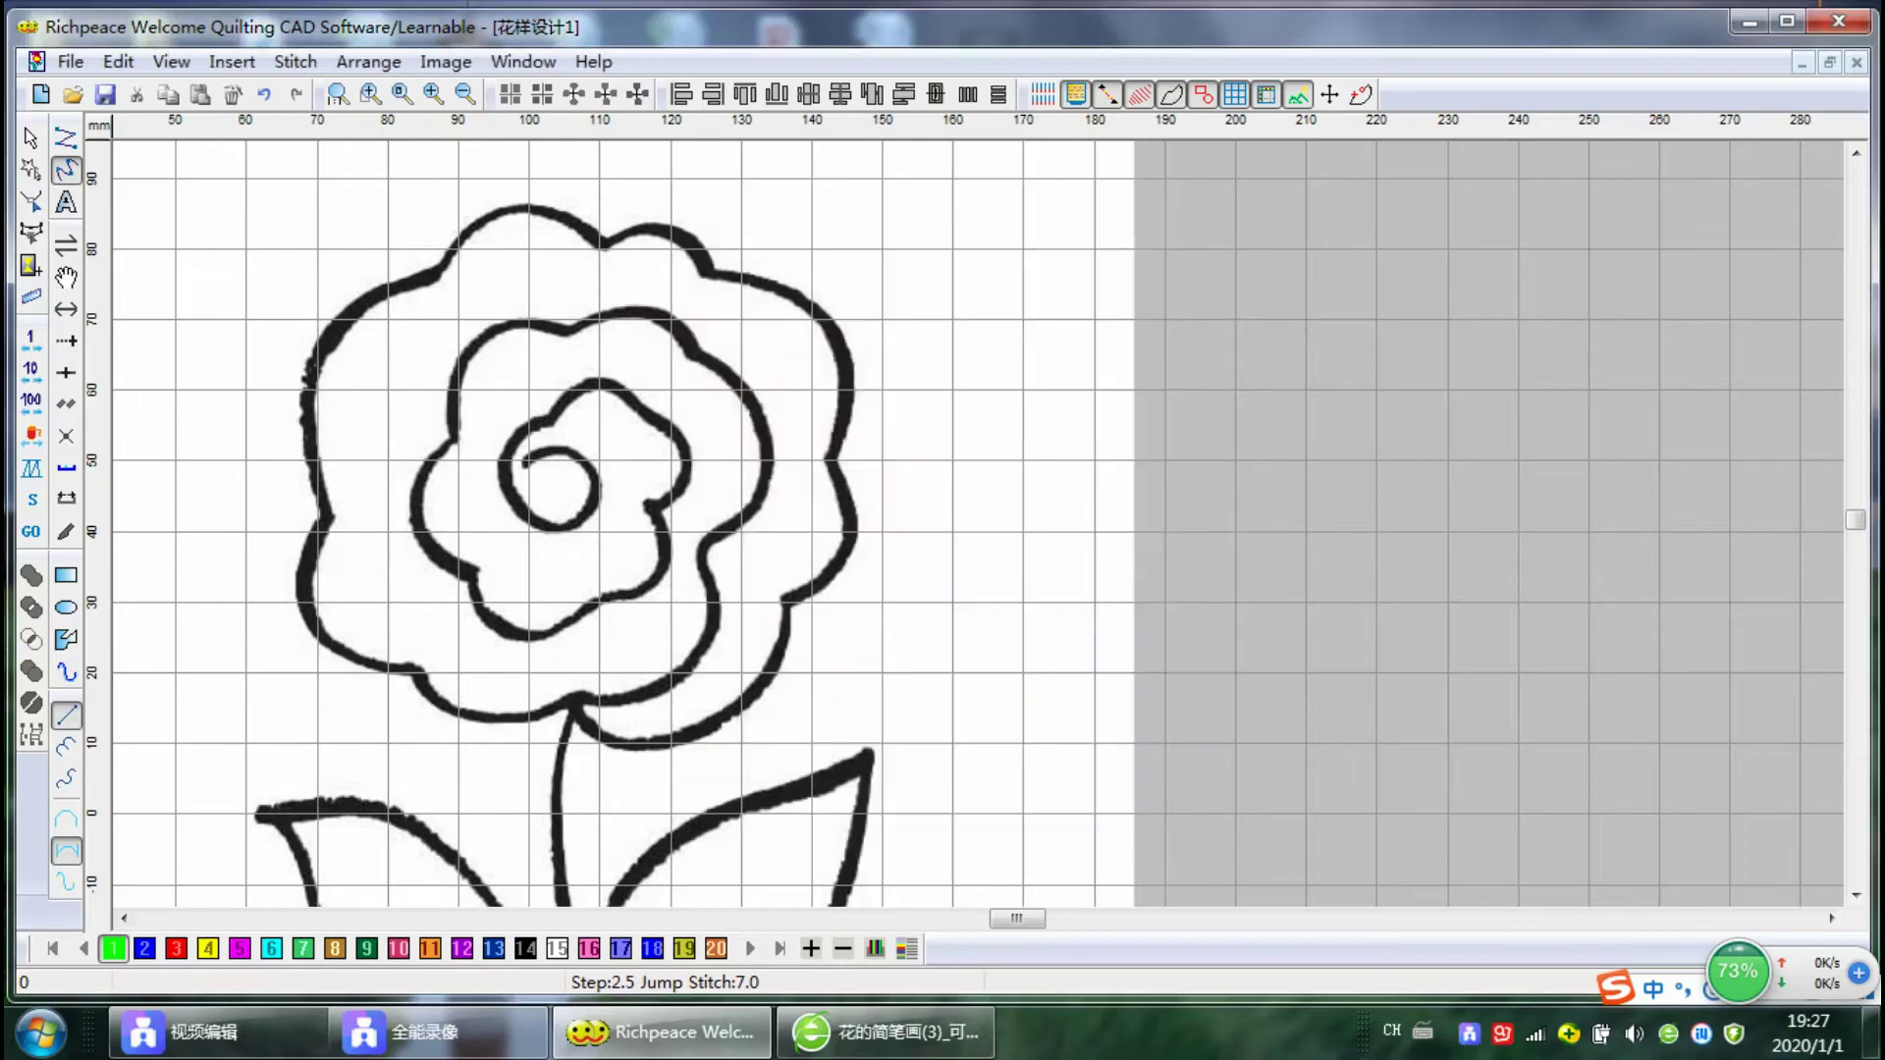
# Trace the flower's innermost spiral curl with three-point arcs, starting from the spiral's inner end
pyautogui.click(525, 463)
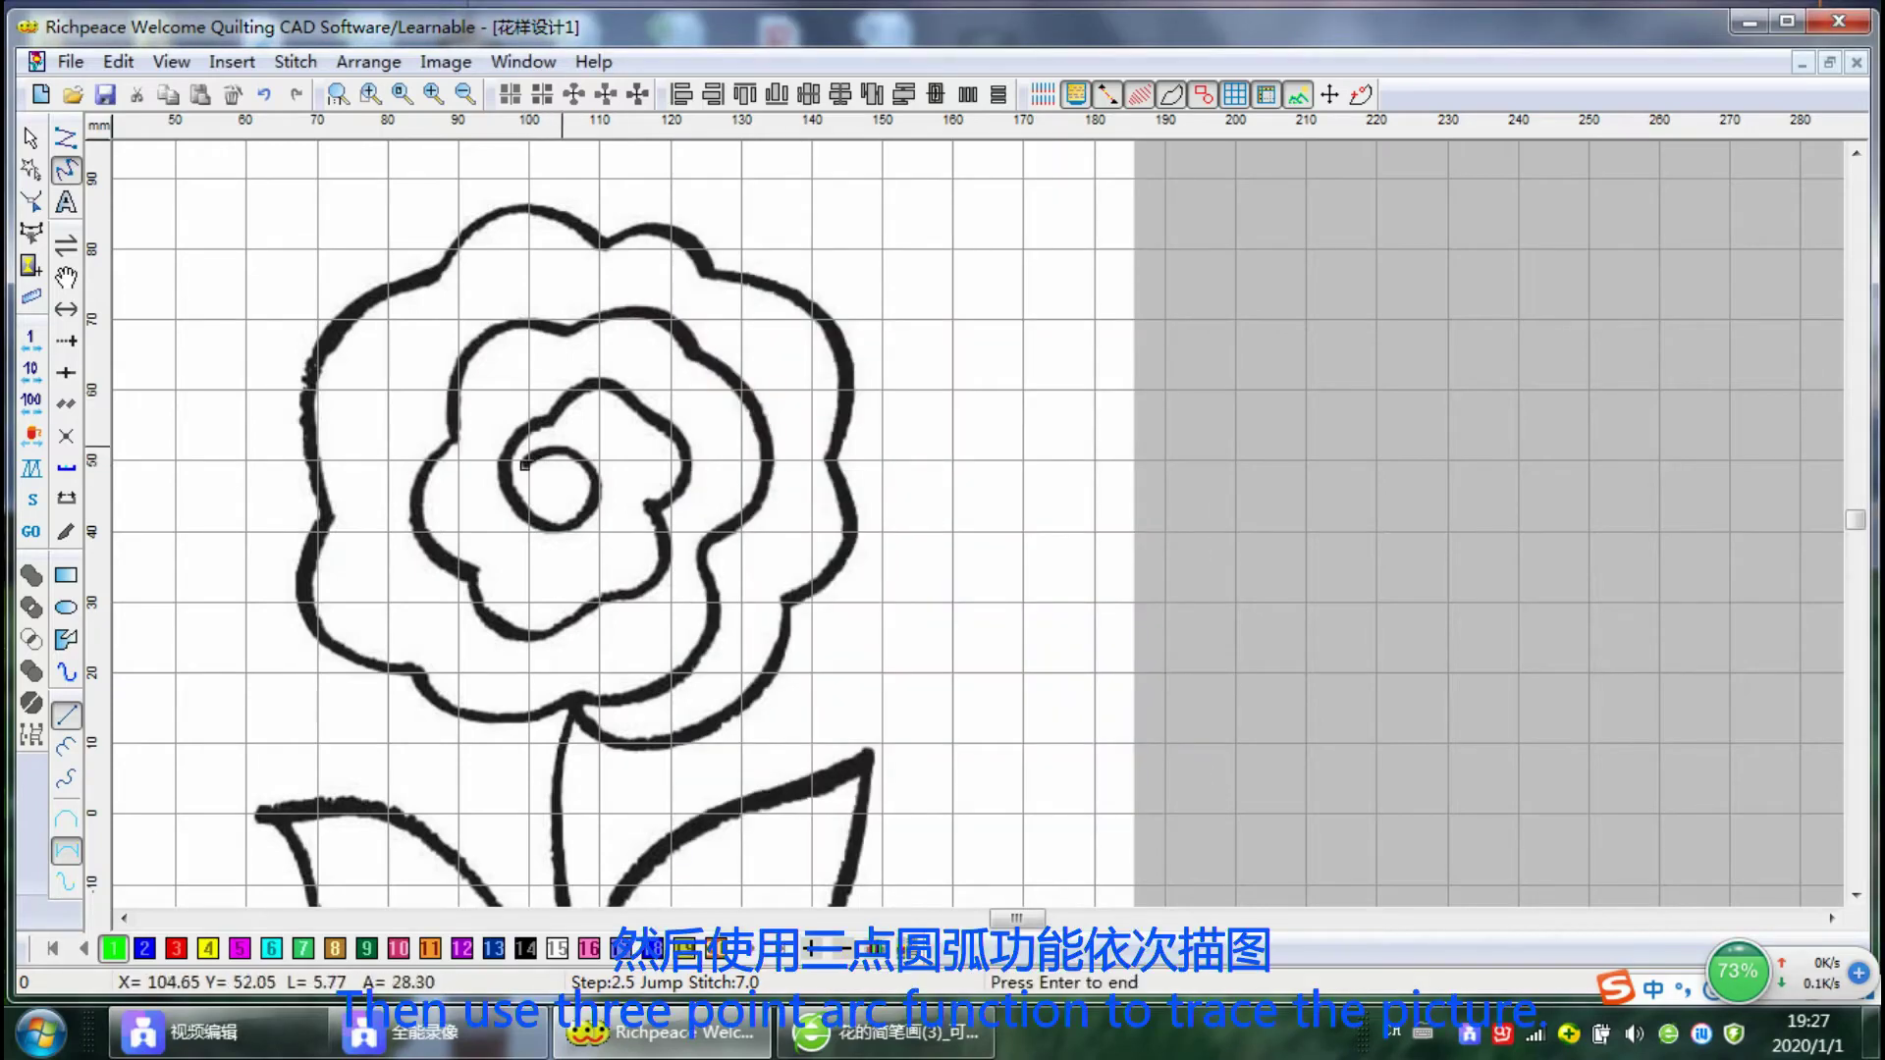
pyautogui.click(563, 447)
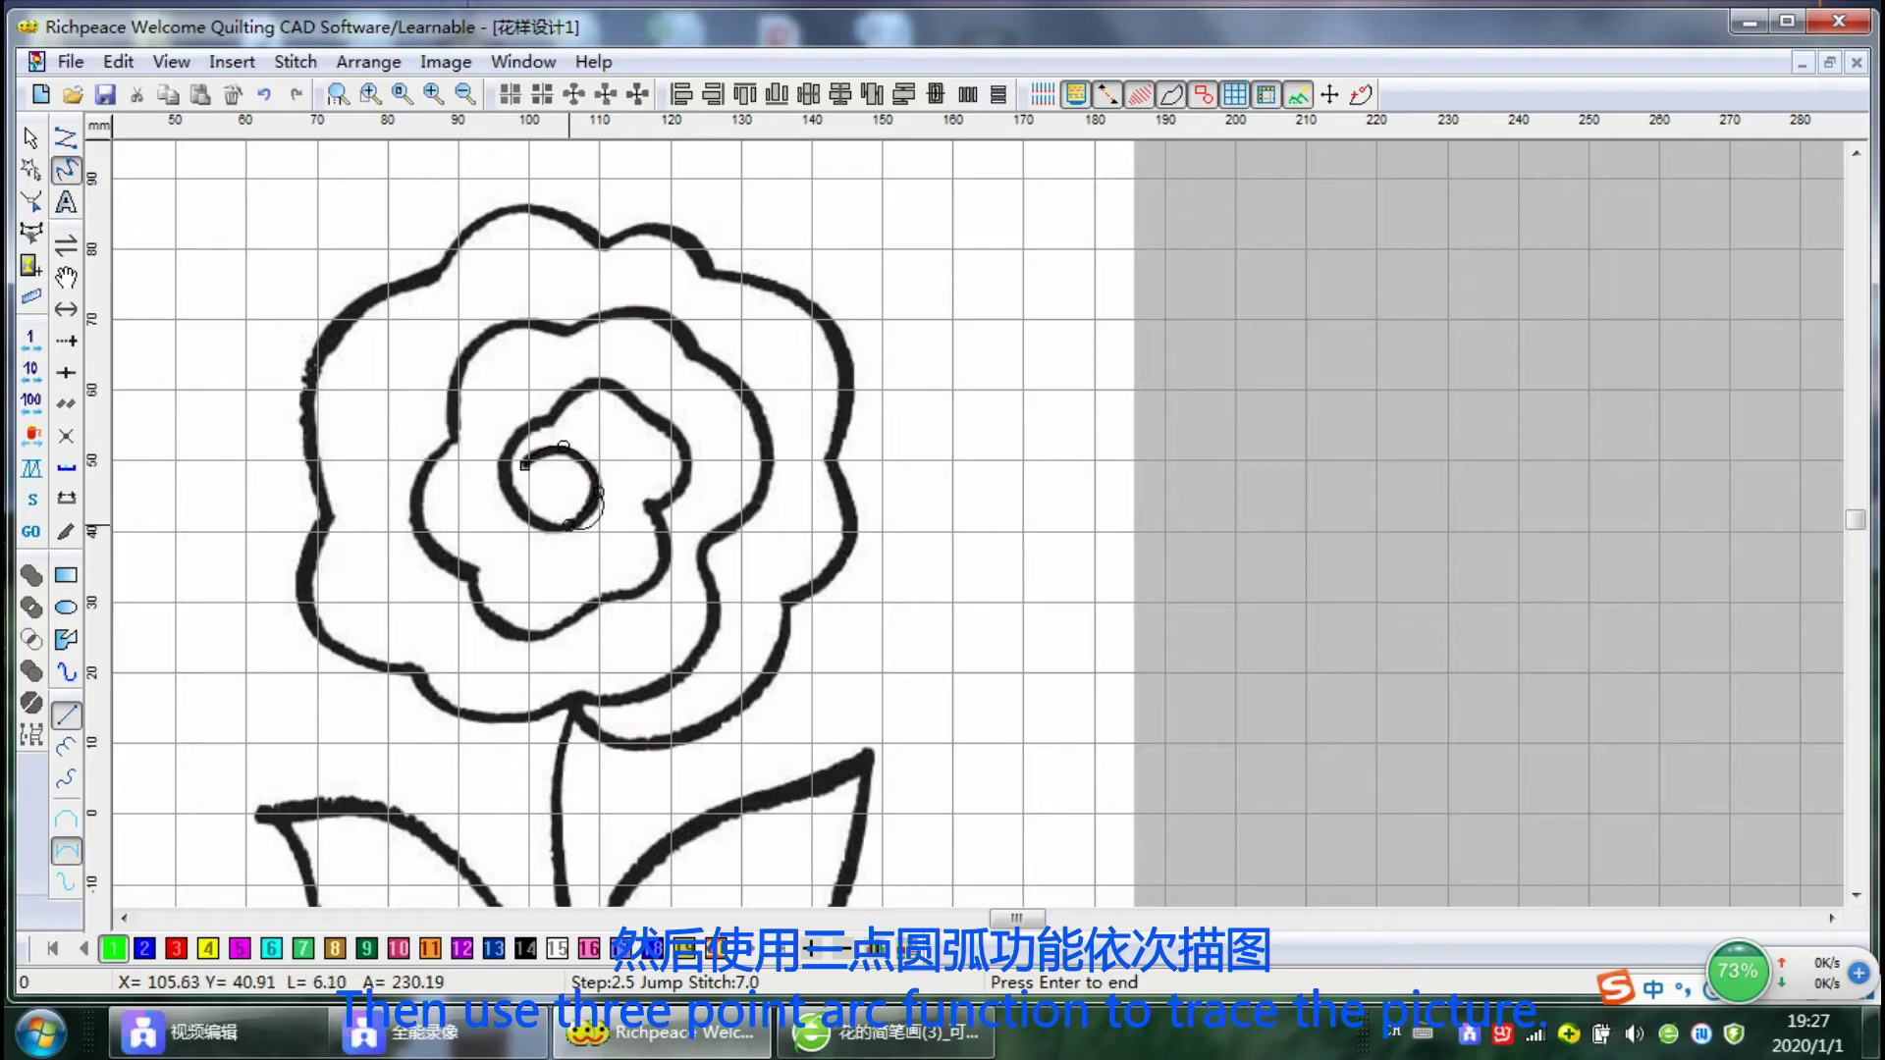
pyautogui.click(569, 524)
pyautogui.click(519, 501)
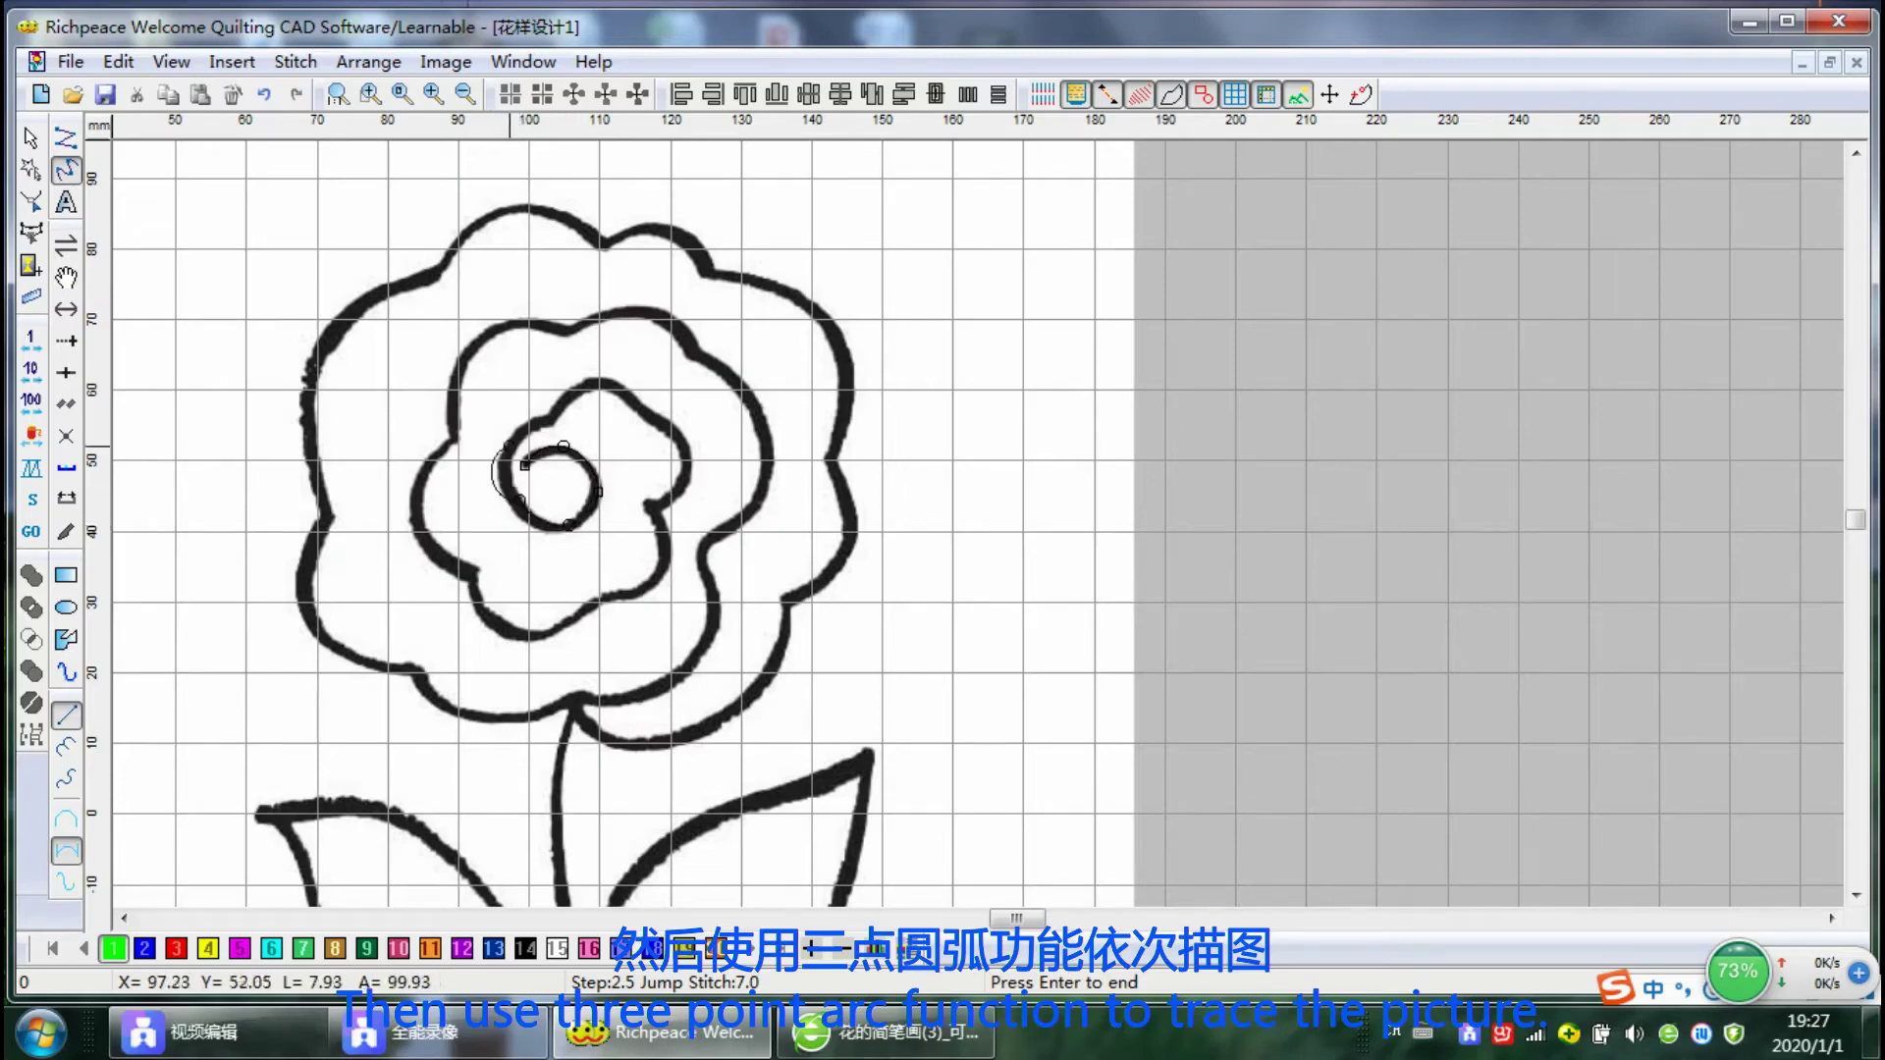
pyautogui.click(508, 447)
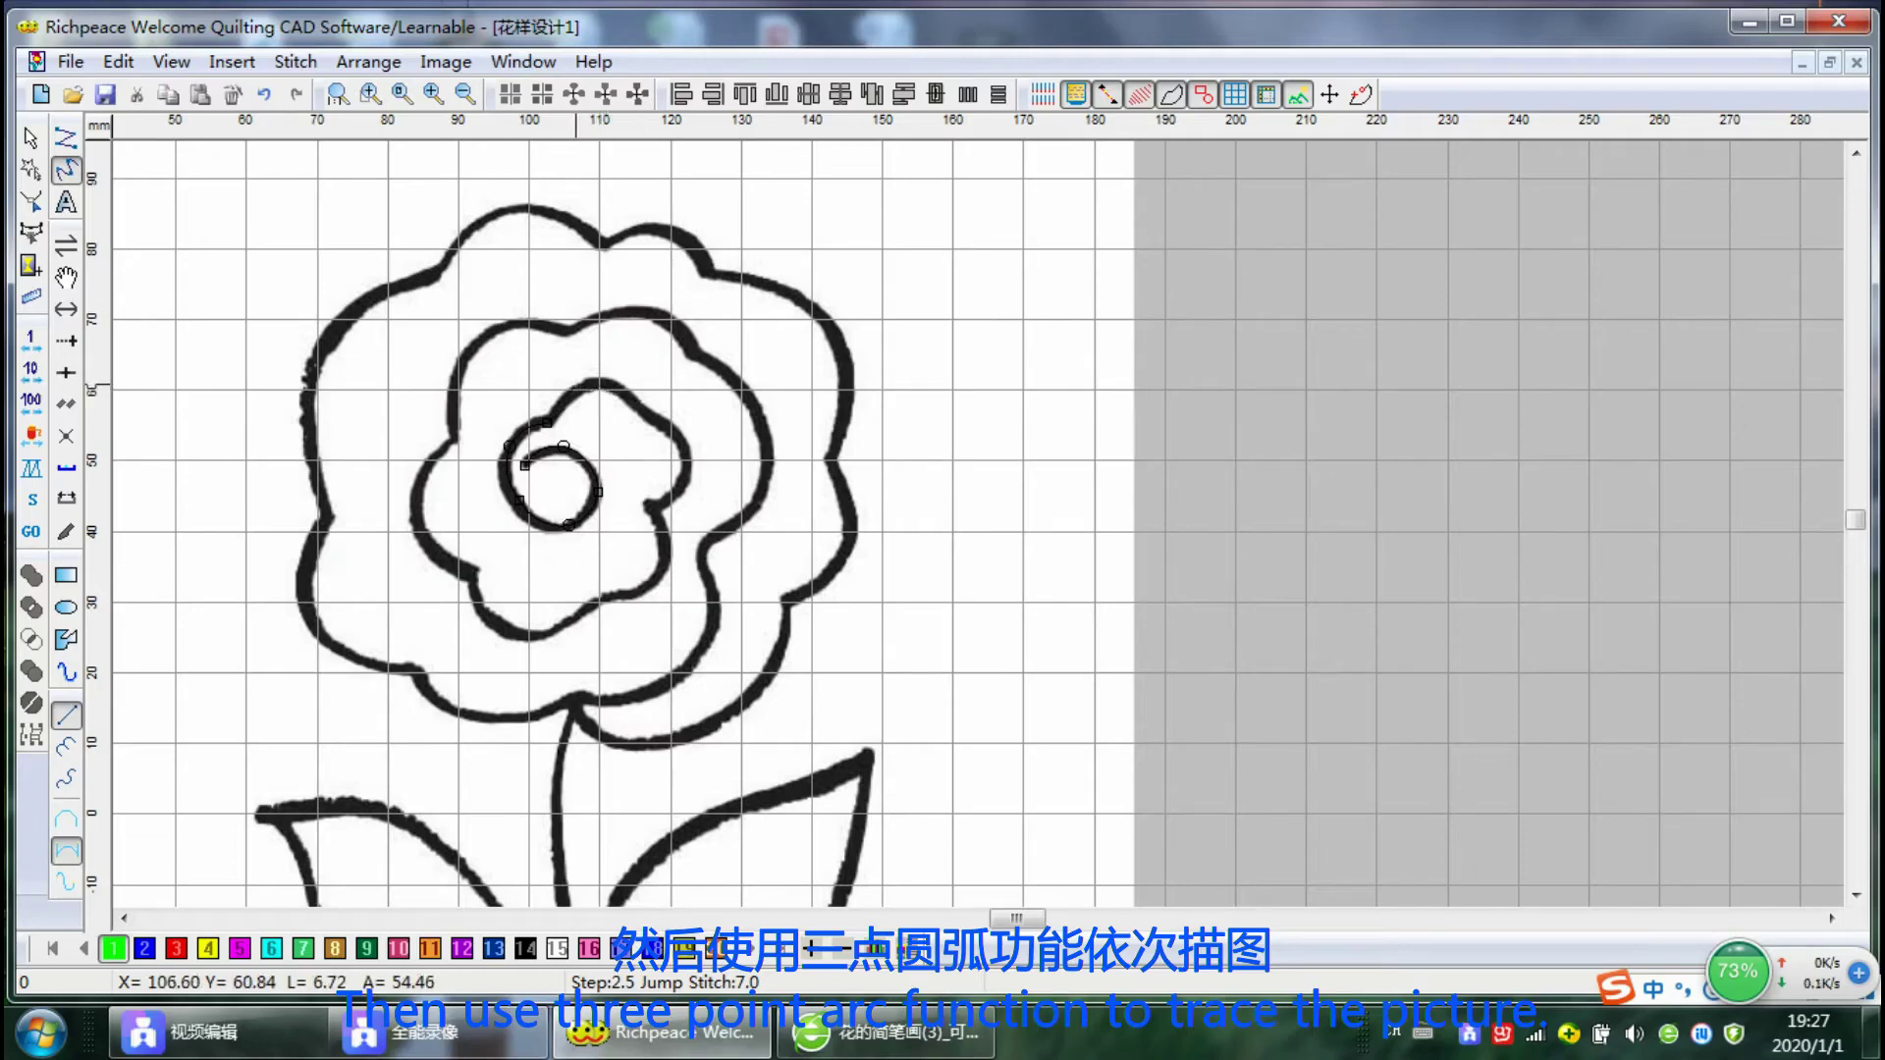
# Continue the arcs along the inner petal ring, over its top, down its right side and along its lower edge
pyautogui.click(577, 384)
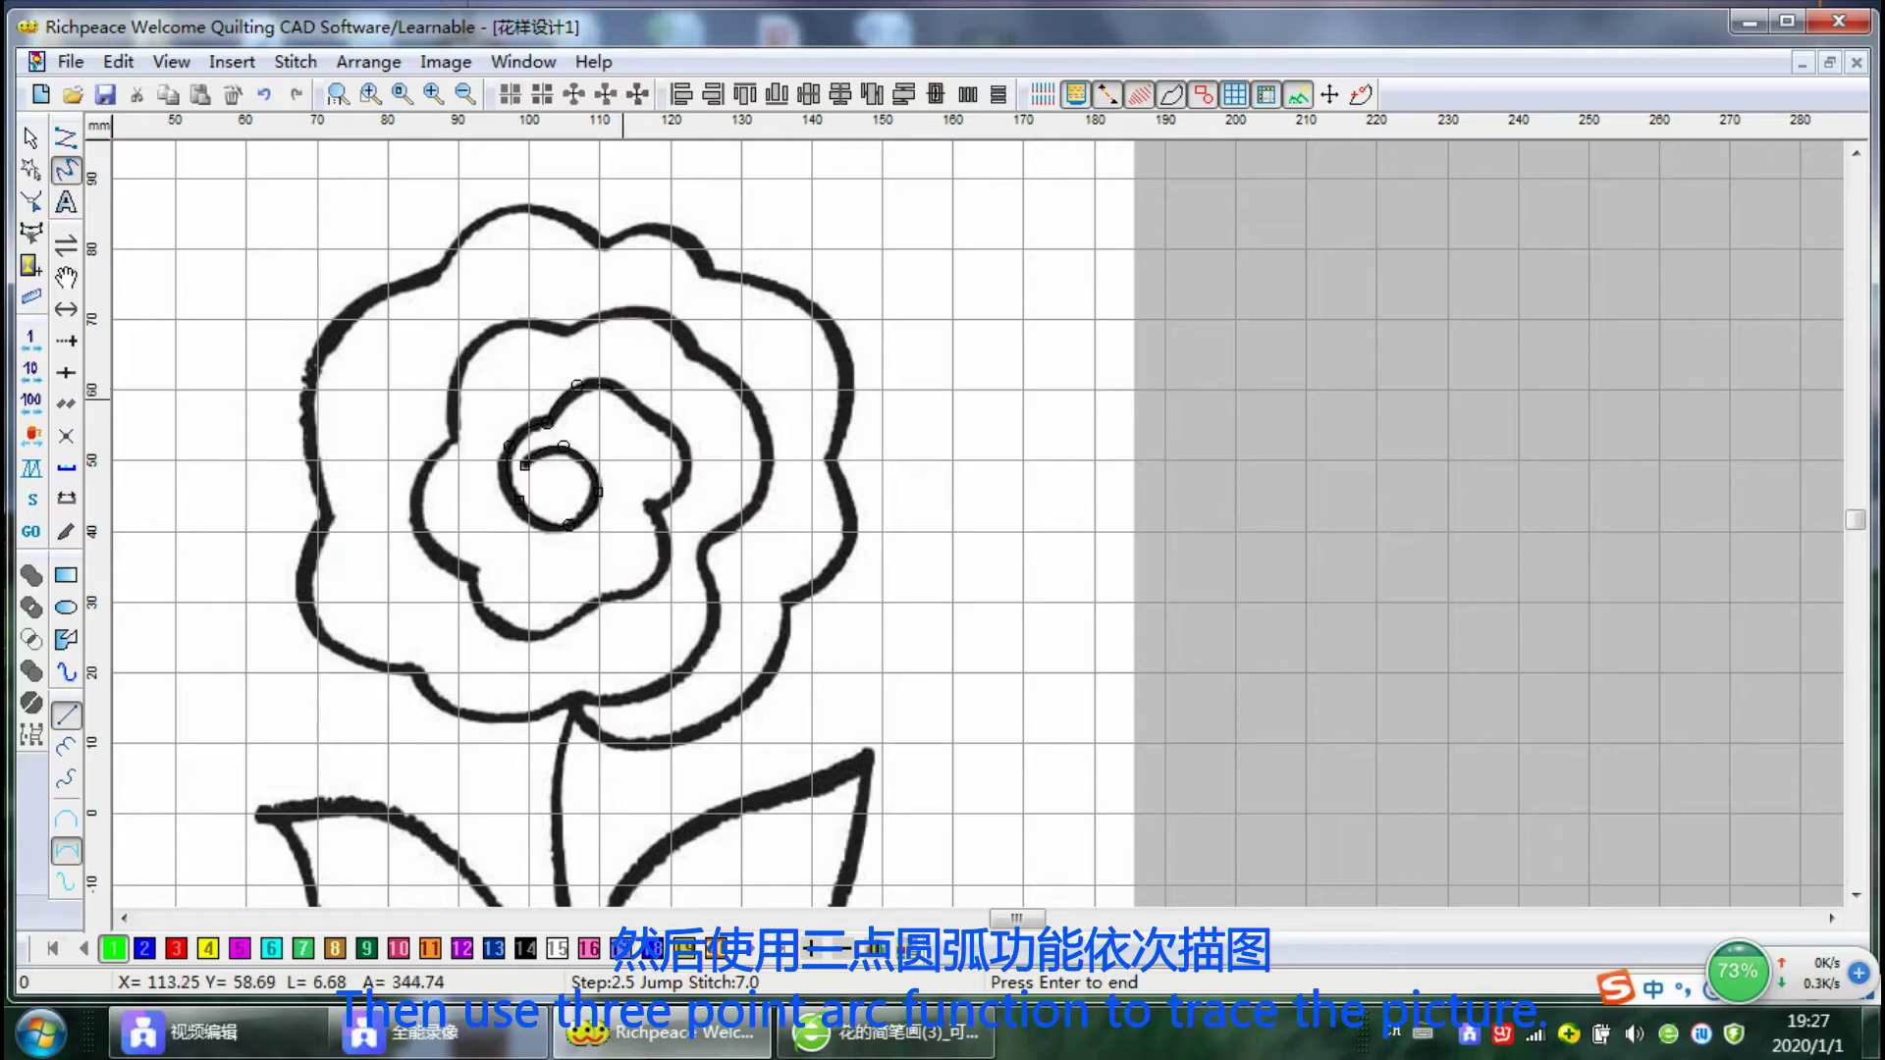
pyautogui.click(675, 433)
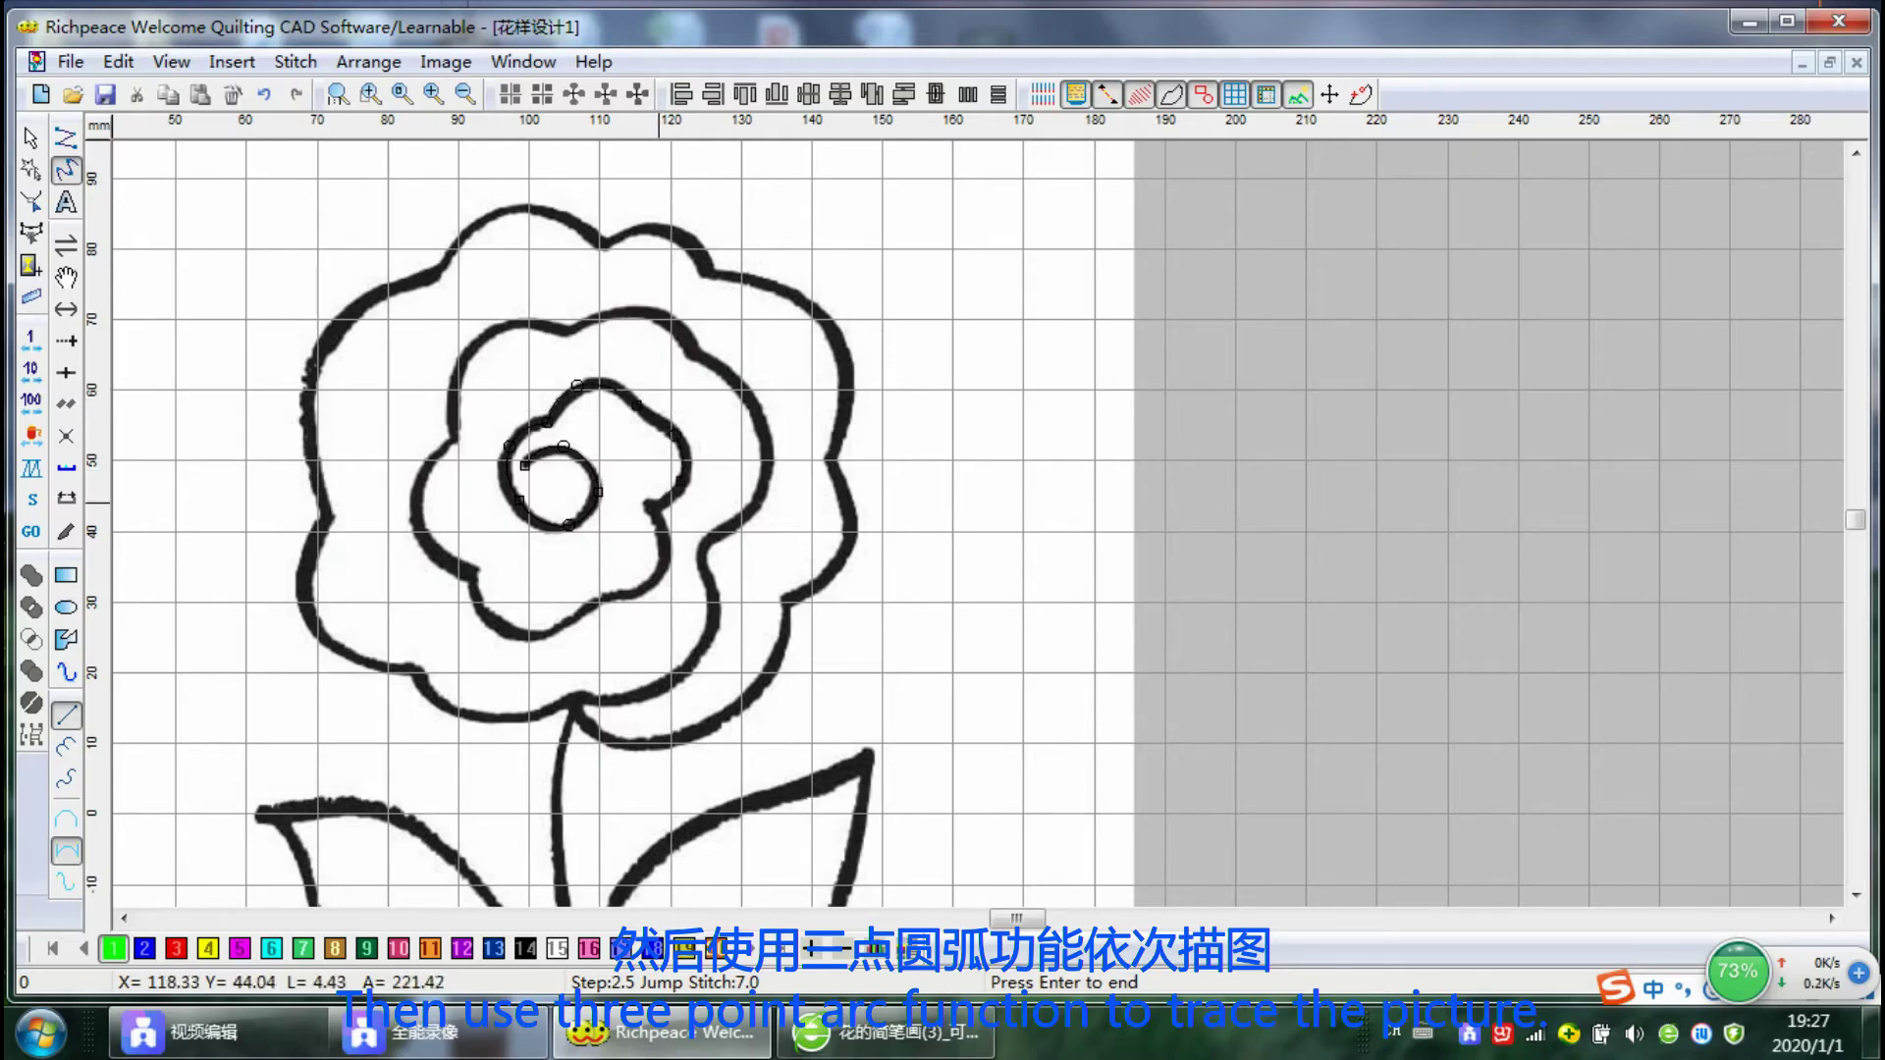
pyautogui.click(663, 533)
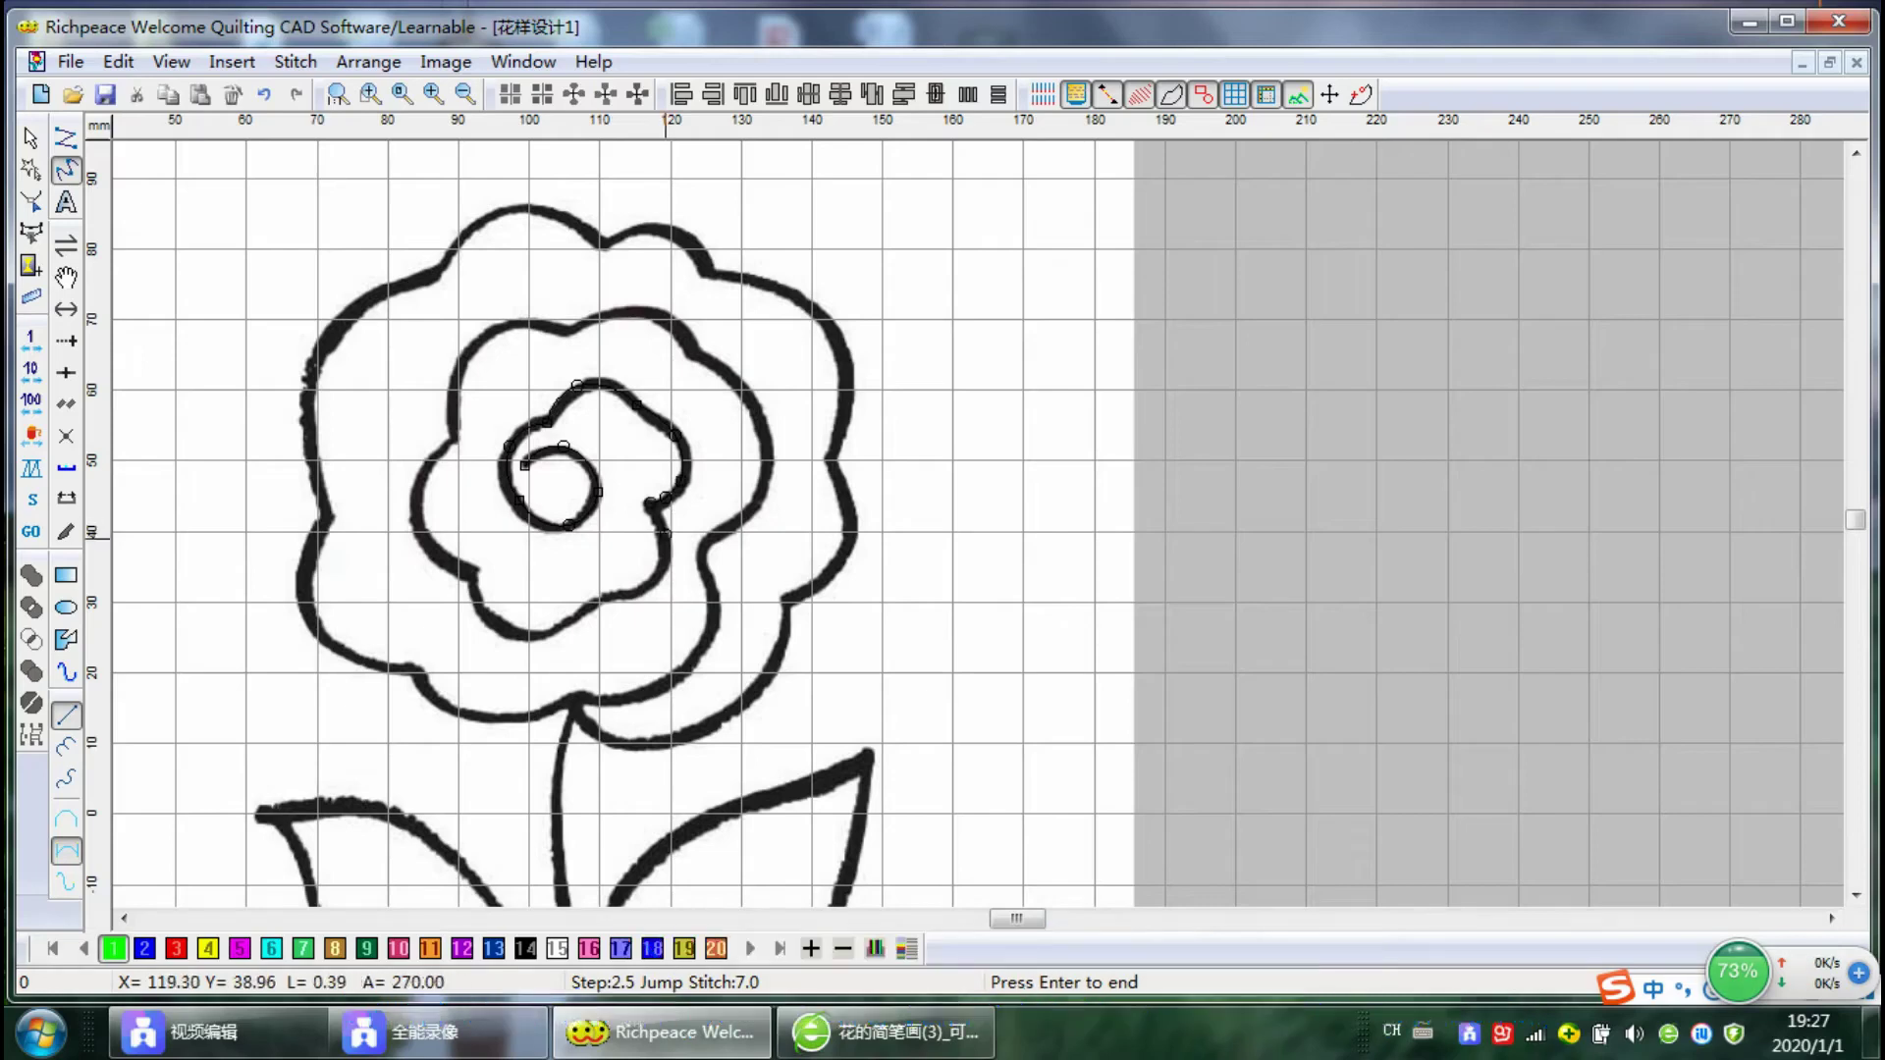
pyautogui.click(659, 572)
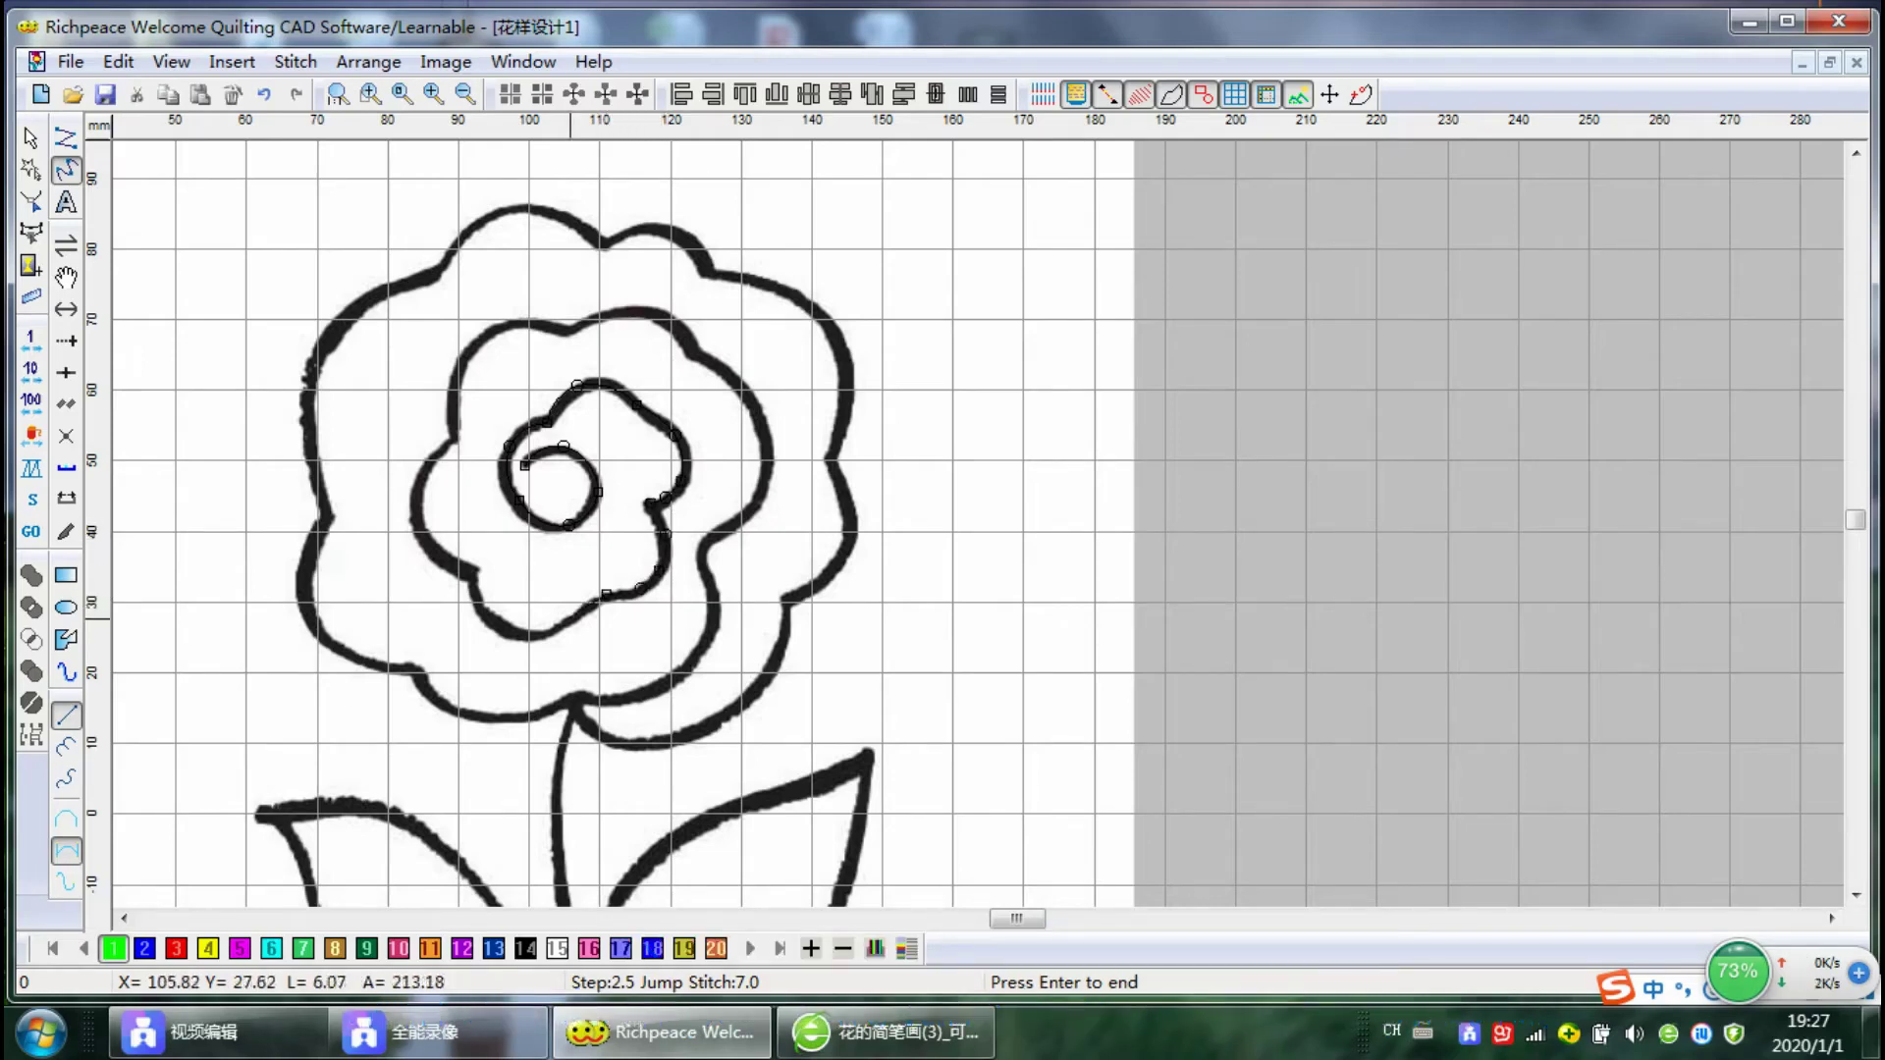
pyautogui.click(571, 620)
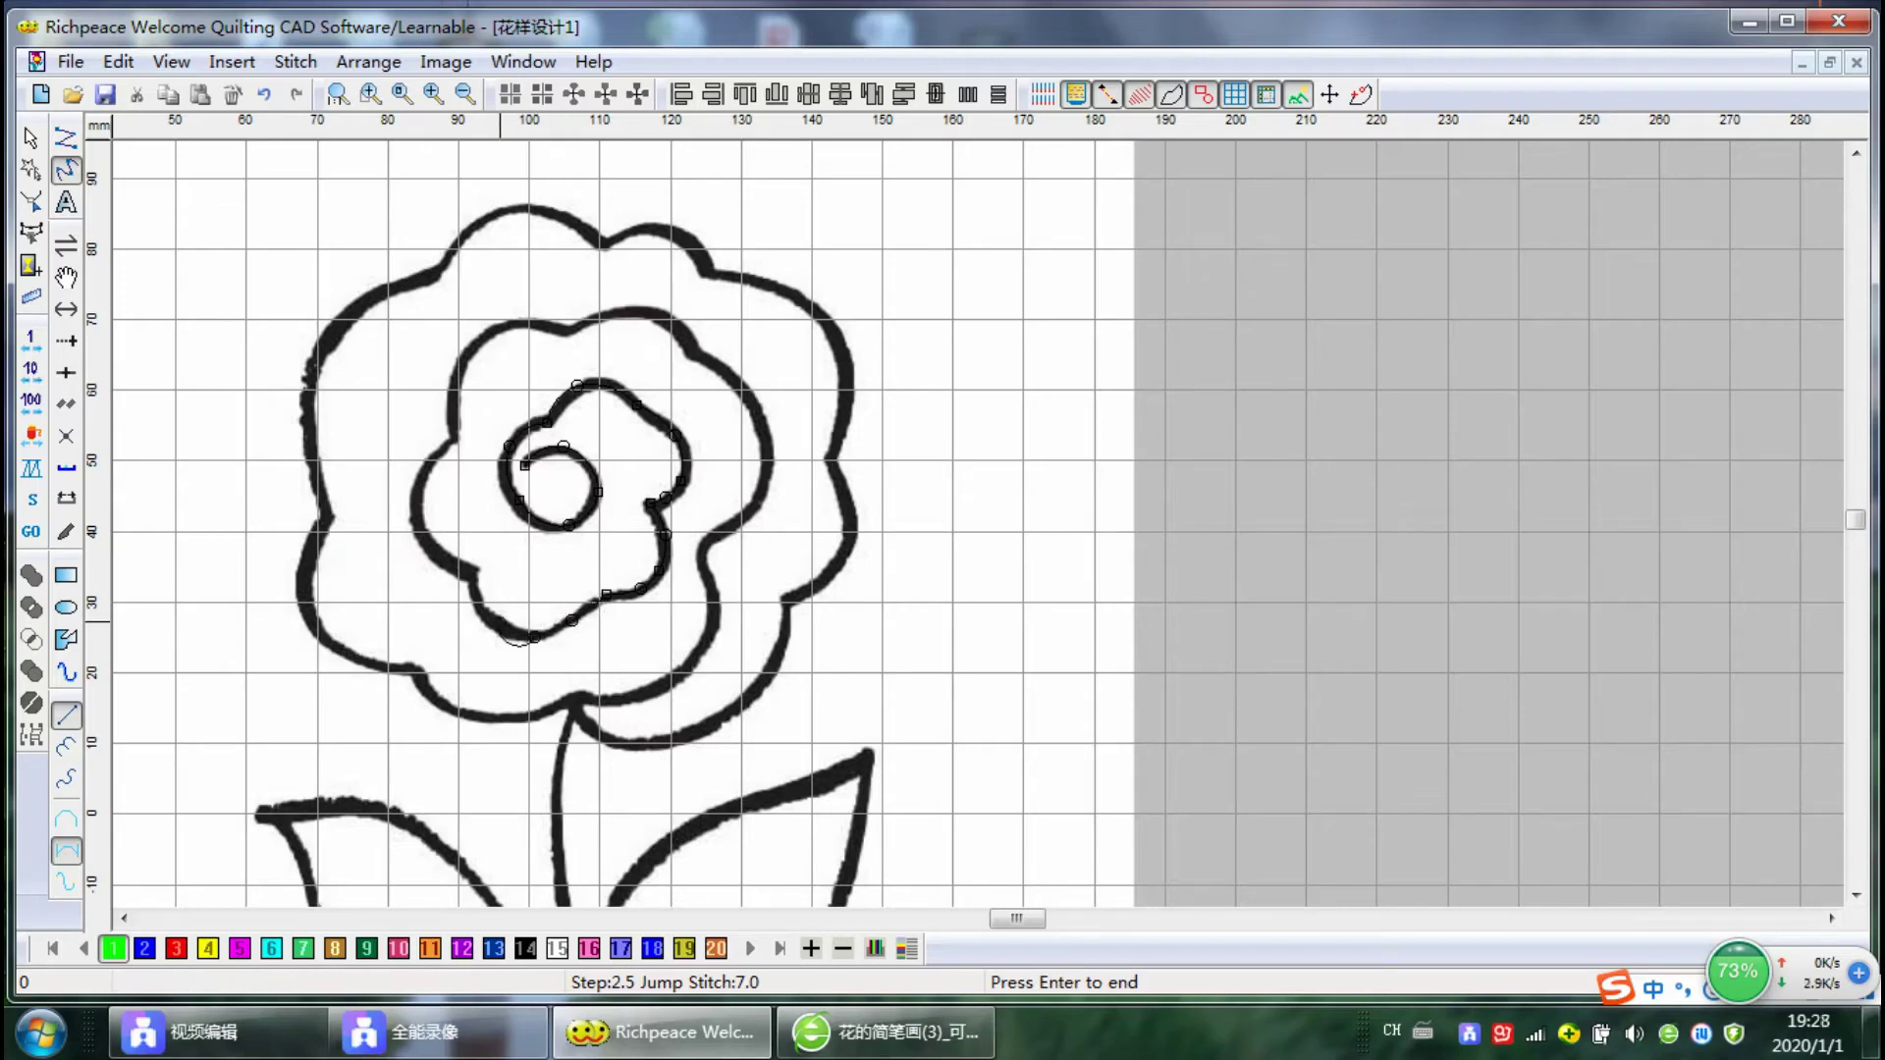
# Trace the middle petal ring with arcs, up its left side, over the top and down the right side to the stem's top
pyautogui.click(441, 548)
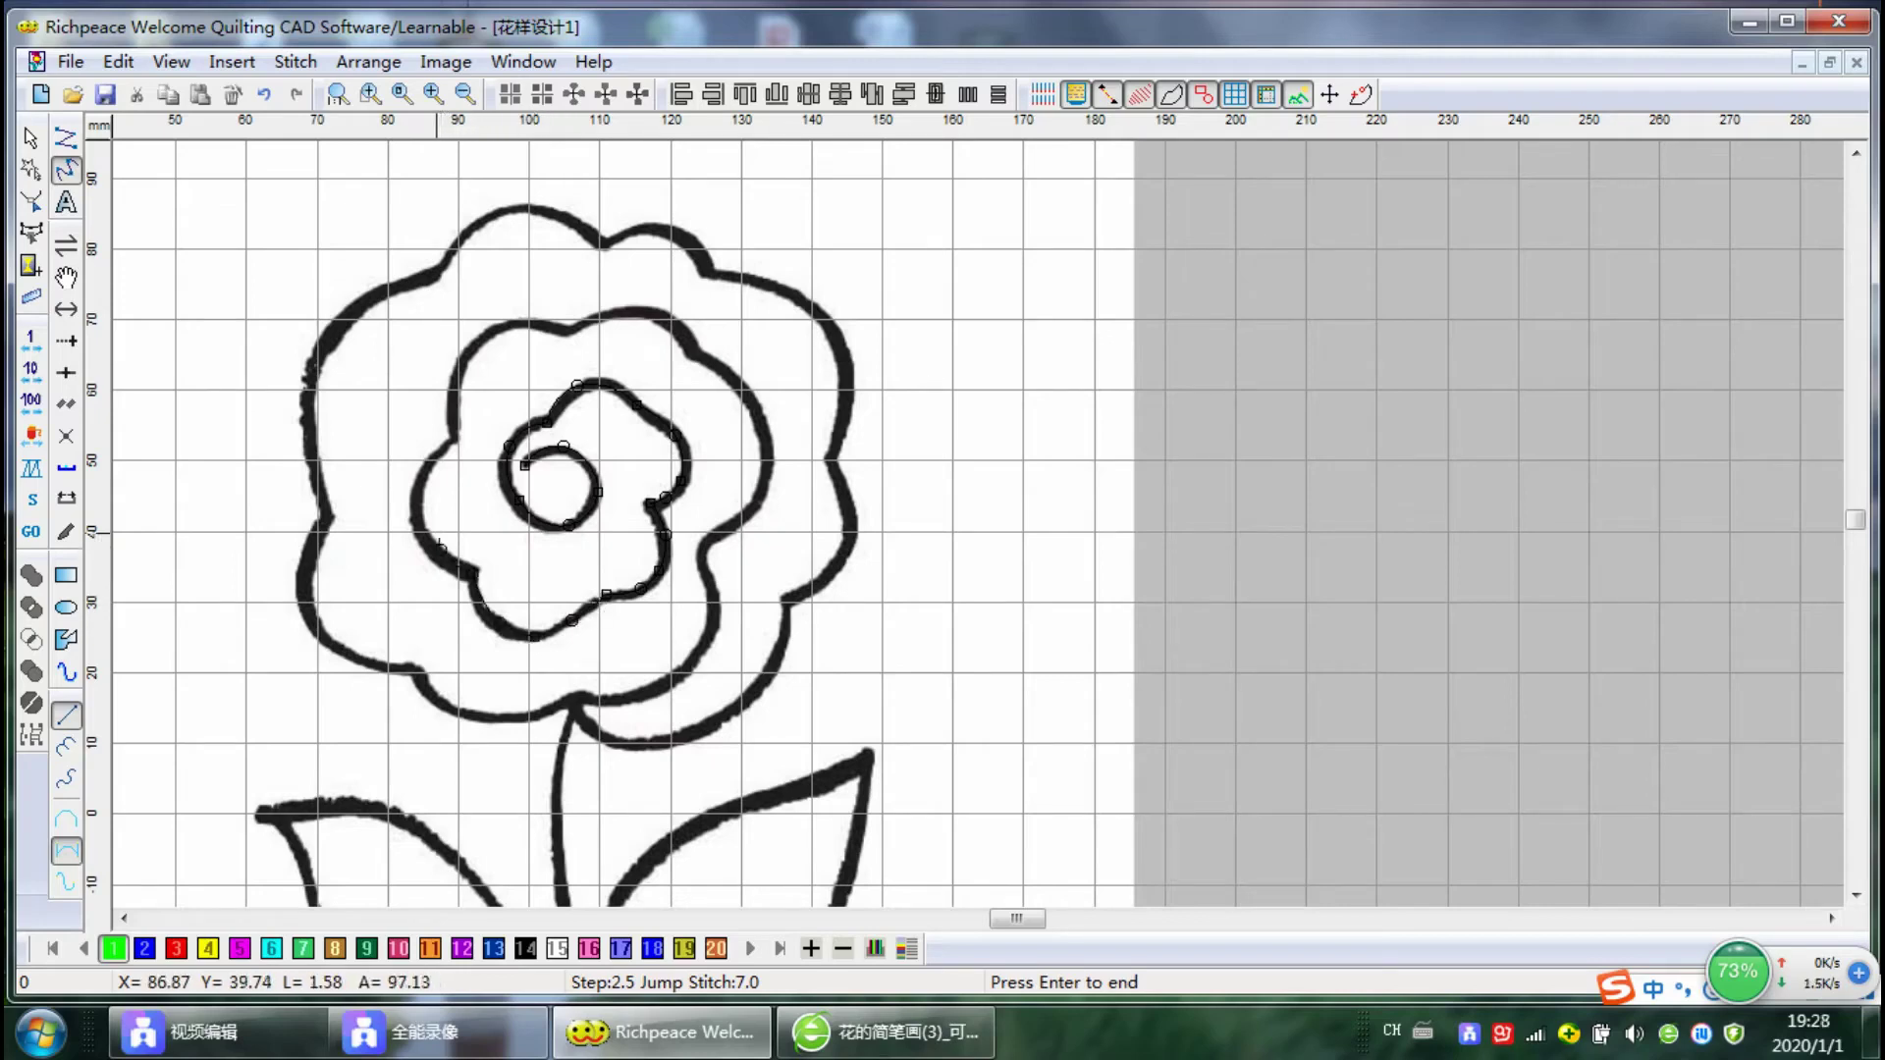
pyautogui.click(421, 499)
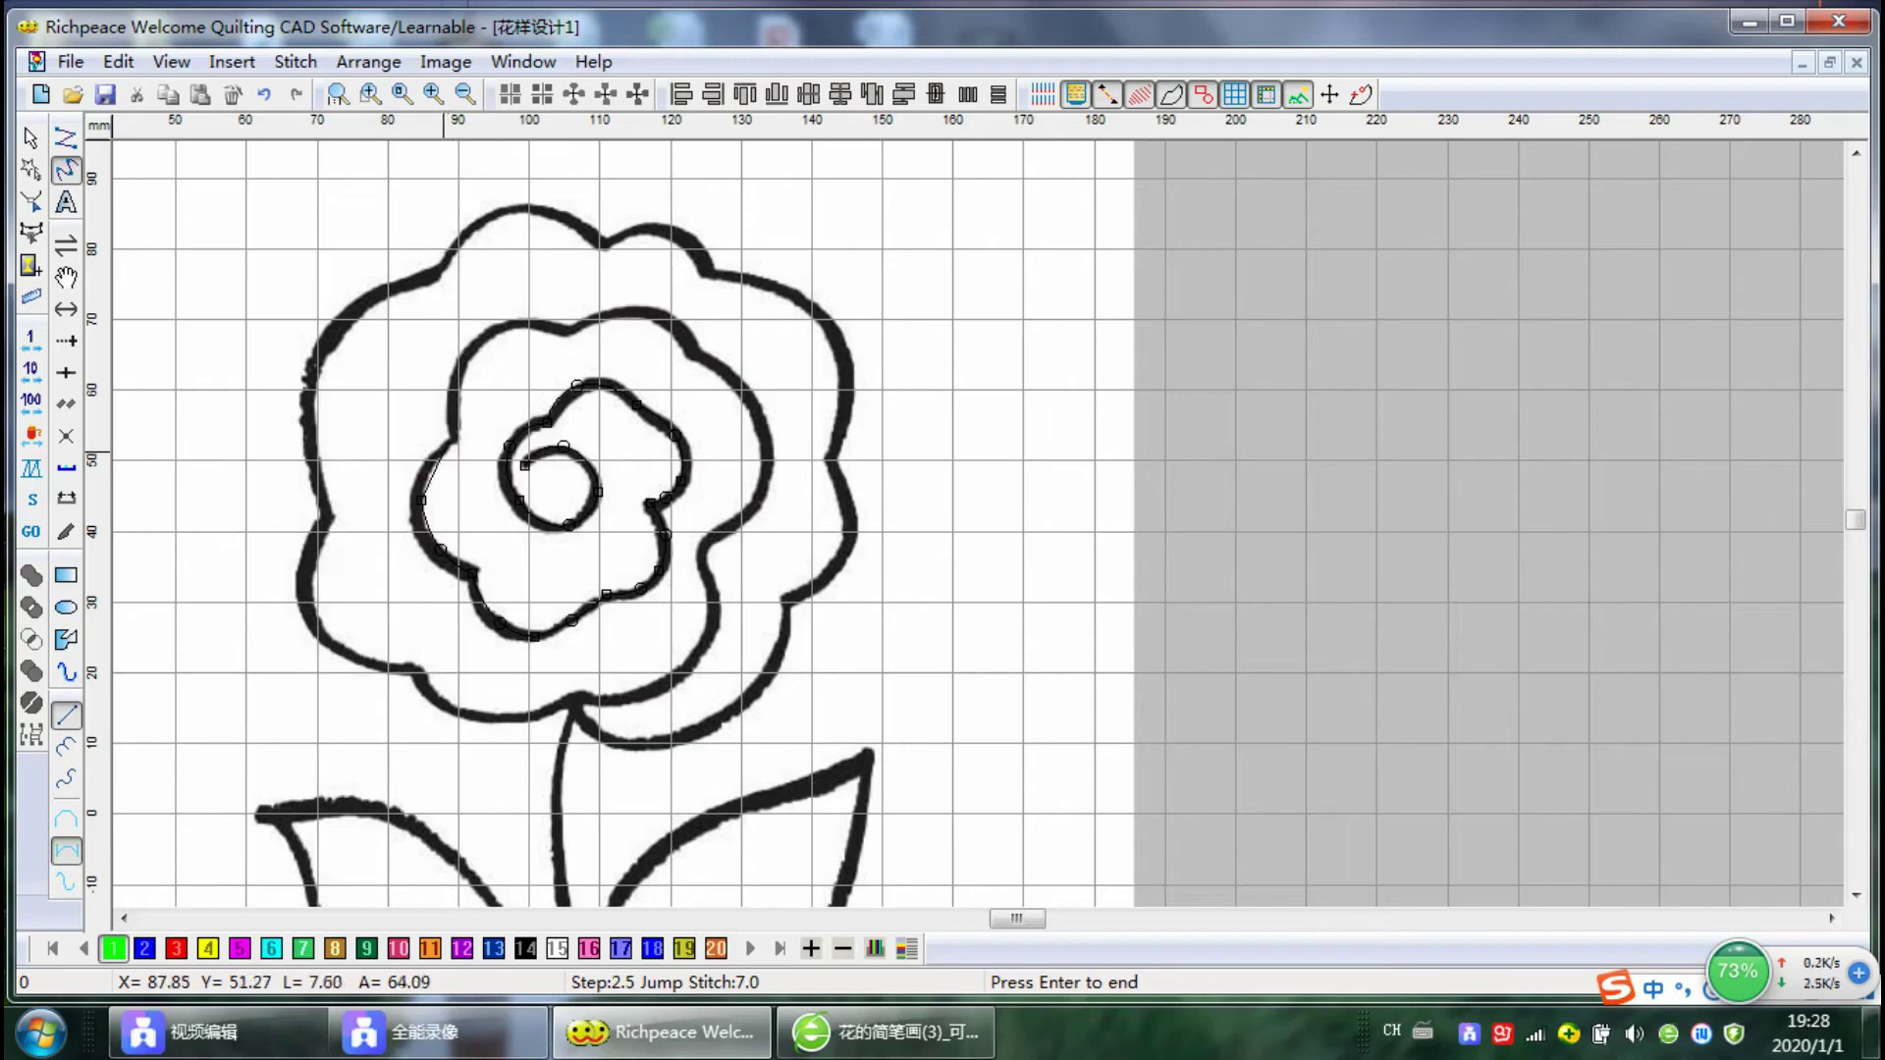
pyautogui.click(436, 452)
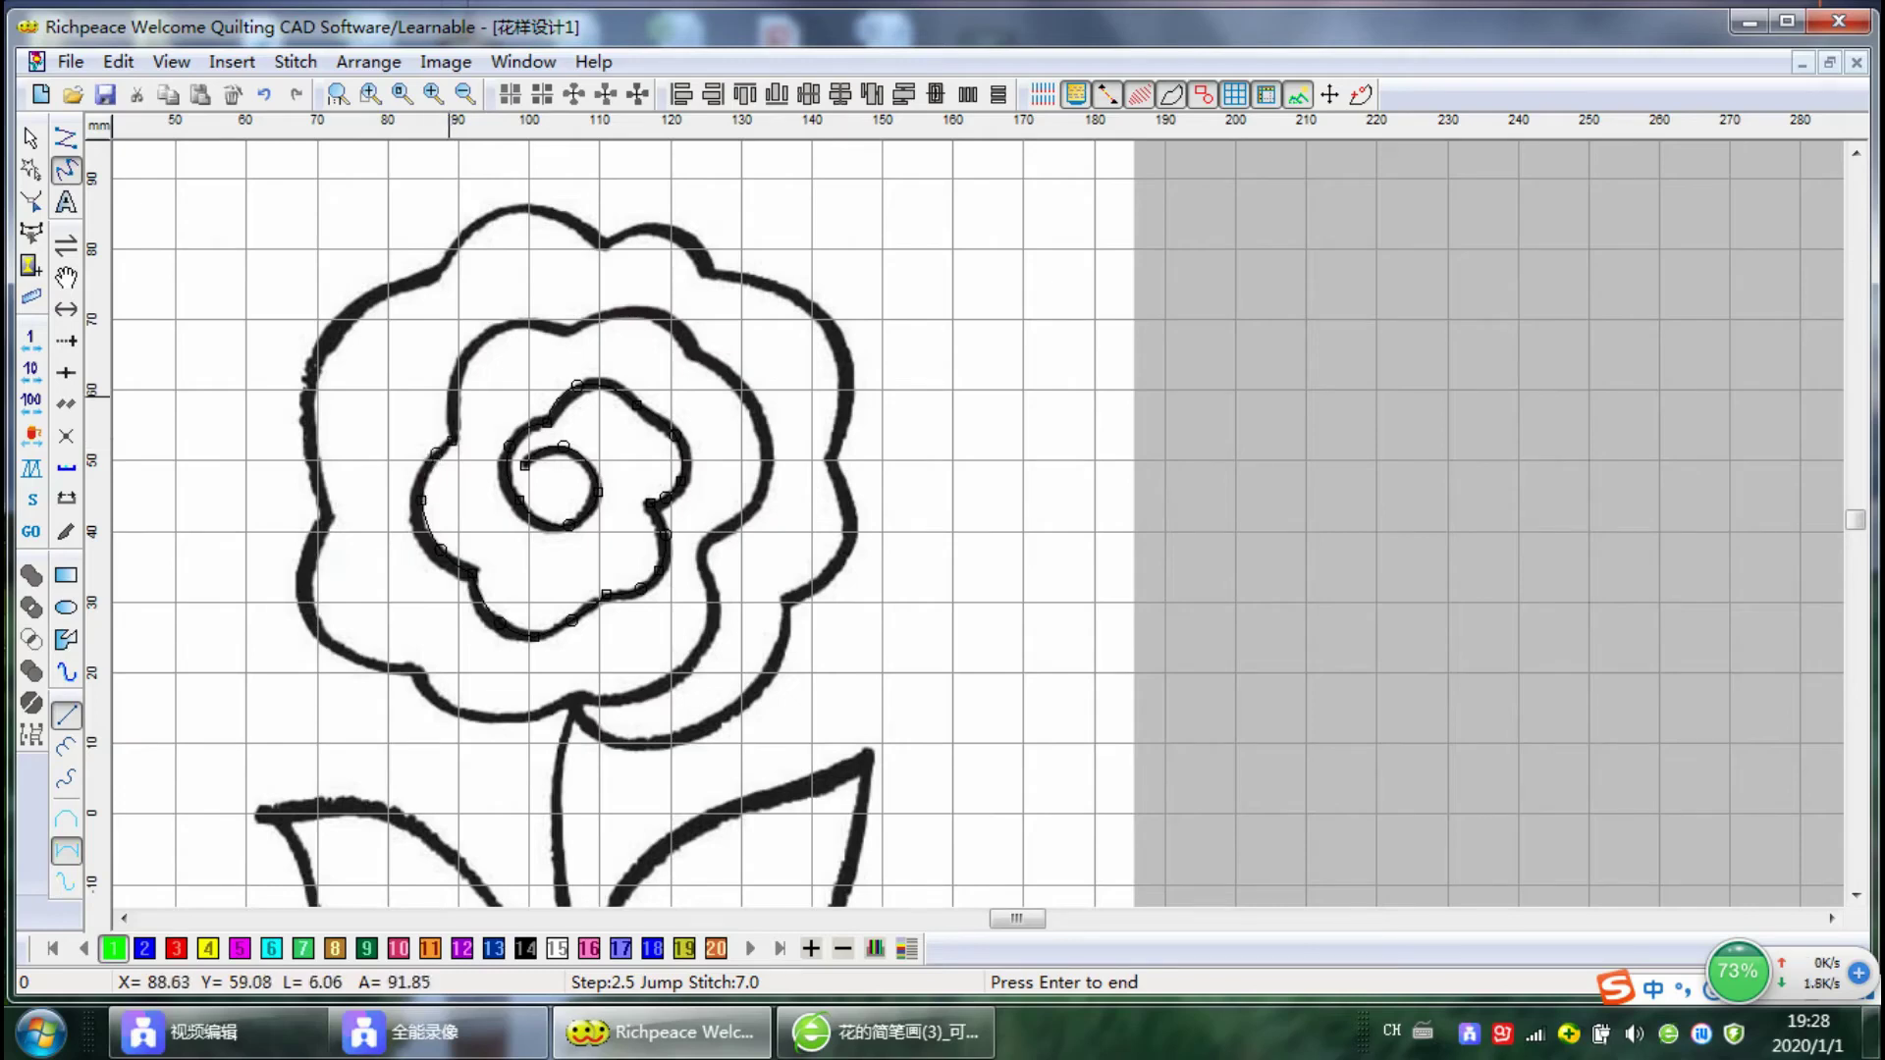
pyautogui.click(452, 389)
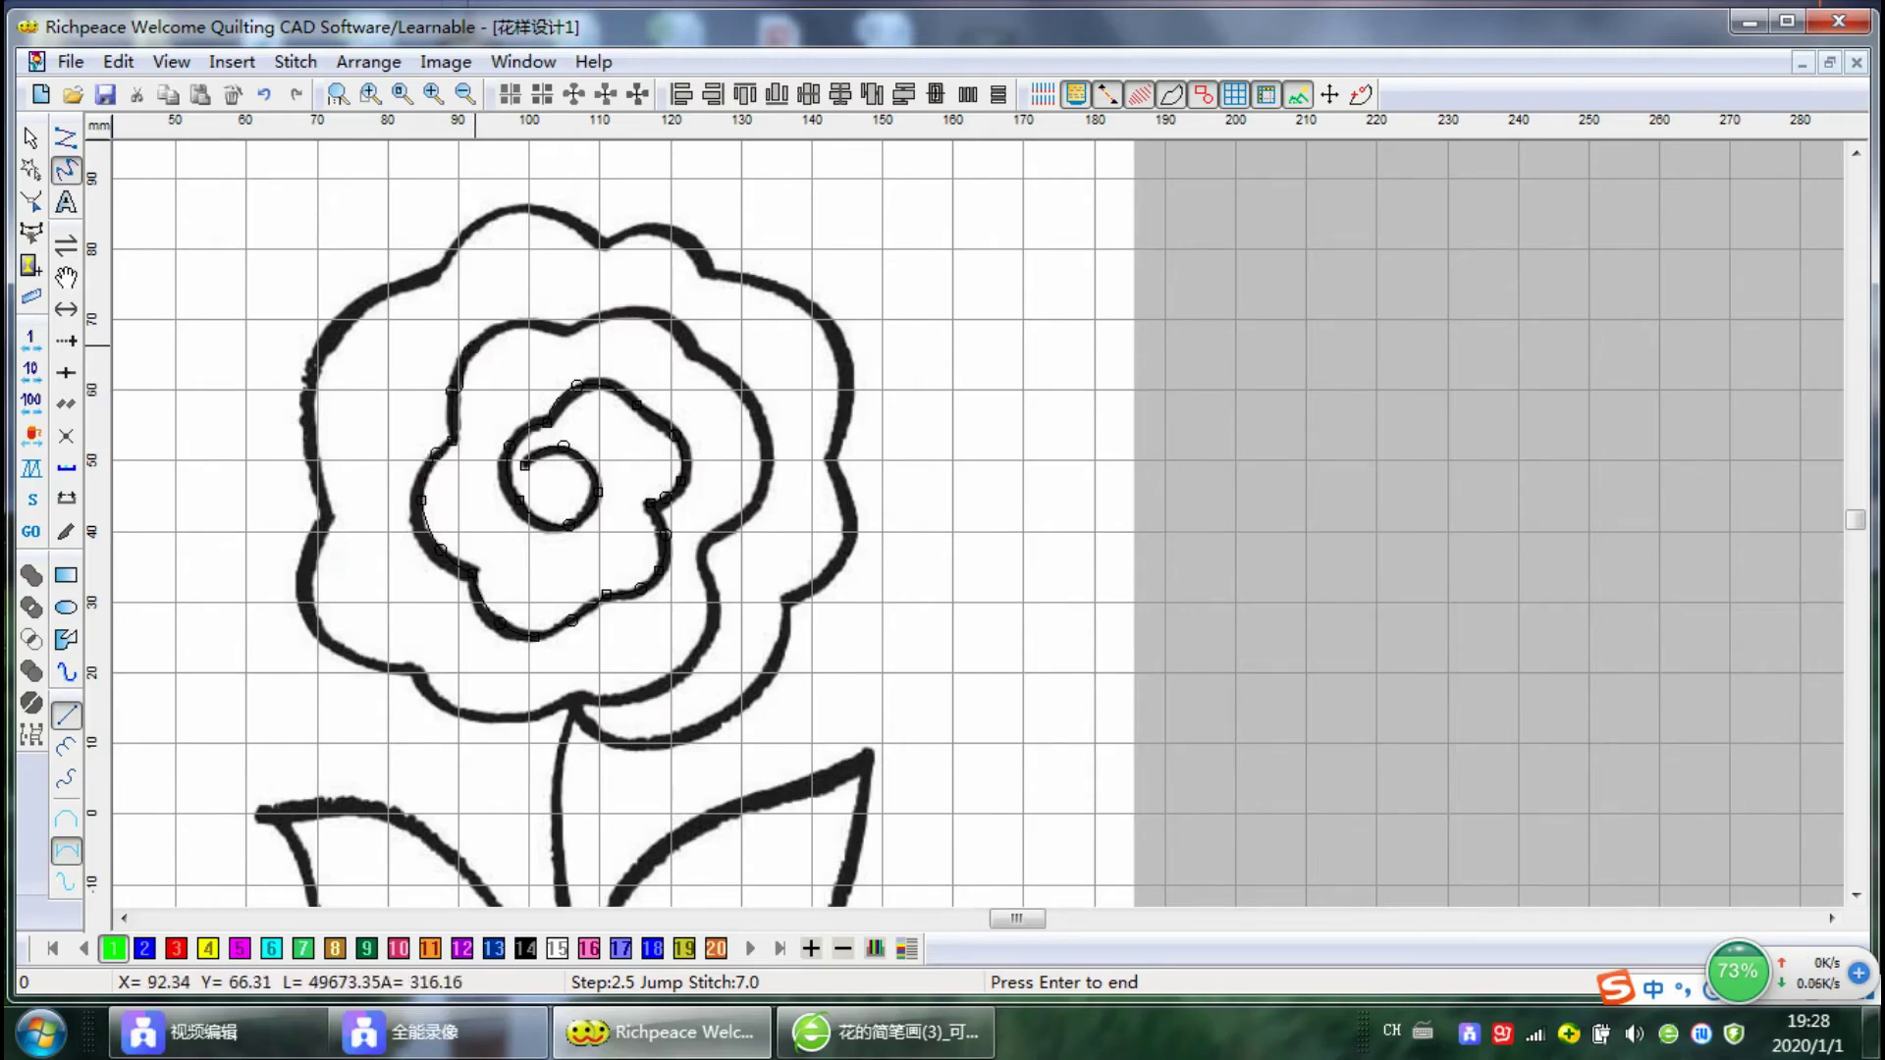
pyautogui.click(562, 328)
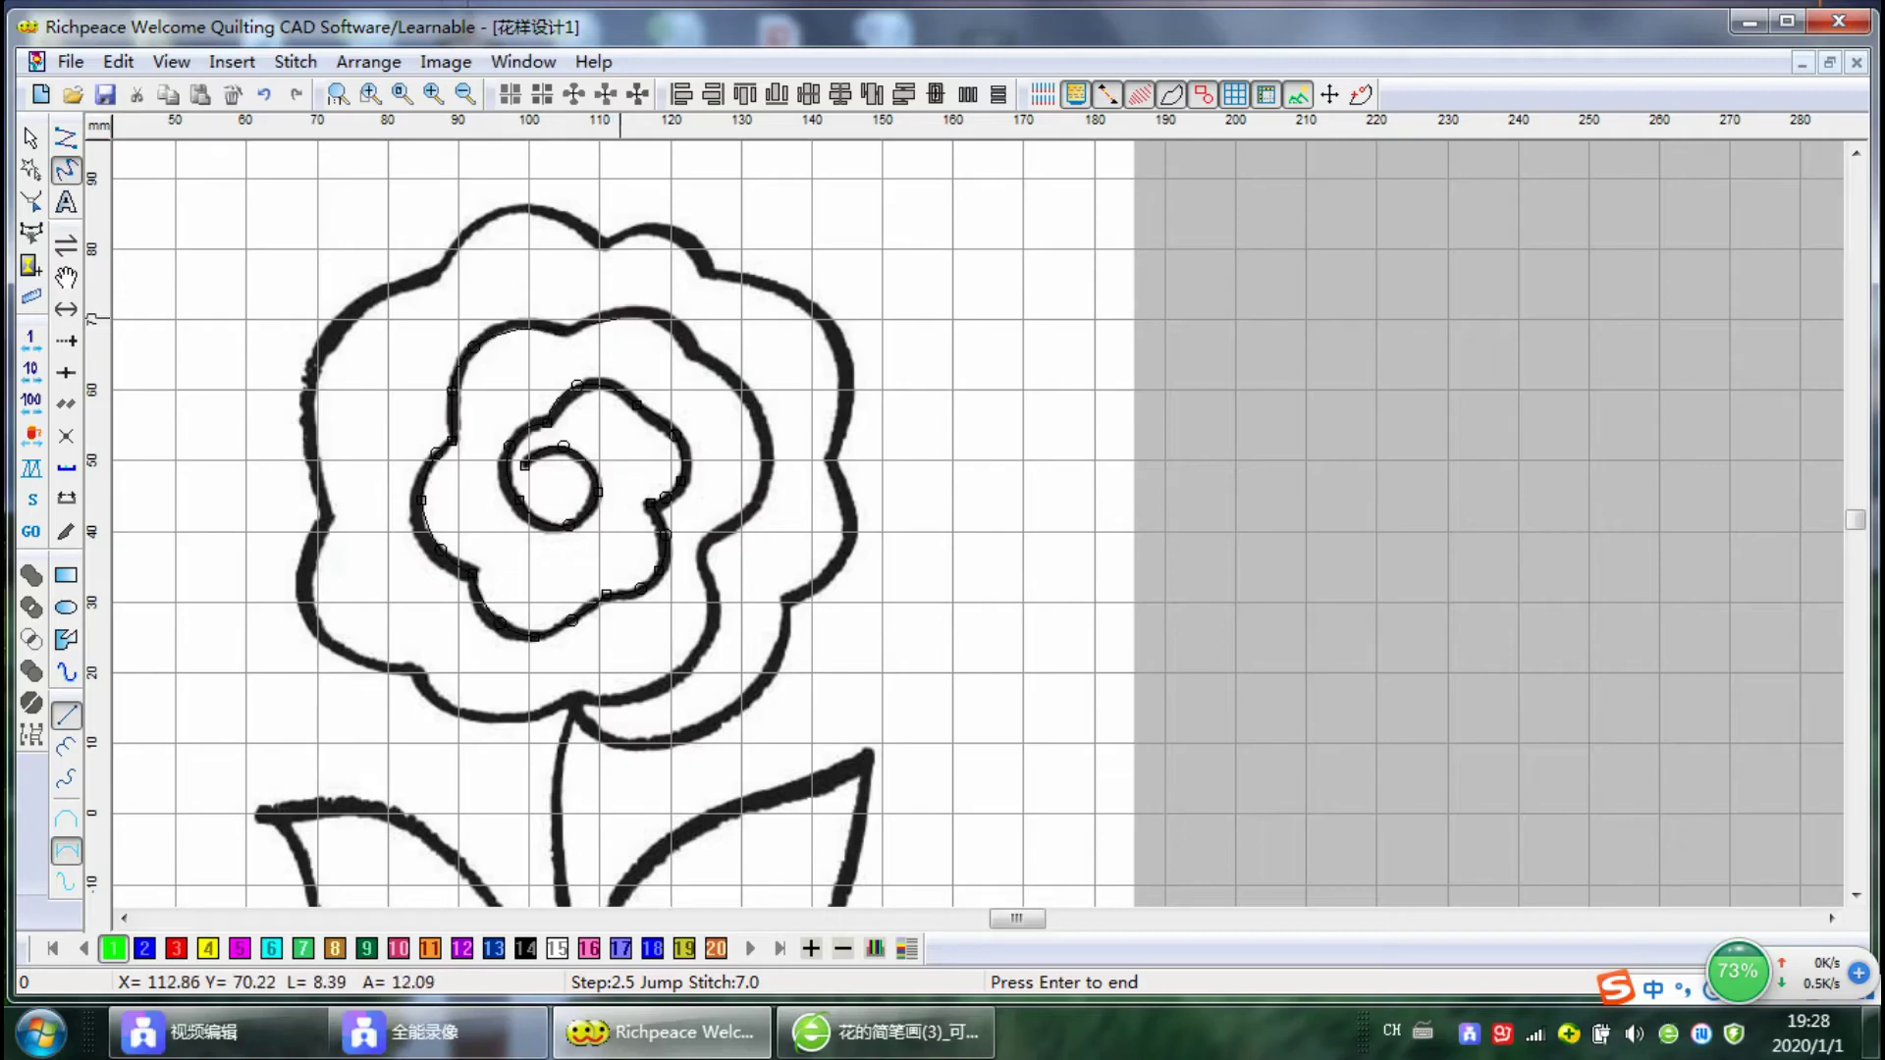
pyautogui.click(613, 310)
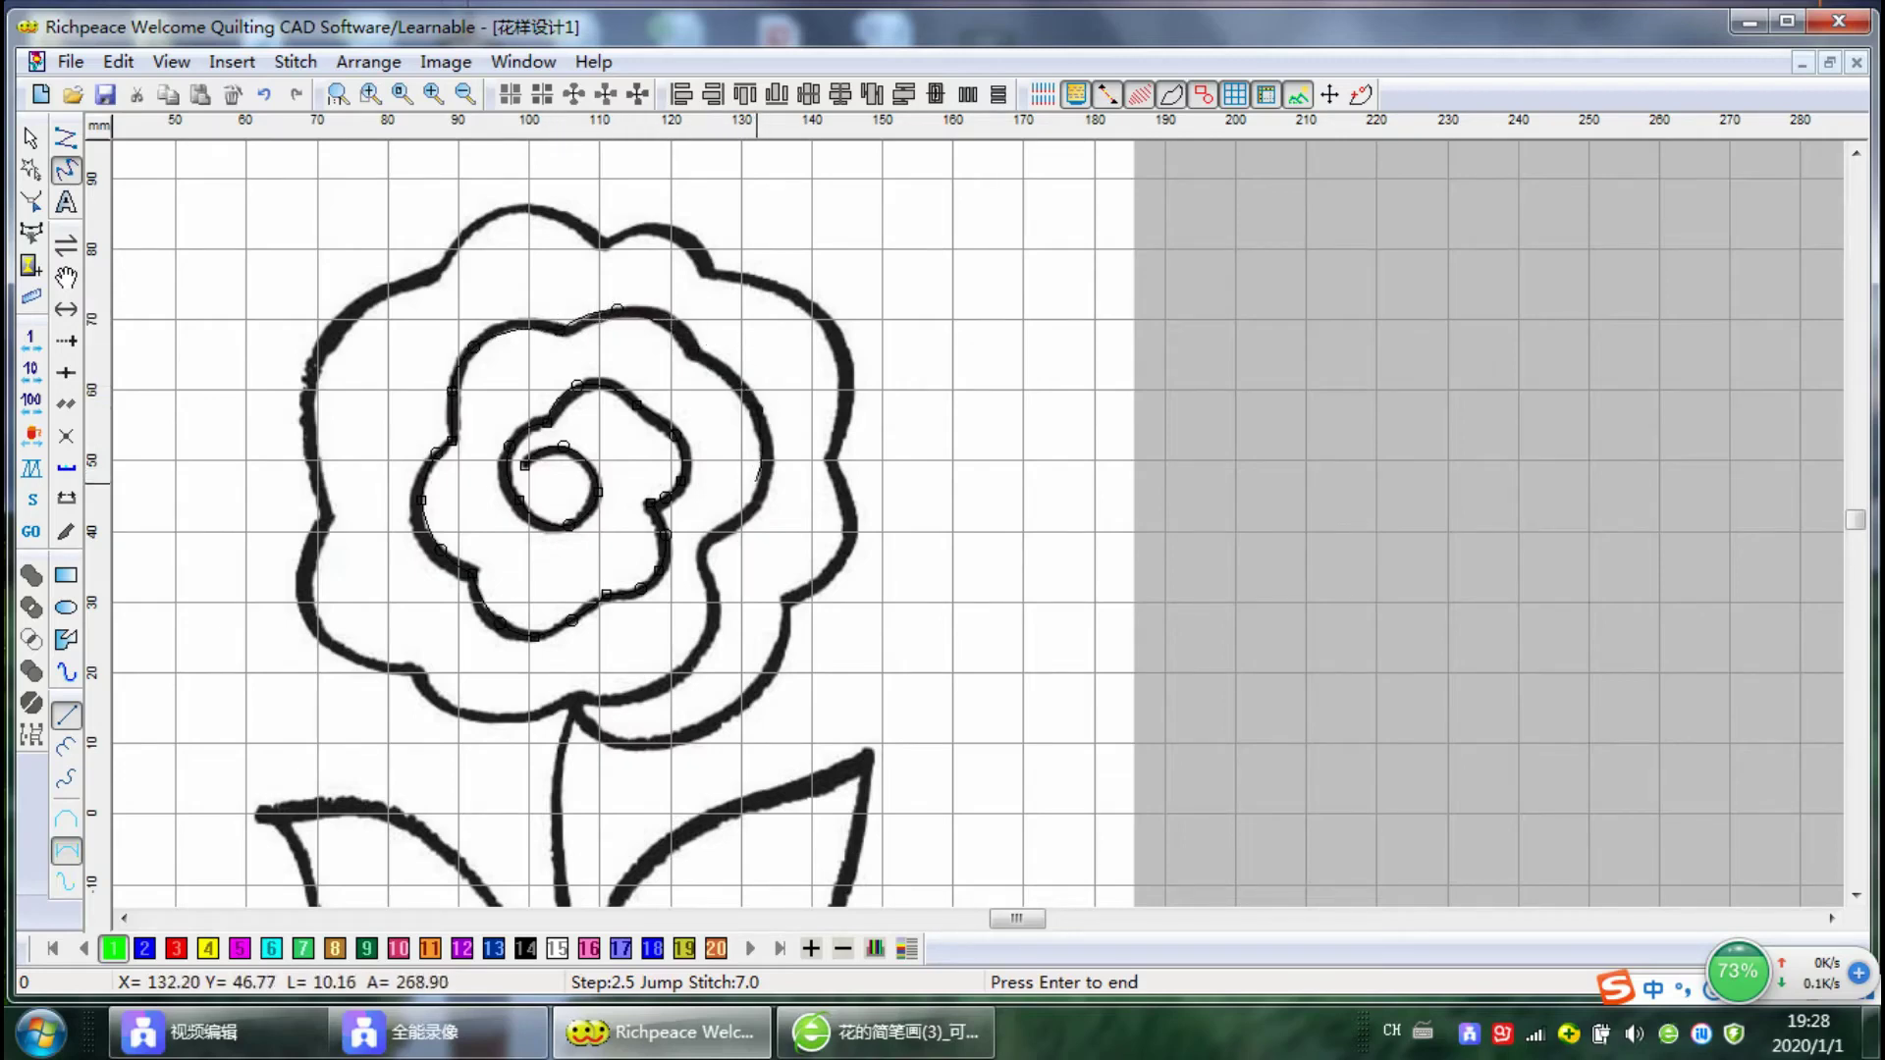
pyautogui.click(756, 489)
pyautogui.click(734, 528)
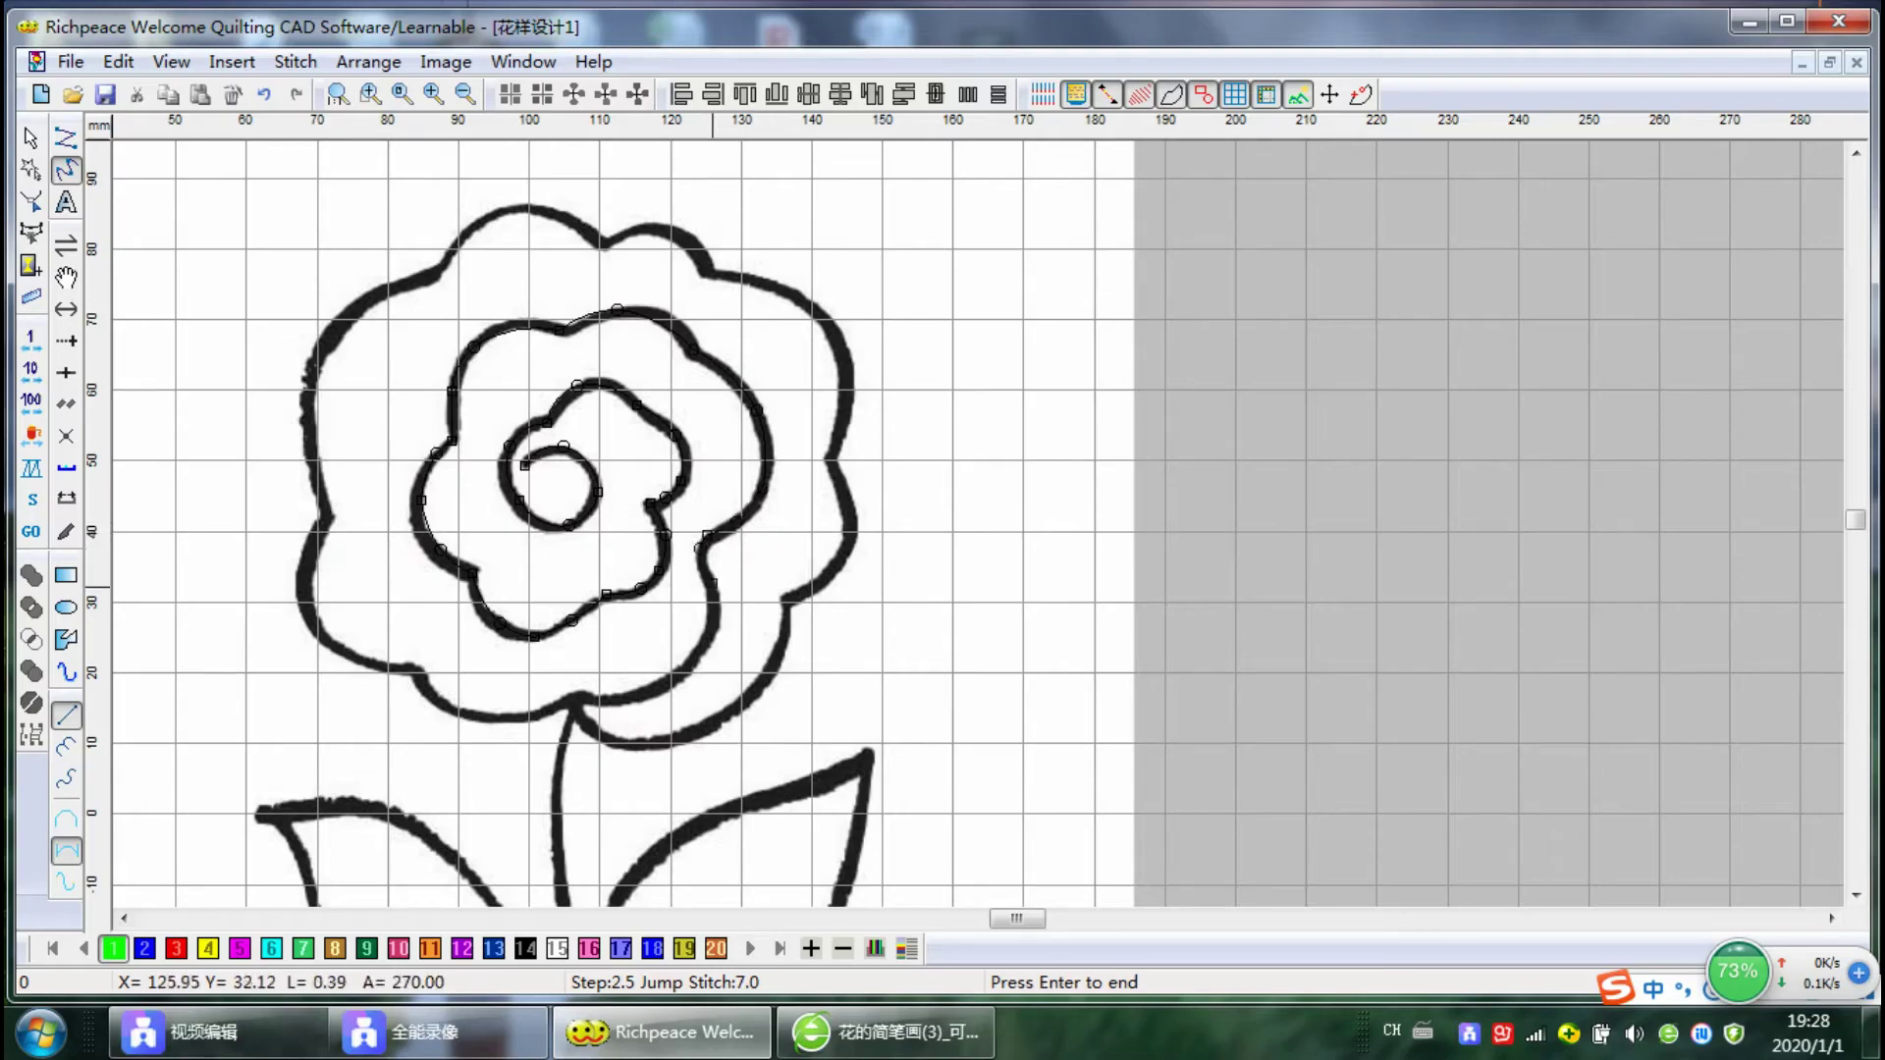
pyautogui.click(688, 661)
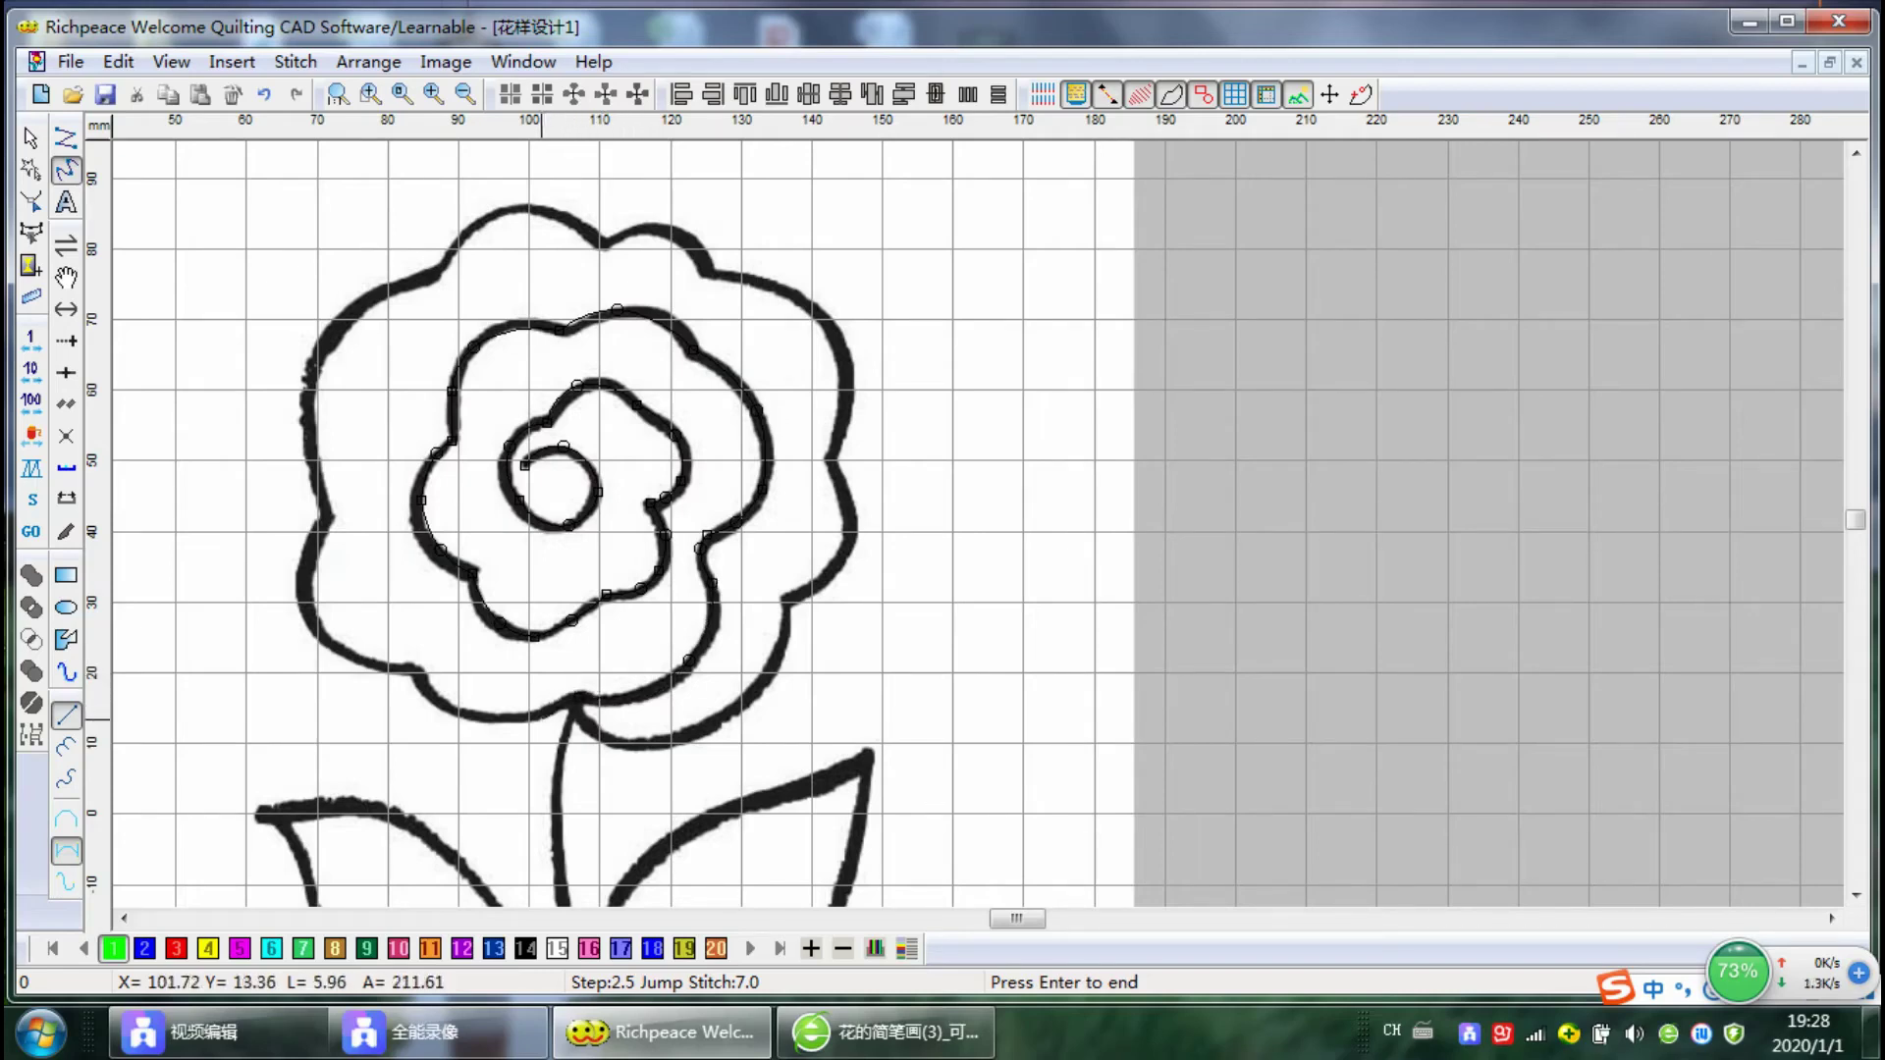
# Trace the outer petals with arcs from the stem's top along the lower left, up the left side and across the top
pyautogui.click(475, 719)
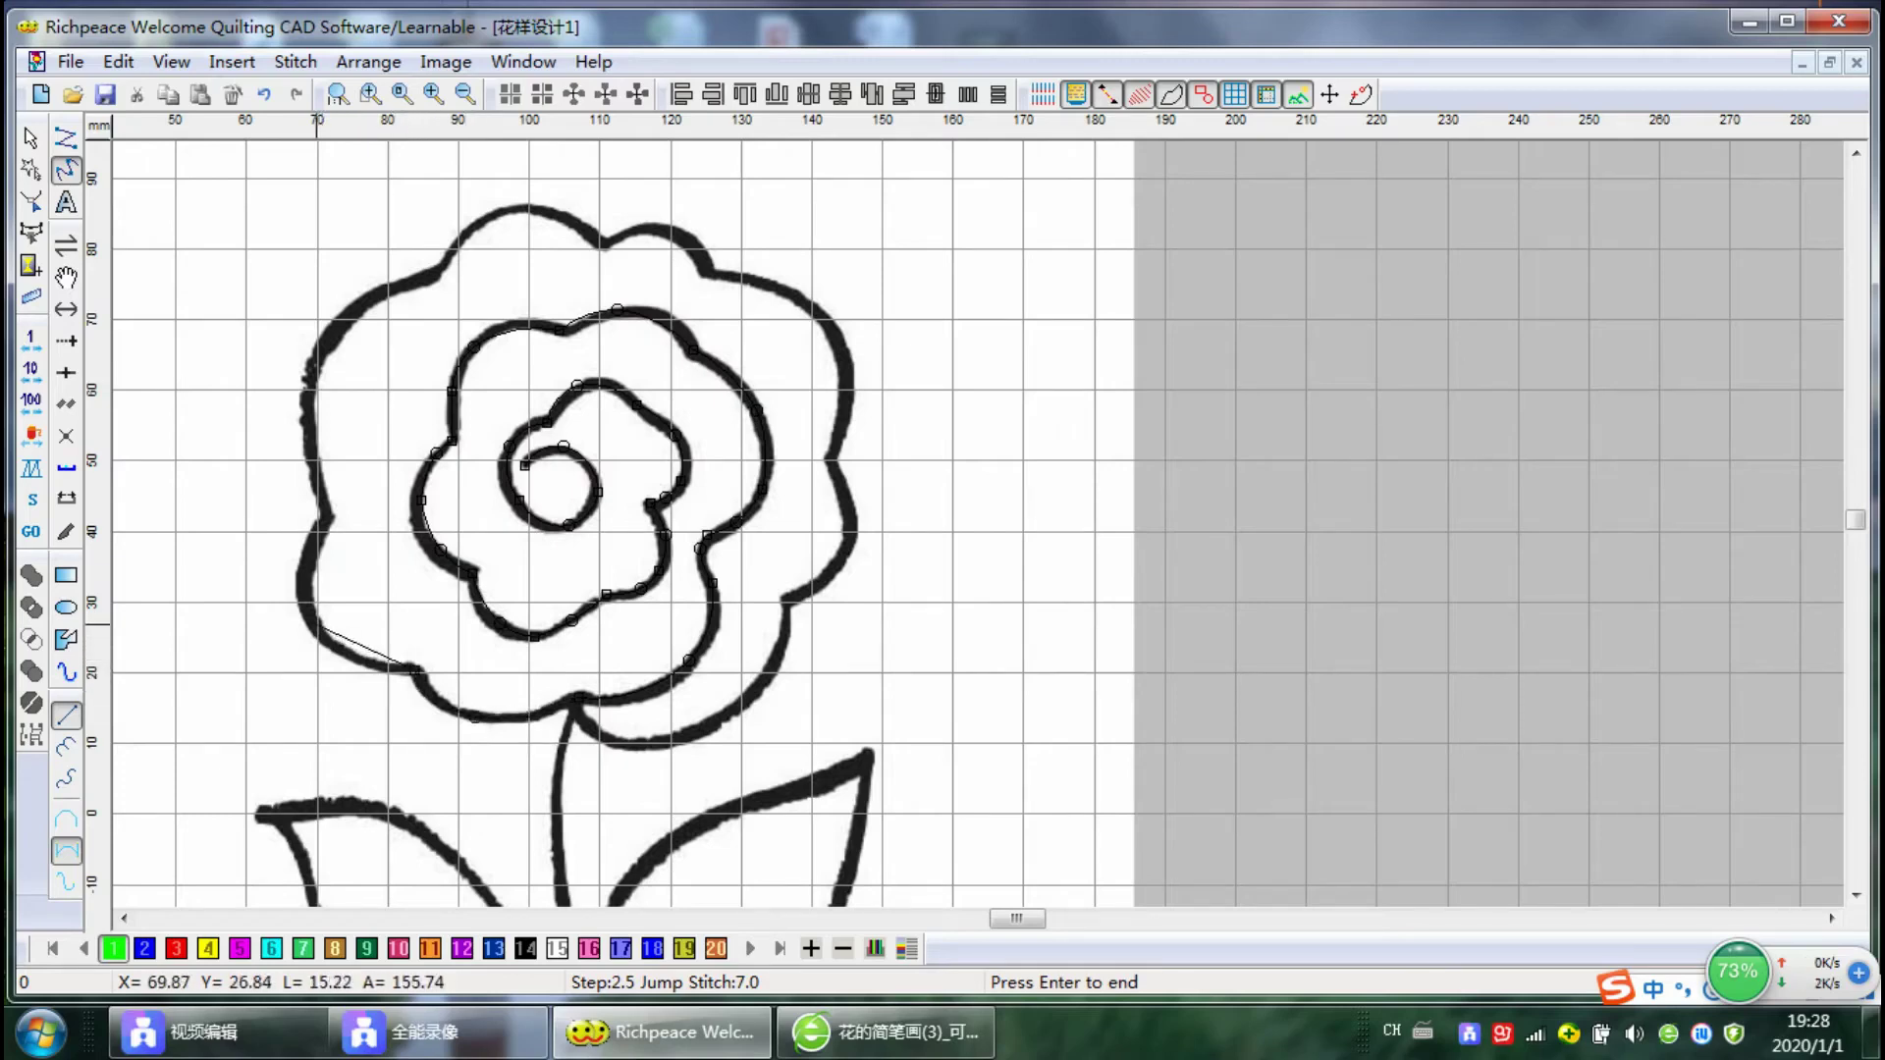
pyautogui.click(317, 625)
pyautogui.click(319, 337)
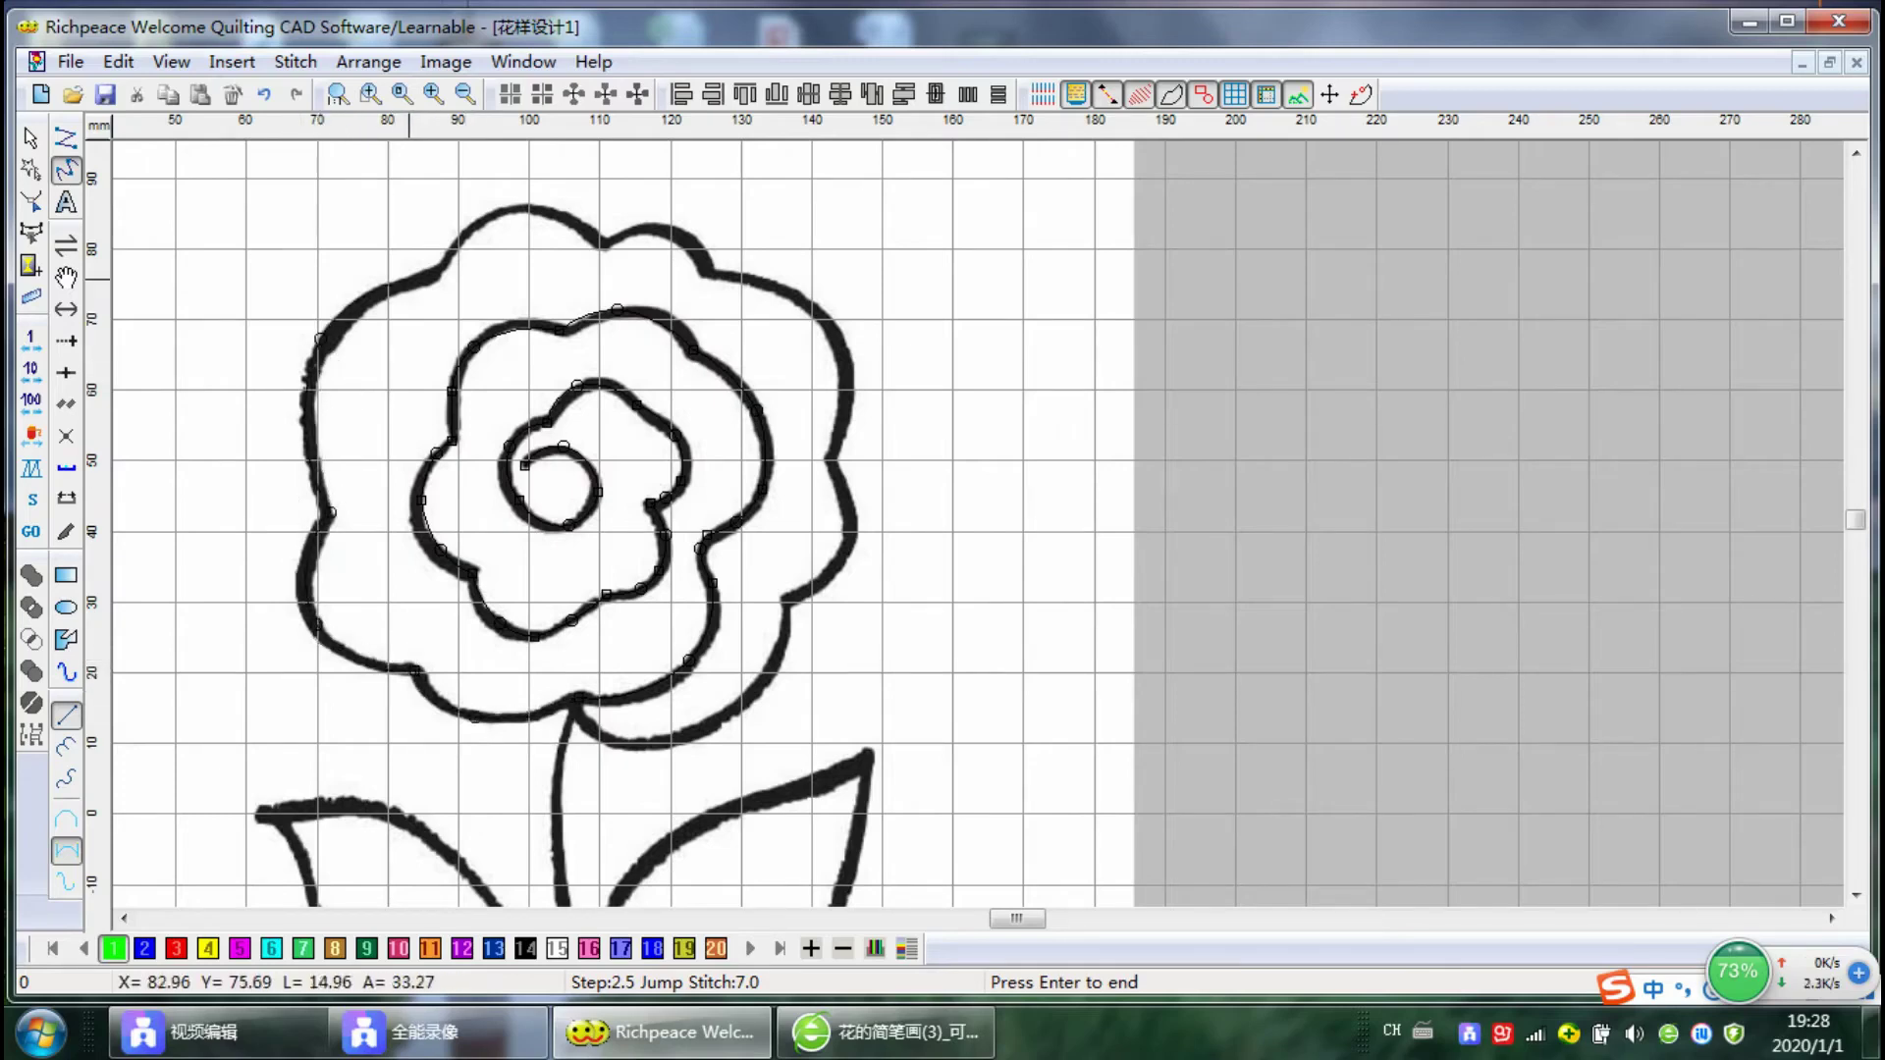
pyautogui.click(500, 209)
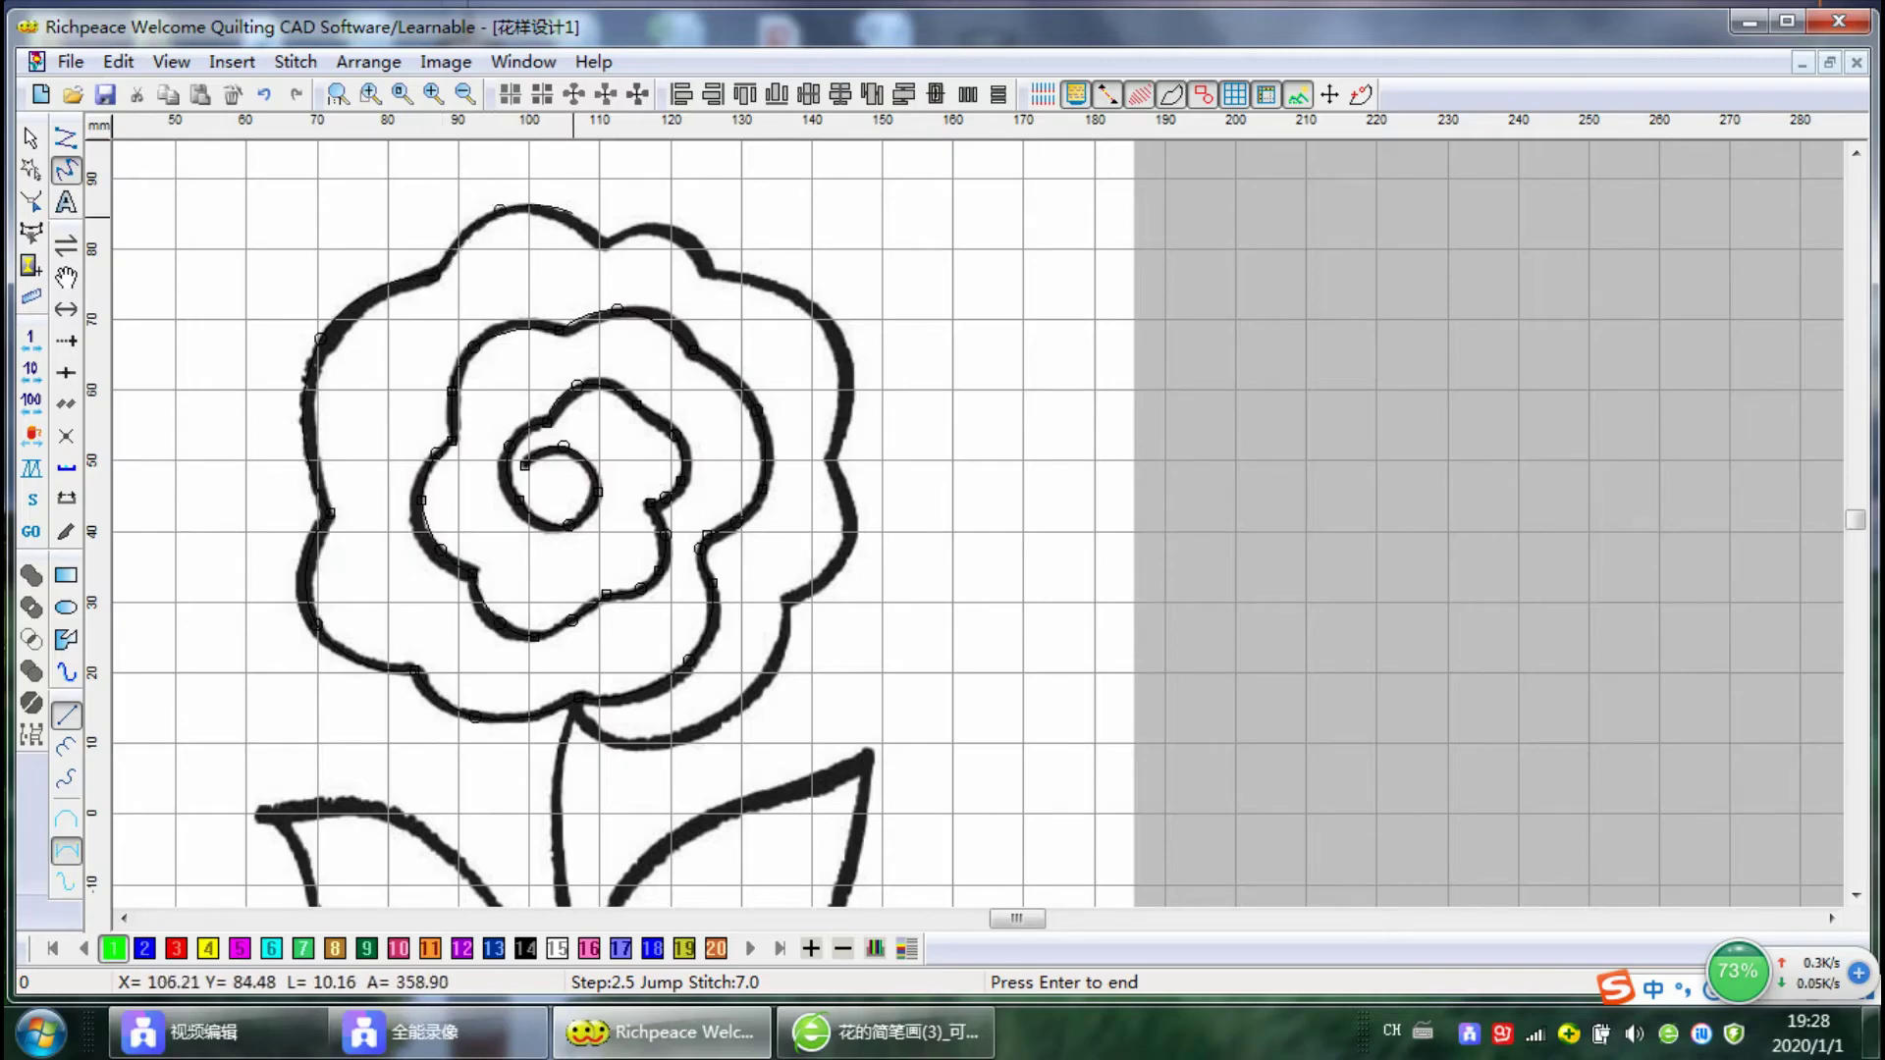
pyautogui.click(670, 232)
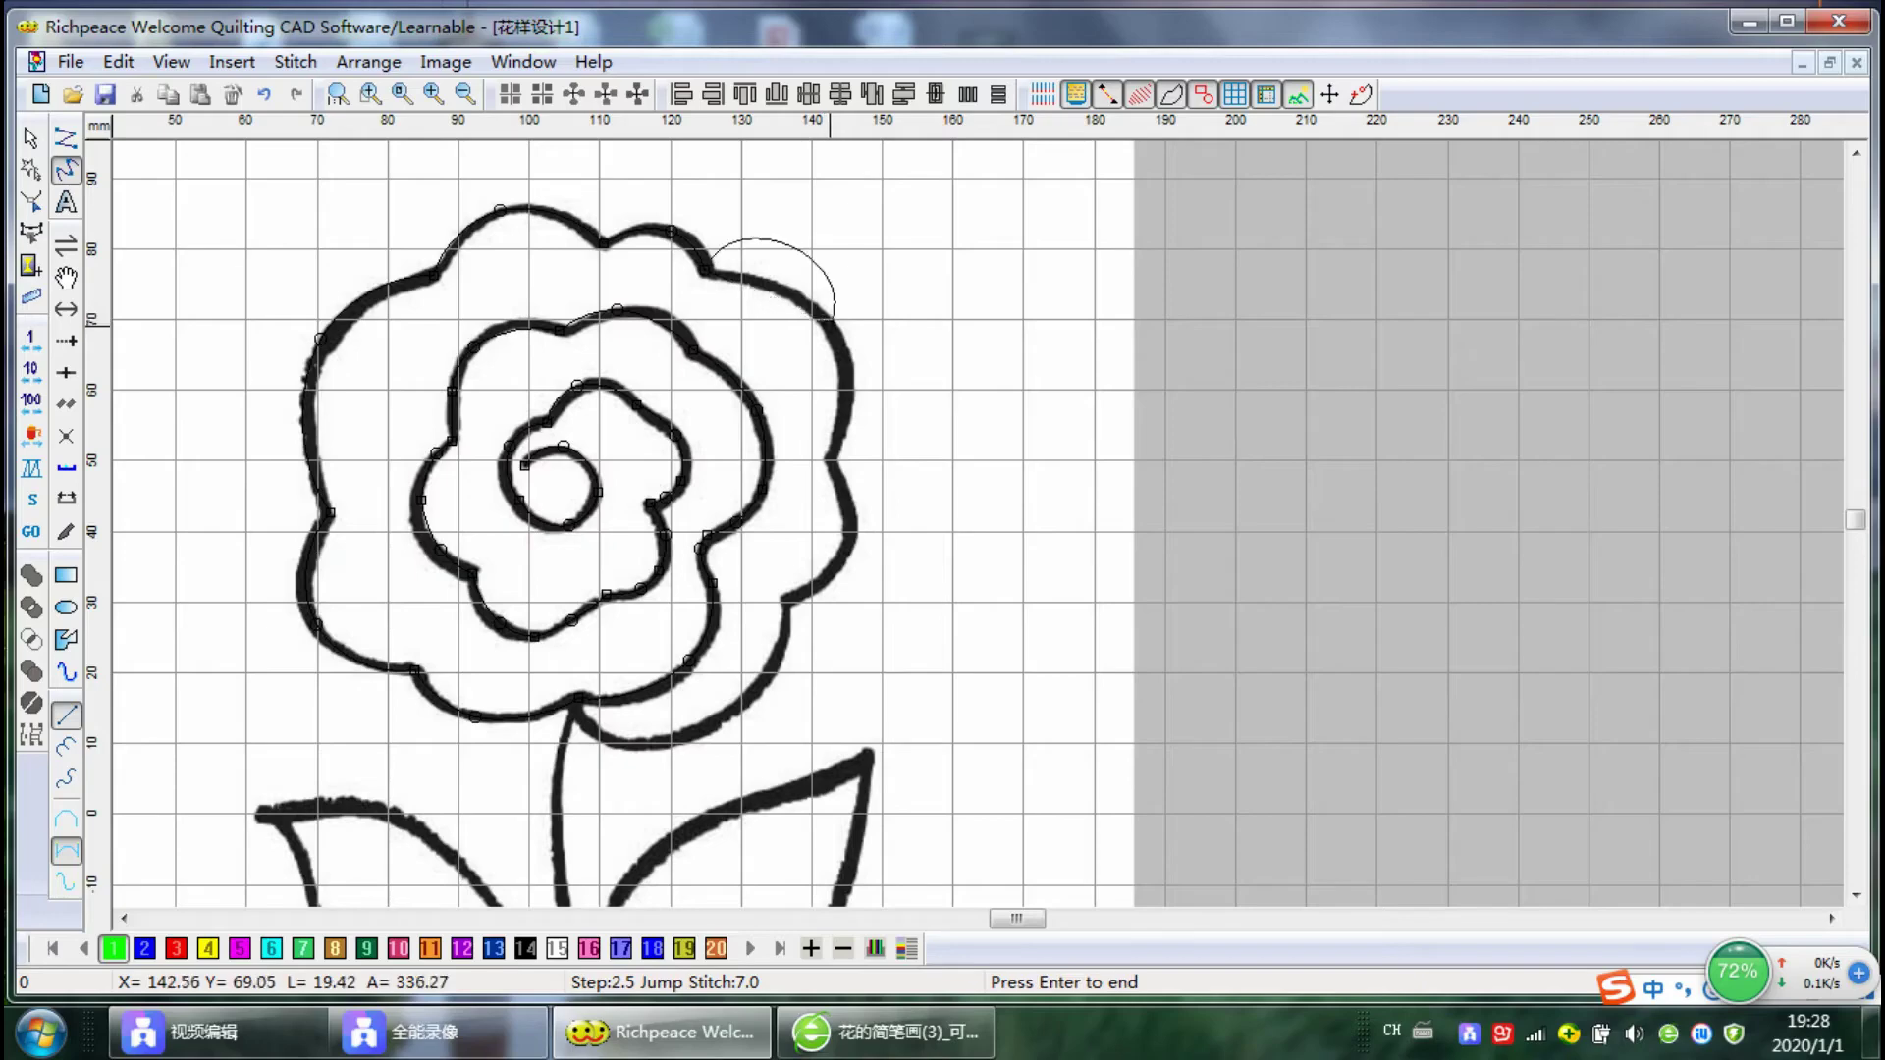
# Trace the outer petals down the flower's right side and along the lower right back to the stem's top
pyautogui.click(830, 327)
pyautogui.click(830, 456)
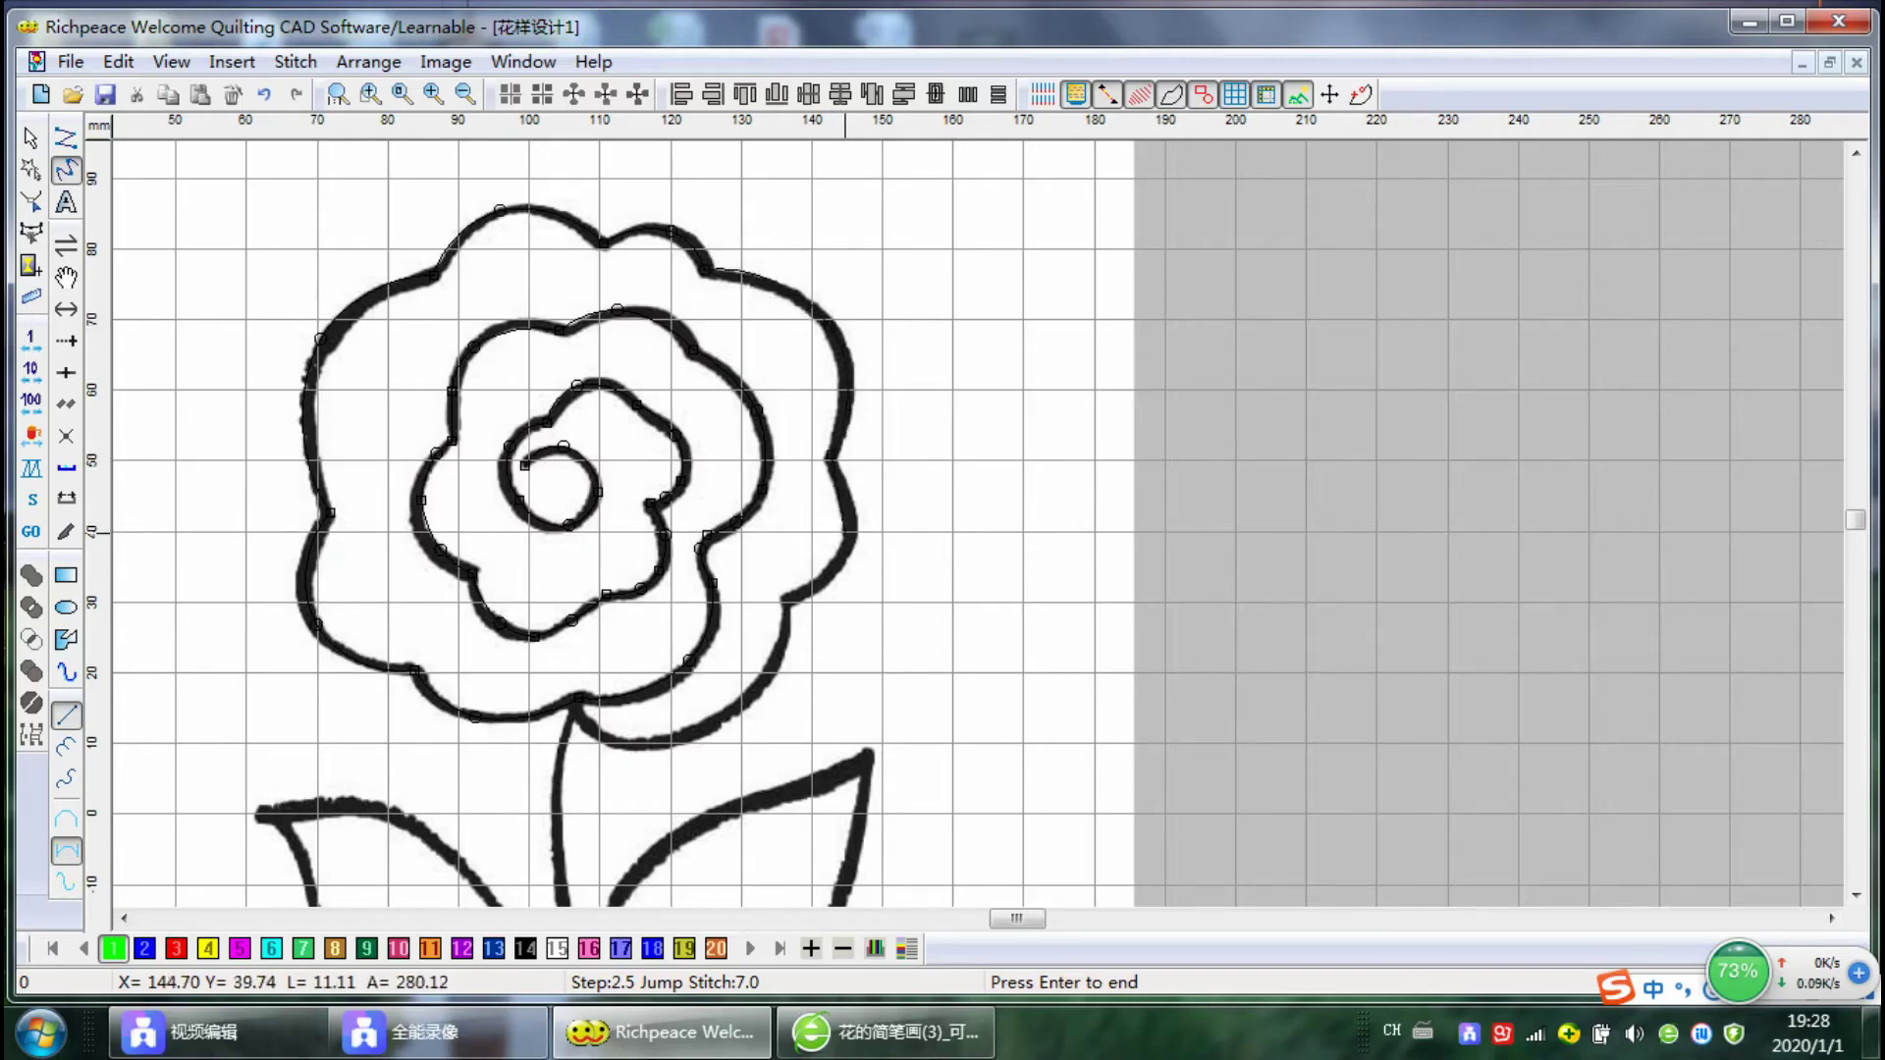
pyautogui.click(844, 533)
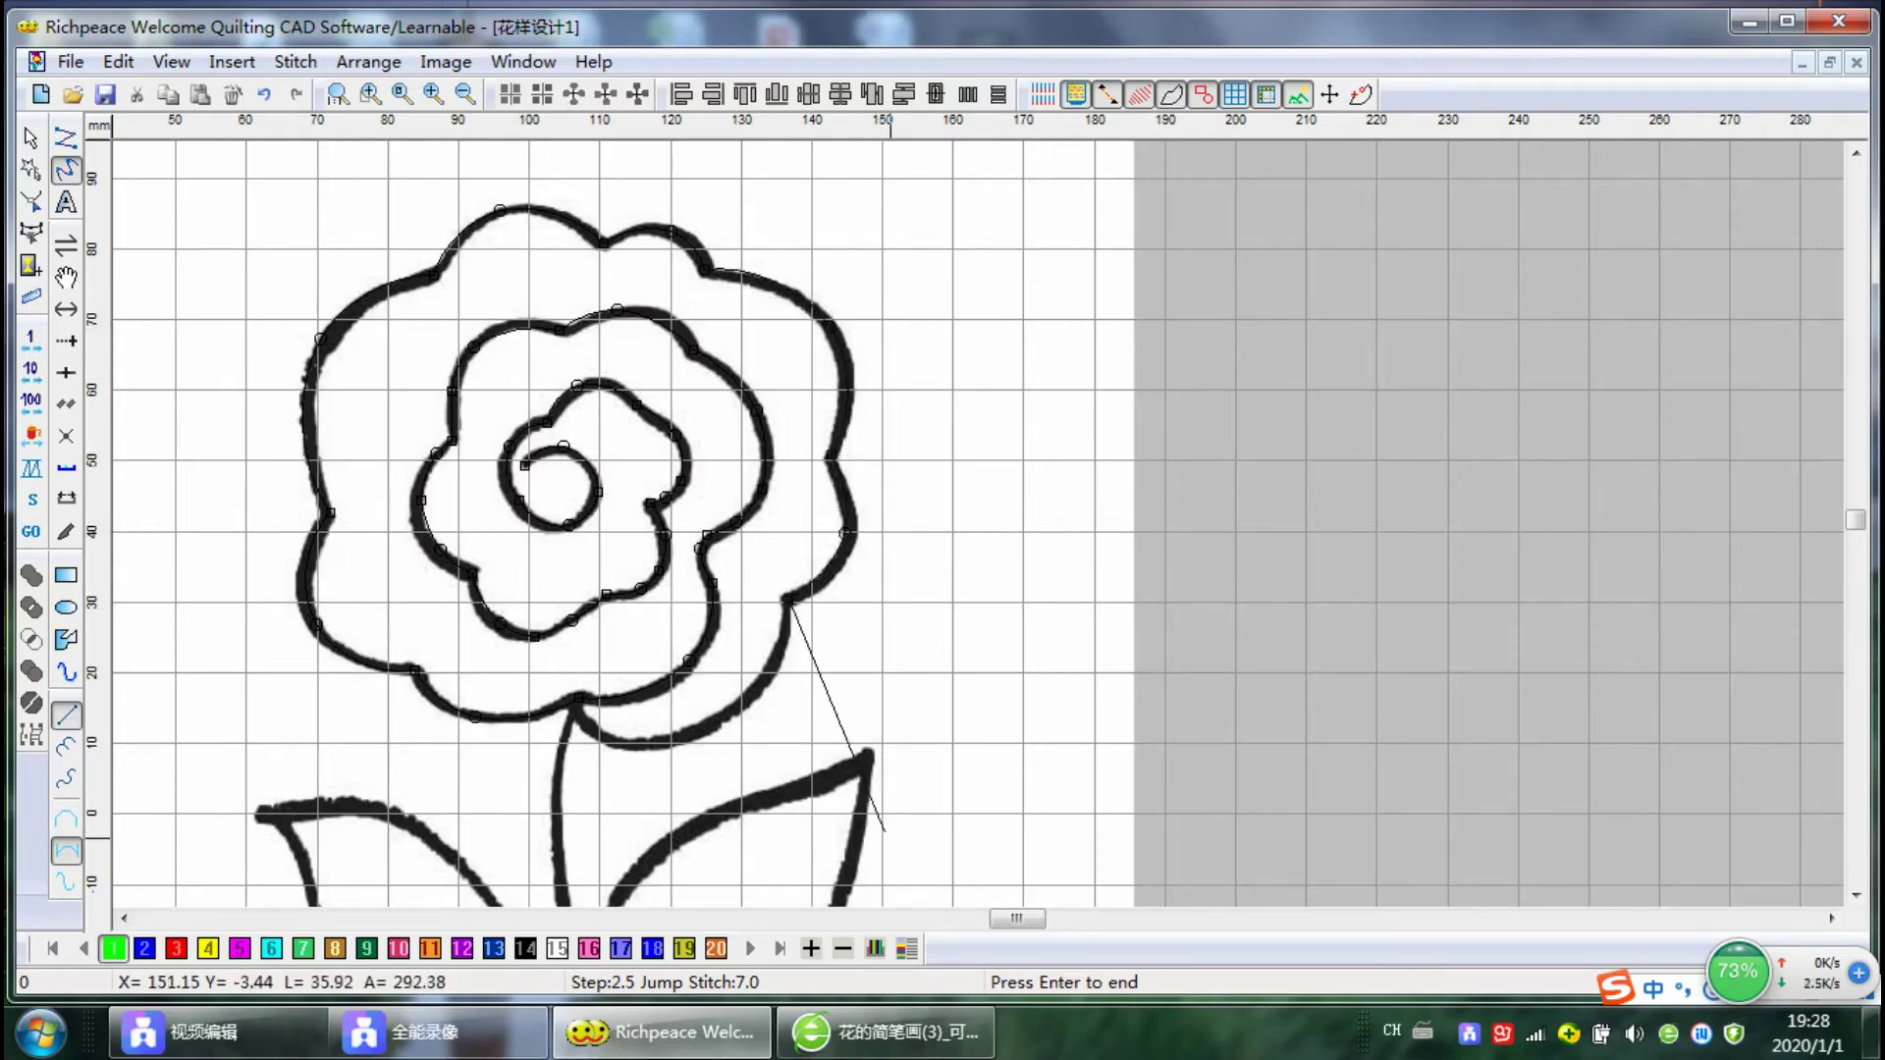
pyautogui.scroll(-3, 871, 779)
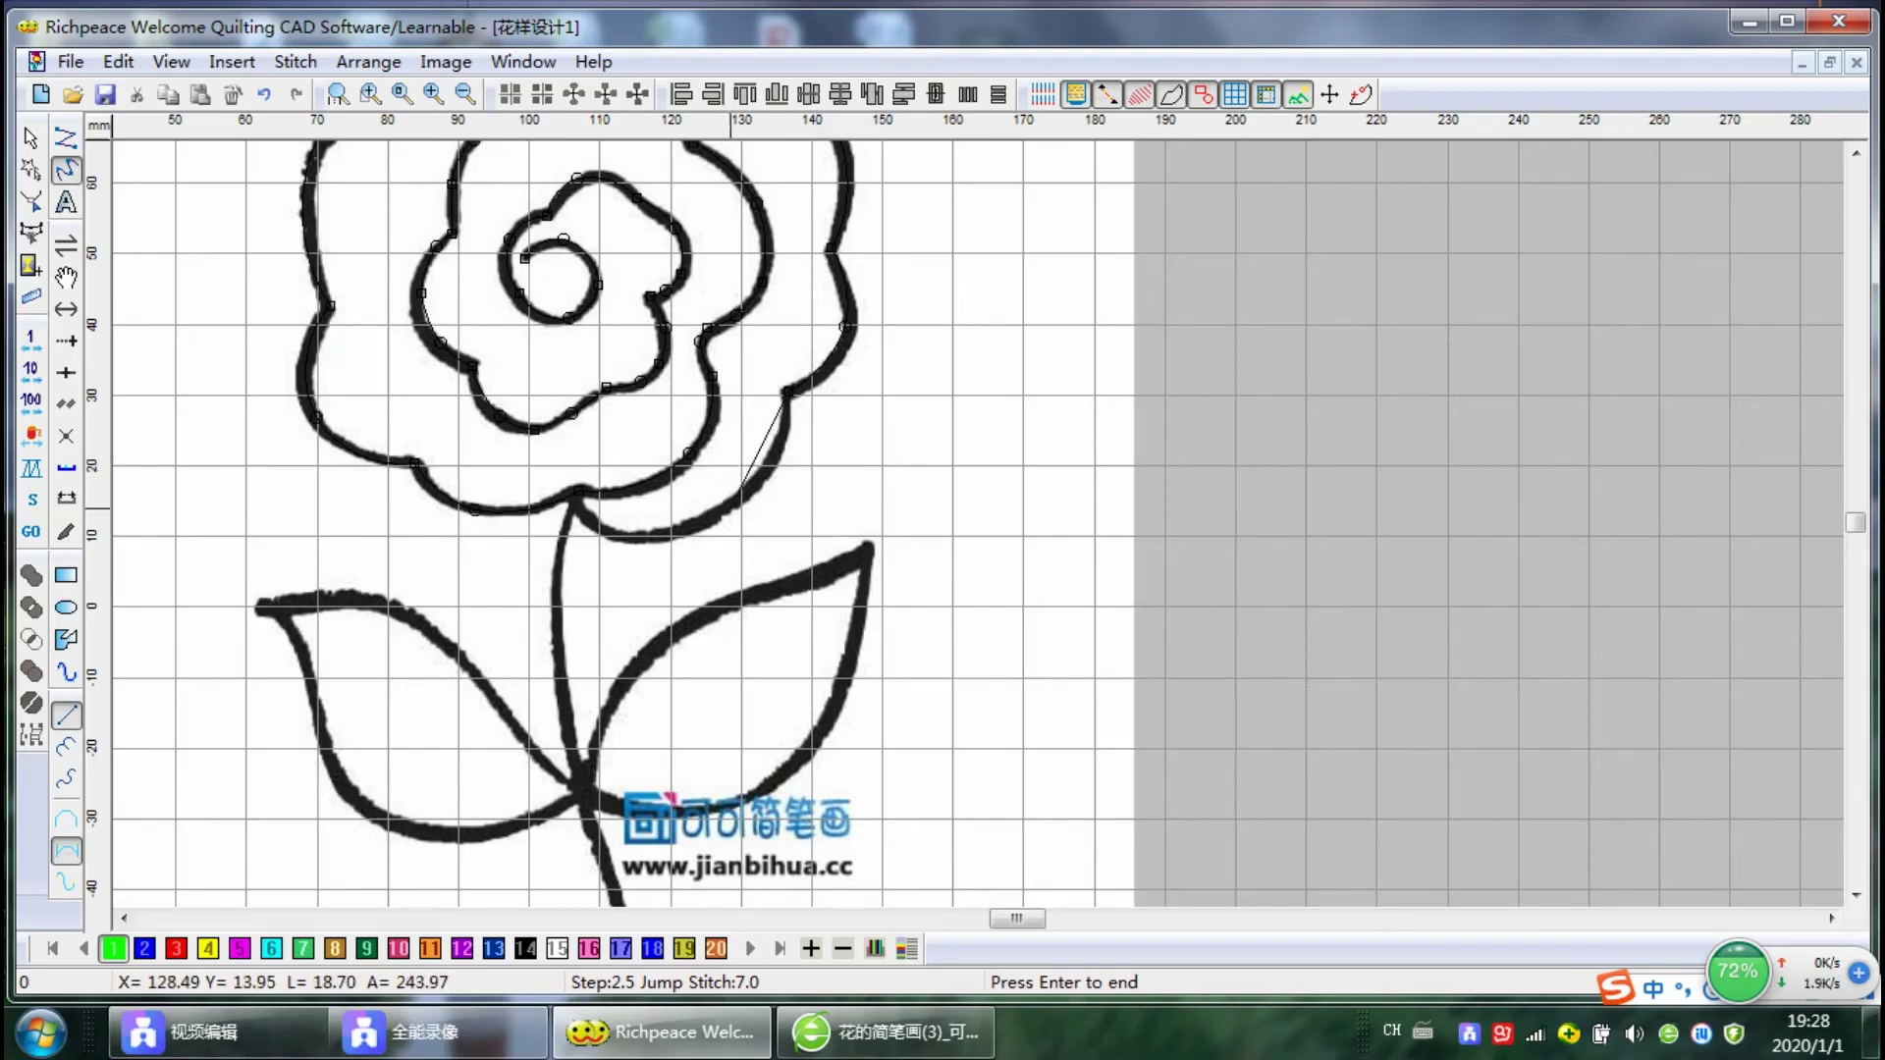
pyautogui.click(731, 507)
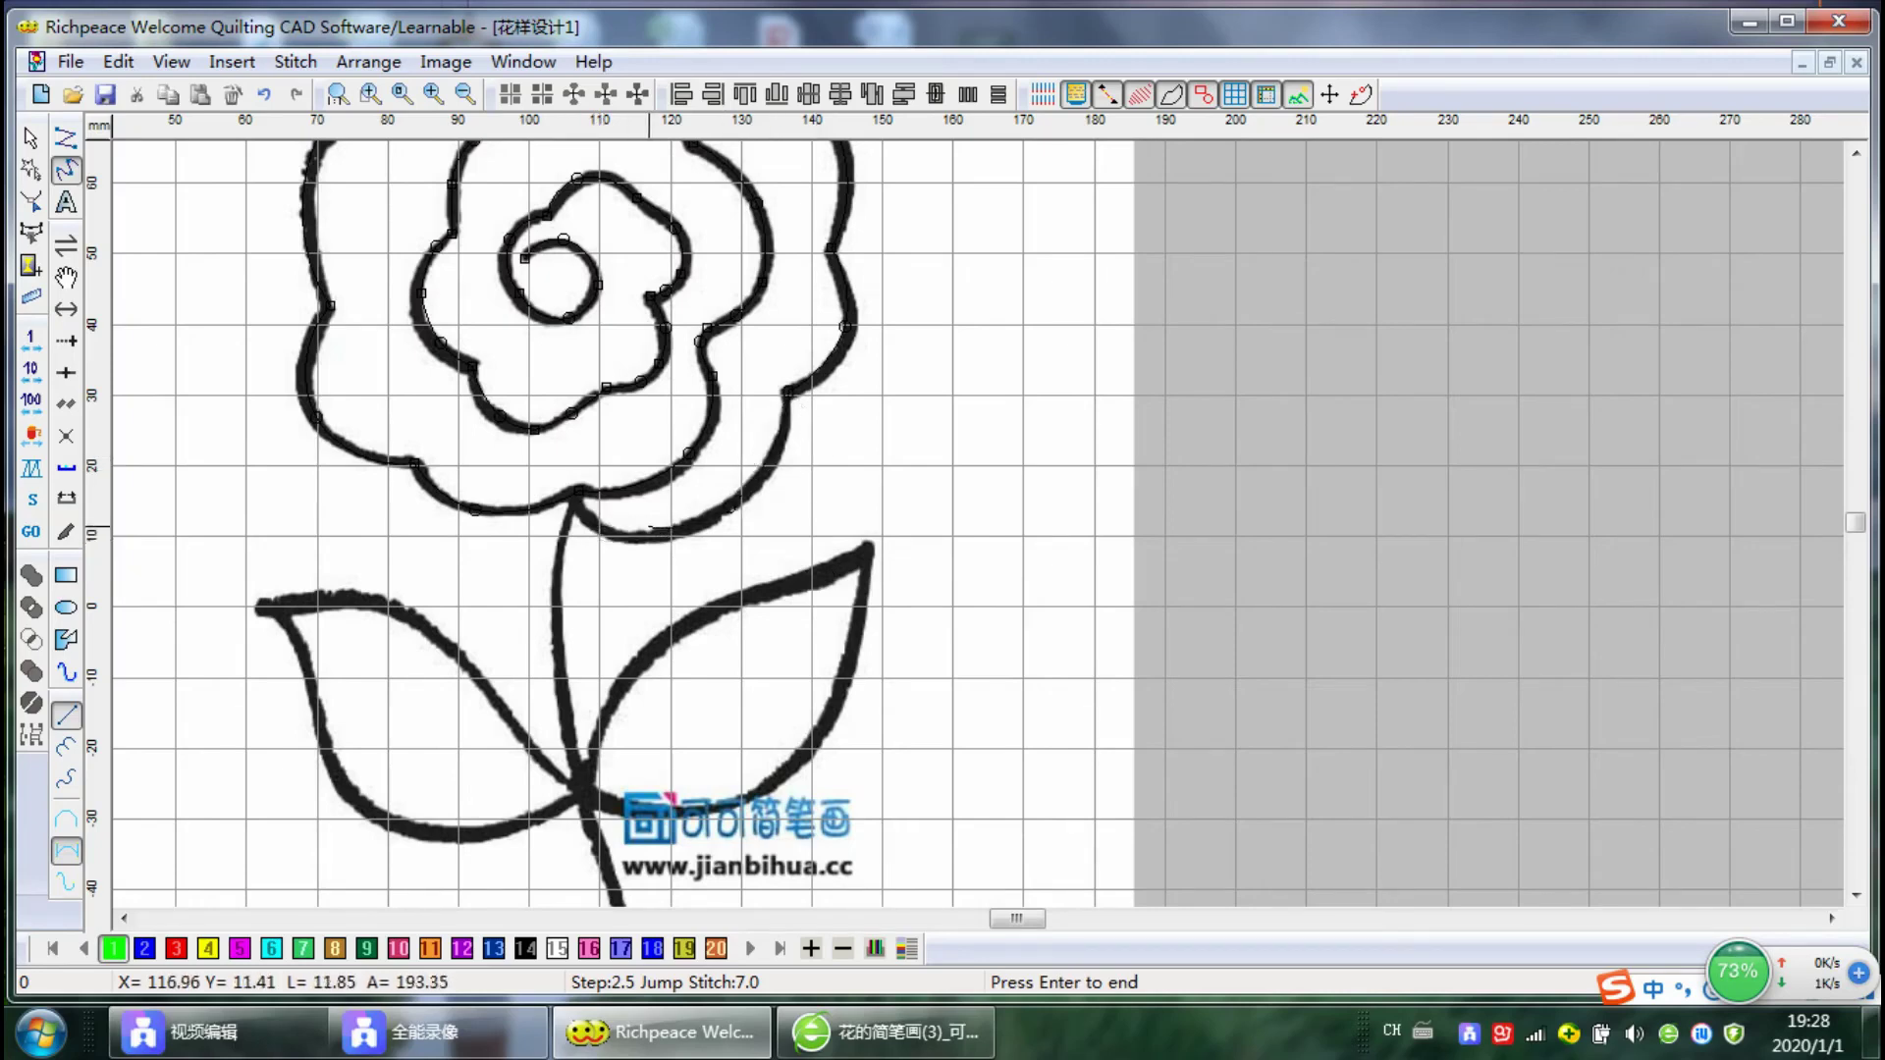
pyautogui.click(691, 523)
pyautogui.click(616, 538)
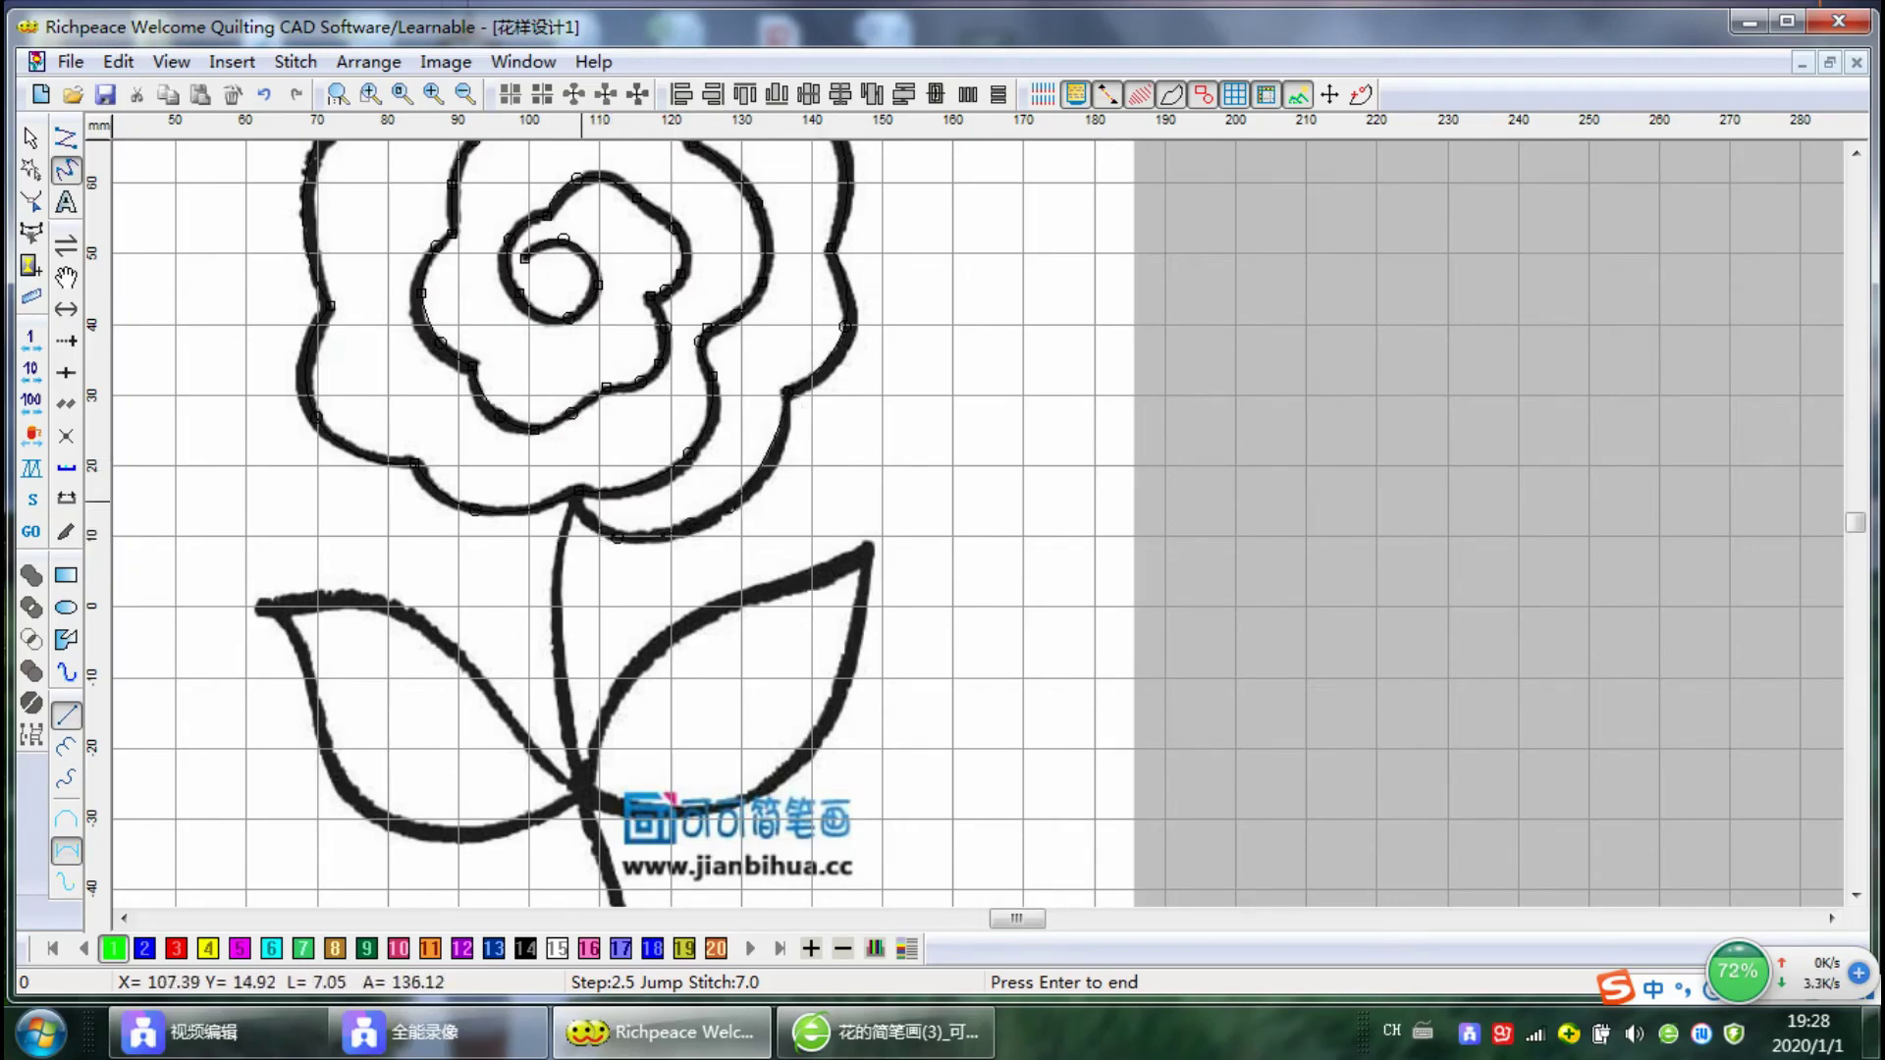
pyautogui.click(576, 507)
# Trace the upper stem down to the leaf junction and follow the left leaf's outline around to the same junction
pyautogui.click(557, 615)
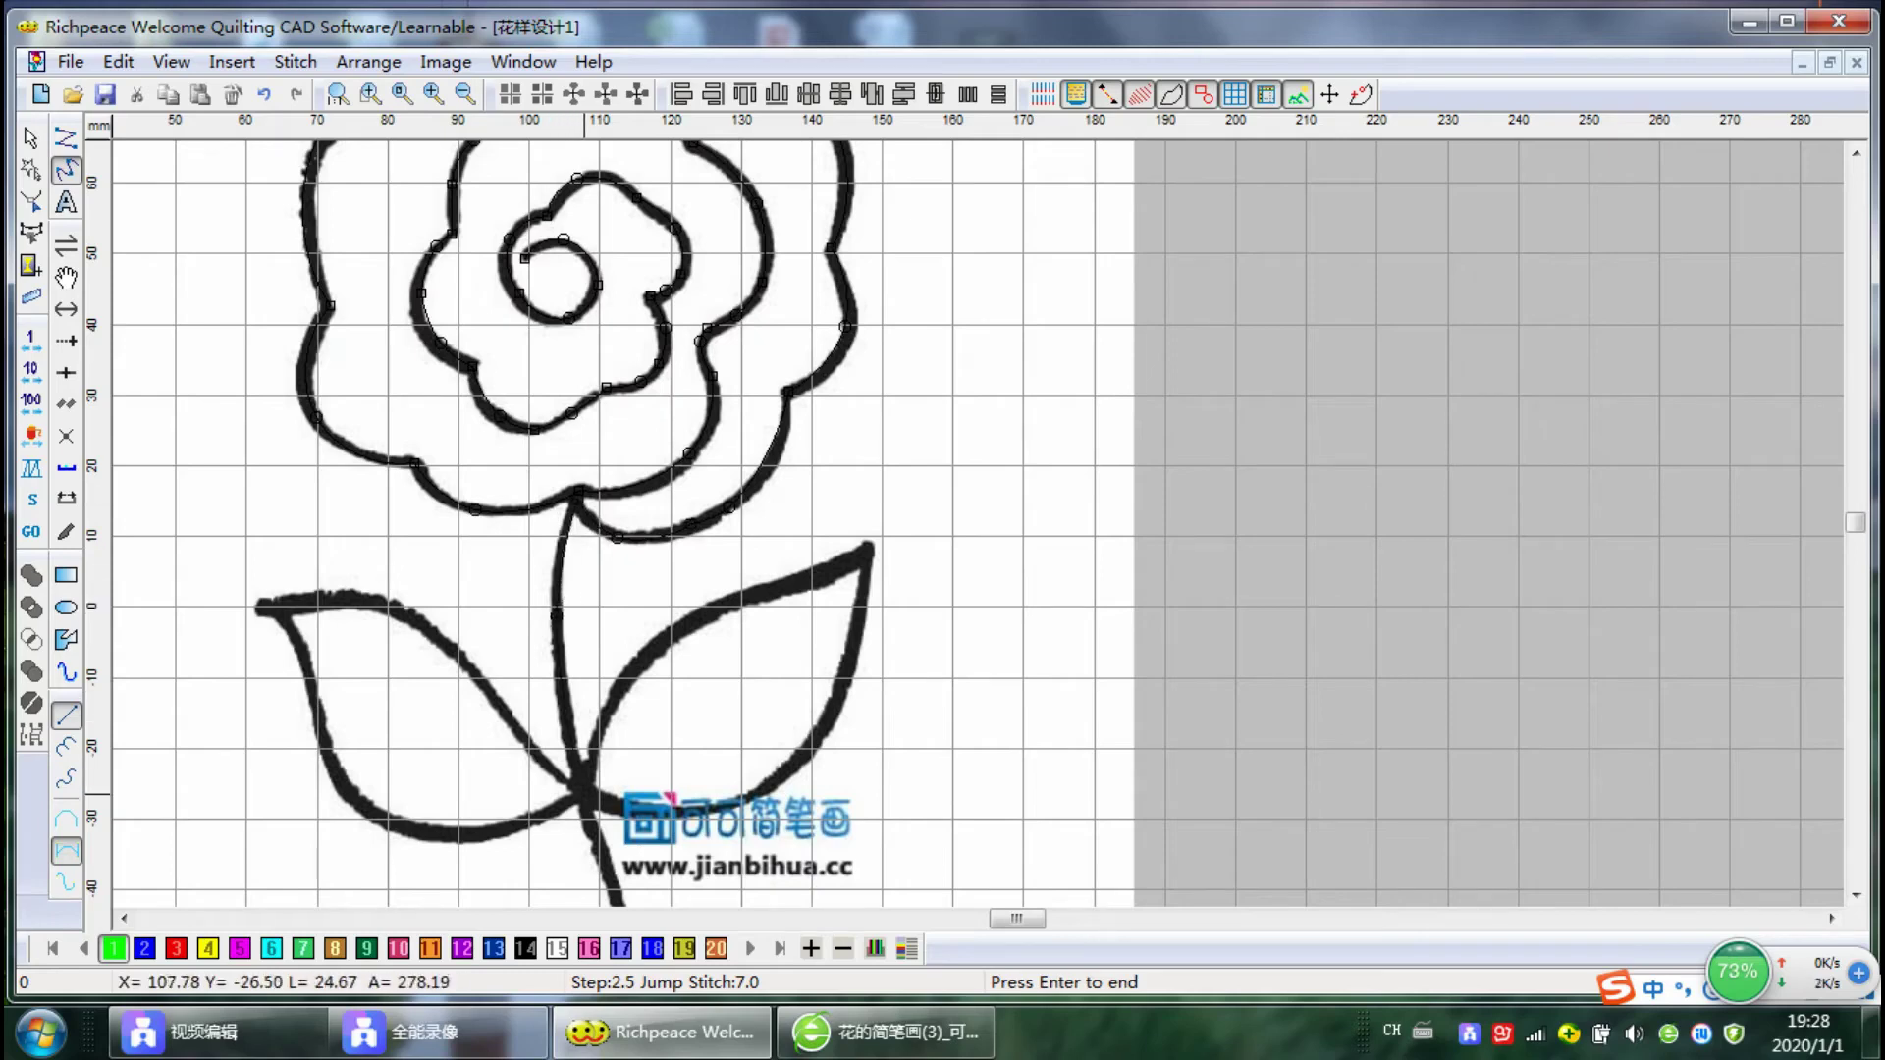
pyautogui.click(581, 788)
pyautogui.click(498, 713)
pyautogui.click(465, 656)
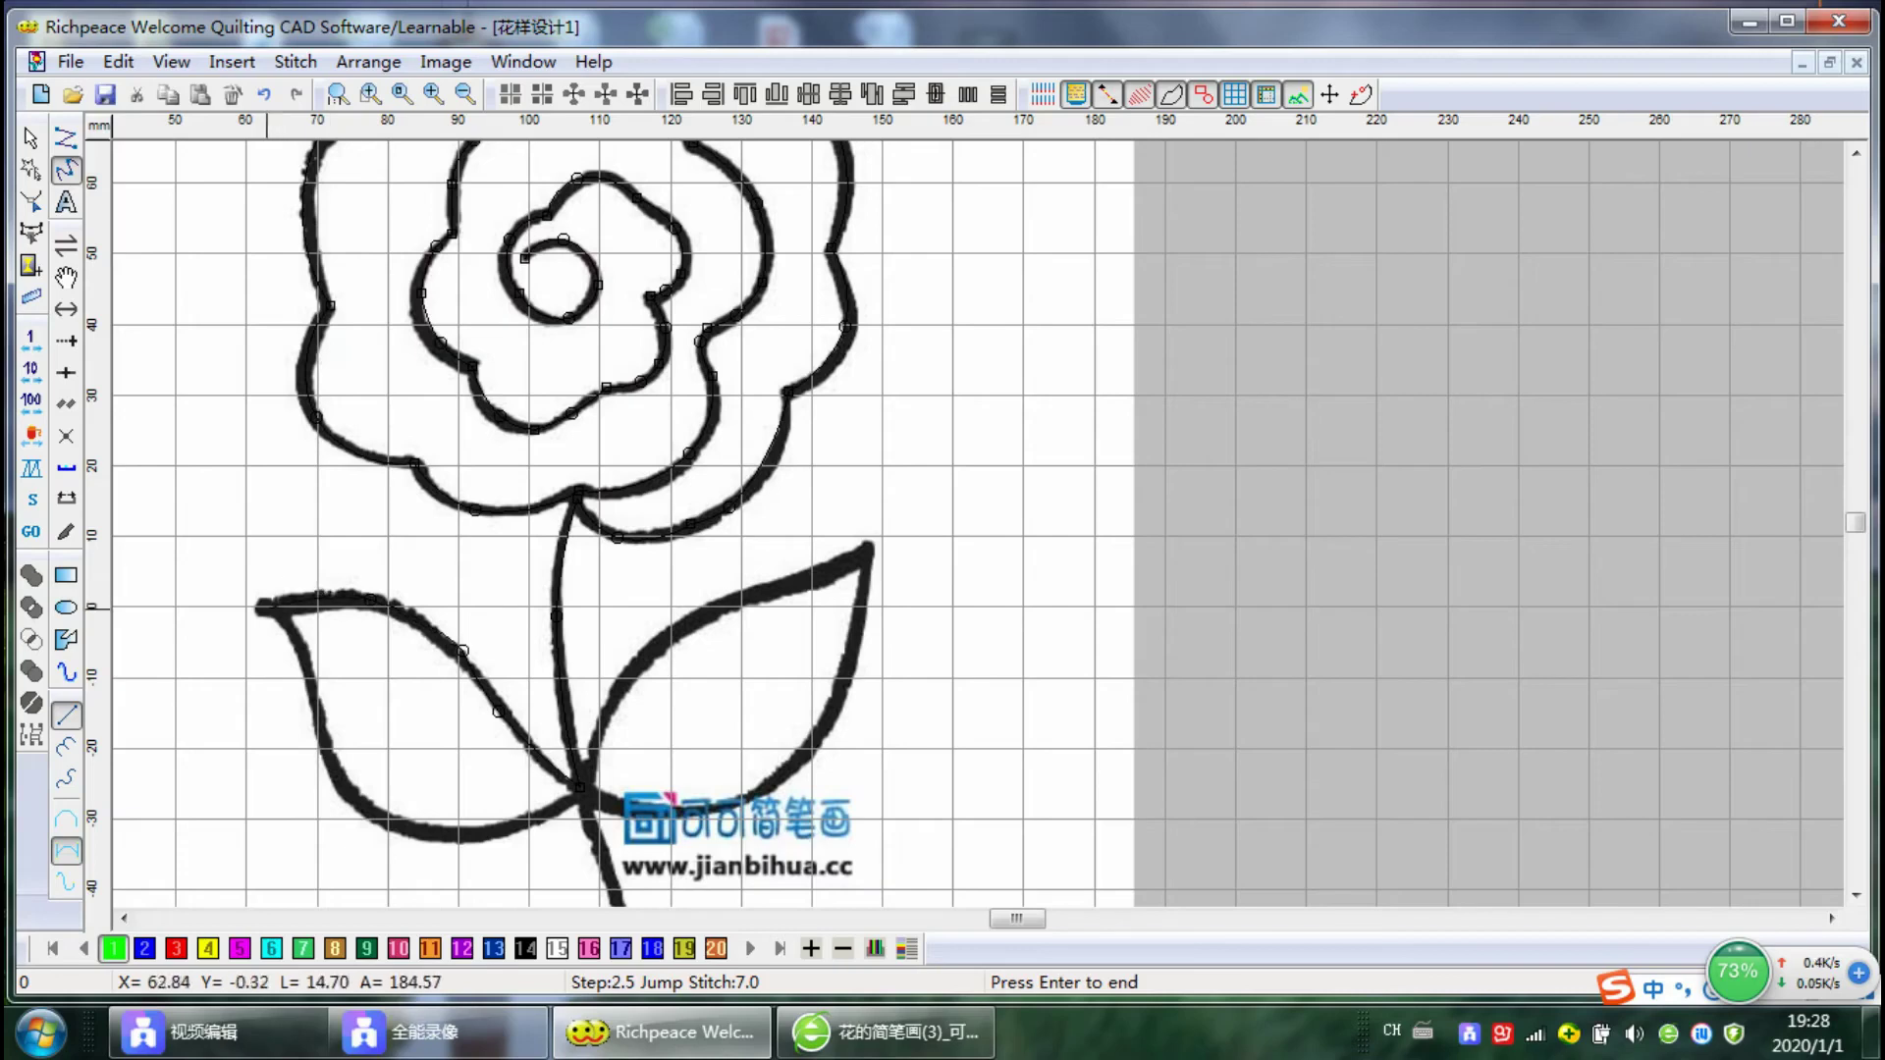
pyautogui.click(304, 646)
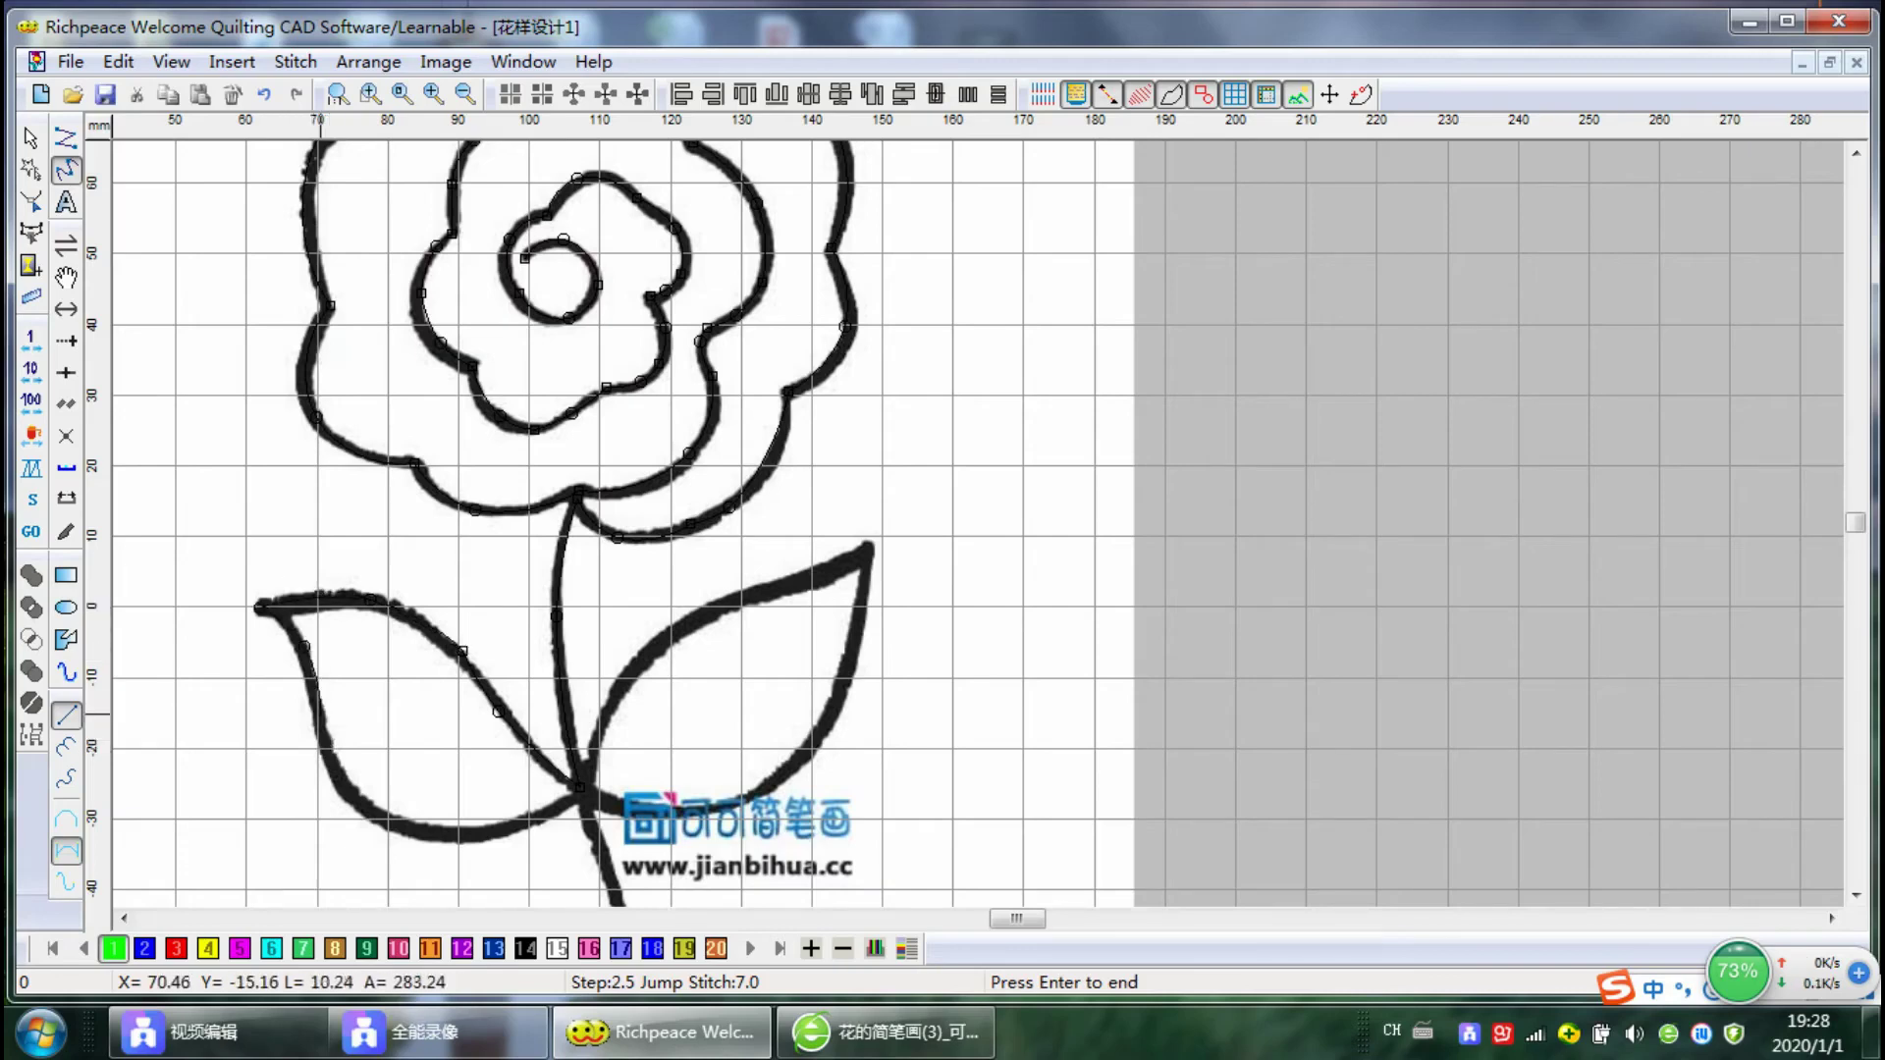
pyautogui.click(317, 696)
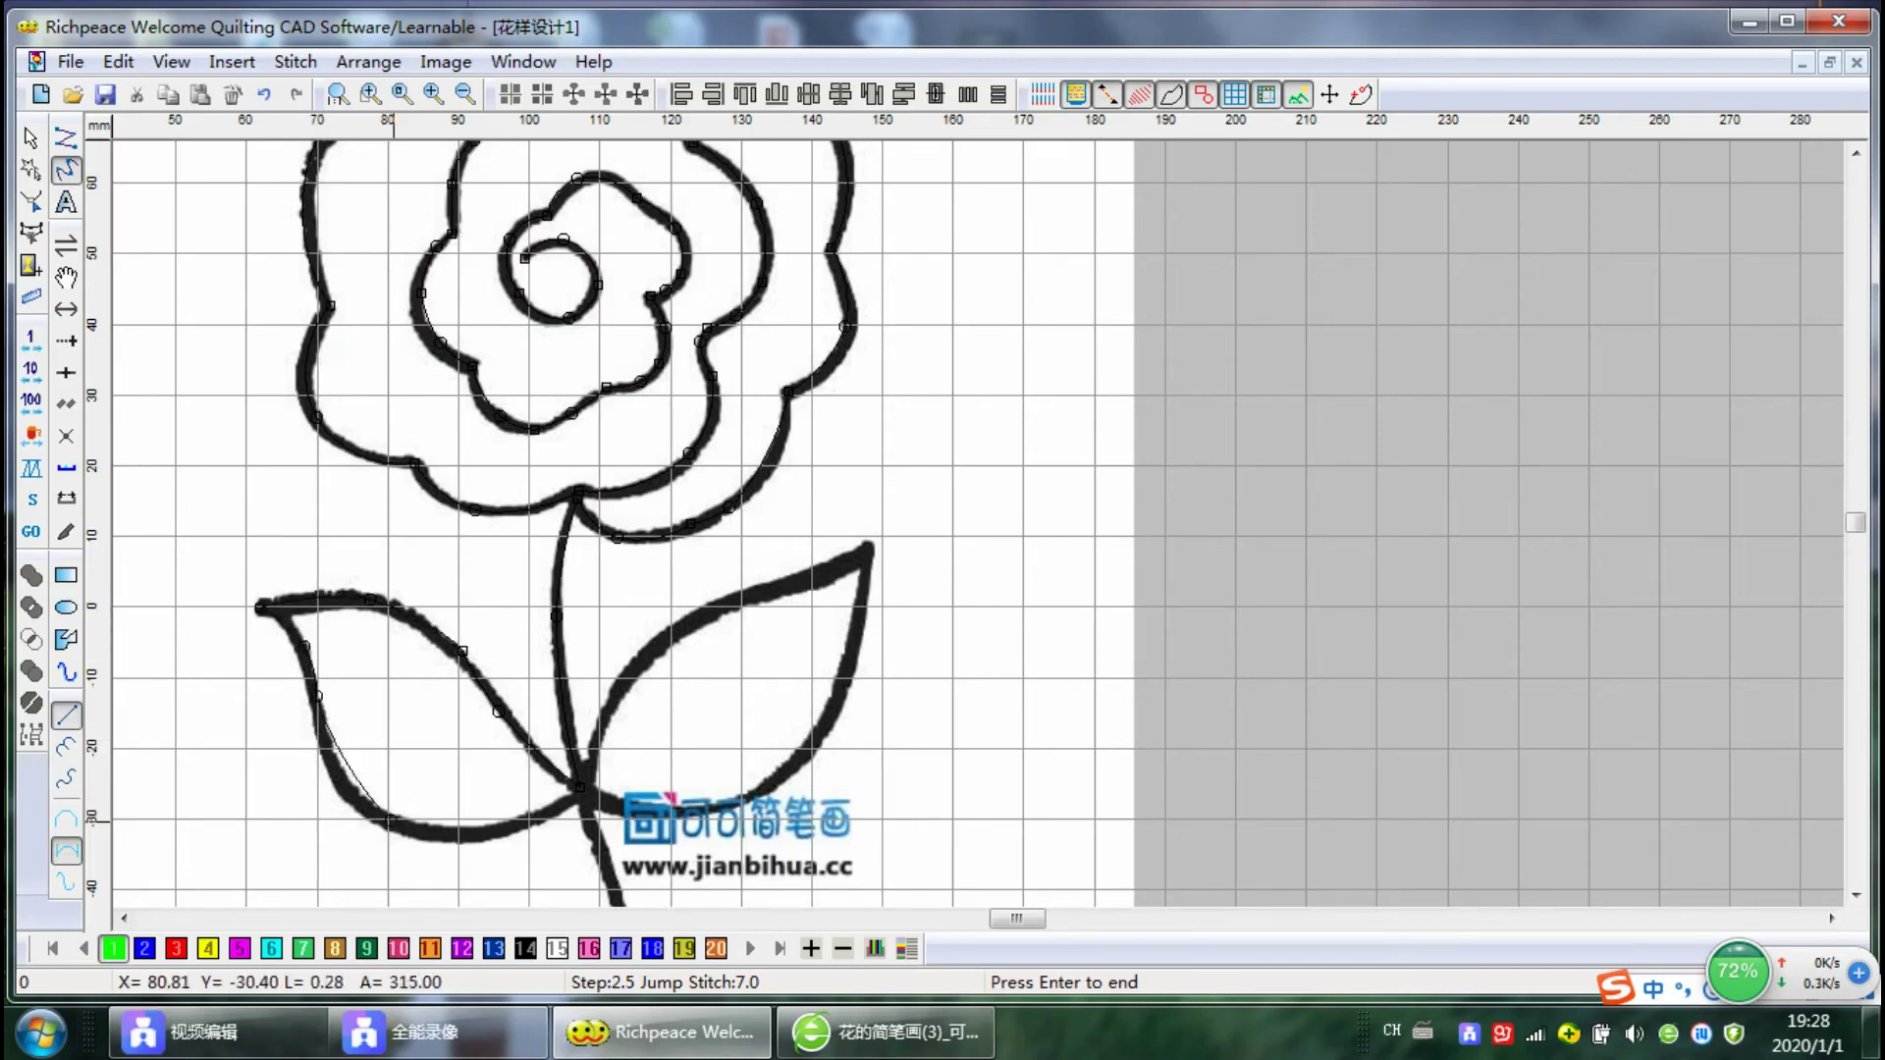
pyautogui.click(391, 820)
pyautogui.click(486, 825)
pyautogui.click(552, 803)
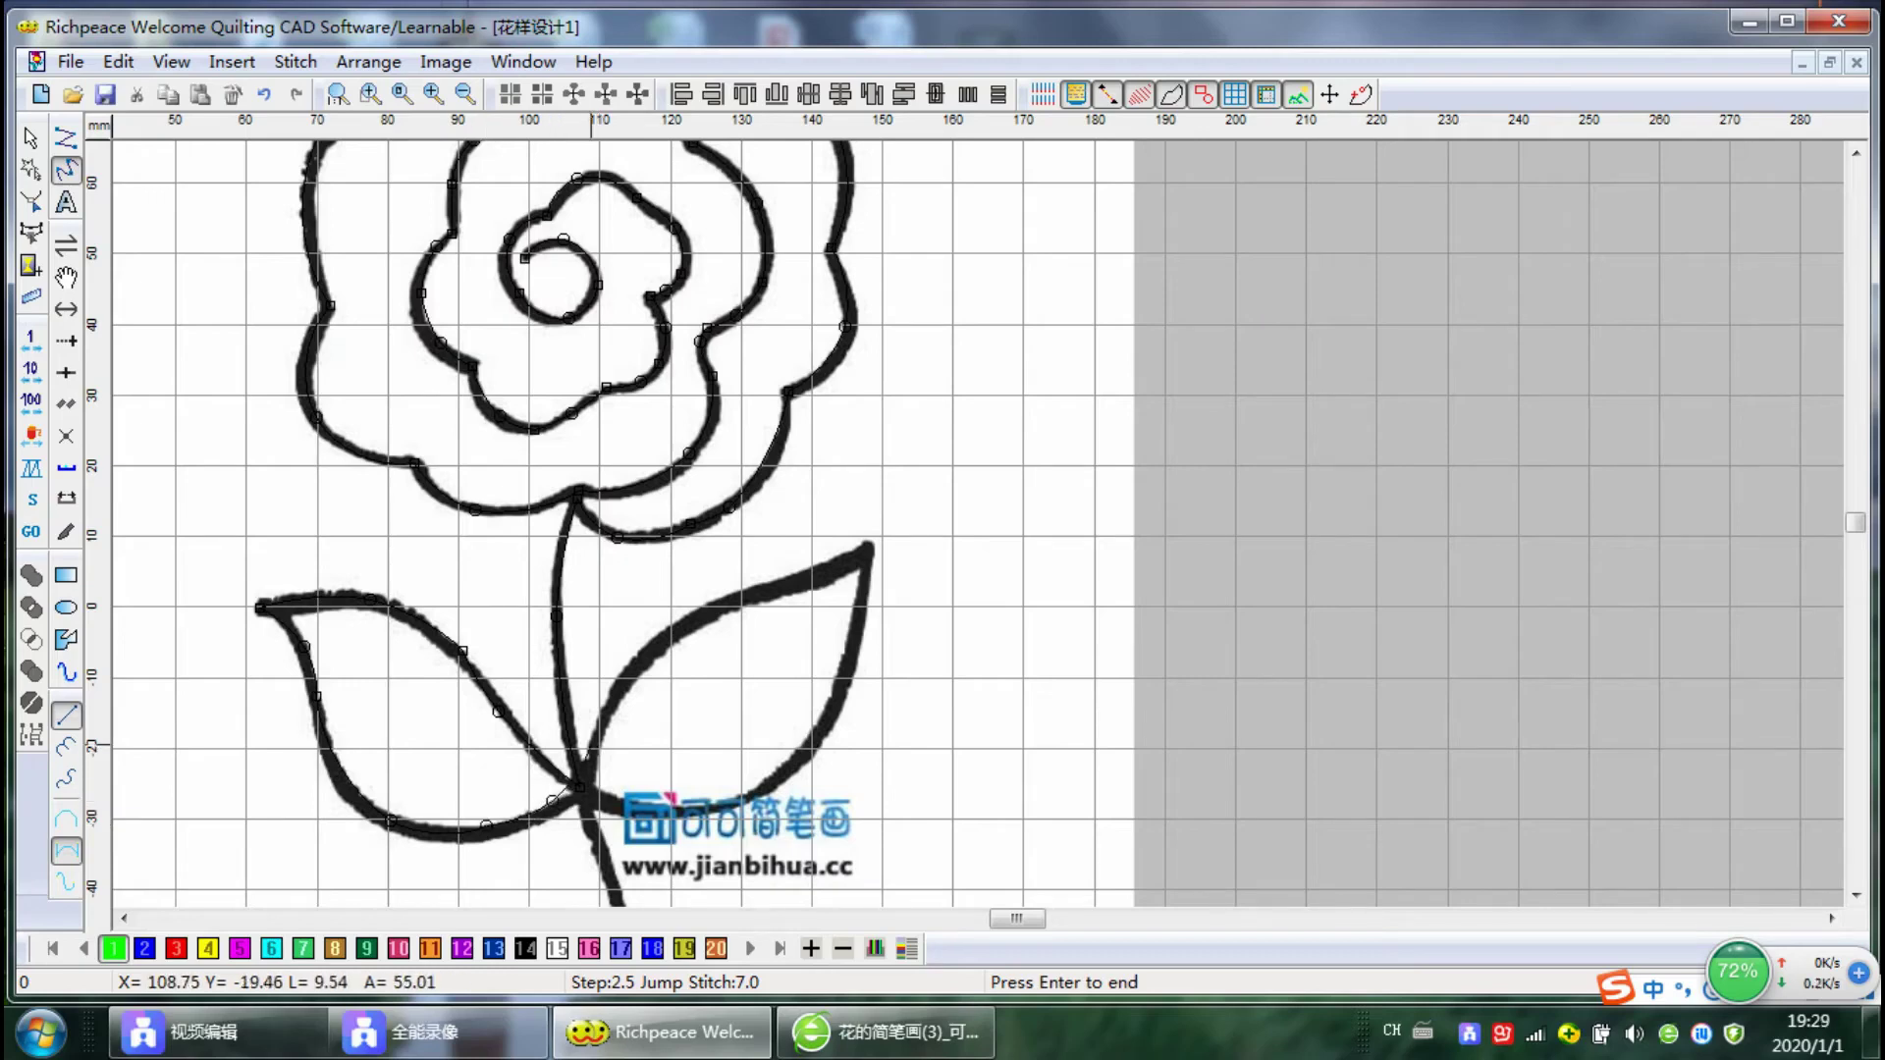
# Trace the right leaf's outline with arcs from the stem junction to its tip and back along its lower edge
pyautogui.click(637, 650)
pyautogui.click(754, 583)
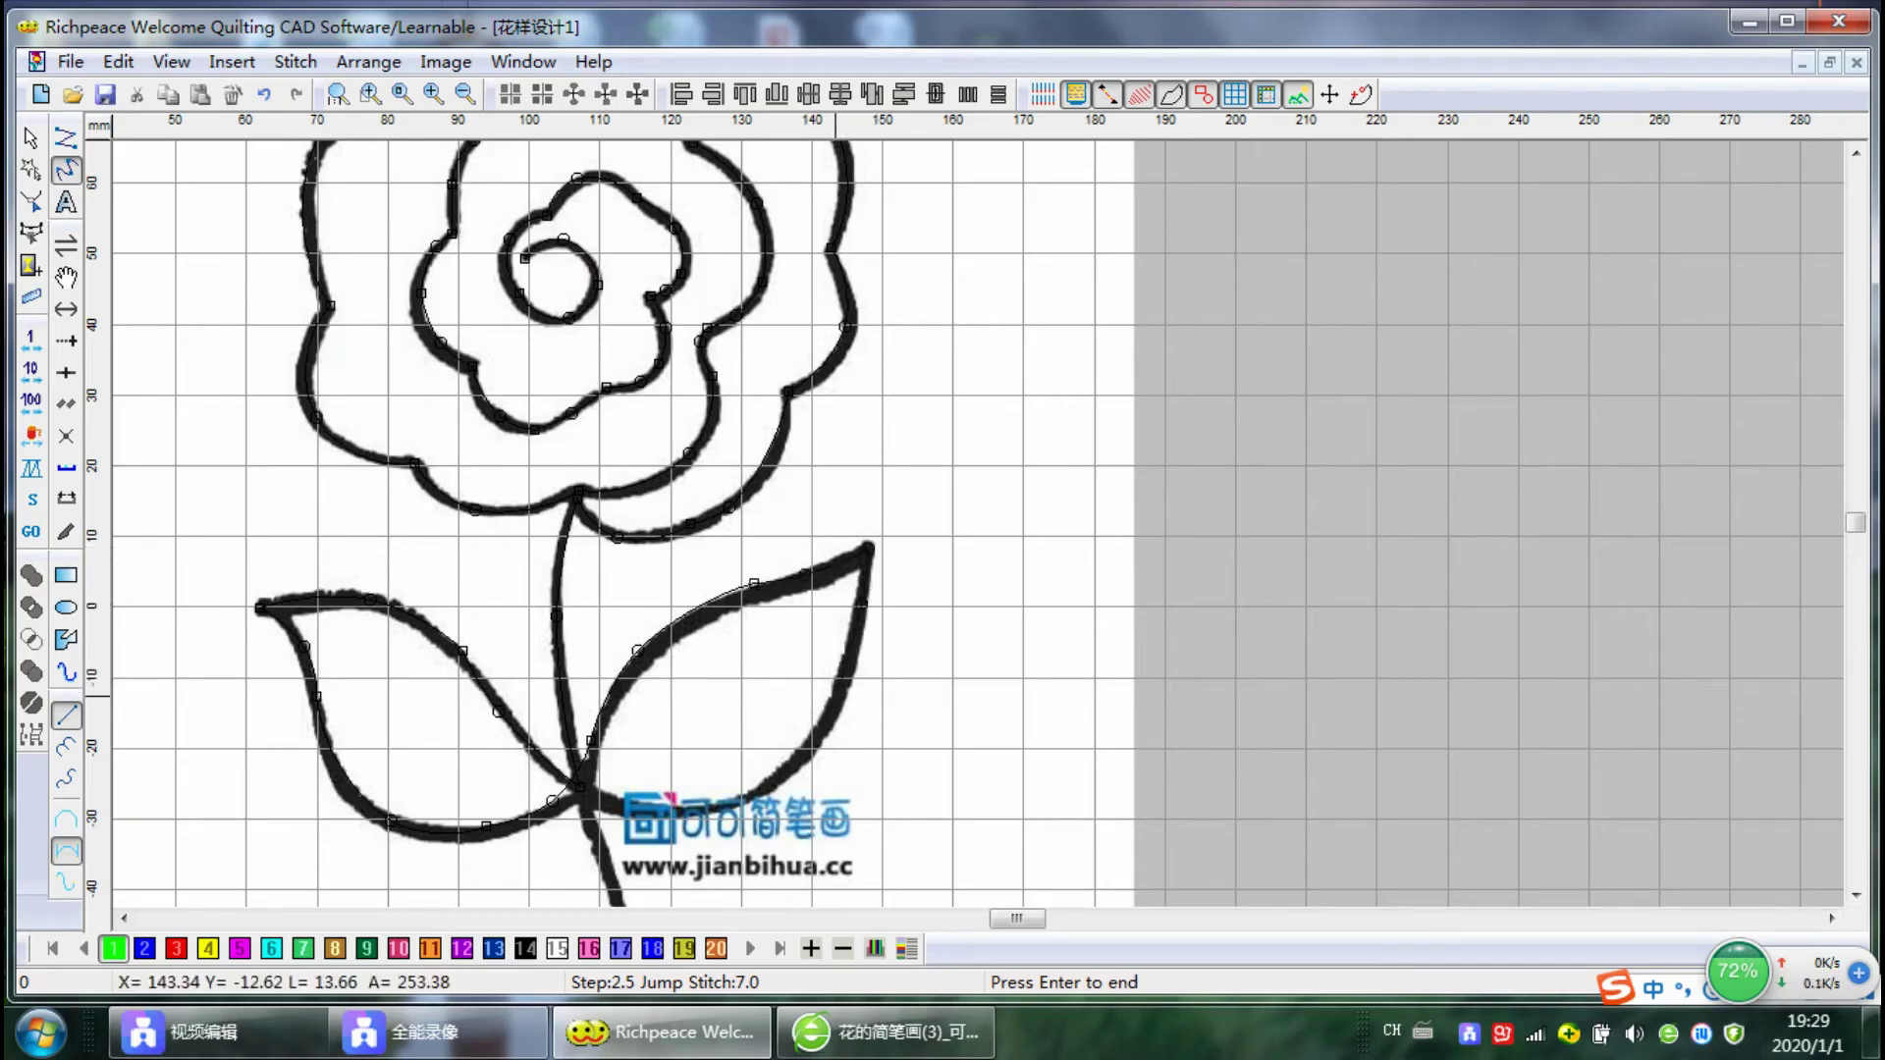
pyautogui.click(830, 697)
pyautogui.click(781, 775)
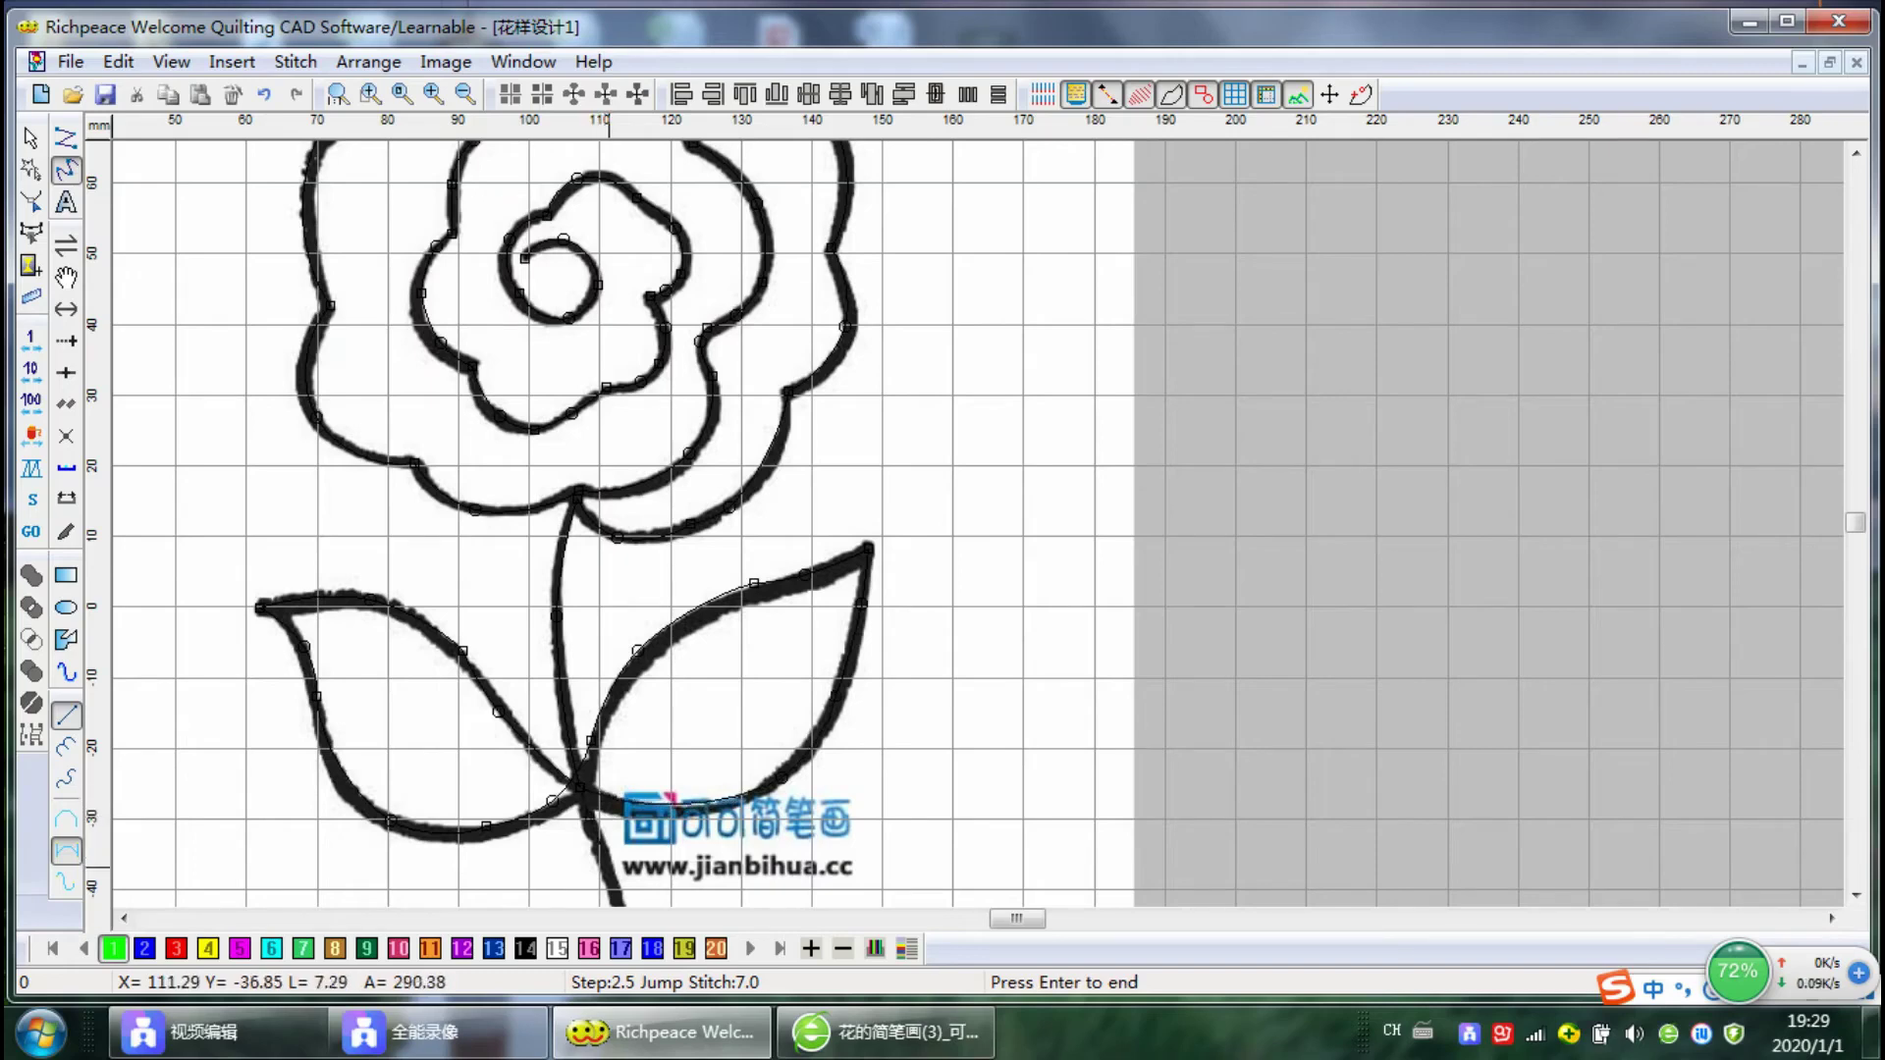
# Trace the lower stem down to its bottom end and finish the traced line
pyautogui.scroll(-1, 618, 891)
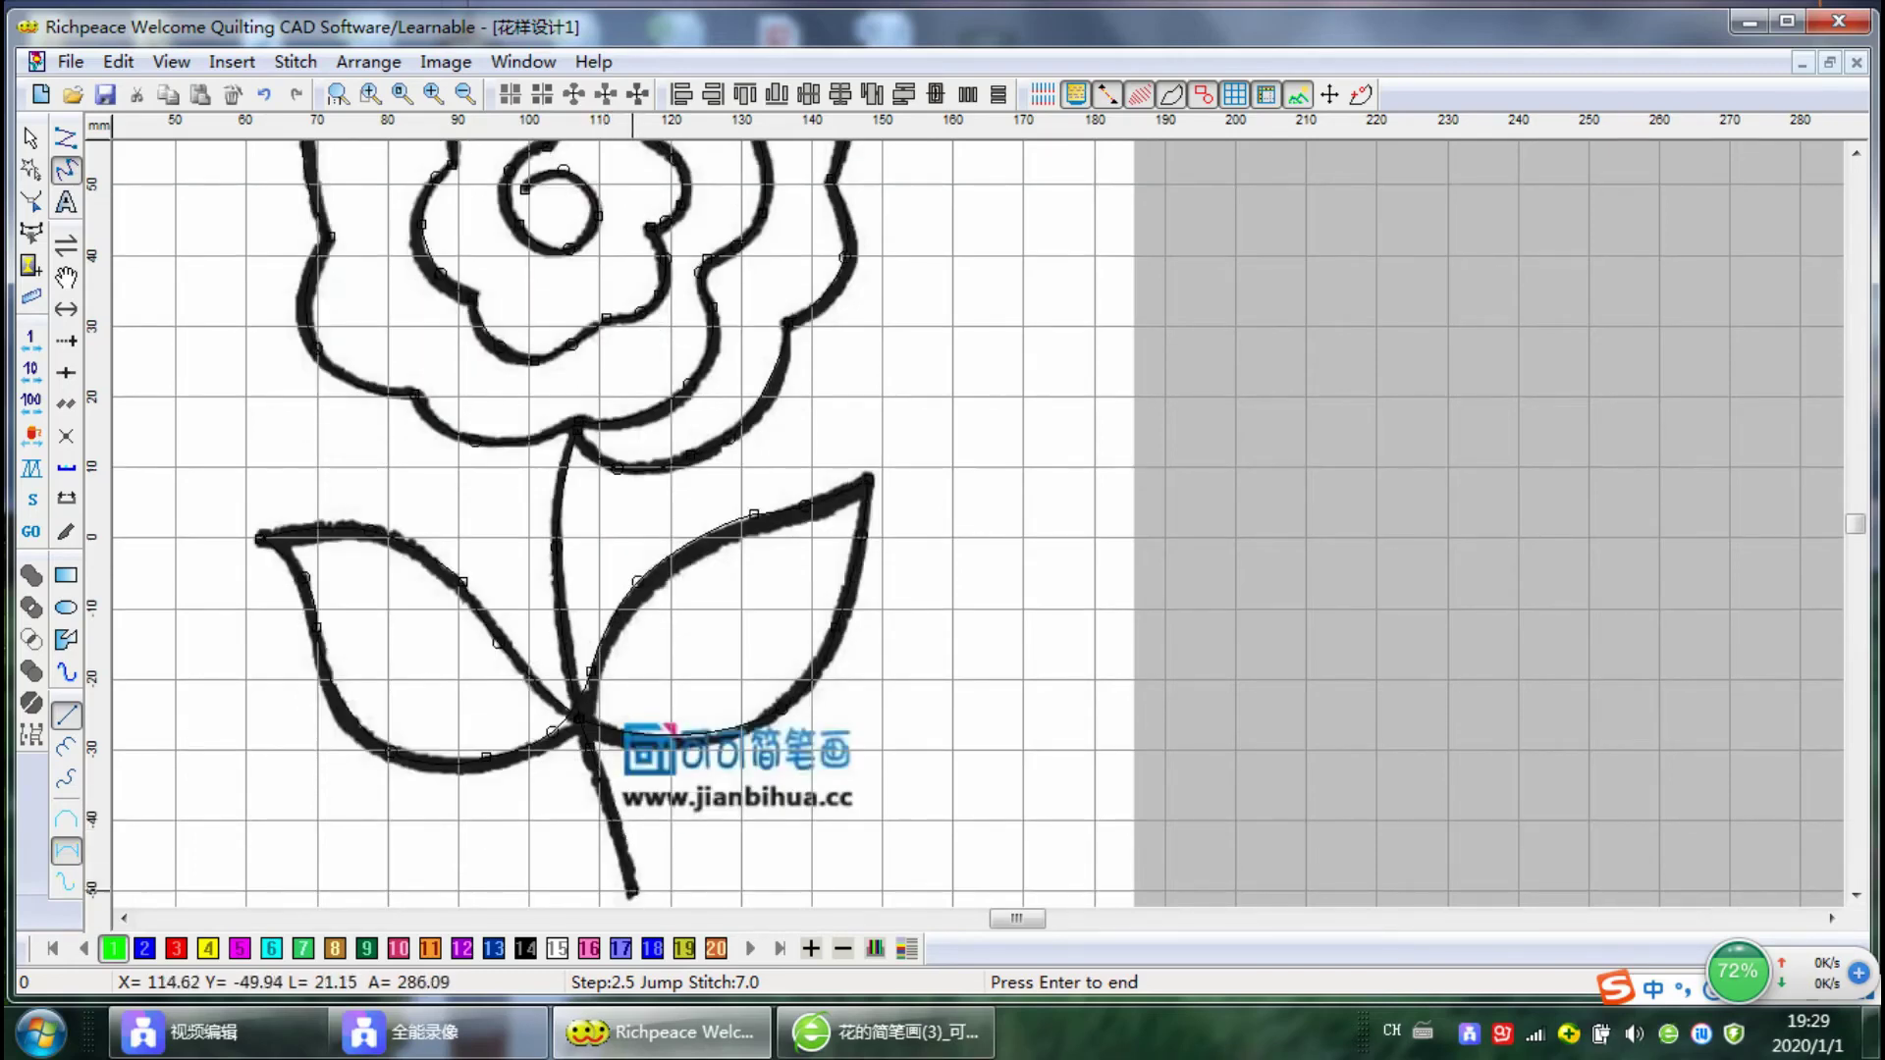
pyautogui.click(633, 889)
pyautogui.click(631, 891)
pyautogui.press('Return')
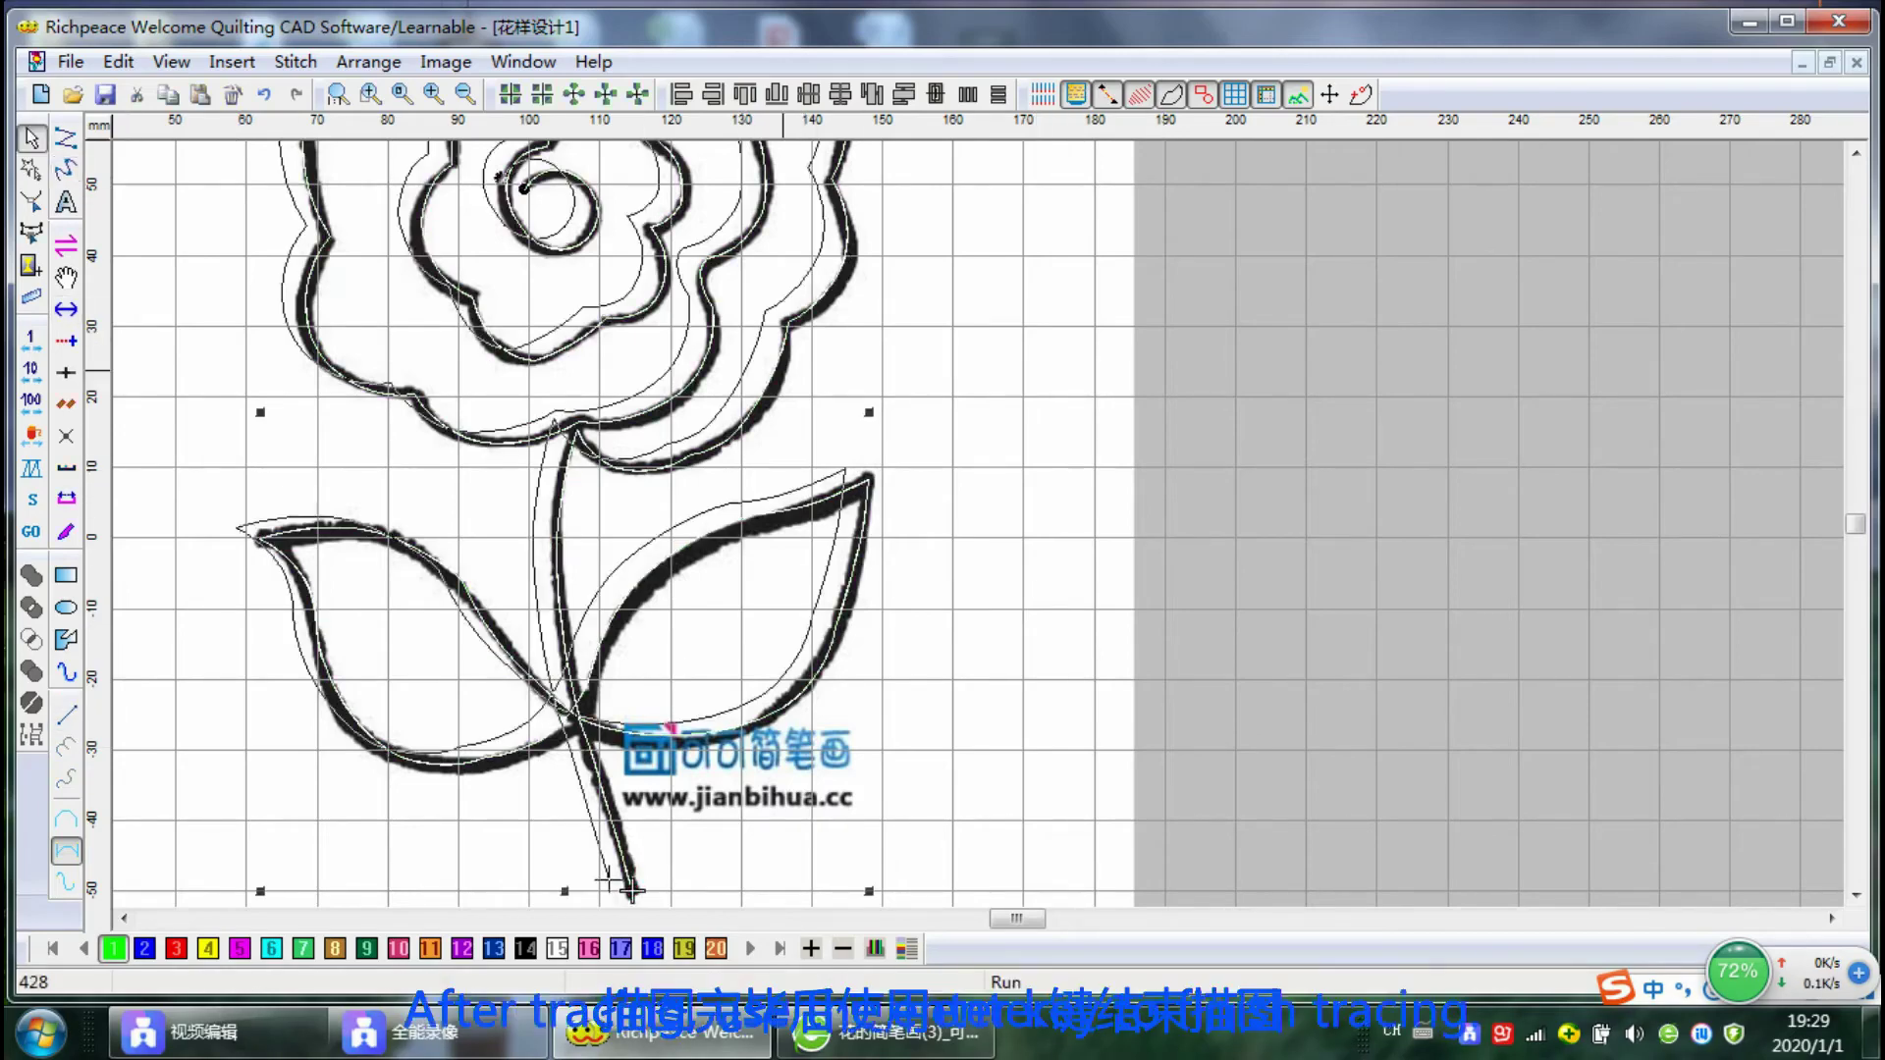
# Move the traced flower outline clear of the picture into the empty area to its right and deselect it
pyautogui.moveTo(759, 360)
pyautogui.mouseDown()
pyautogui.moveTo(551, 265)
pyautogui.moveTo(1609, 541)
pyautogui.moveTo(1617, 426)
pyautogui.moveTo(1585, 407)
pyautogui.mouseUp()
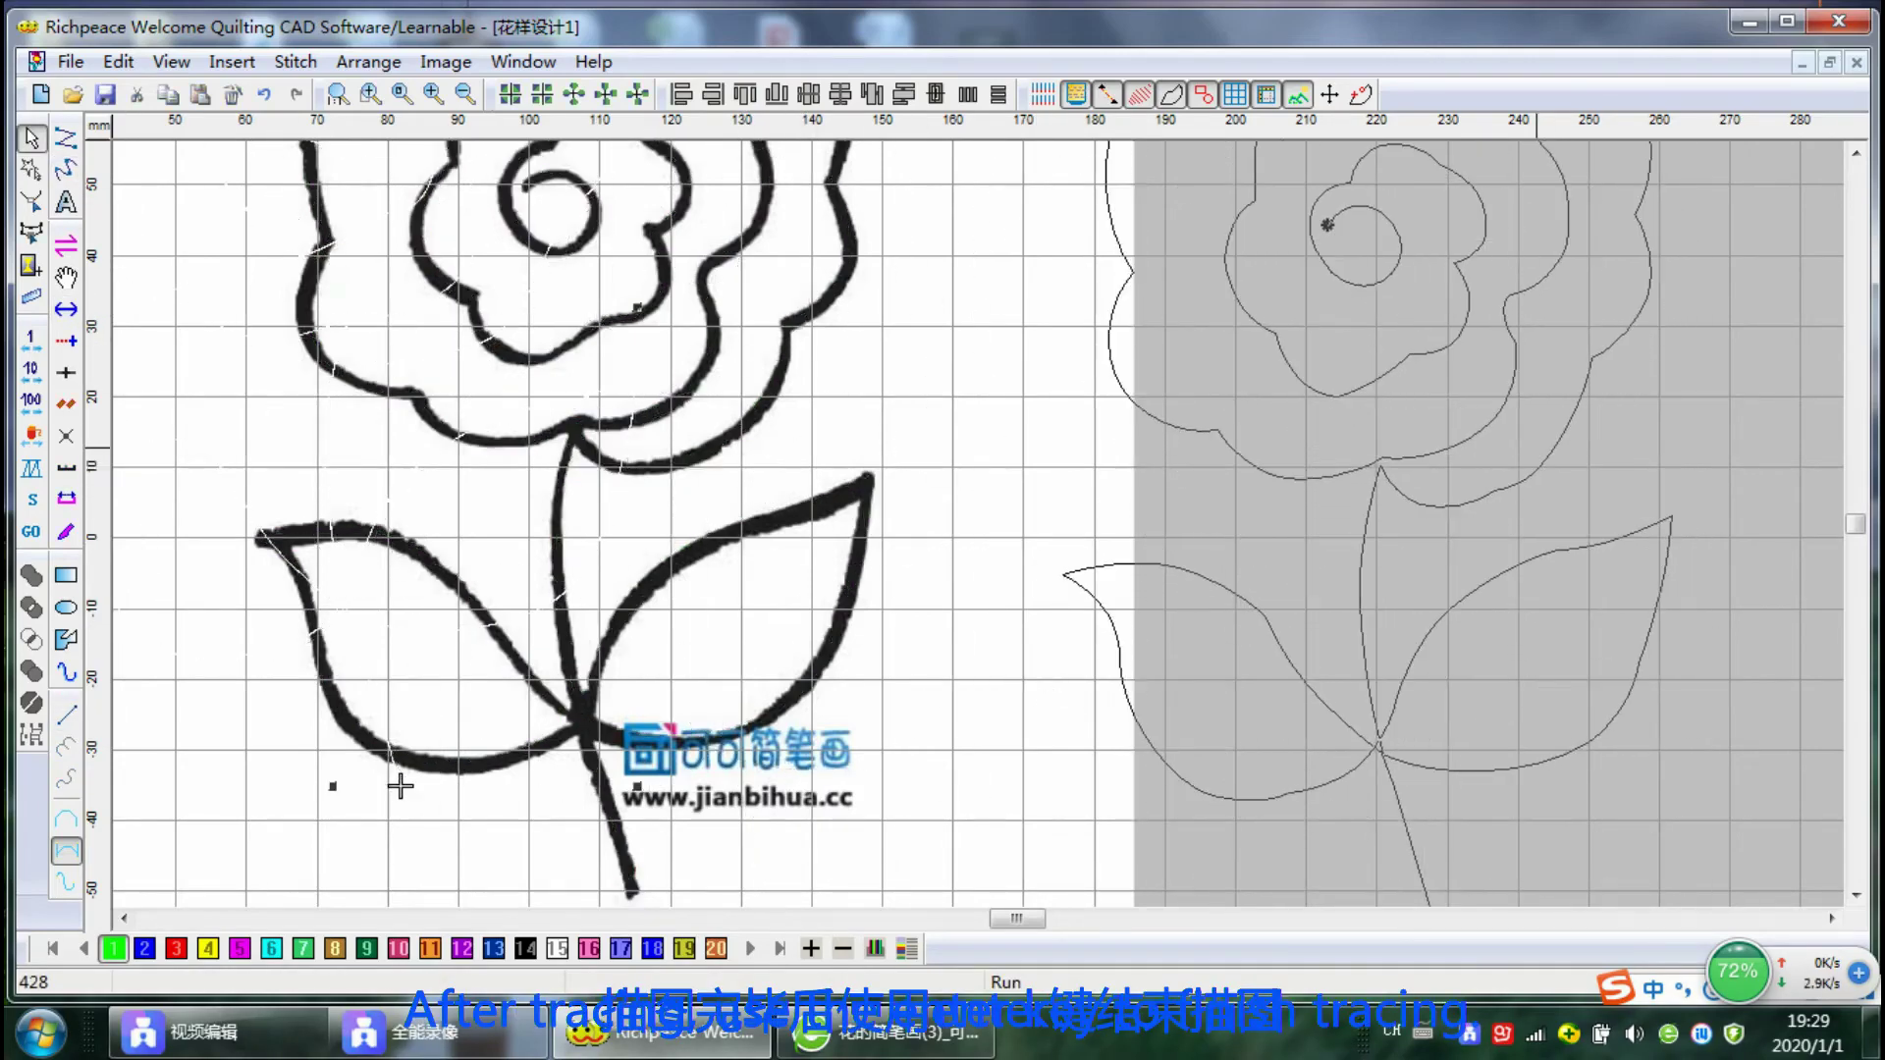
pyautogui.scroll(-1, 1521, 456)
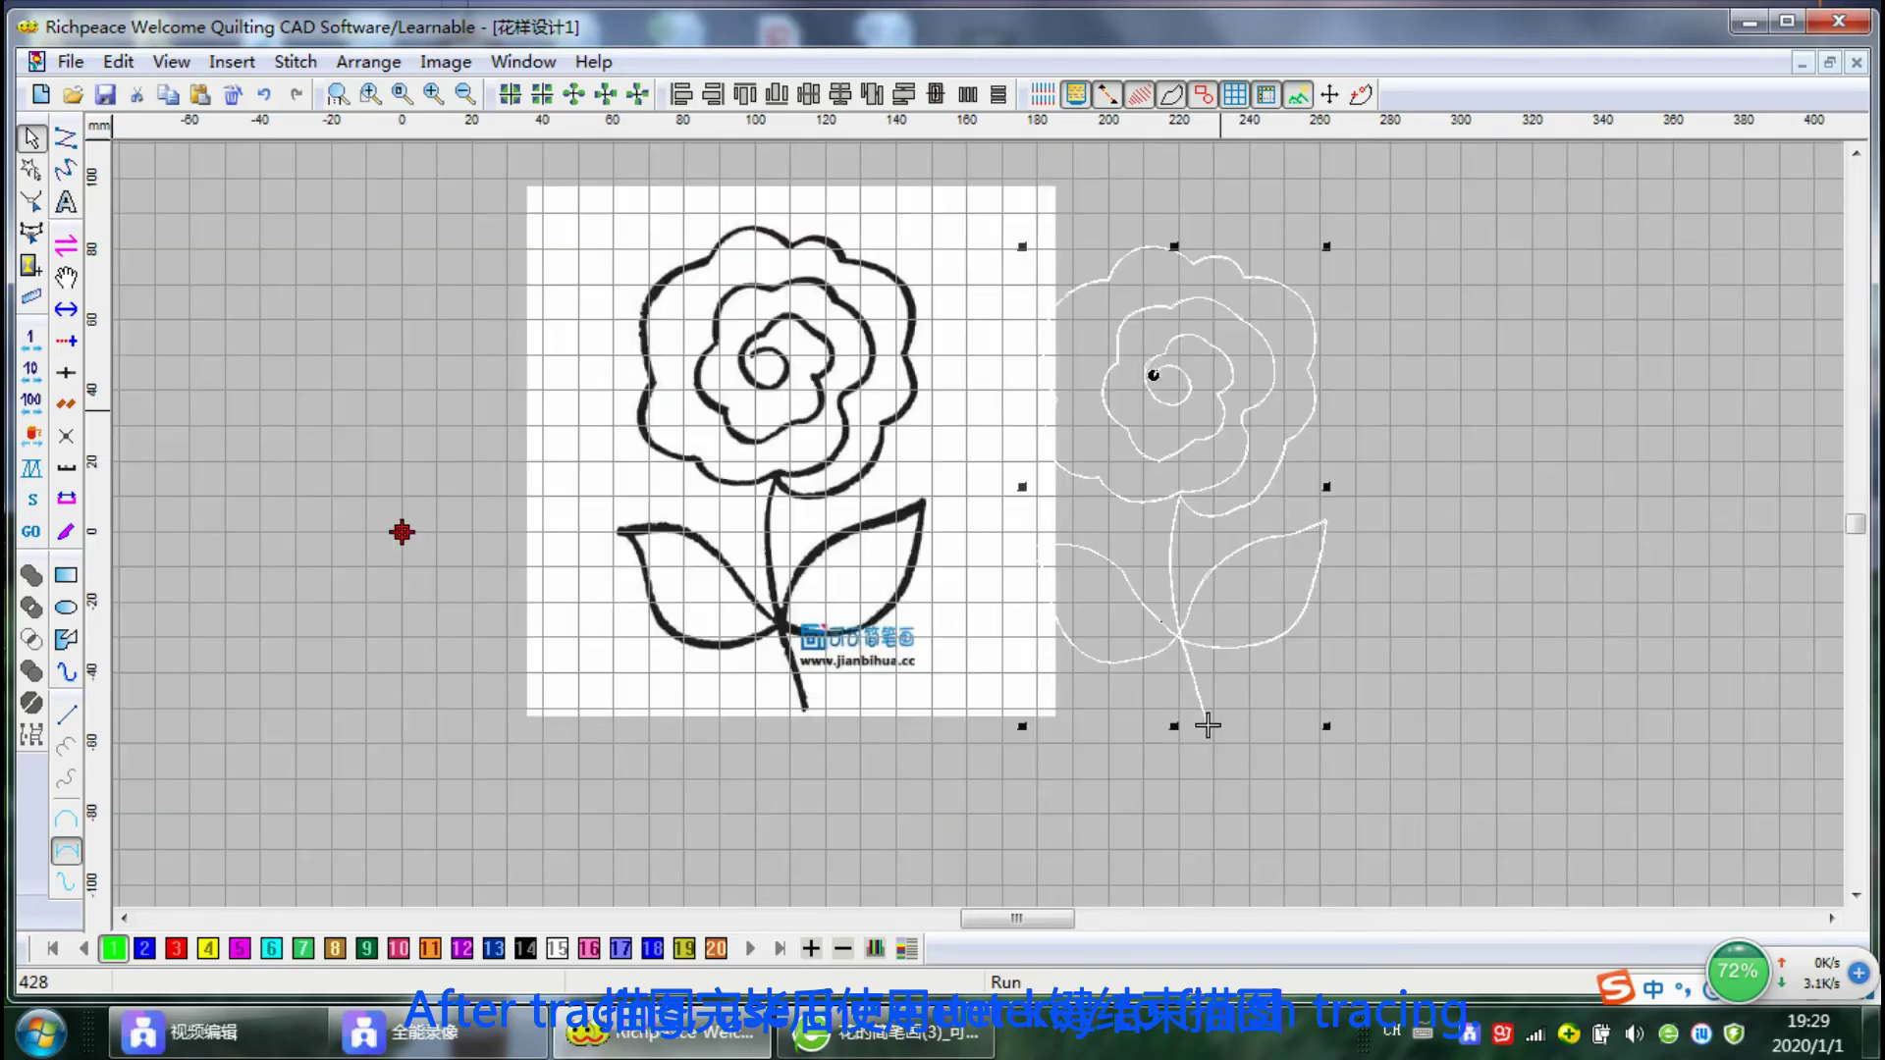
pyautogui.moveTo(1208, 727); pyautogui.dragTo(1318, 700)
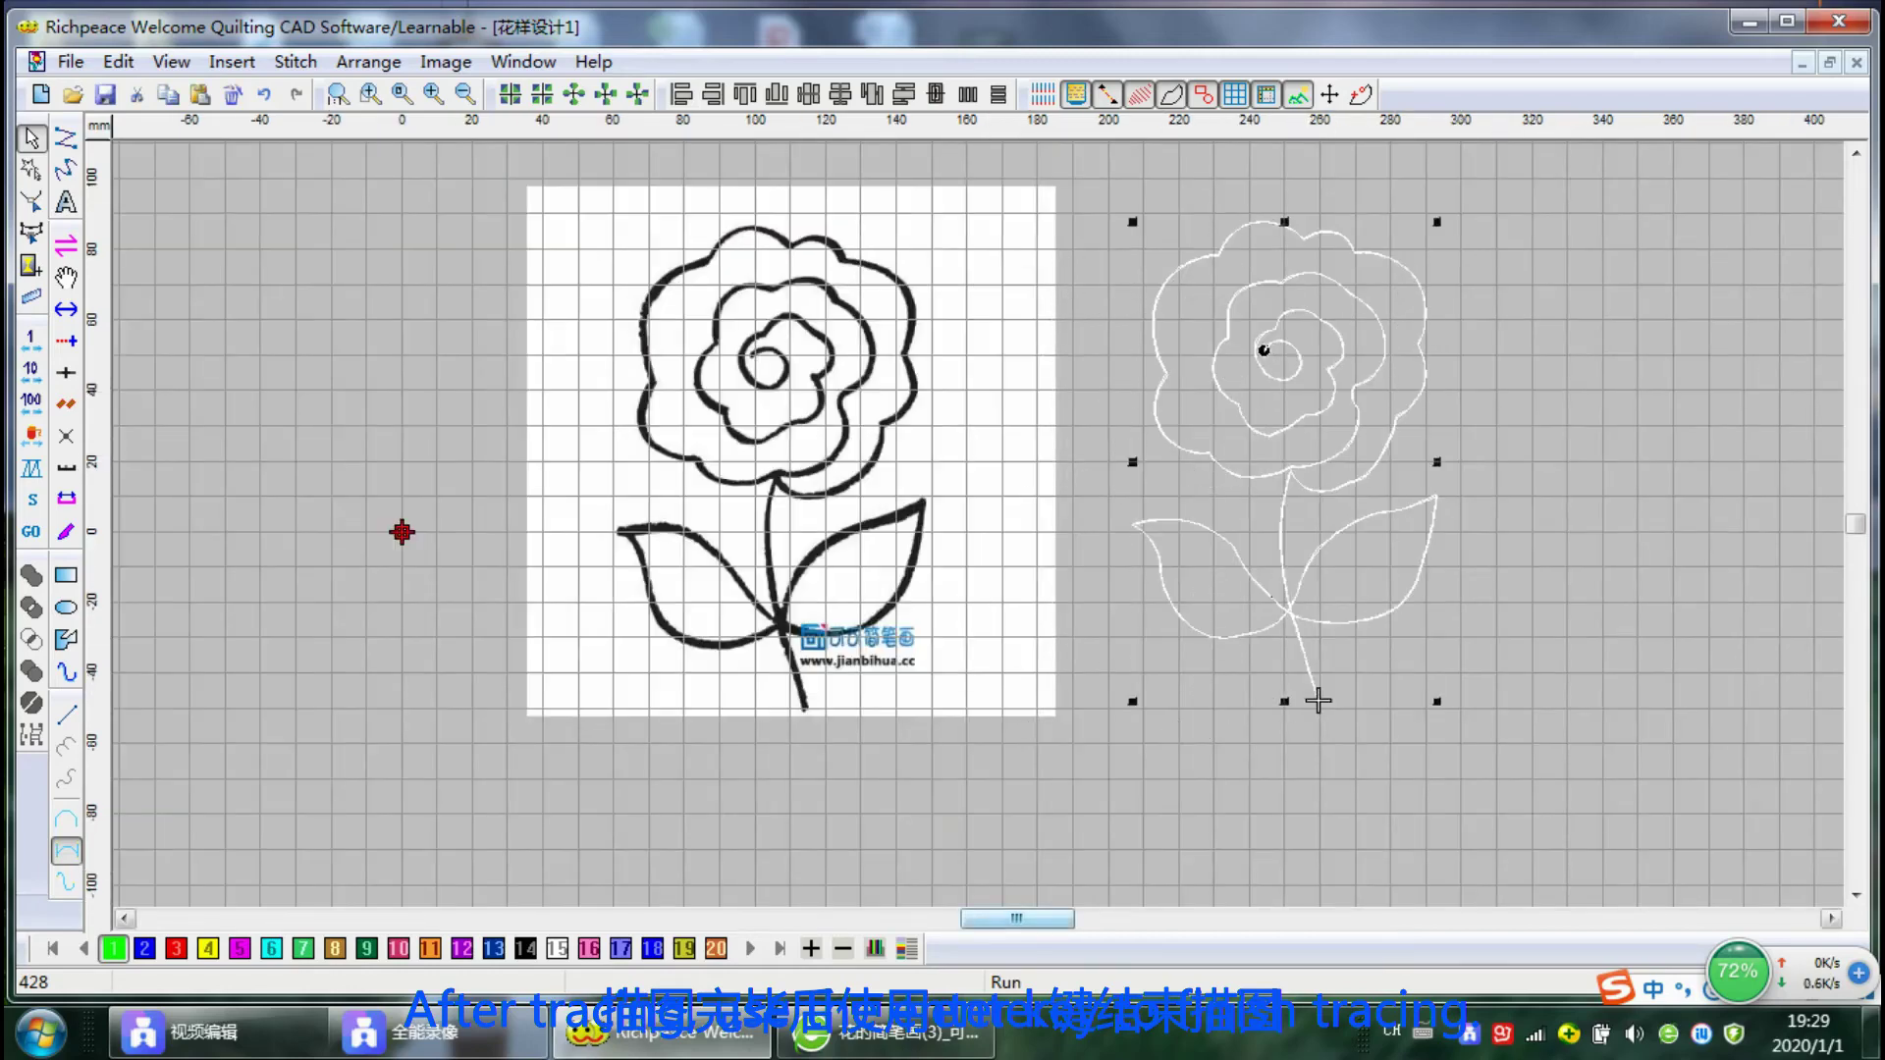
pyautogui.moveTo(1013, 919); pyautogui.dragTo(1041, 919)
pyautogui.scroll(1, 929, 488)
pyautogui.scroll(1, 929, 488)
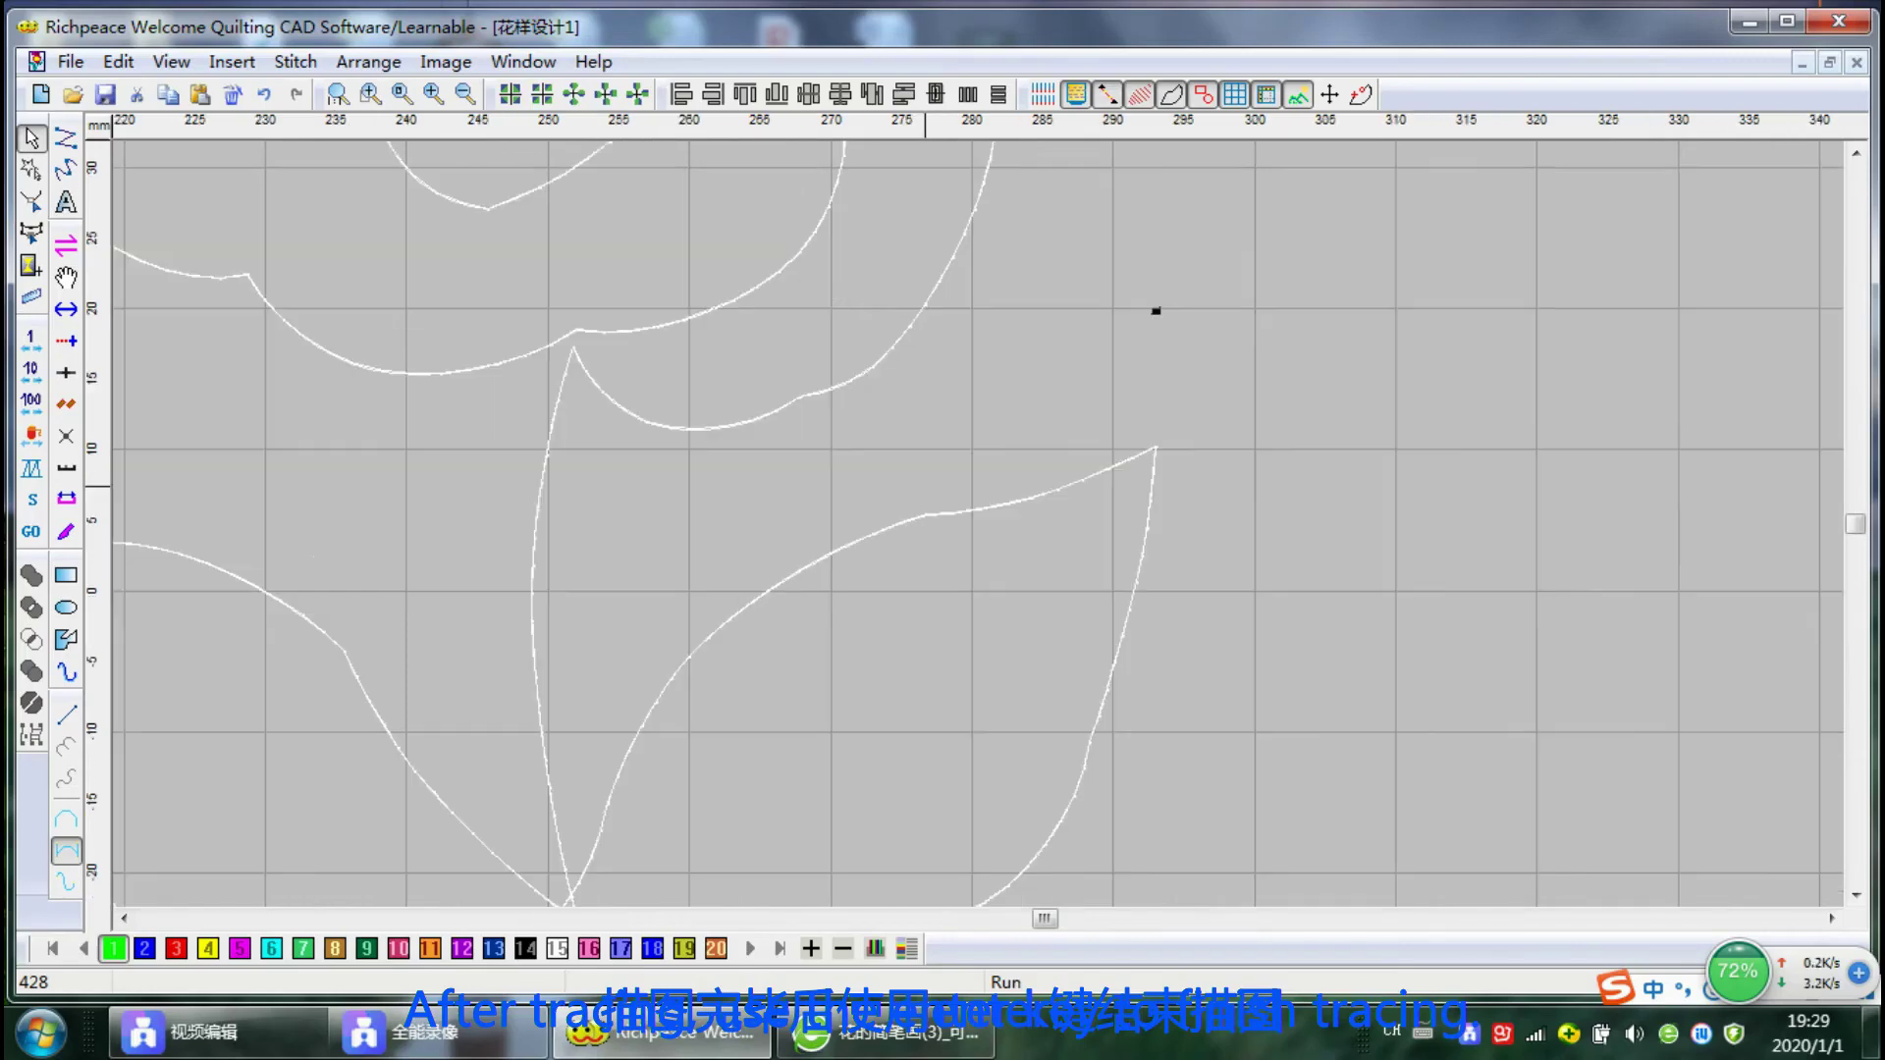
pyautogui.scroll(-2, 923, 486)
pyautogui.click(1169, 337)
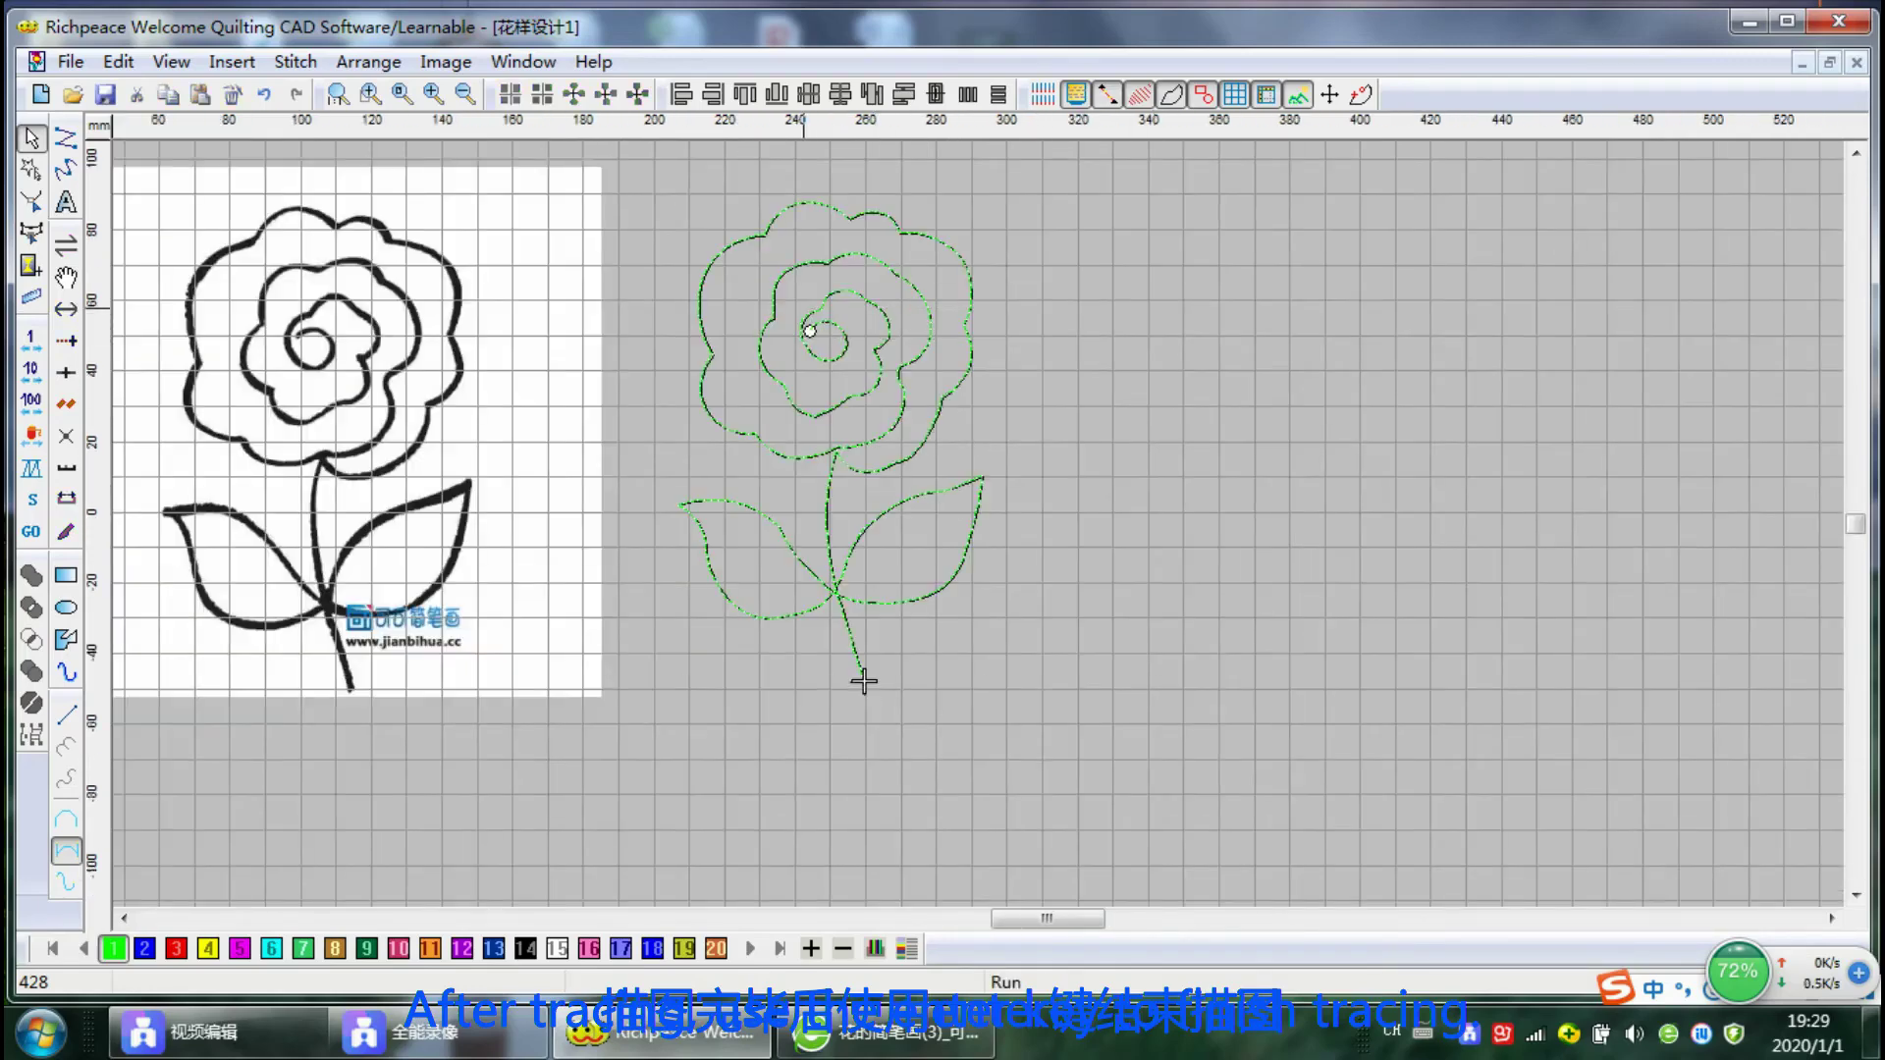
# Reshape the traced flower by repositioning the curve nodes of both leaves around the stem junction
pyautogui.click(928, 336)
pyautogui.click(32, 201)
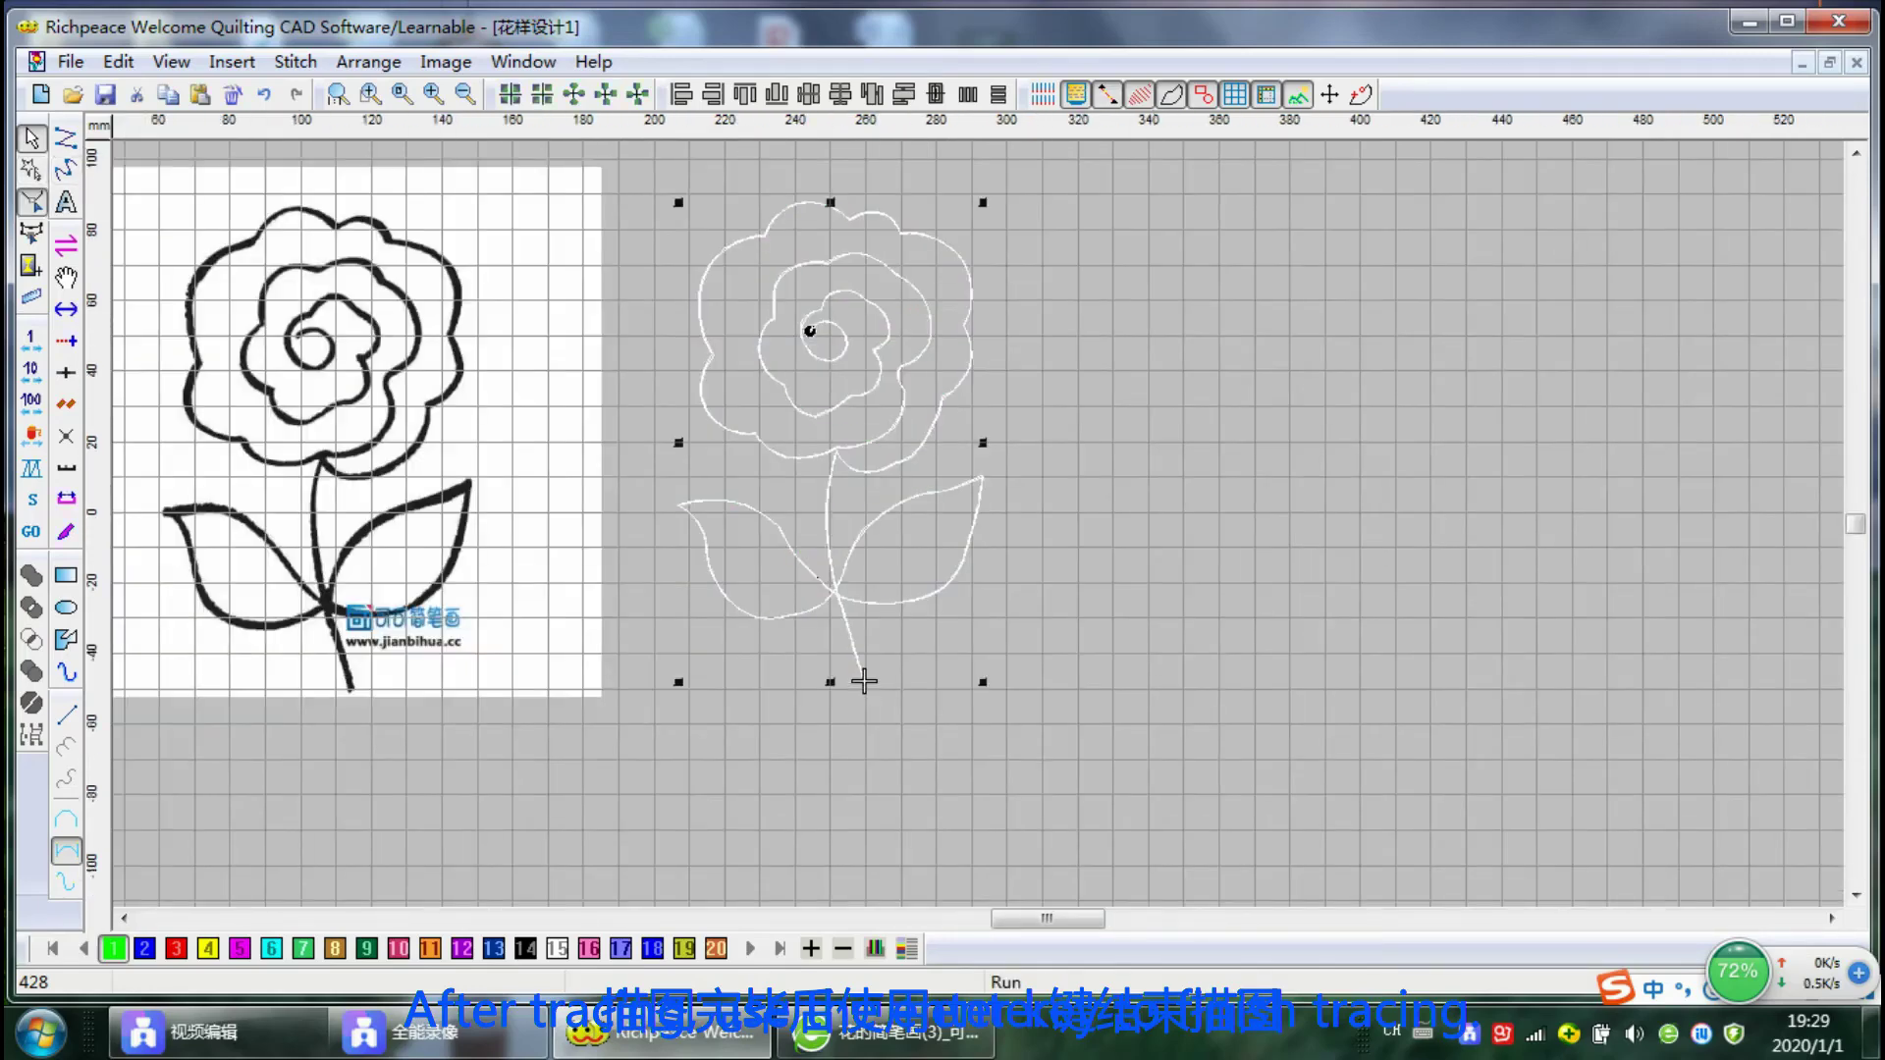
pyautogui.scroll(2, 864, 680)
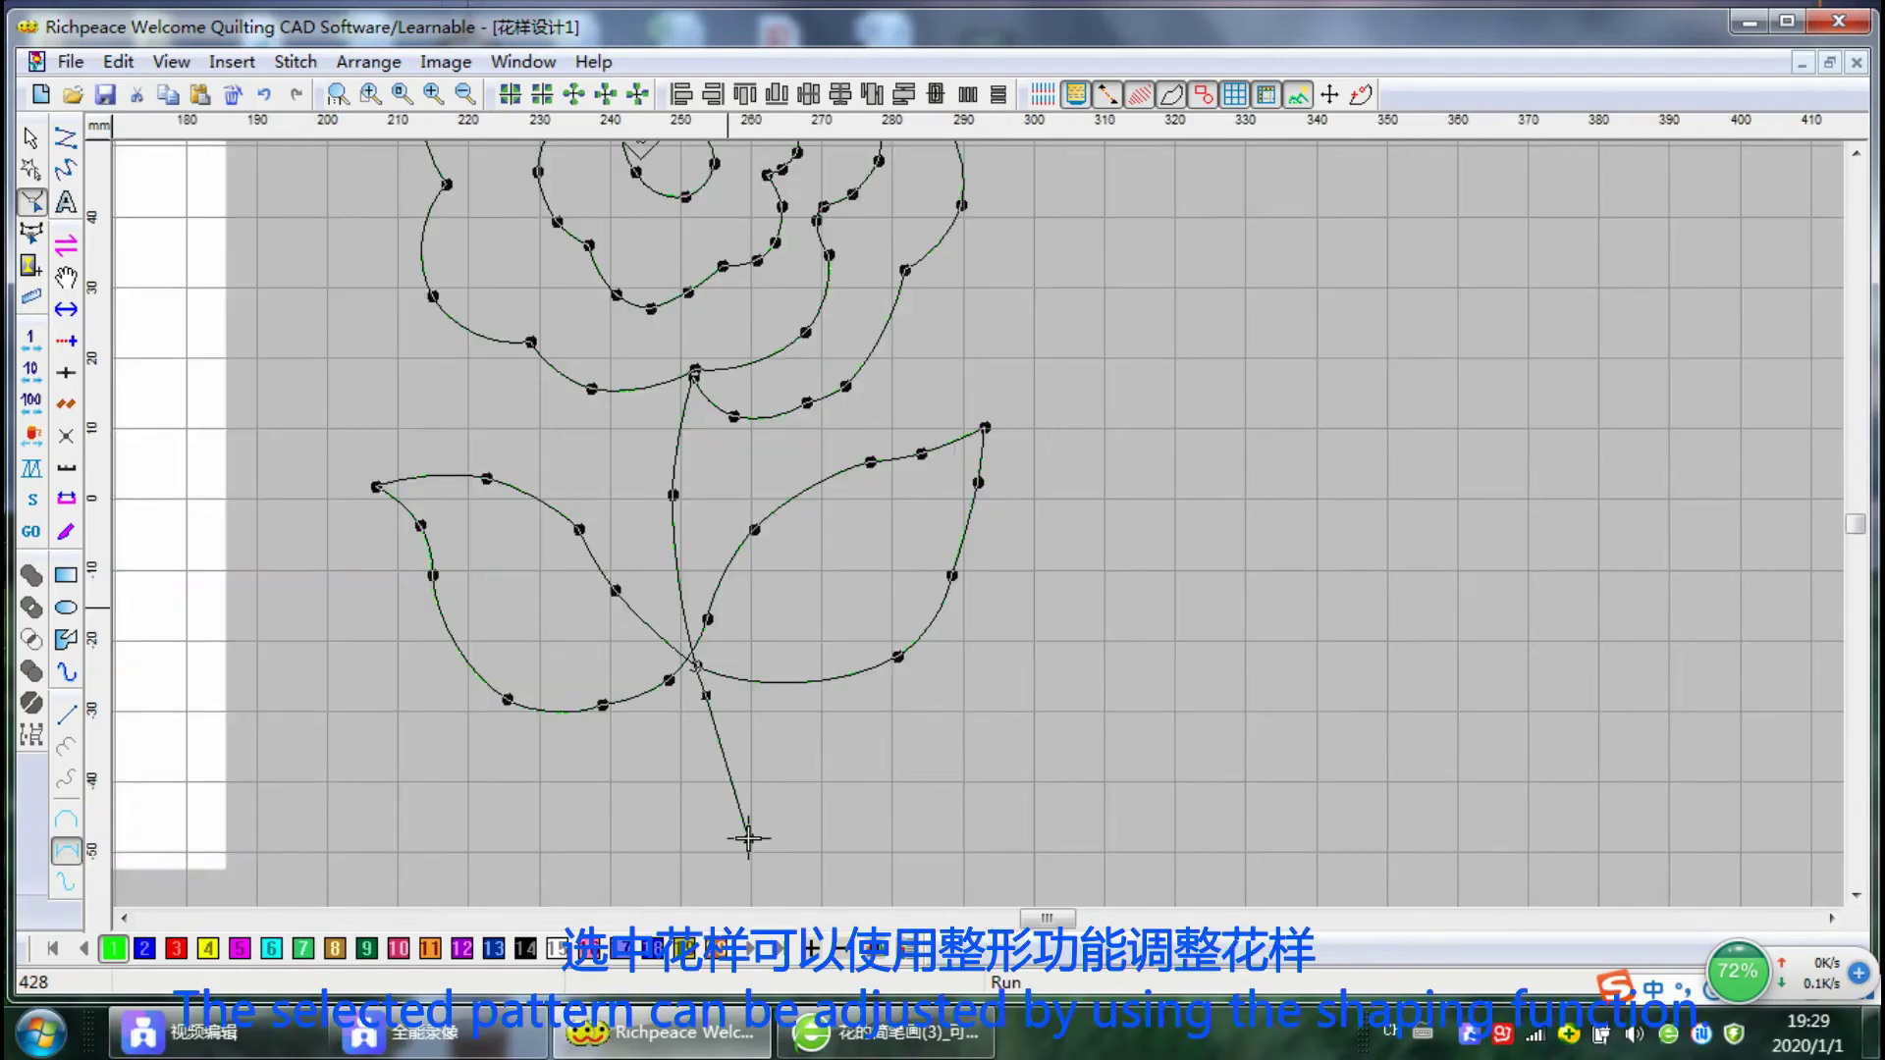
pyautogui.moveTo(1856, 525); pyautogui.dragTo(1856, 528)
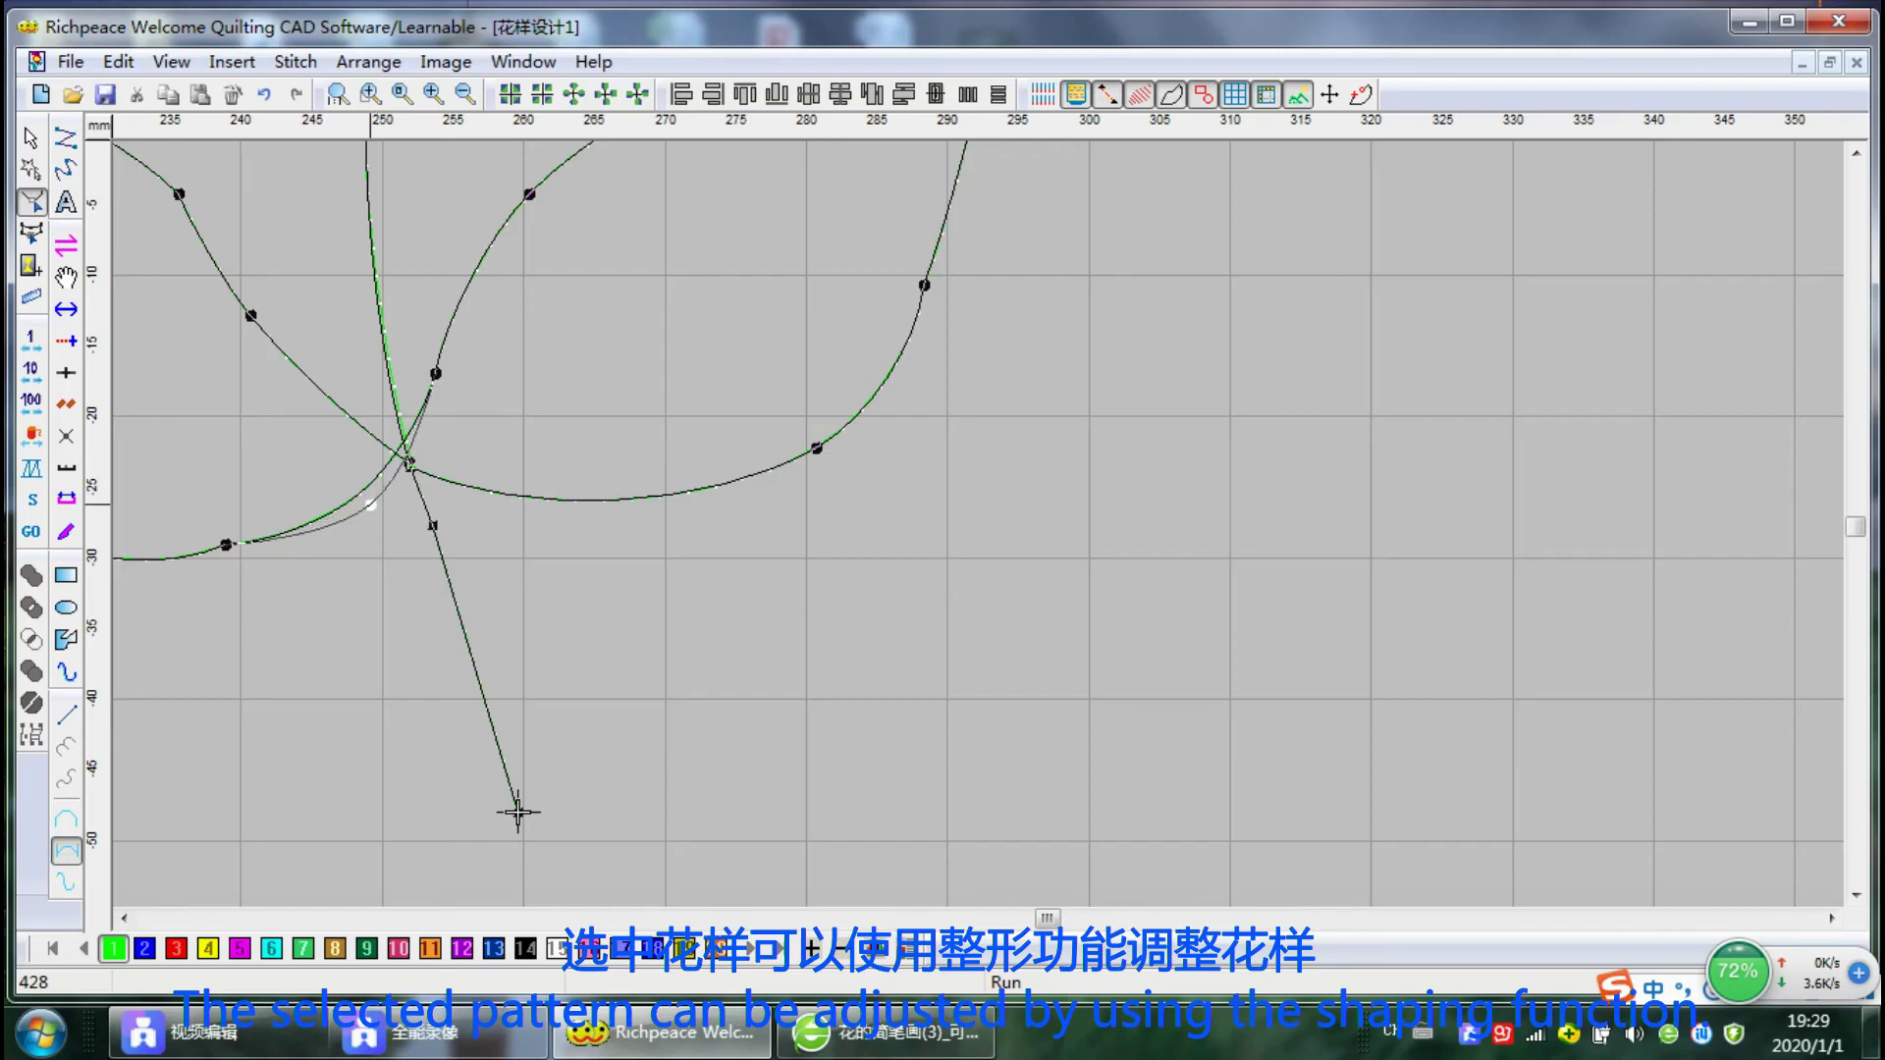
pyautogui.moveTo(371, 505); pyautogui.dragTo(381, 504)
pyautogui.moveTo(435, 374); pyautogui.dragTo(433, 411)
pyautogui.moveTo(225, 545); pyautogui.dragTo(203, 574)
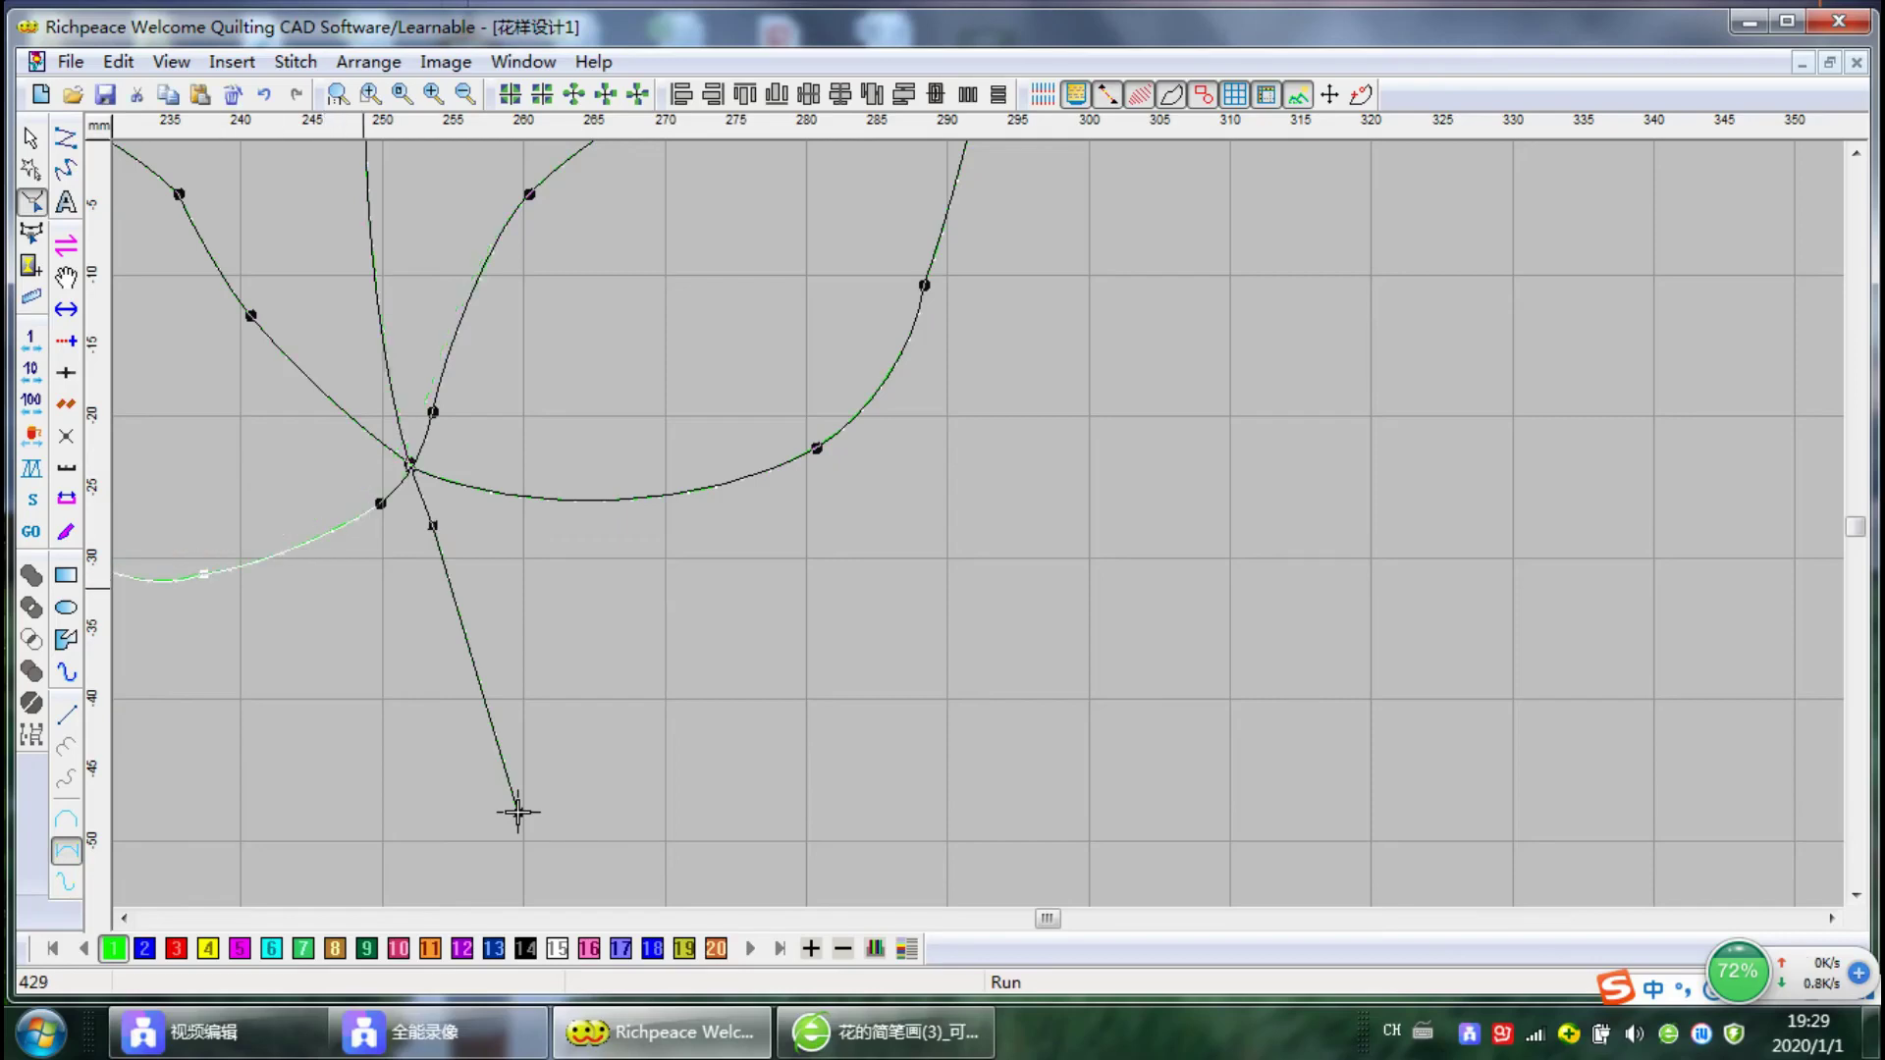
# Smooth the left leaf's lower edge by adding a node at its lowest part and adjusting the neighbouring nodes
pyautogui.moveTo(1048, 919); pyautogui.dragTo(1027, 919)
pyautogui.moveTo(1836, 812); pyautogui.dragTo(1523, 812, button='middle')
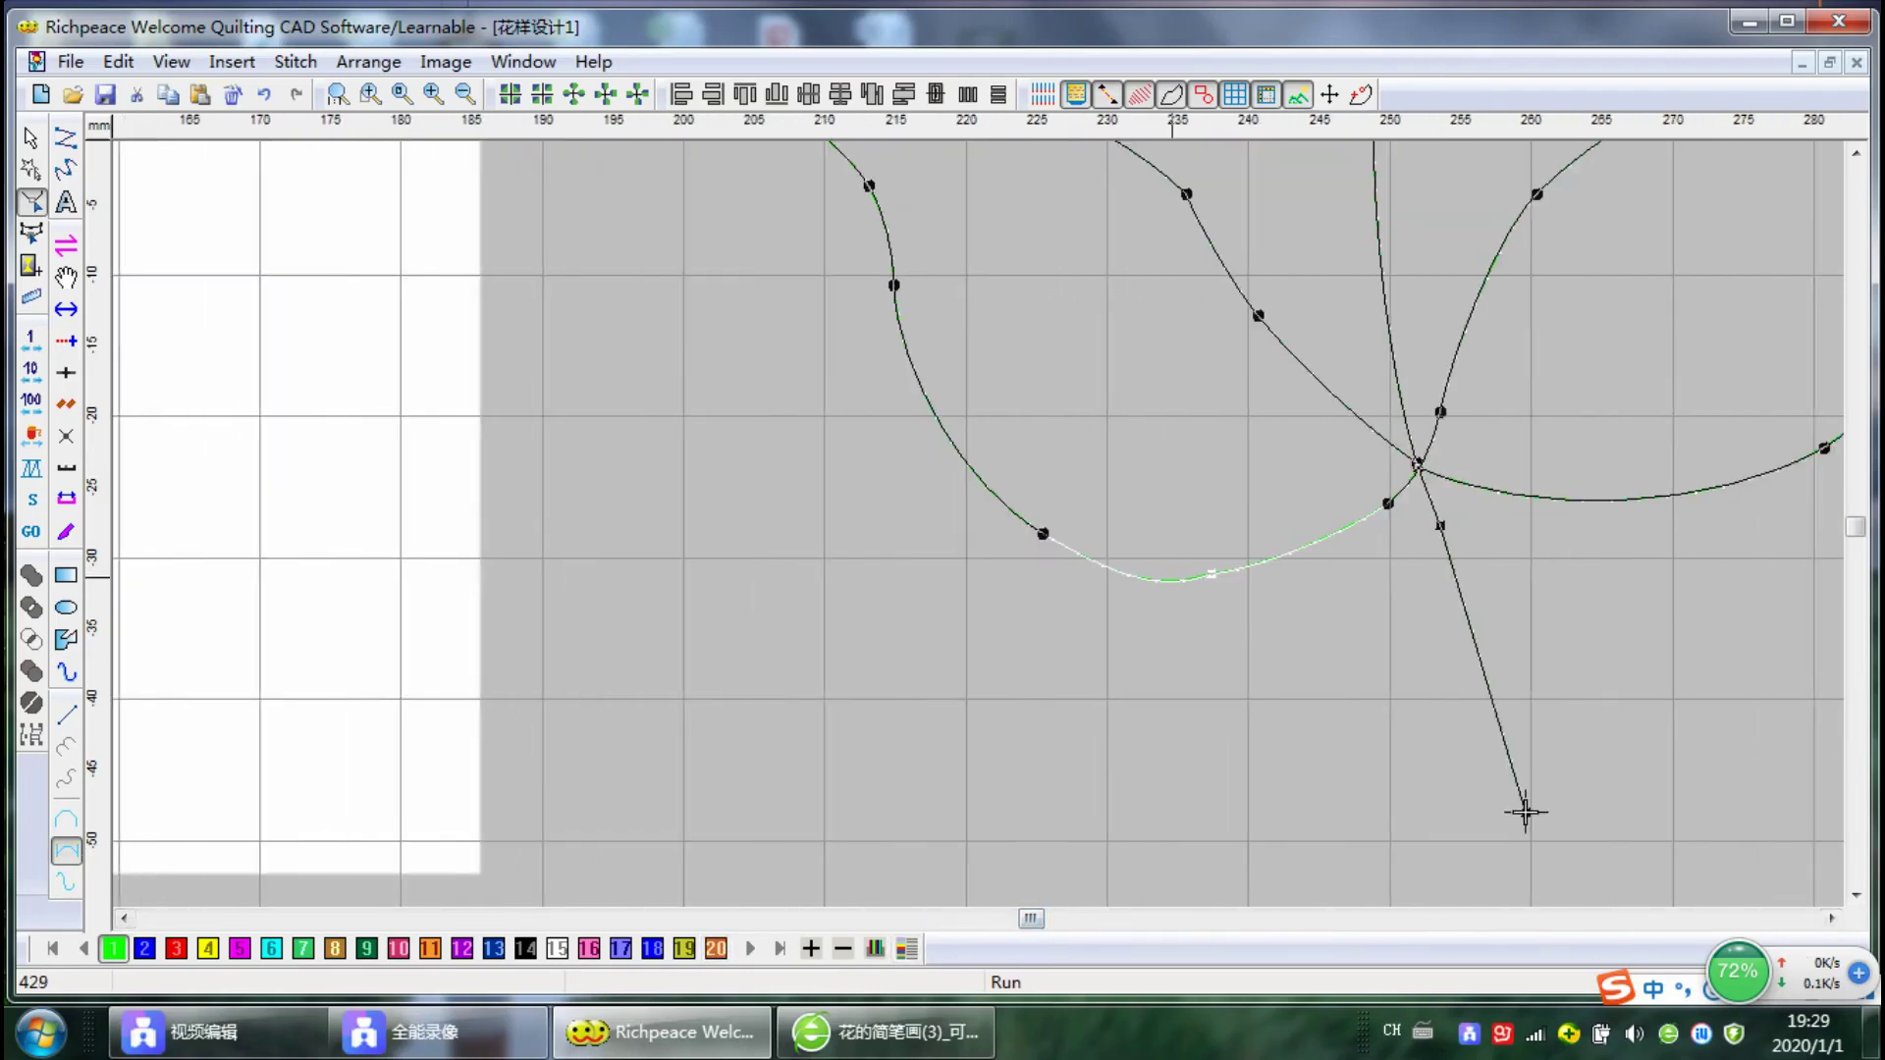
pyautogui.click(1141, 584)
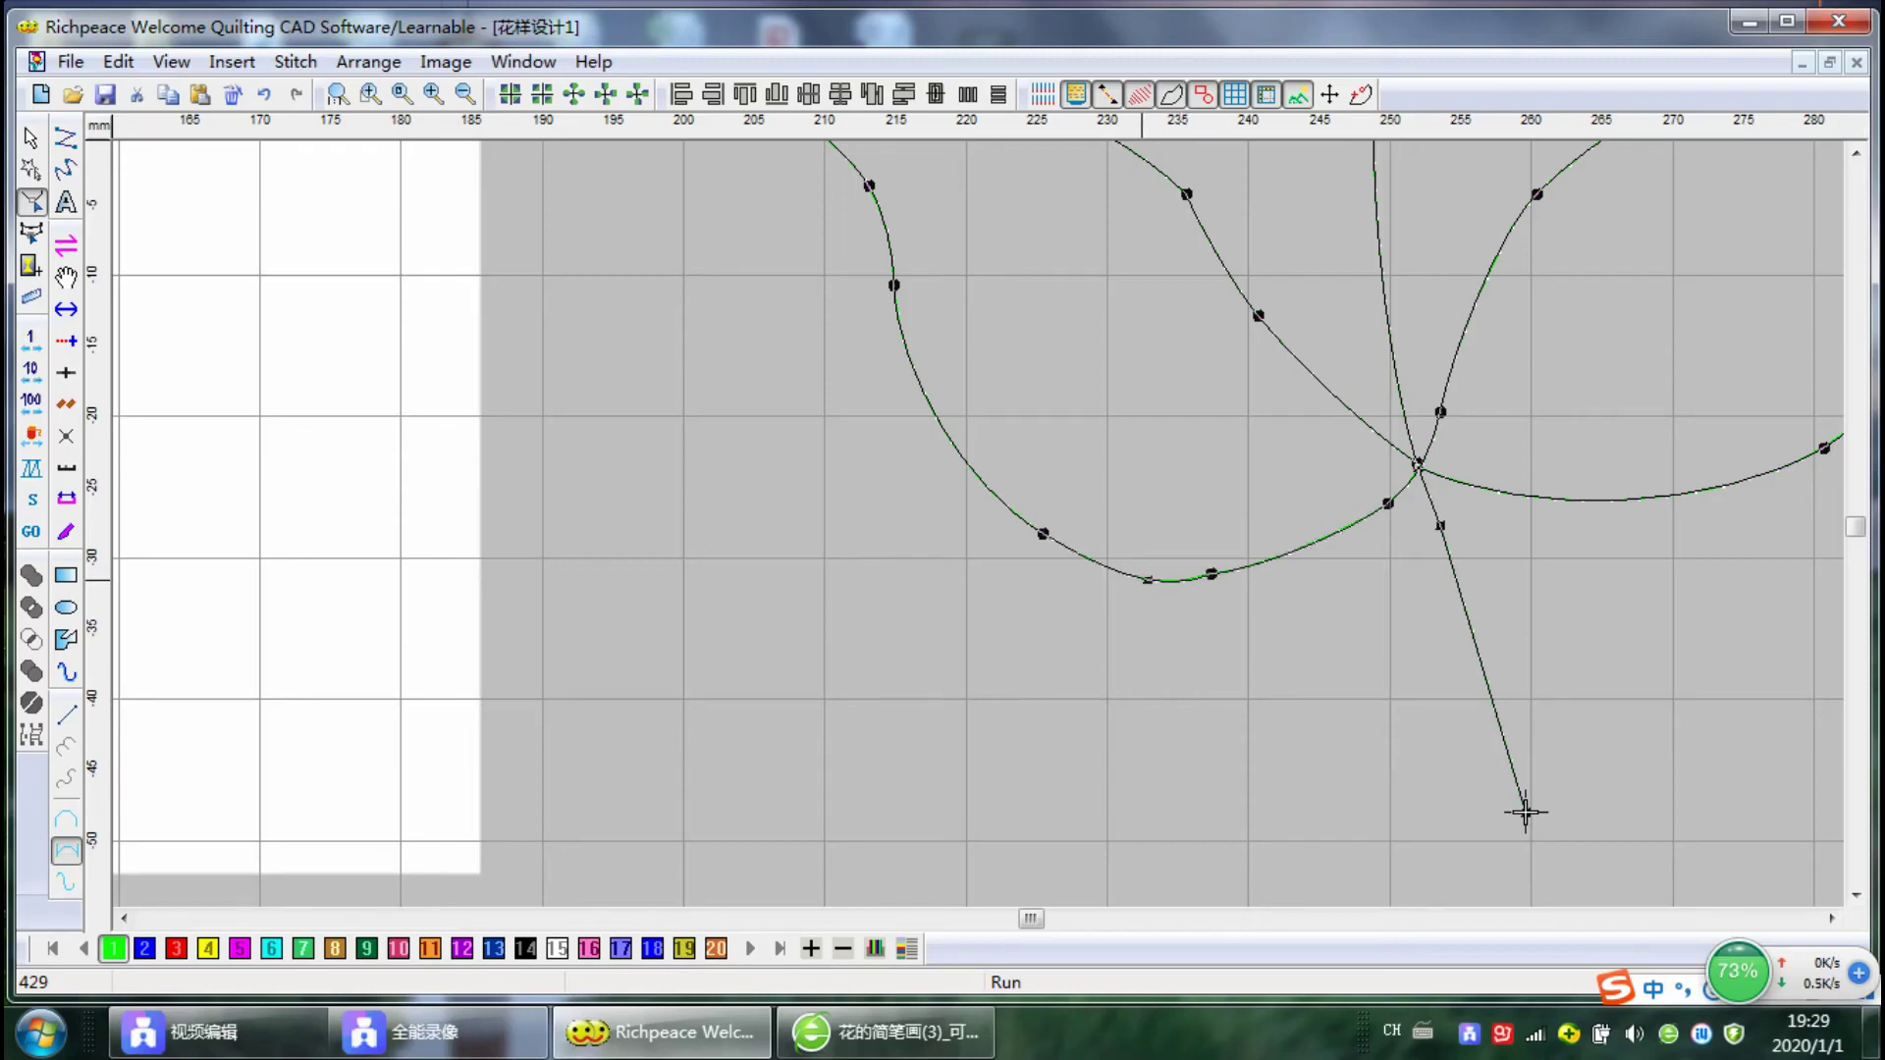
pyautogui.moveTo(1213, 573); pyautogui.dragTo(1274, 563)
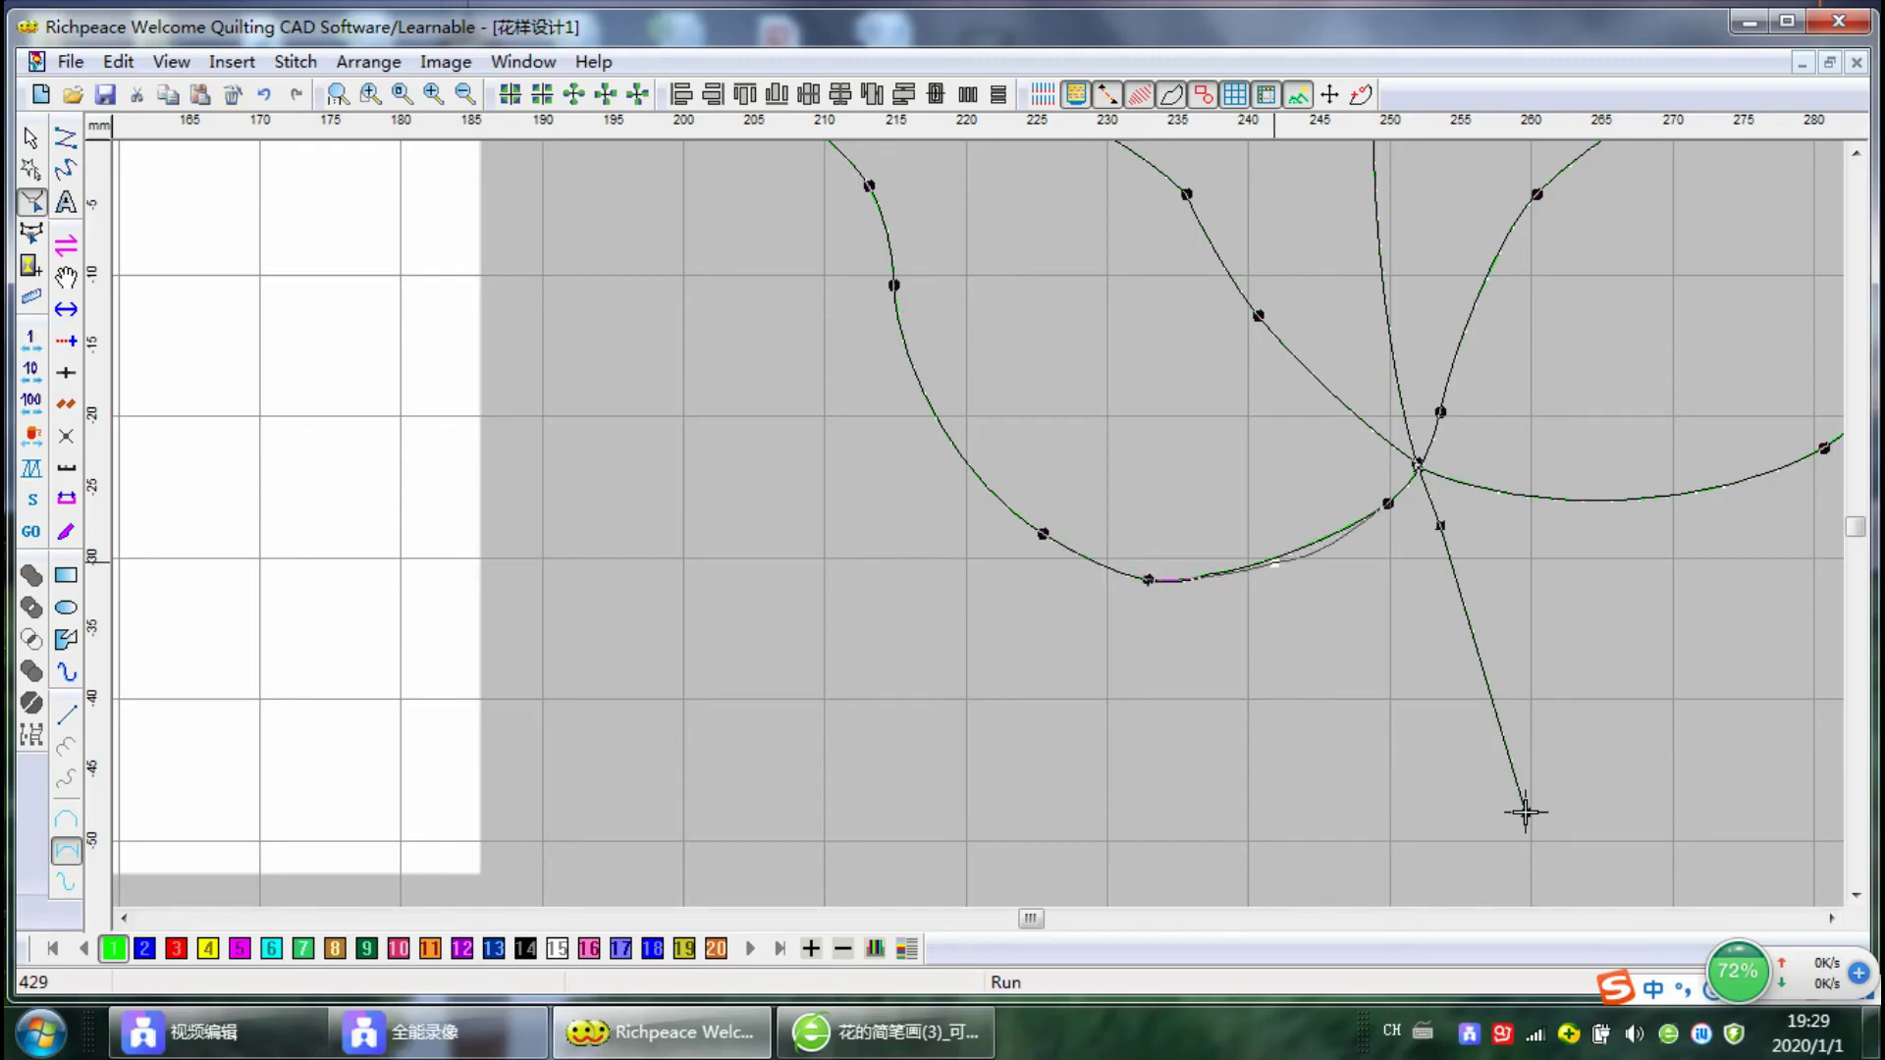
pyautogui.click(1146, 578)
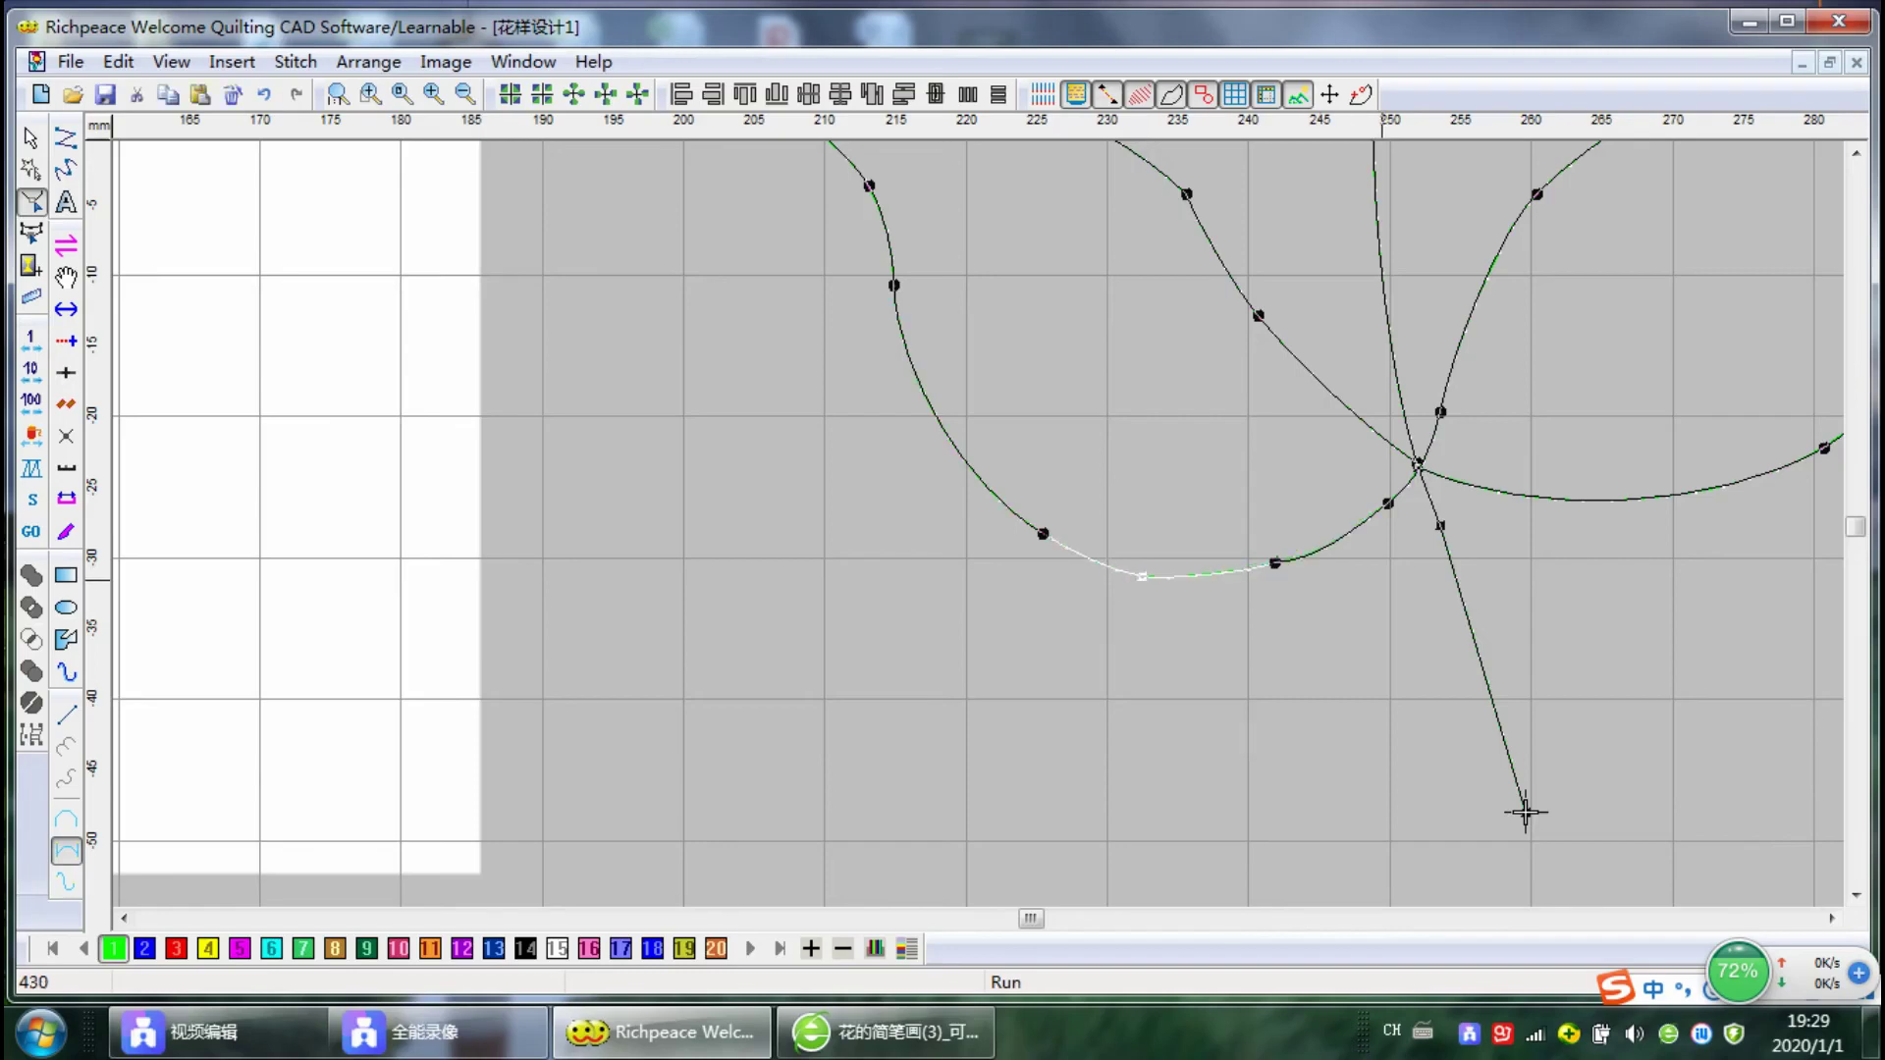
pyautogui.scroll(-1, 1380, 580)
pyautogui.scroll(-1, 1380, 580)
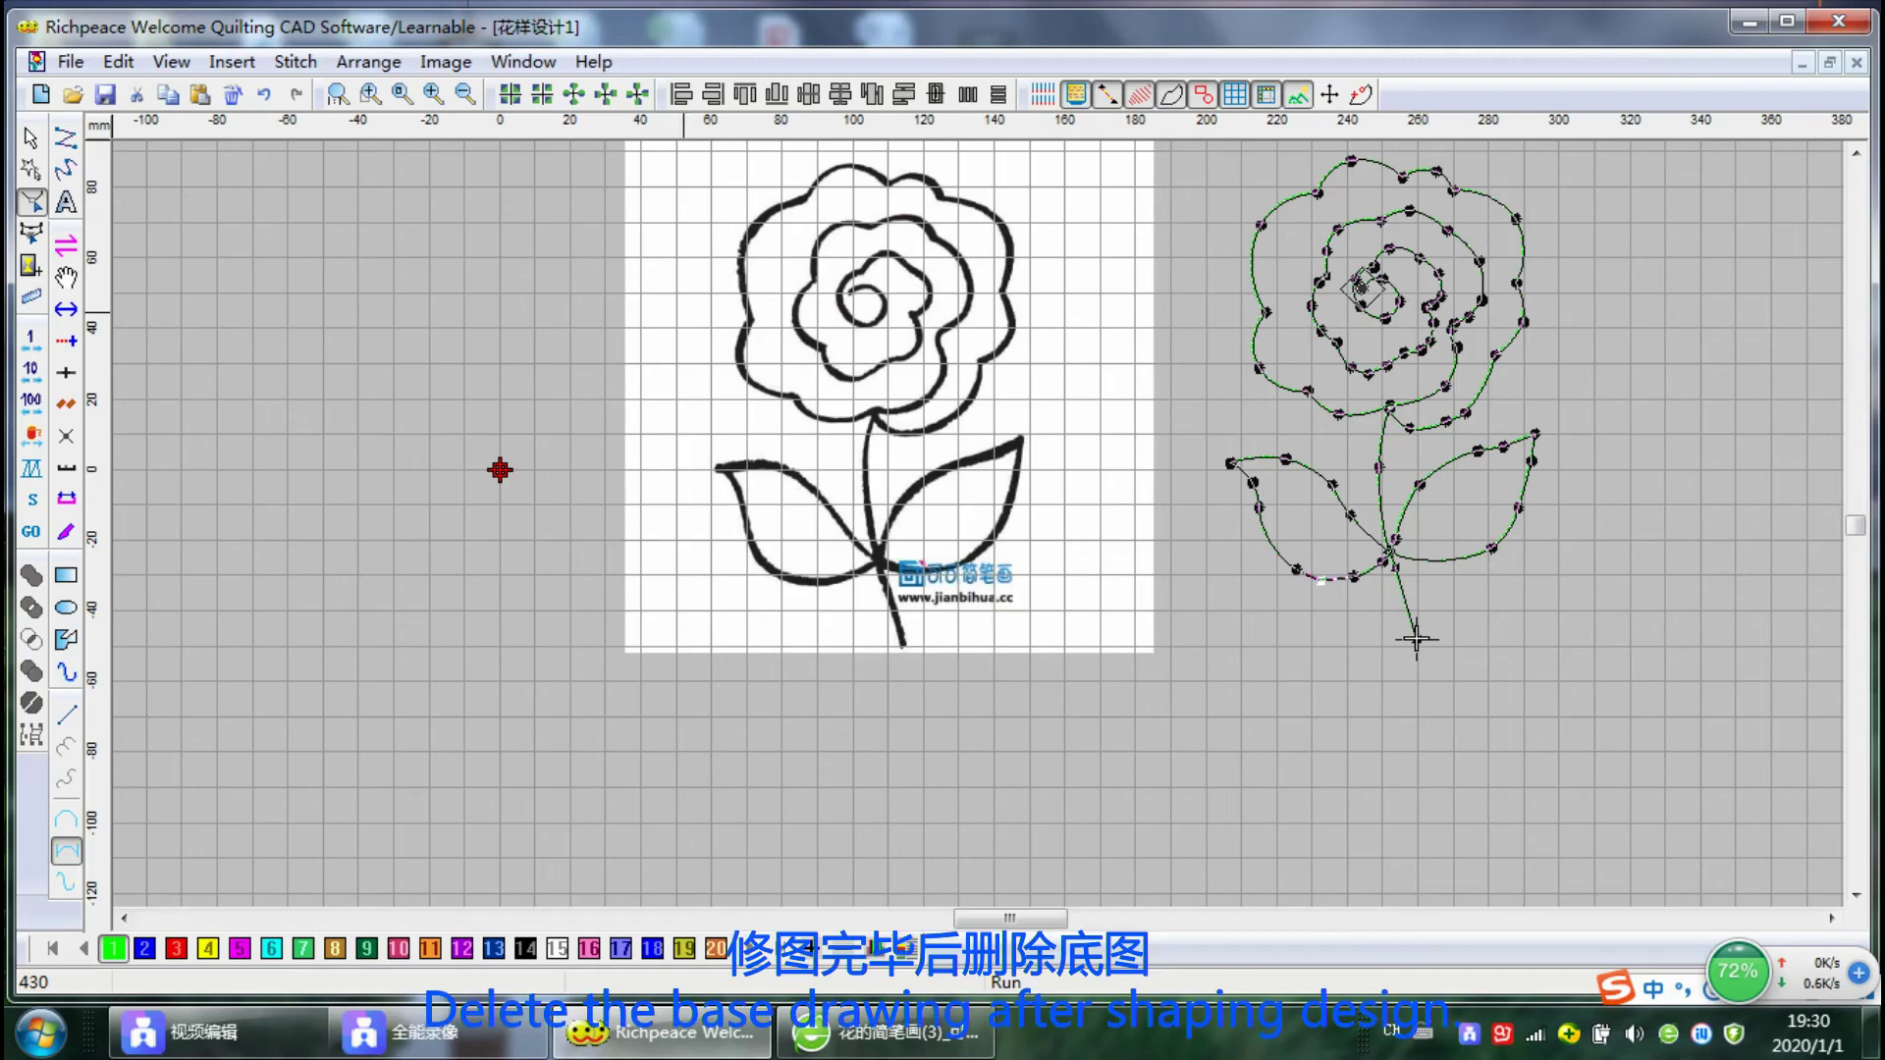
# Leave shaping mode and delete the base bitmap of the flower
pyautogui.click(32, 139)
pyautogui.click(1662, 500)
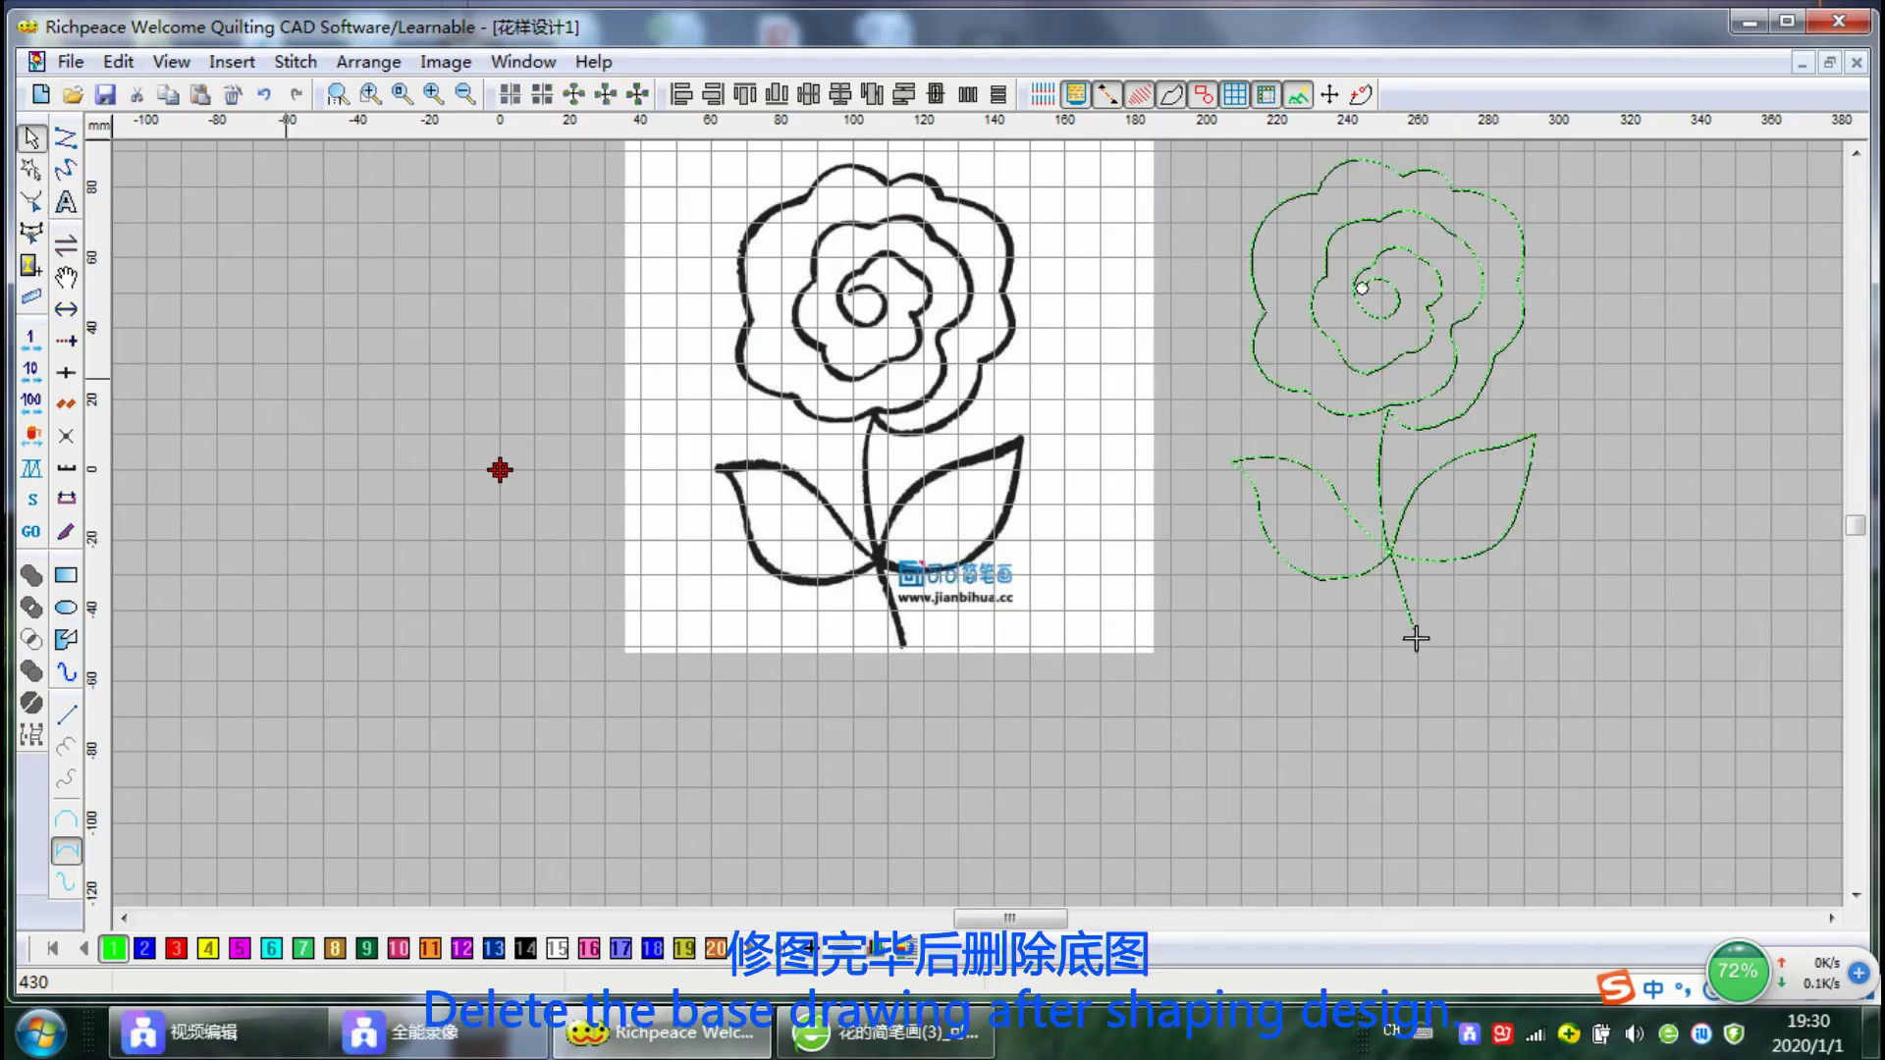
pyautogui.click(32, 265)
pyautogui.click(1012, 493)
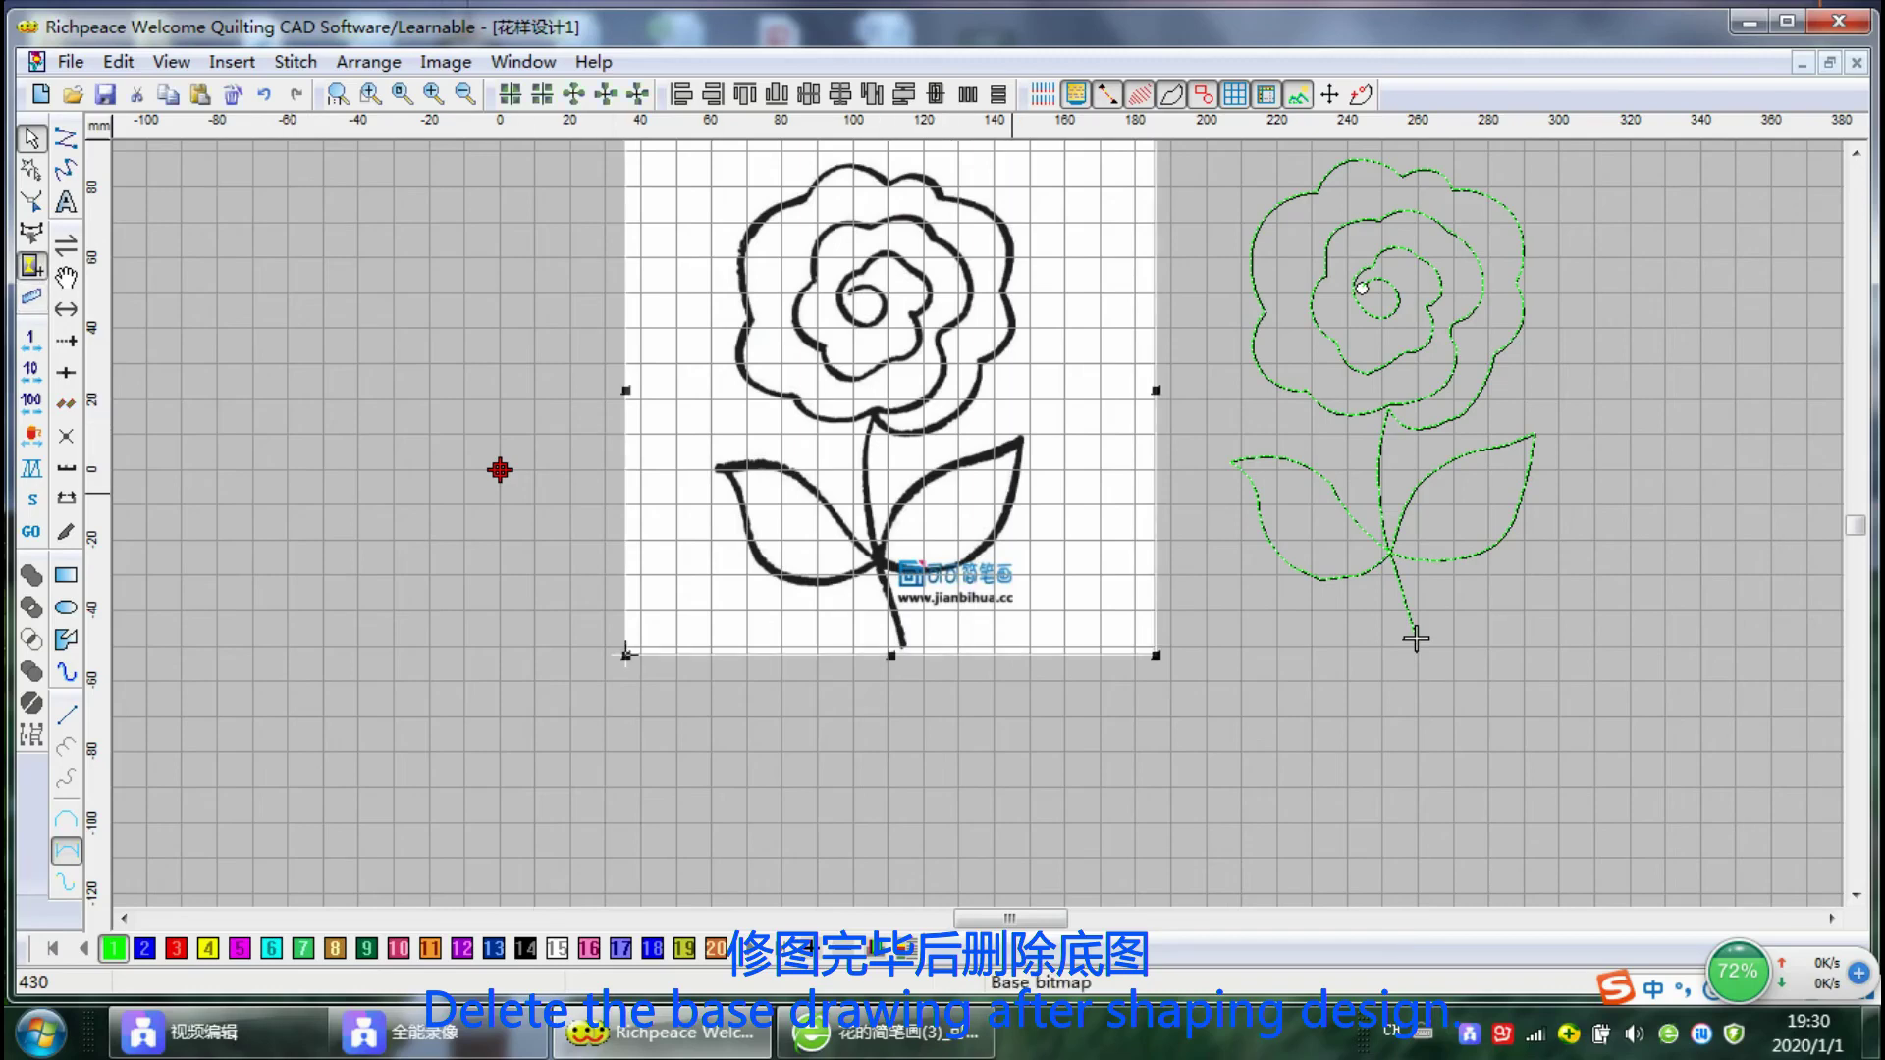
pyautogui.press('Delete')
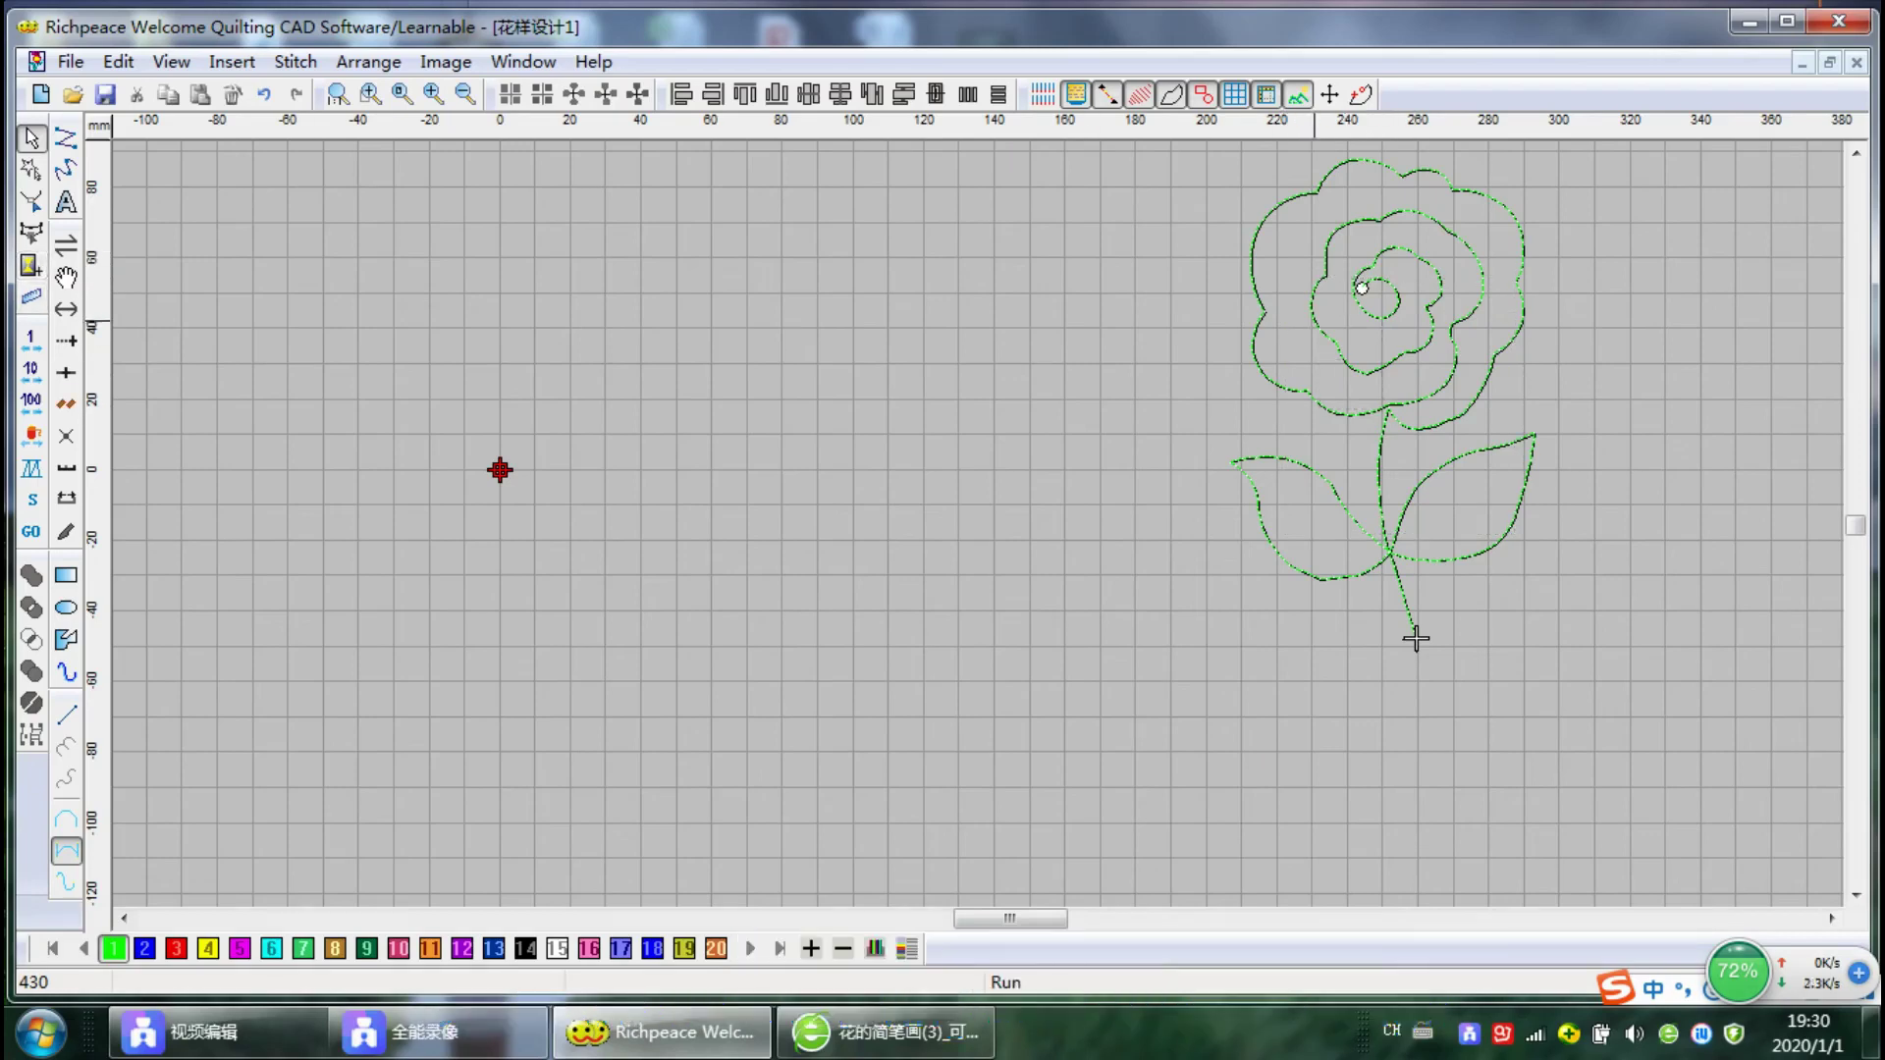
# Move the flower outline to just right of the origin marker
pyautogui.moveTo(1415, 639); pyautogui.dragTo(766, 698)
pyautogui.click(955, 448)
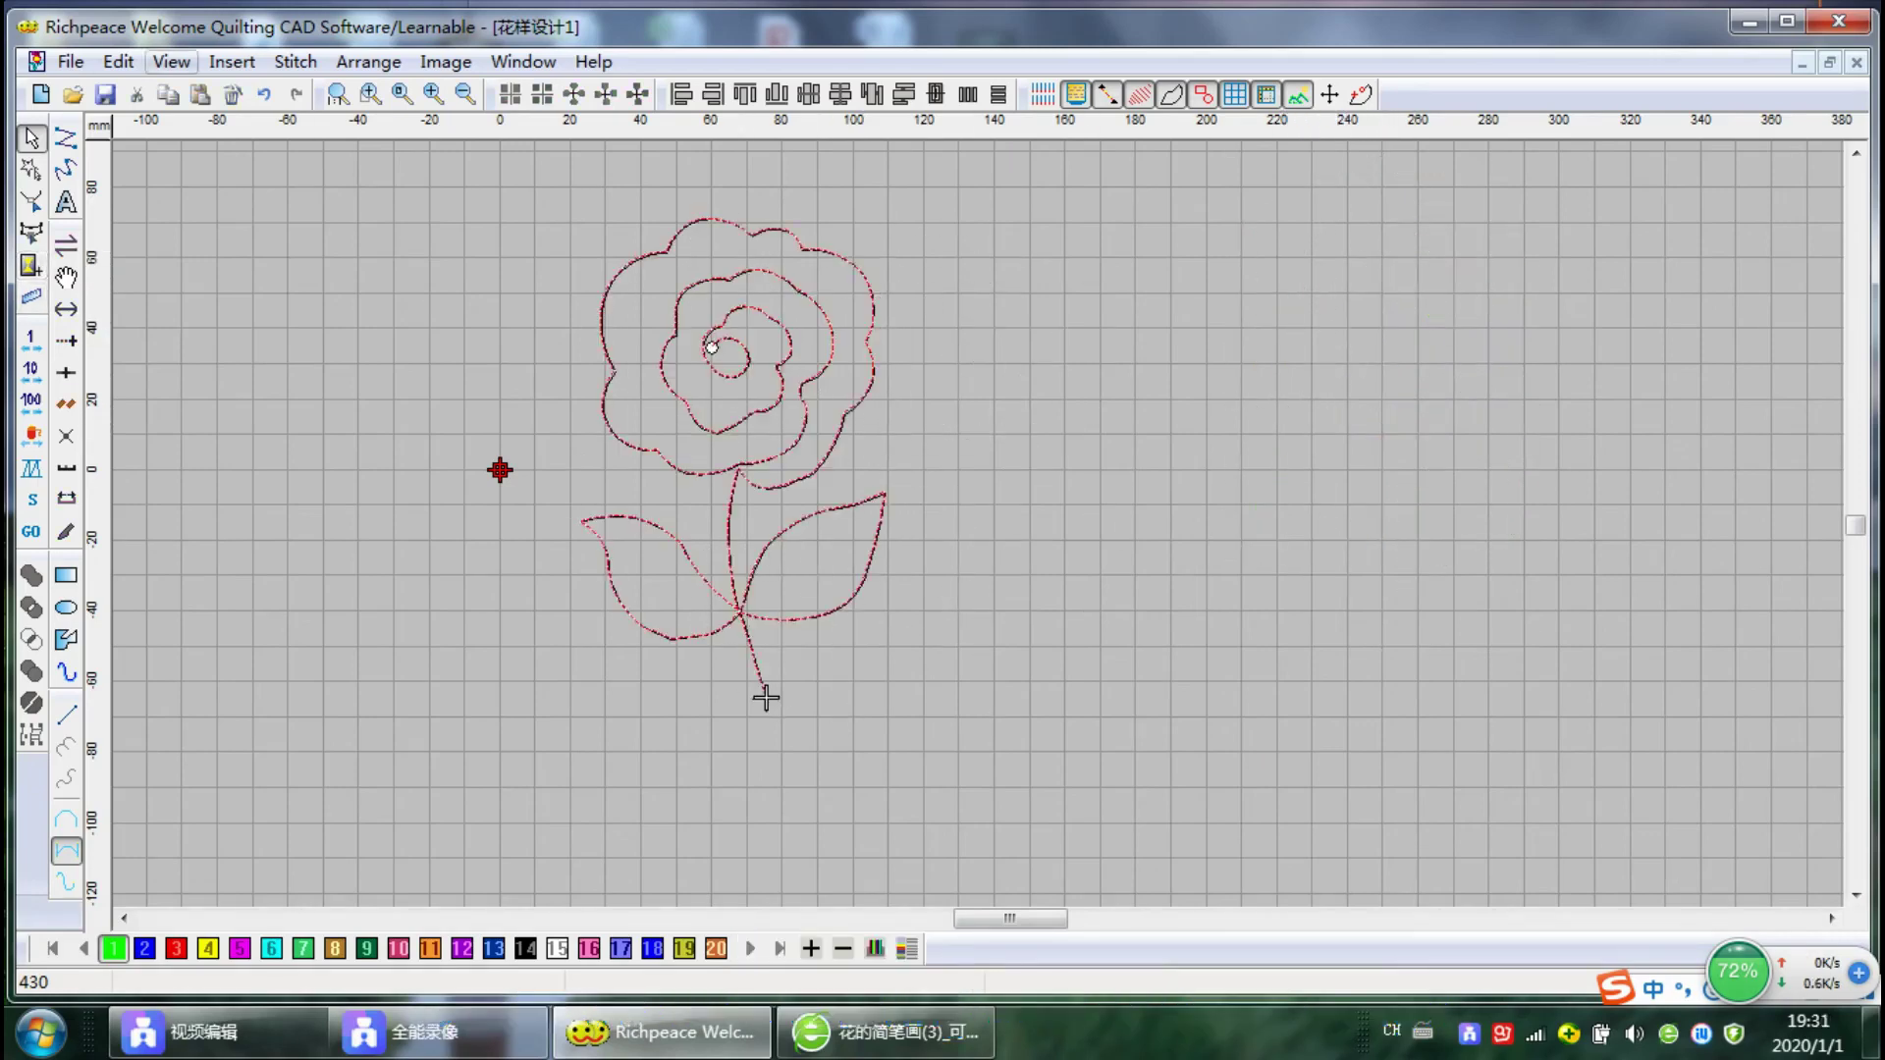
pyautogui.click(172, 62)
pyautogui.click(172, 61)
pyautogui.click(172, 62)
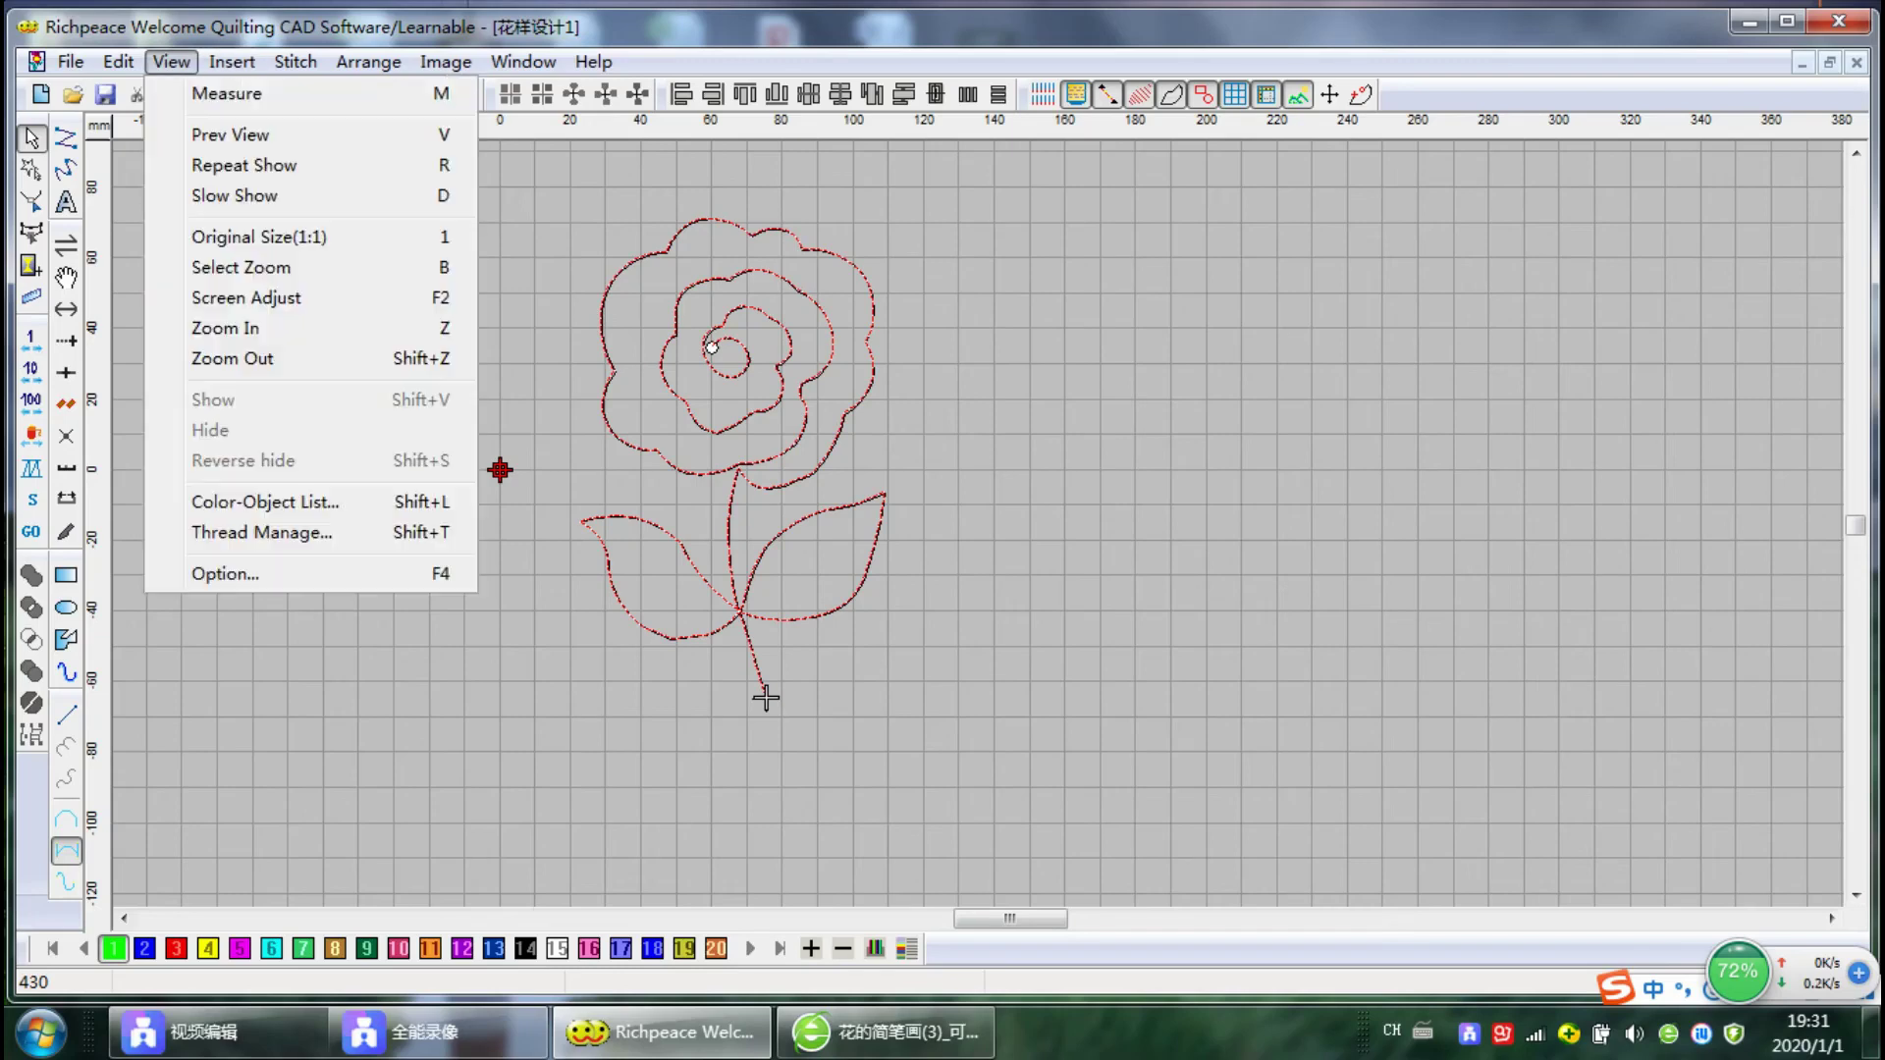
pyautogui.click(172, 62)
pyautogui.click(766, 699)
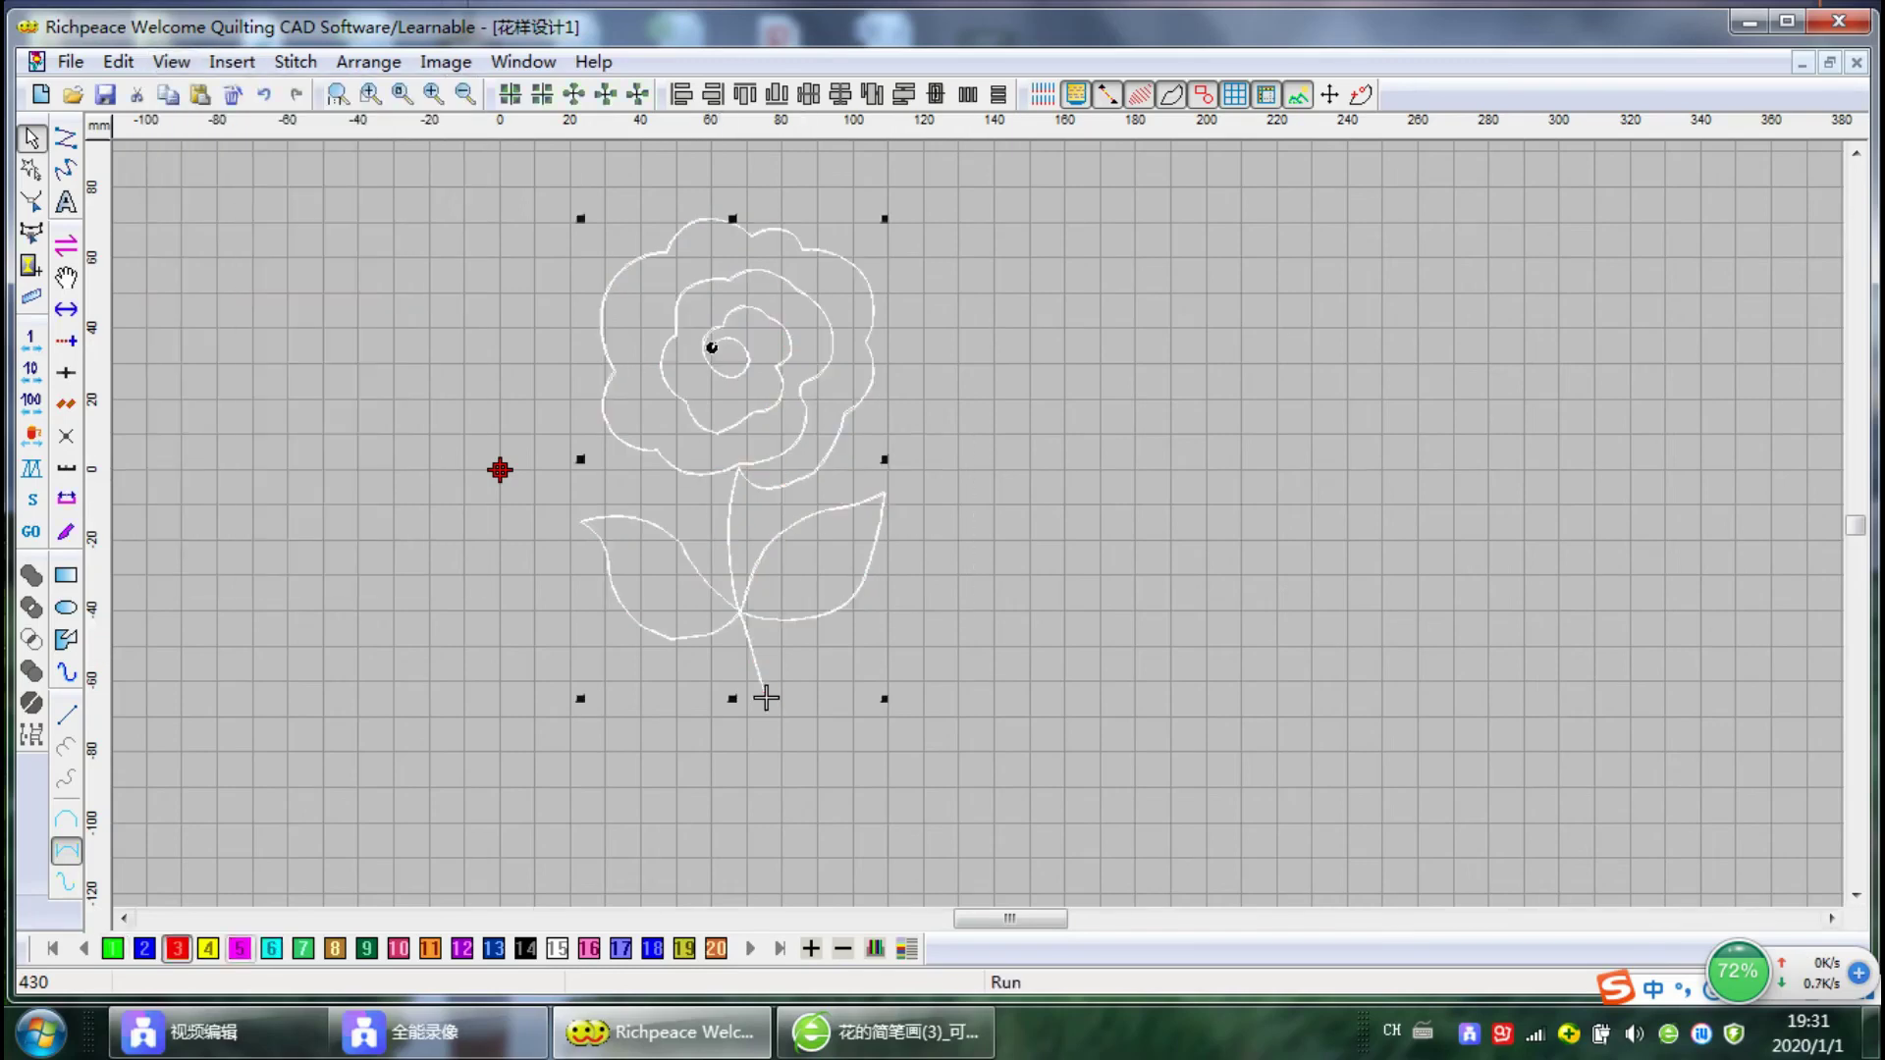
# Recolour the whole flower outline with thread colour 3 (red)
pyautogui.click(114, 948)
pyautogui.click(1223, 442)
pyautogui.moveTo(1081, 444); pyautogui.dragTo(785, 668)
pyautogui.click(176, 949)
pyautogui.click(1119, 531)
# Play the Slow Show simulation to check the flower pattern's stitching track
pyautogui.click(172, 61)
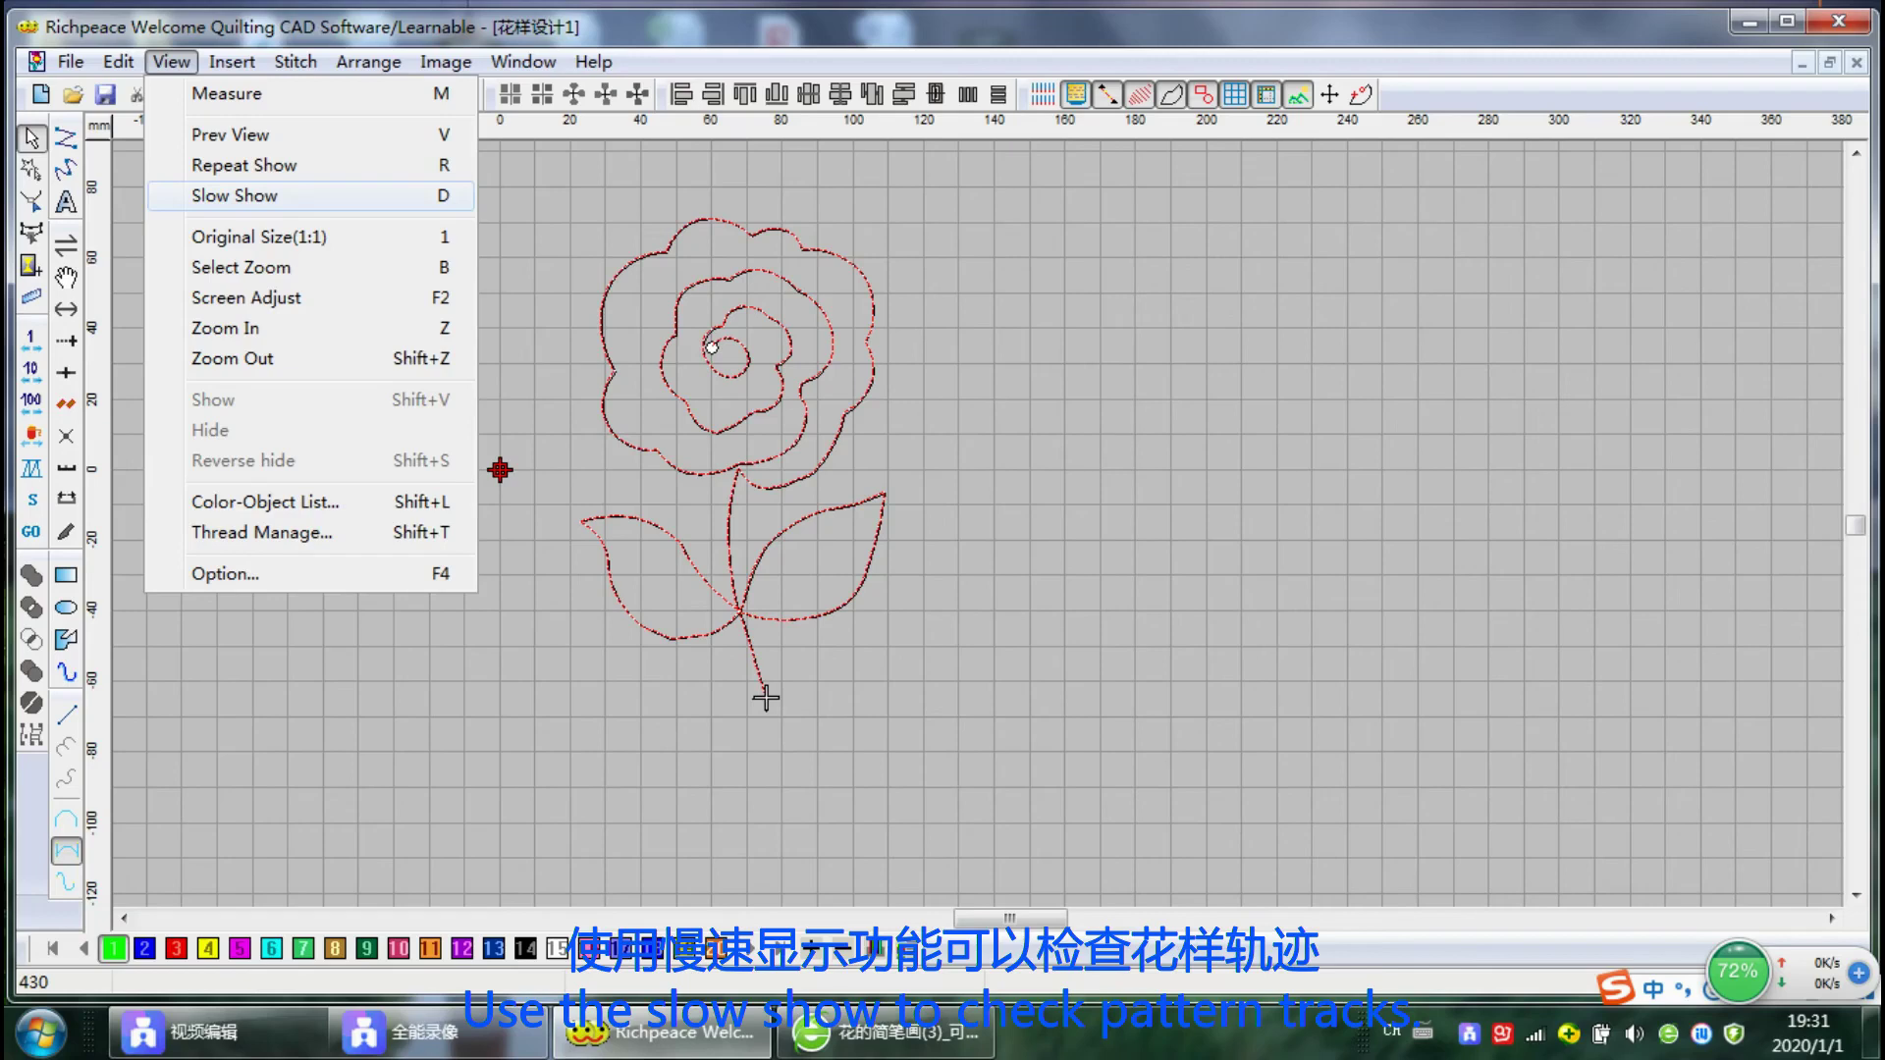
pyautogui.click(257, 192)
pyautogui.click(737, 128)
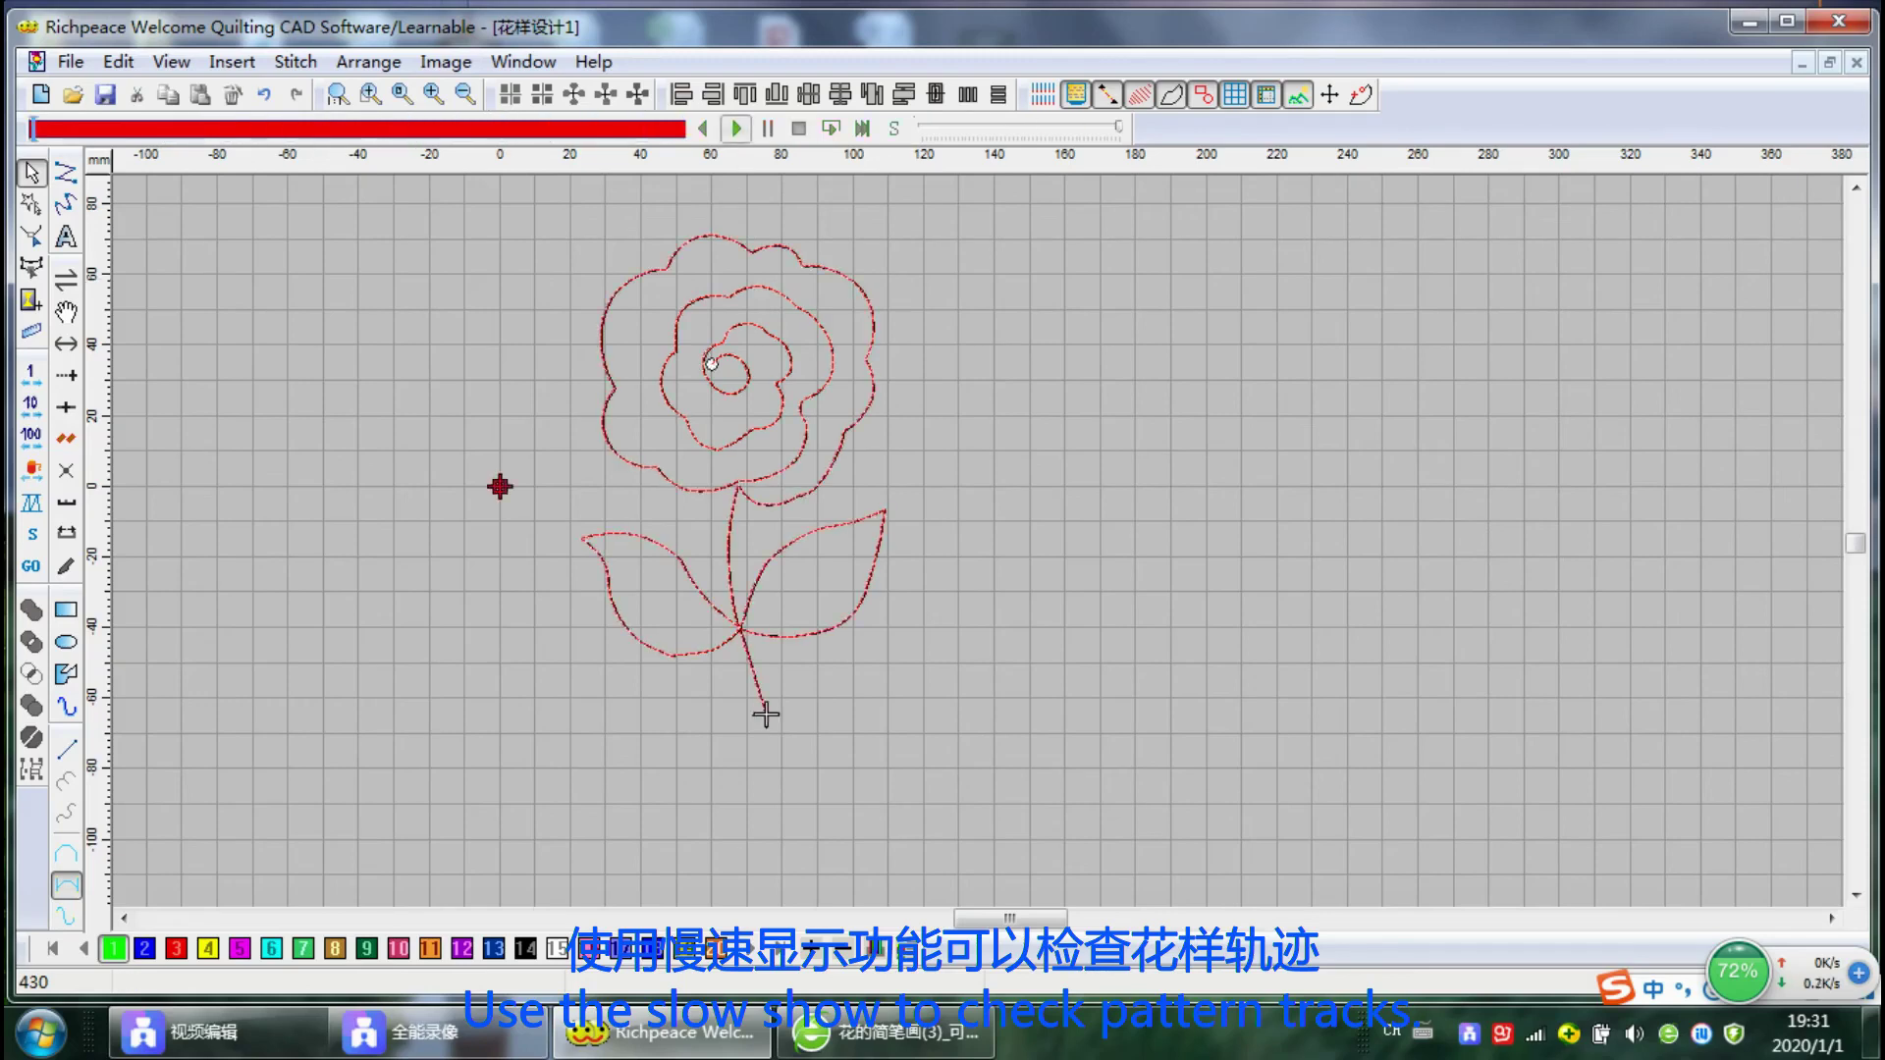
pyautogui.click(736, 128)
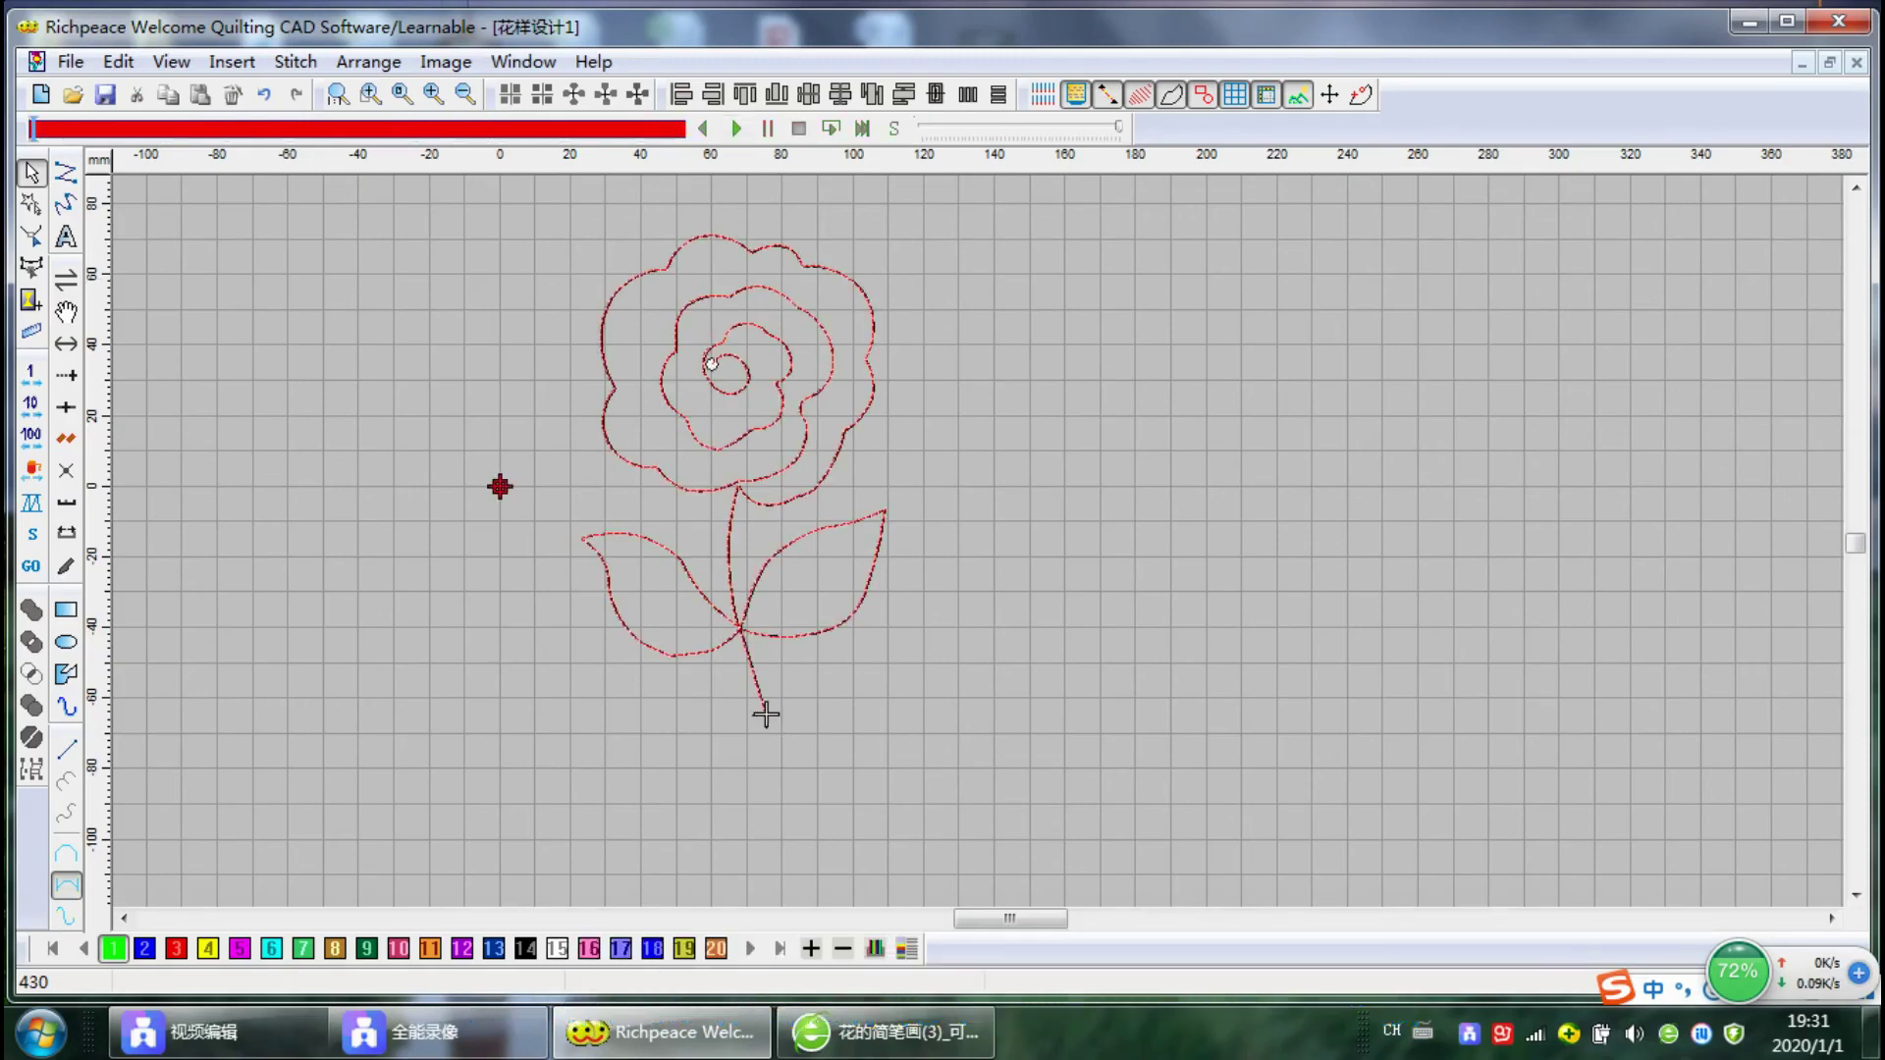
pyautogui.click(737, 128)
pyautogui.click(736, 129)
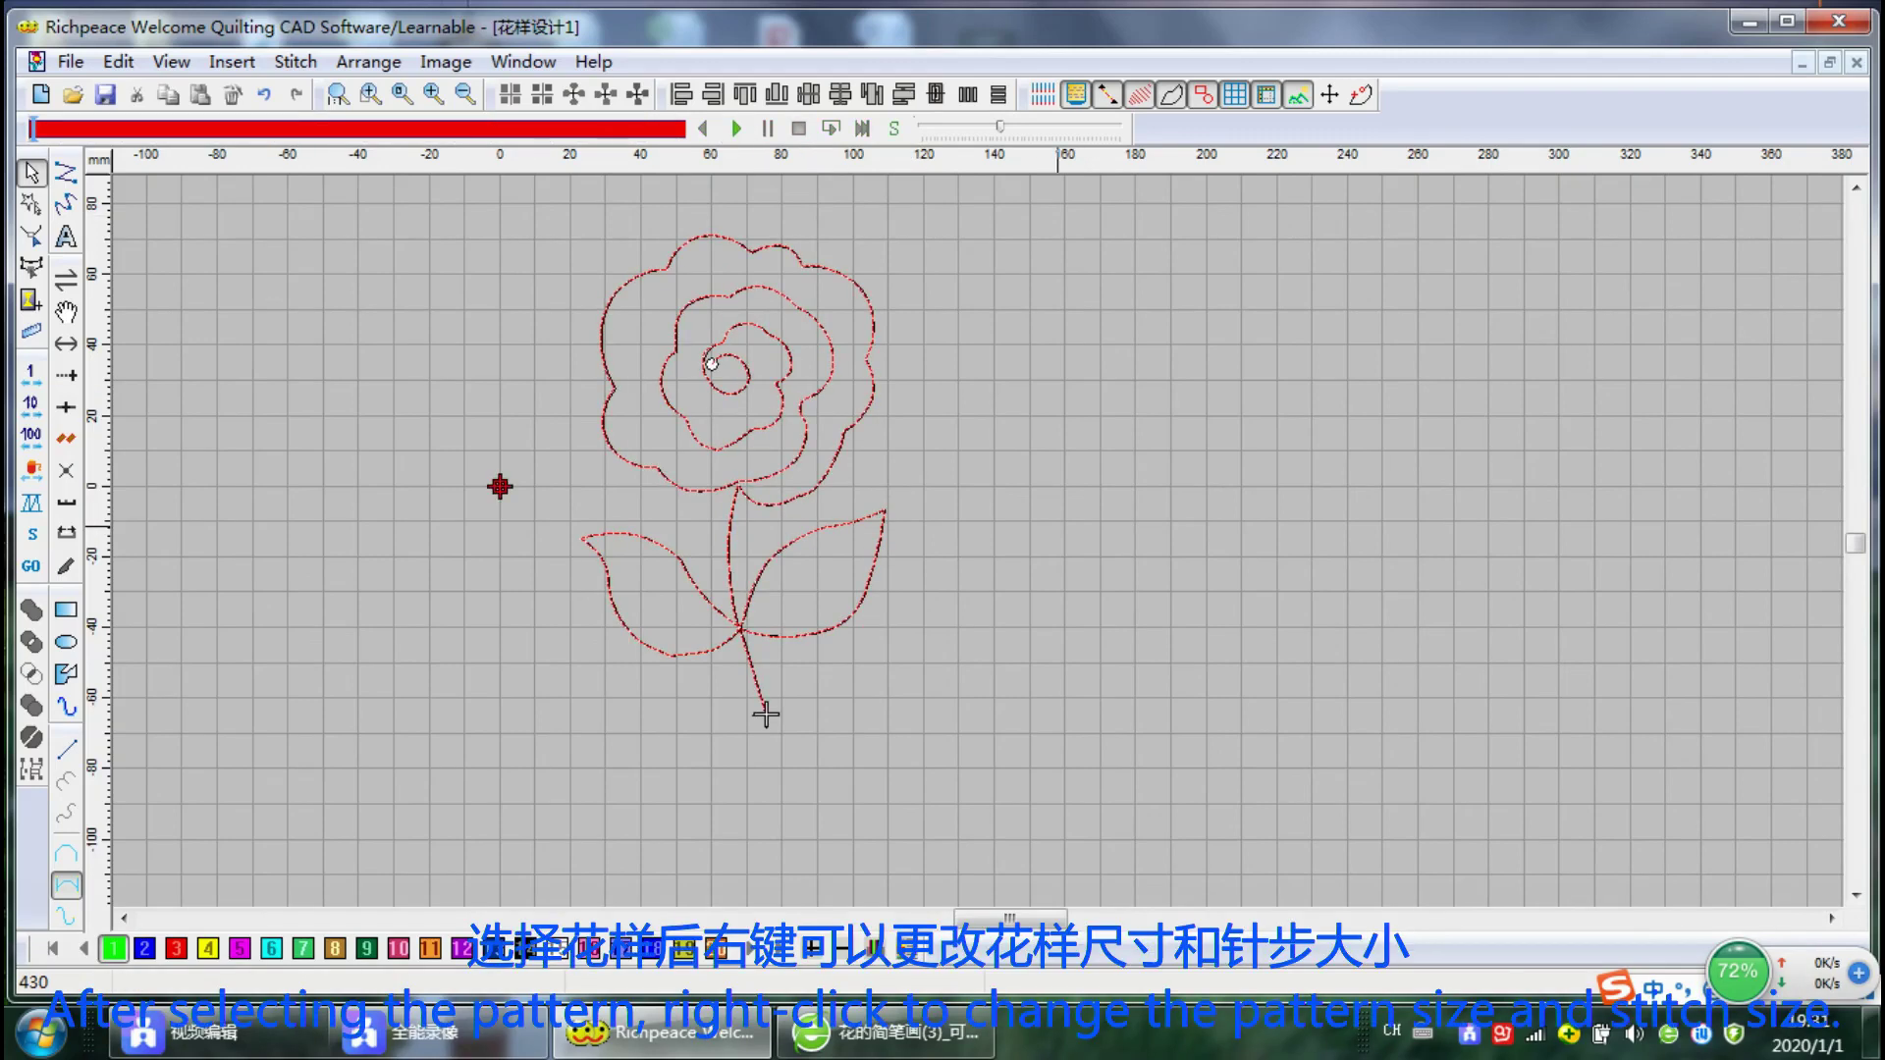
# Review the flower's Connecter stitch settings and General size settings in its object parameters, and accept them
pyautogui.moveTo(1008, 550); pyautogui.dragTo(600, 340)
pyautogui.rightClick(672, 360)
pyautogui.click(788, 381)
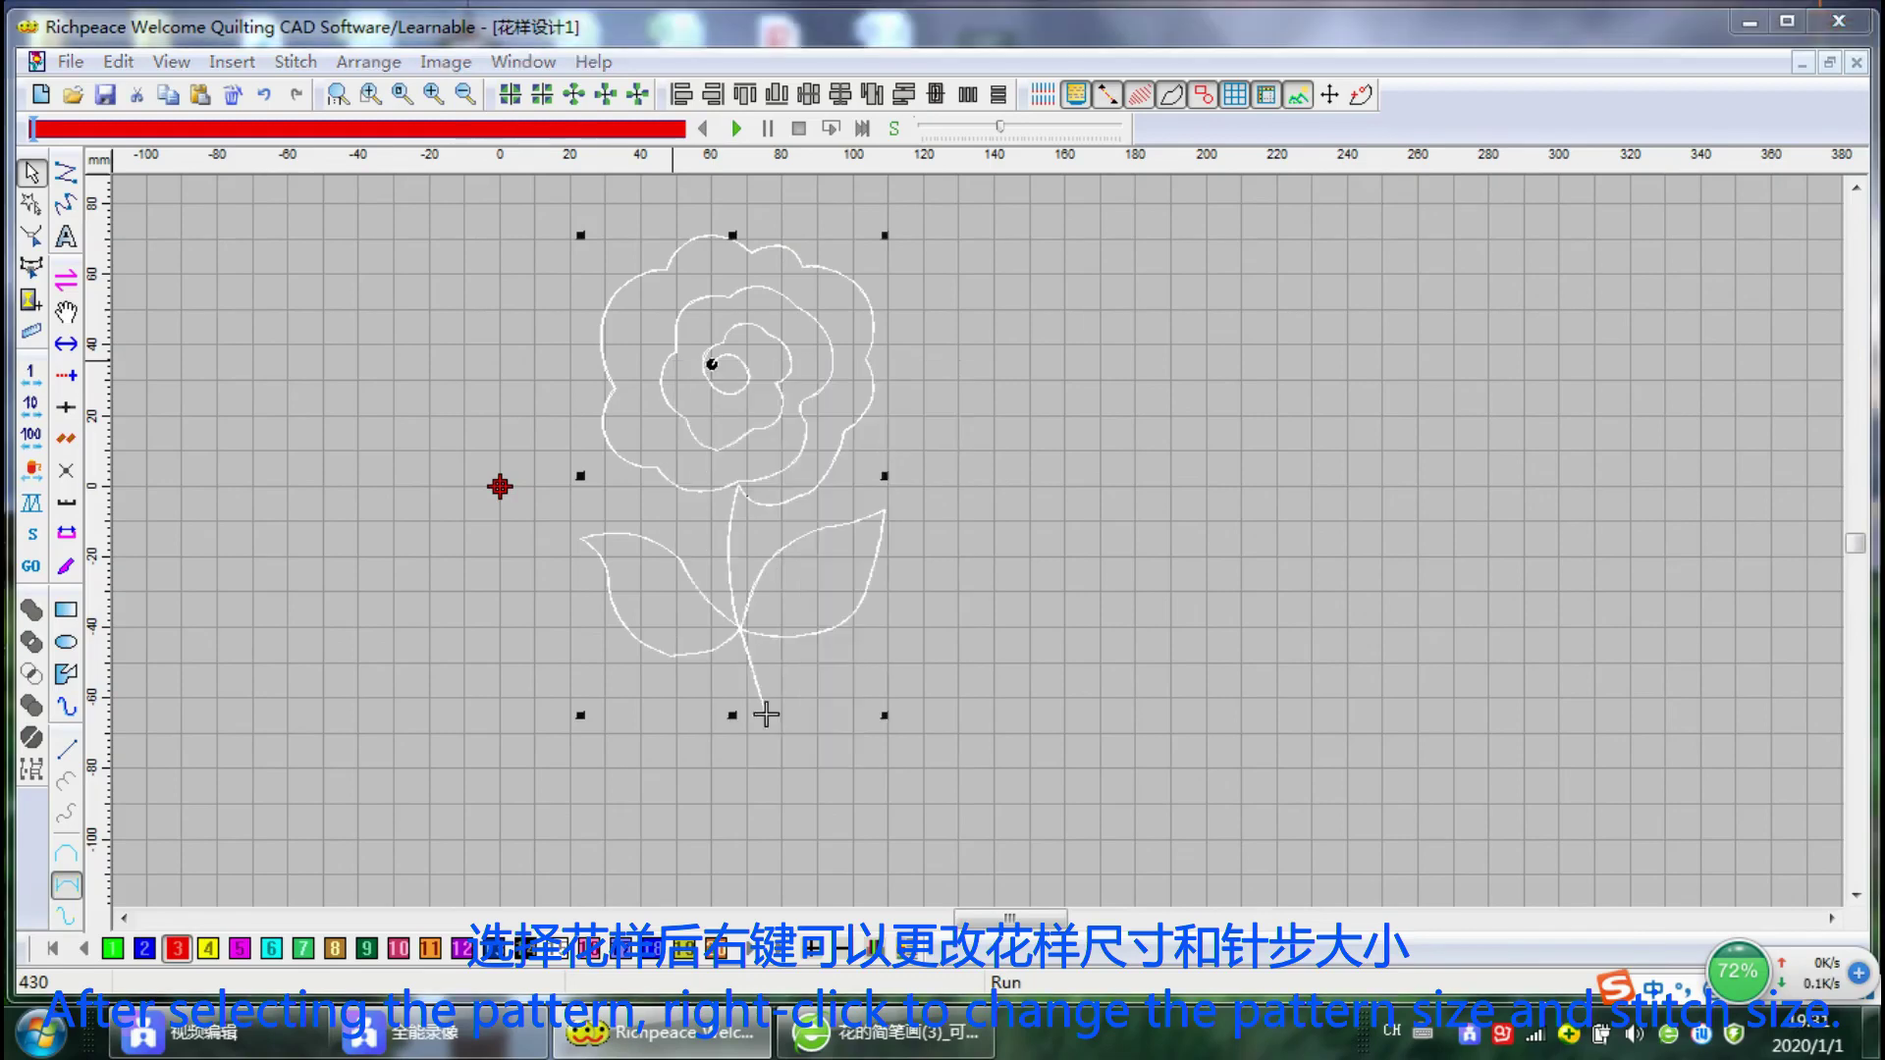
pyautogui.click(841, 213)
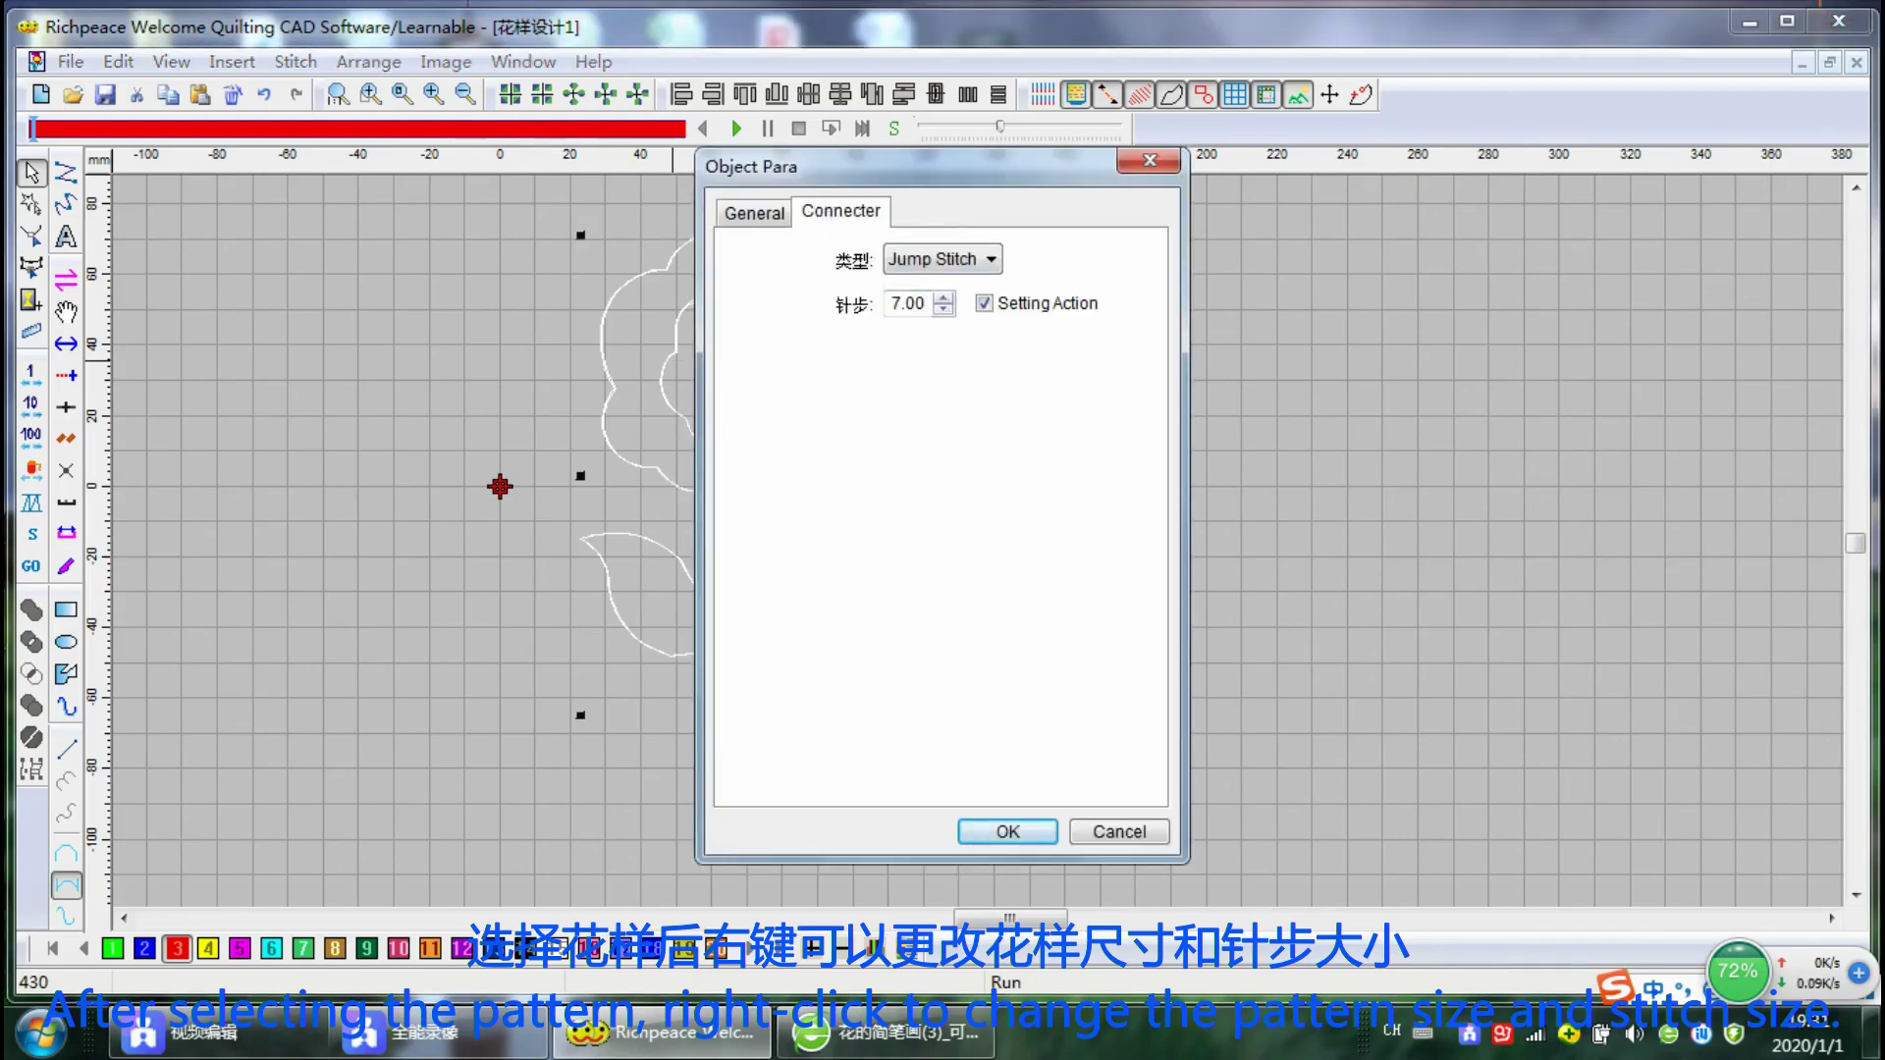
pyautogui.doubleClick(908, 305)
pyautogui.click(754, 213)
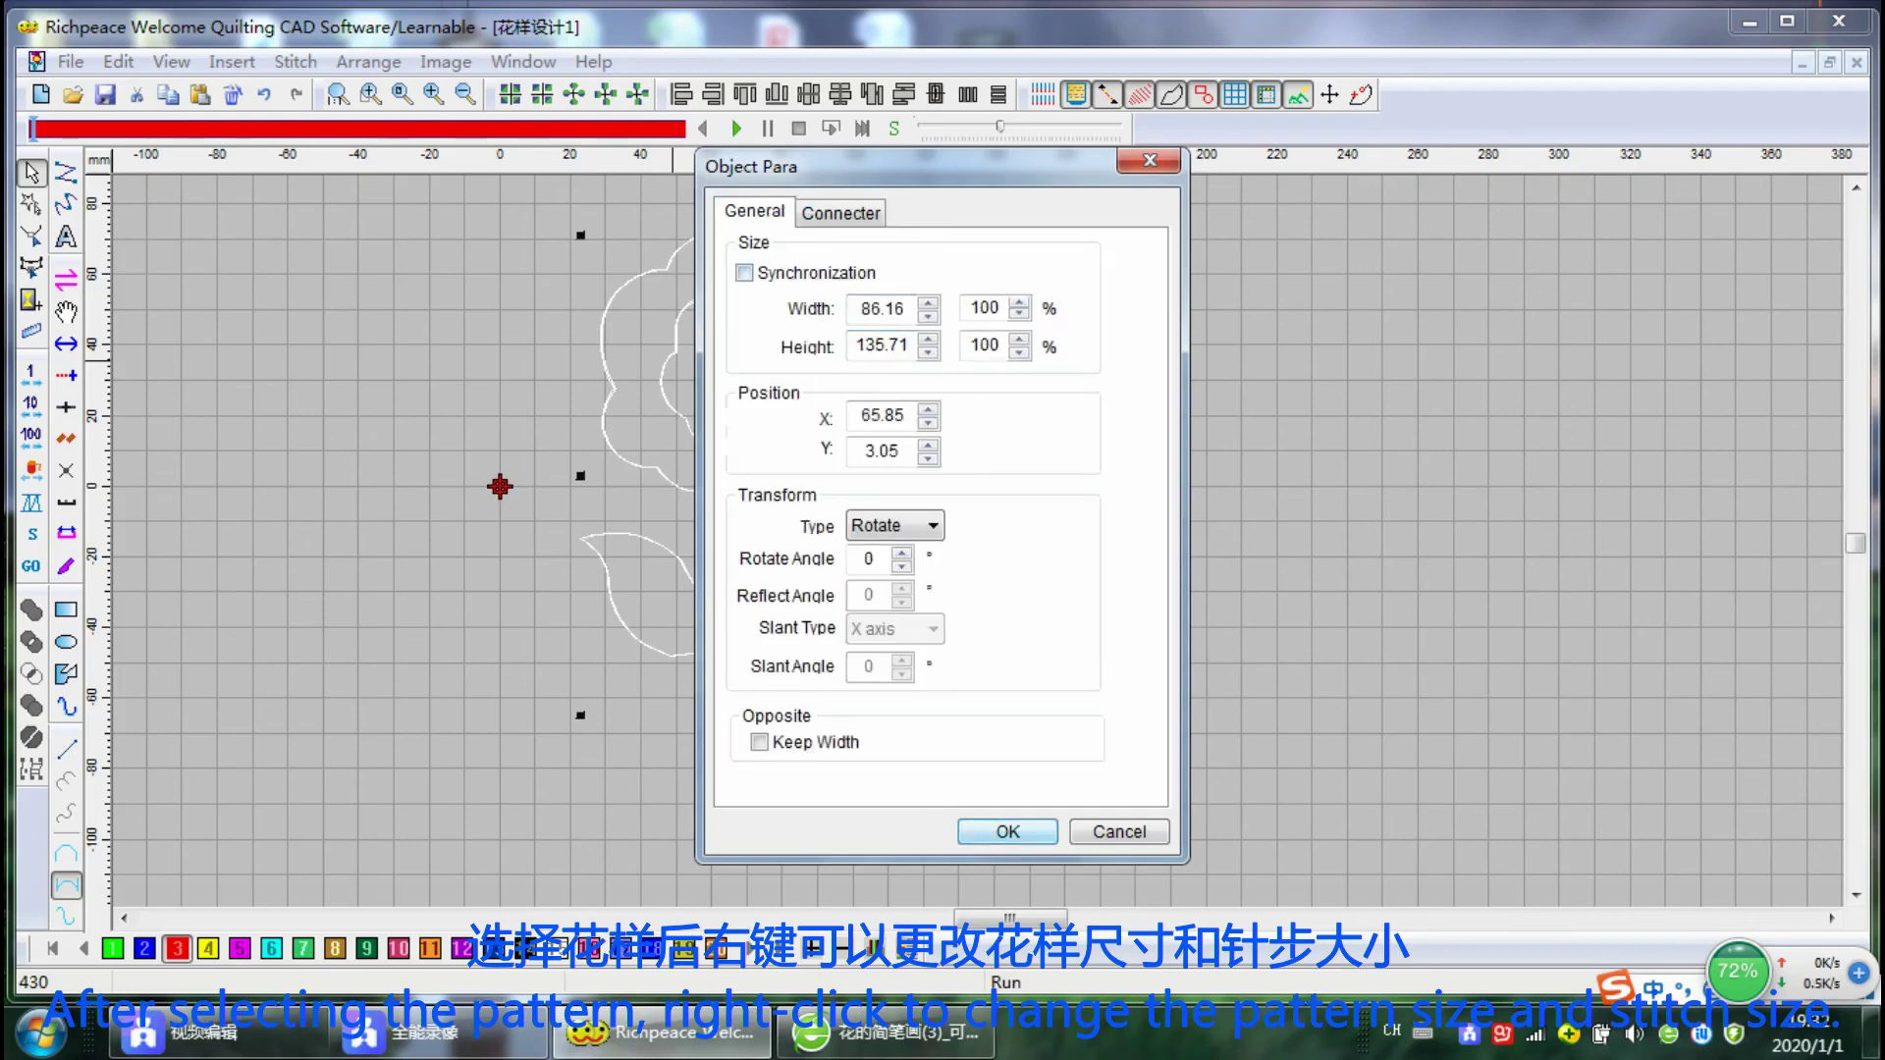
pyautogui.click(1007, 832)
pyautogui.click(1002, 829)
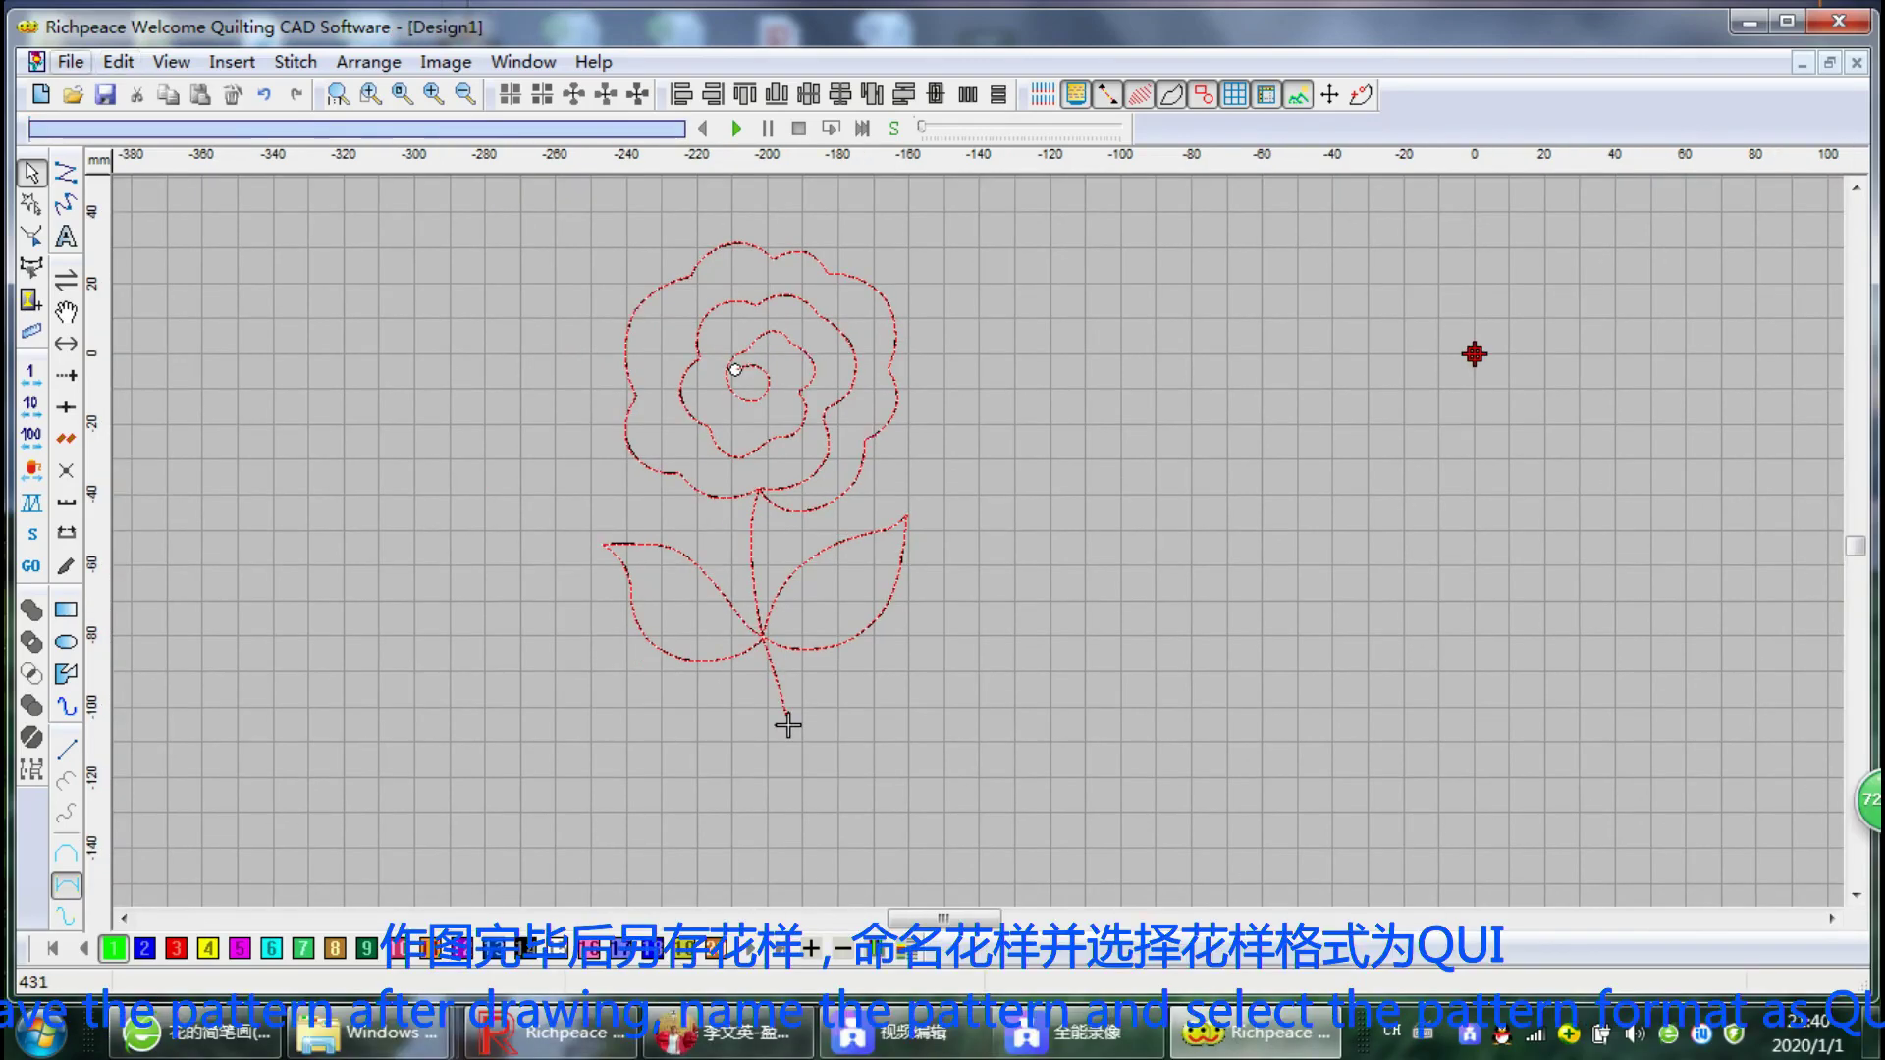
# Start saving the flower design as a new file with the type Richpeace(*.QUI)-V2
pyautogui.hotkey('alt', 'f')
pyautogui.press('Down')
pyautogui.press('Down')
pyautogui.press('Down')
pyautogui.press('Down')
pyautogui.press('Down')
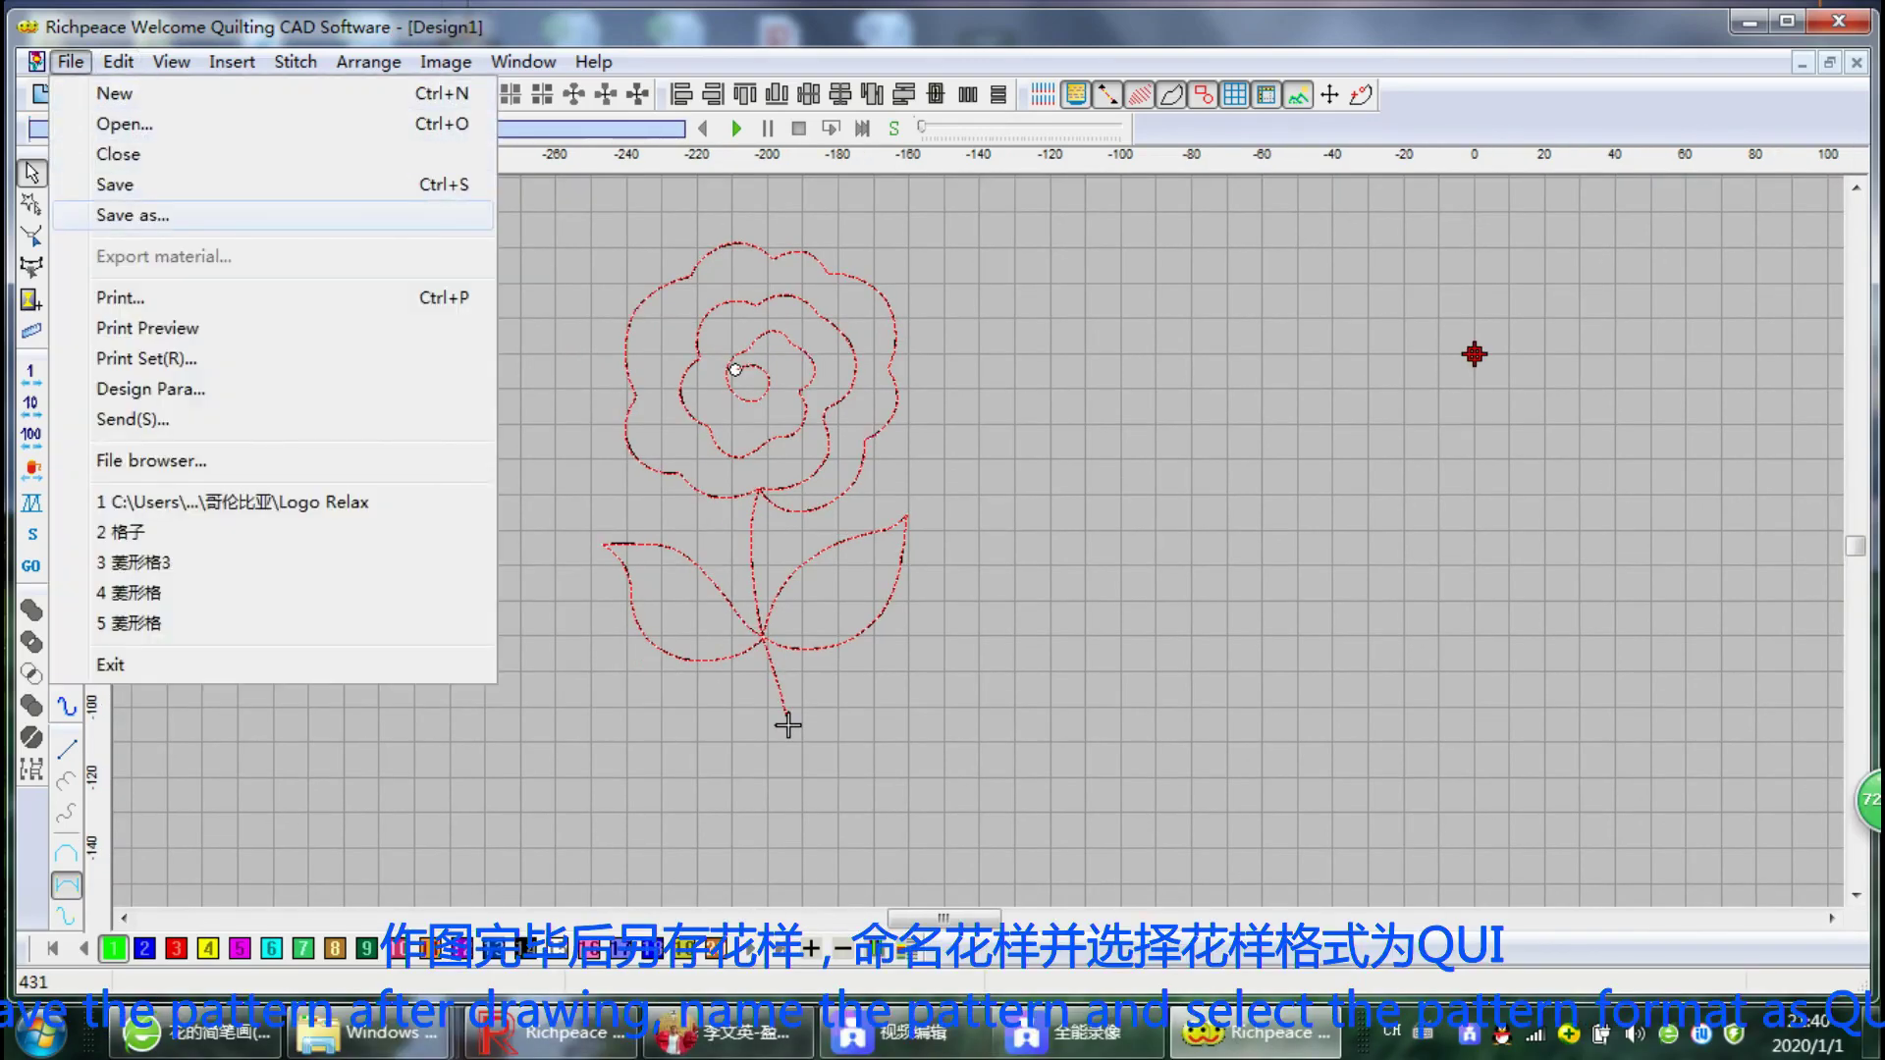
pyautogui.press('Return')
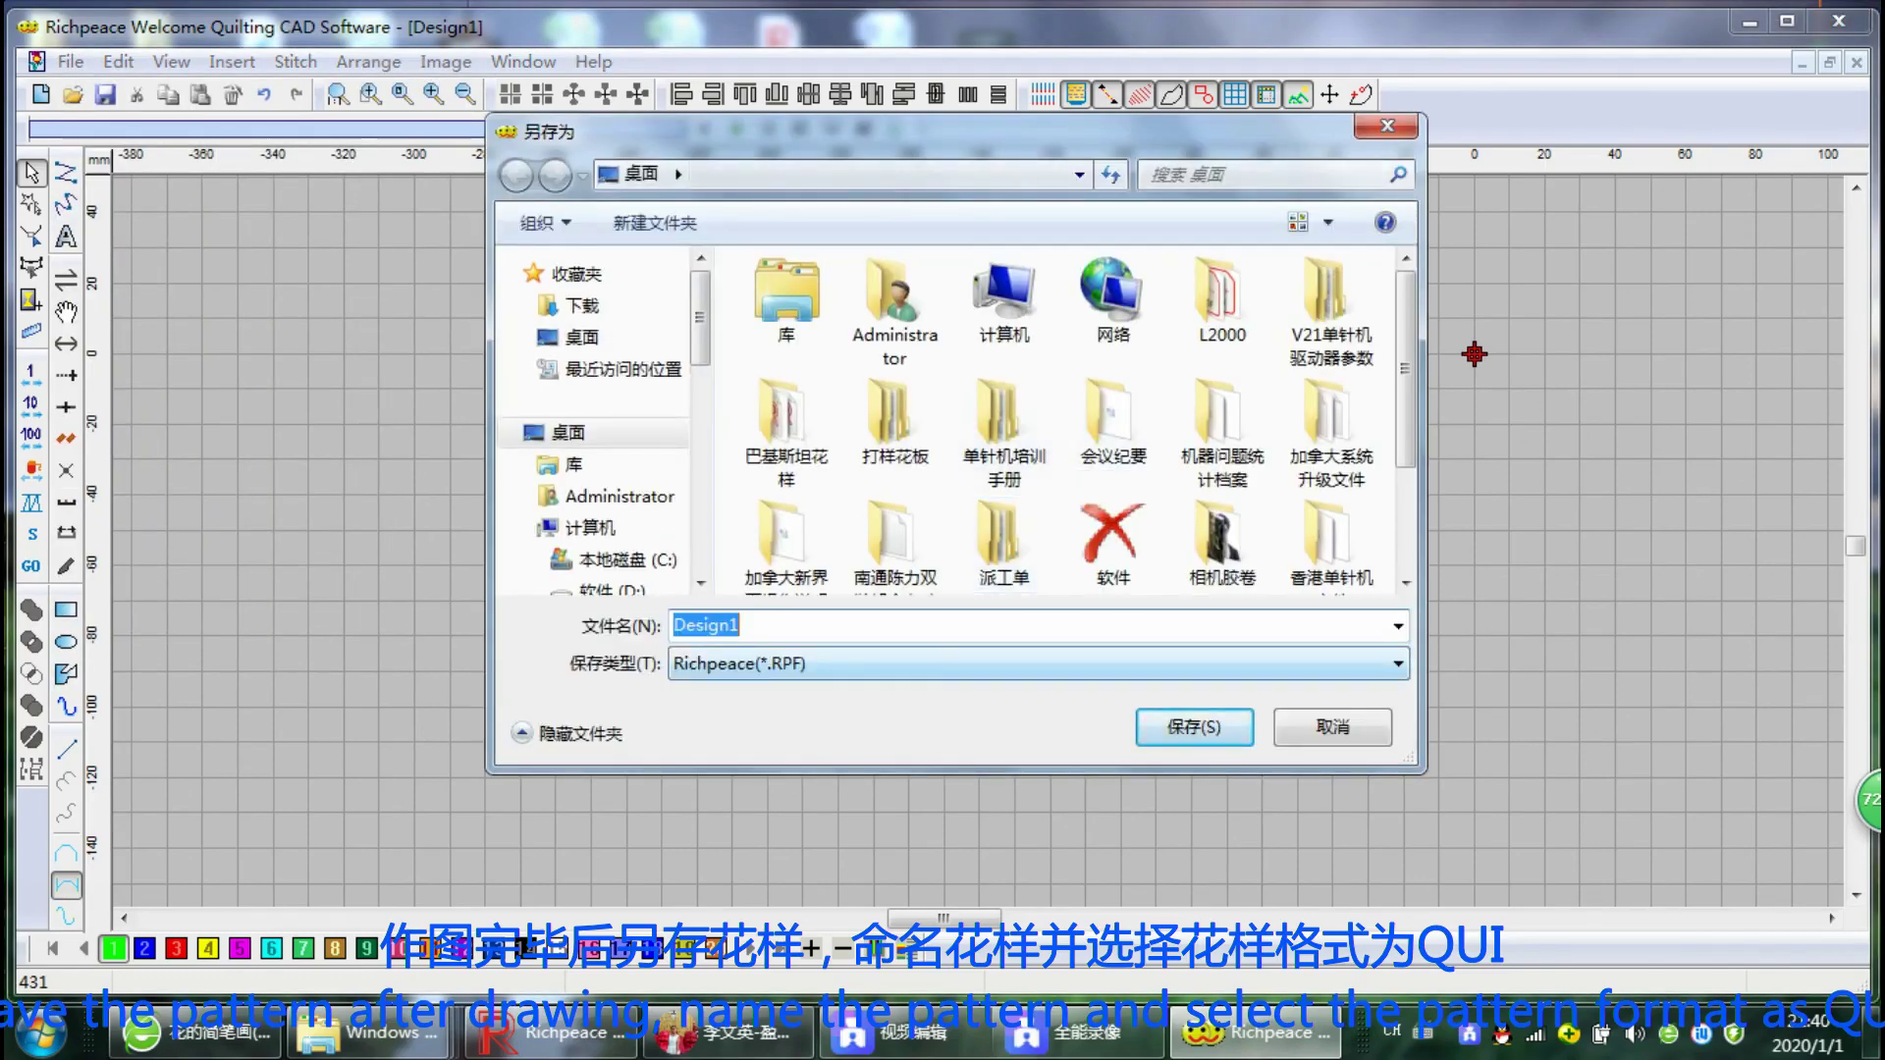
pyautogui.click(1004, 664)
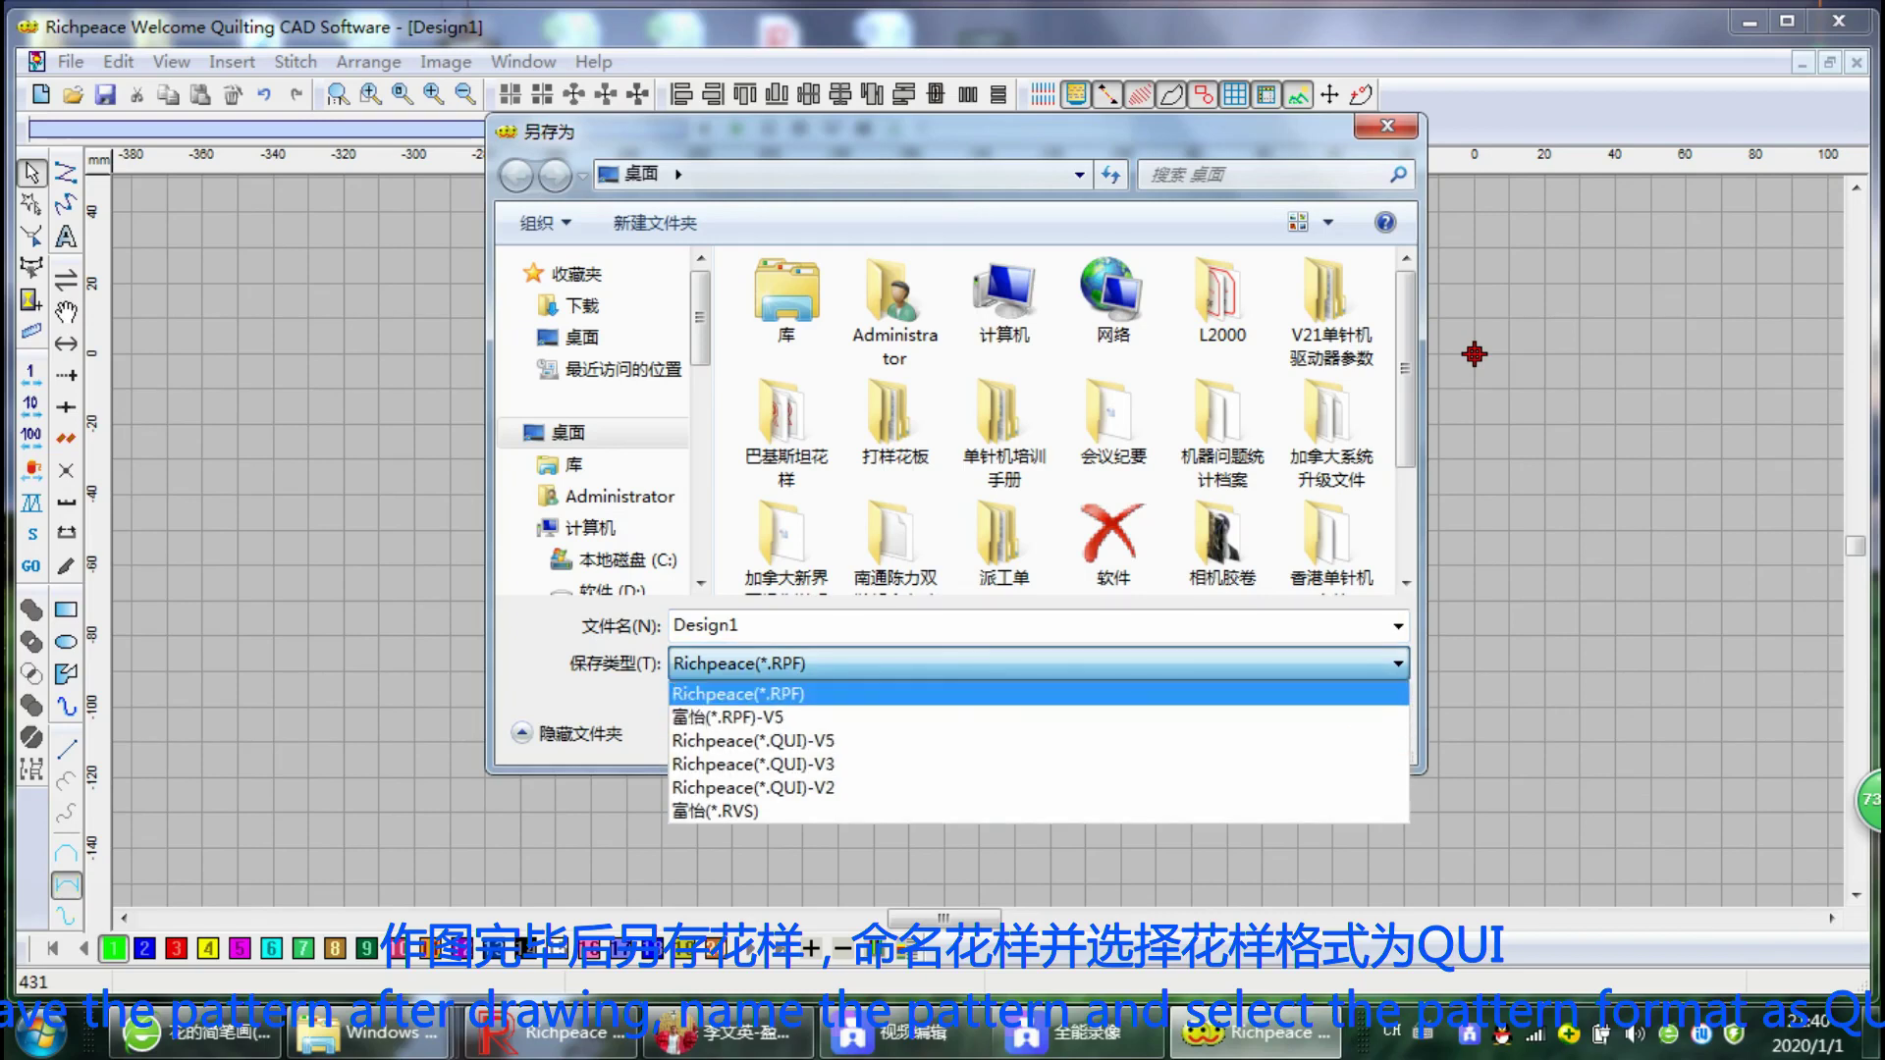
pyautogui.press('Down')
pyautogui.press('Down')
pyautogui.press('Down')
pyautogui.press('Down')
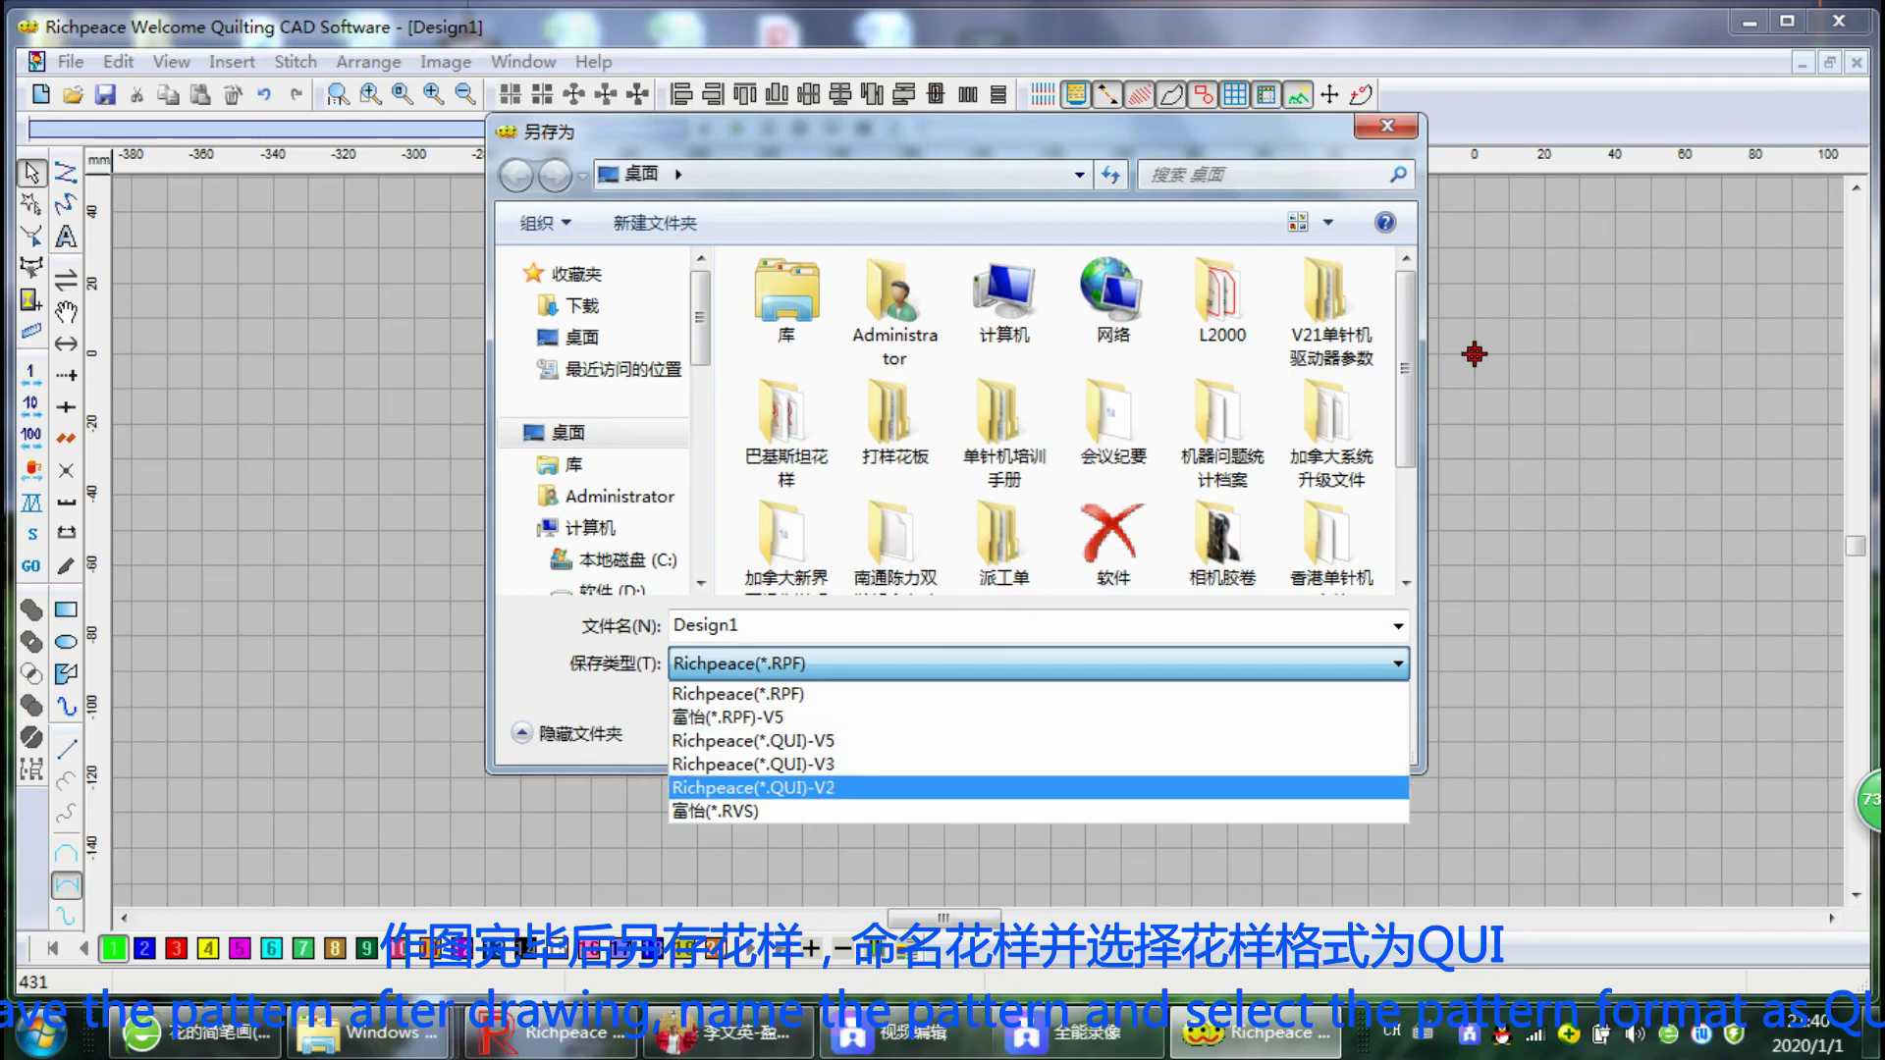
pyautogui.press('Return')
# Name the file "design 1" and save it to the desktop
pyautogui.hotkey('shift', 'Tab')
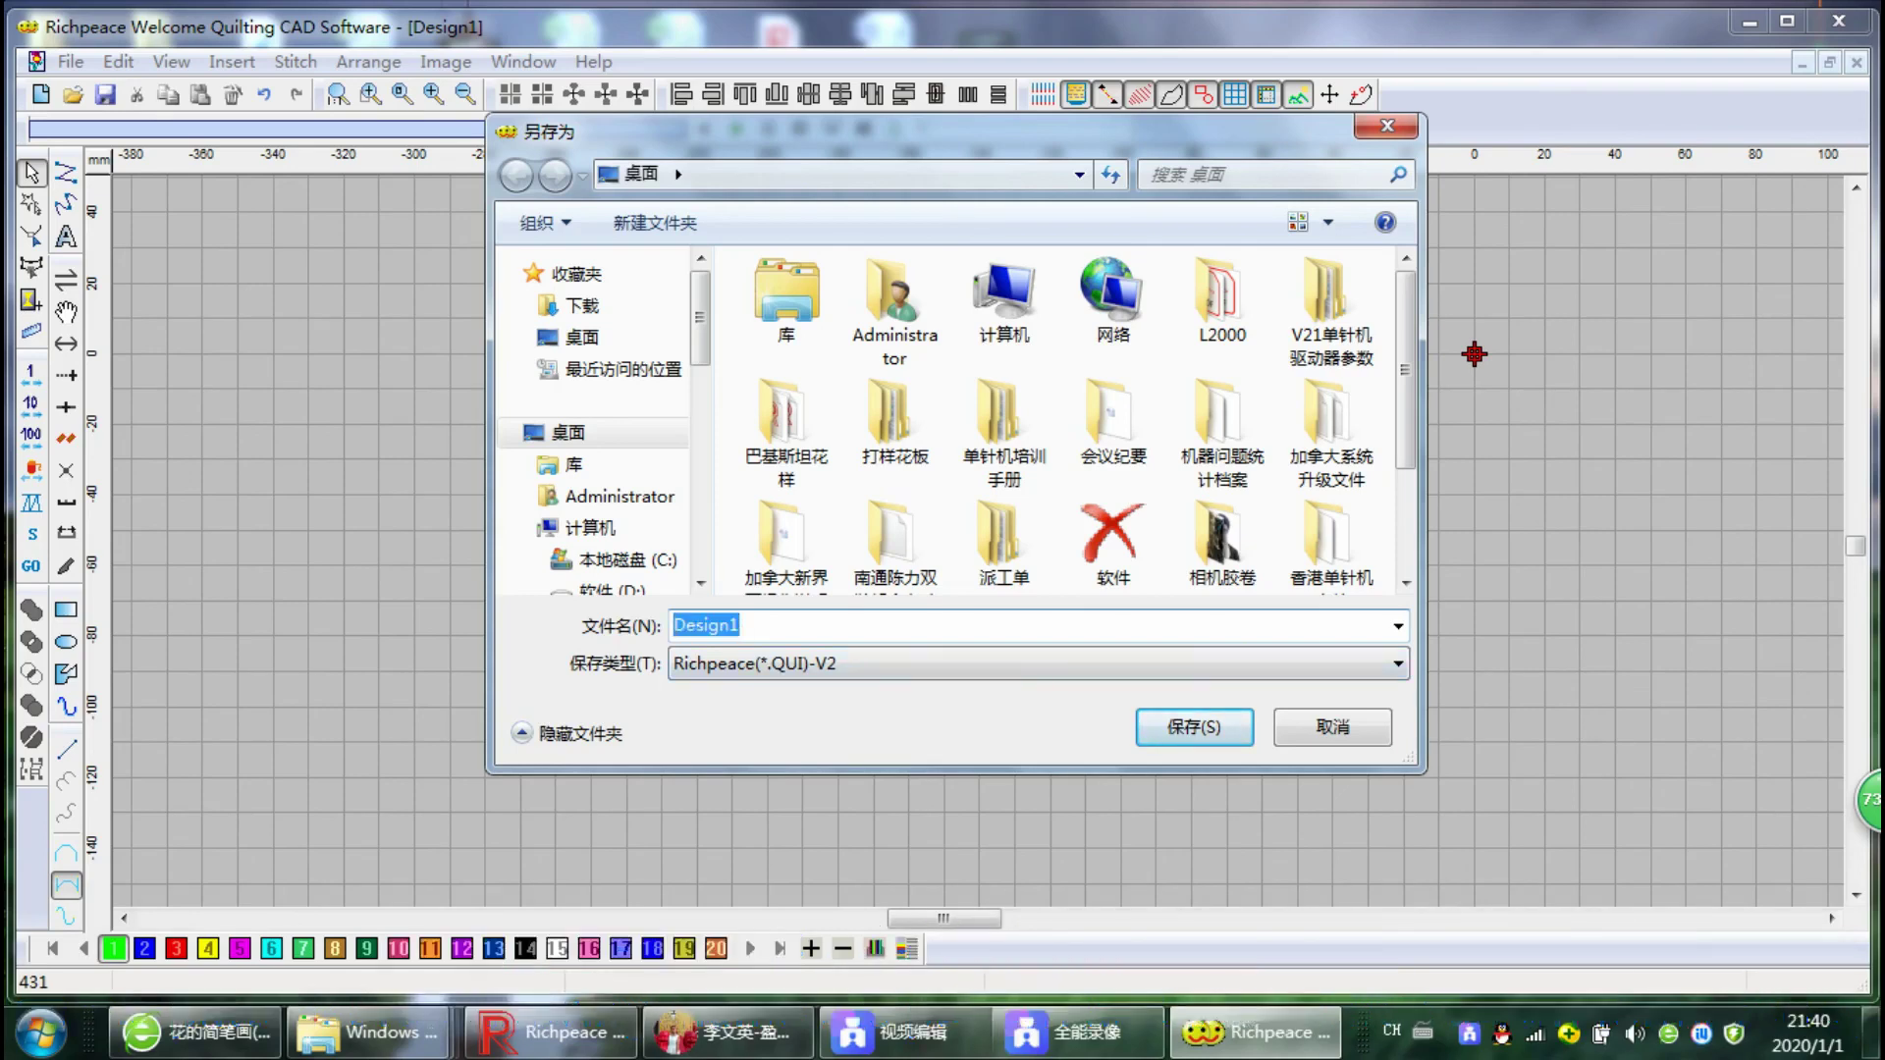
pyautogui.write('design')
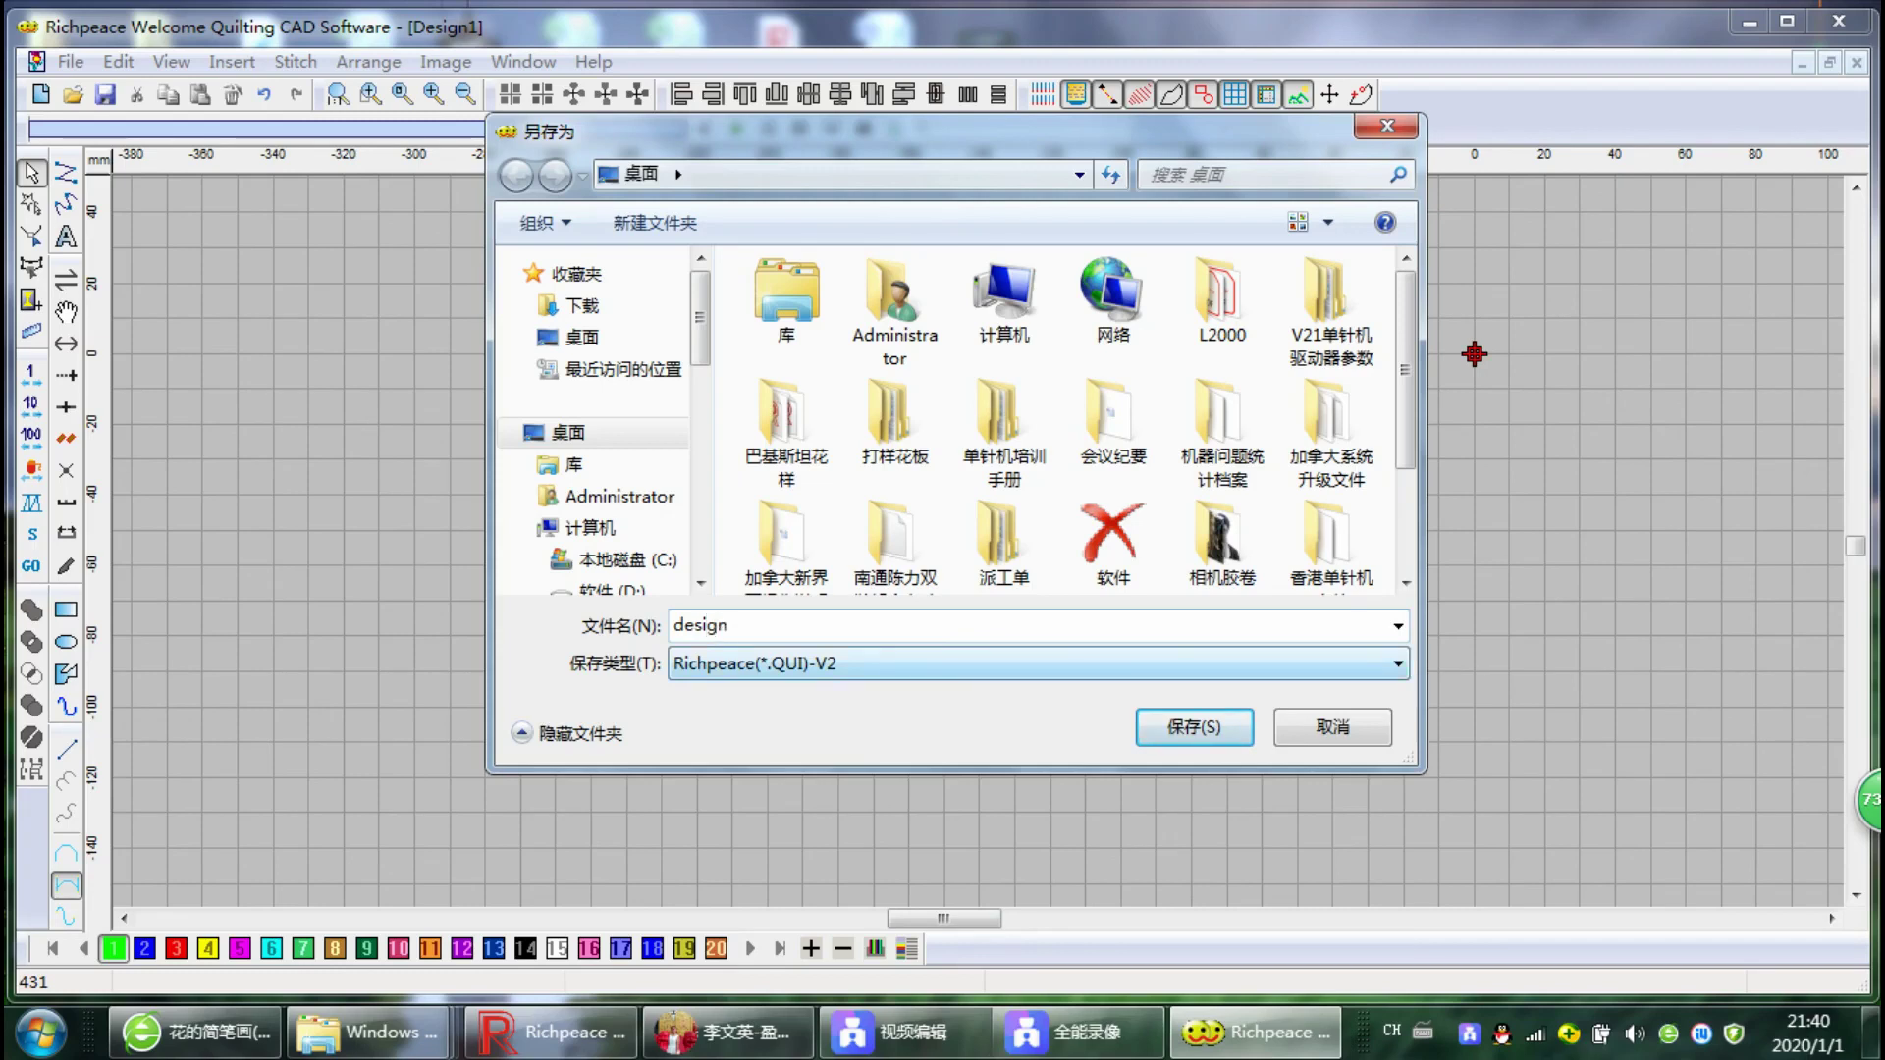
pyautogui.write(' 1')
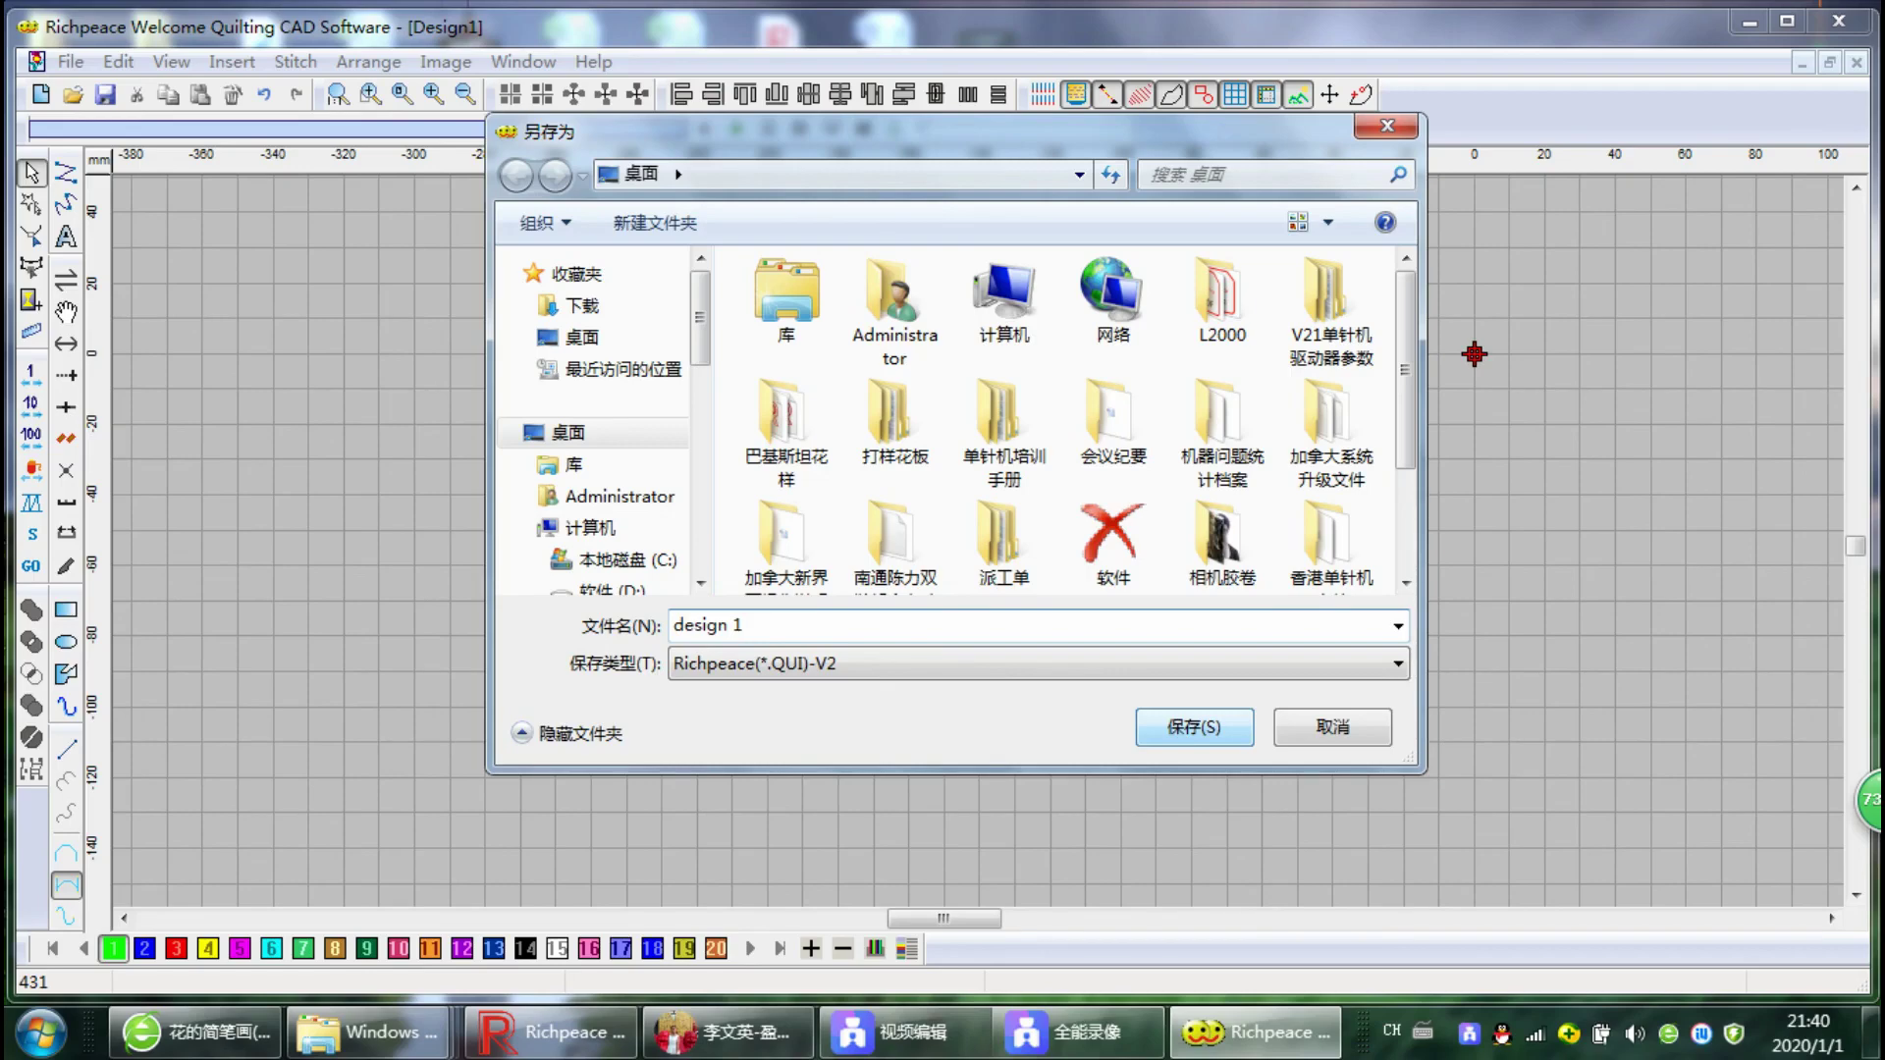
pyautogui.click(568, 433)
pyautogui.click(1193, 728)
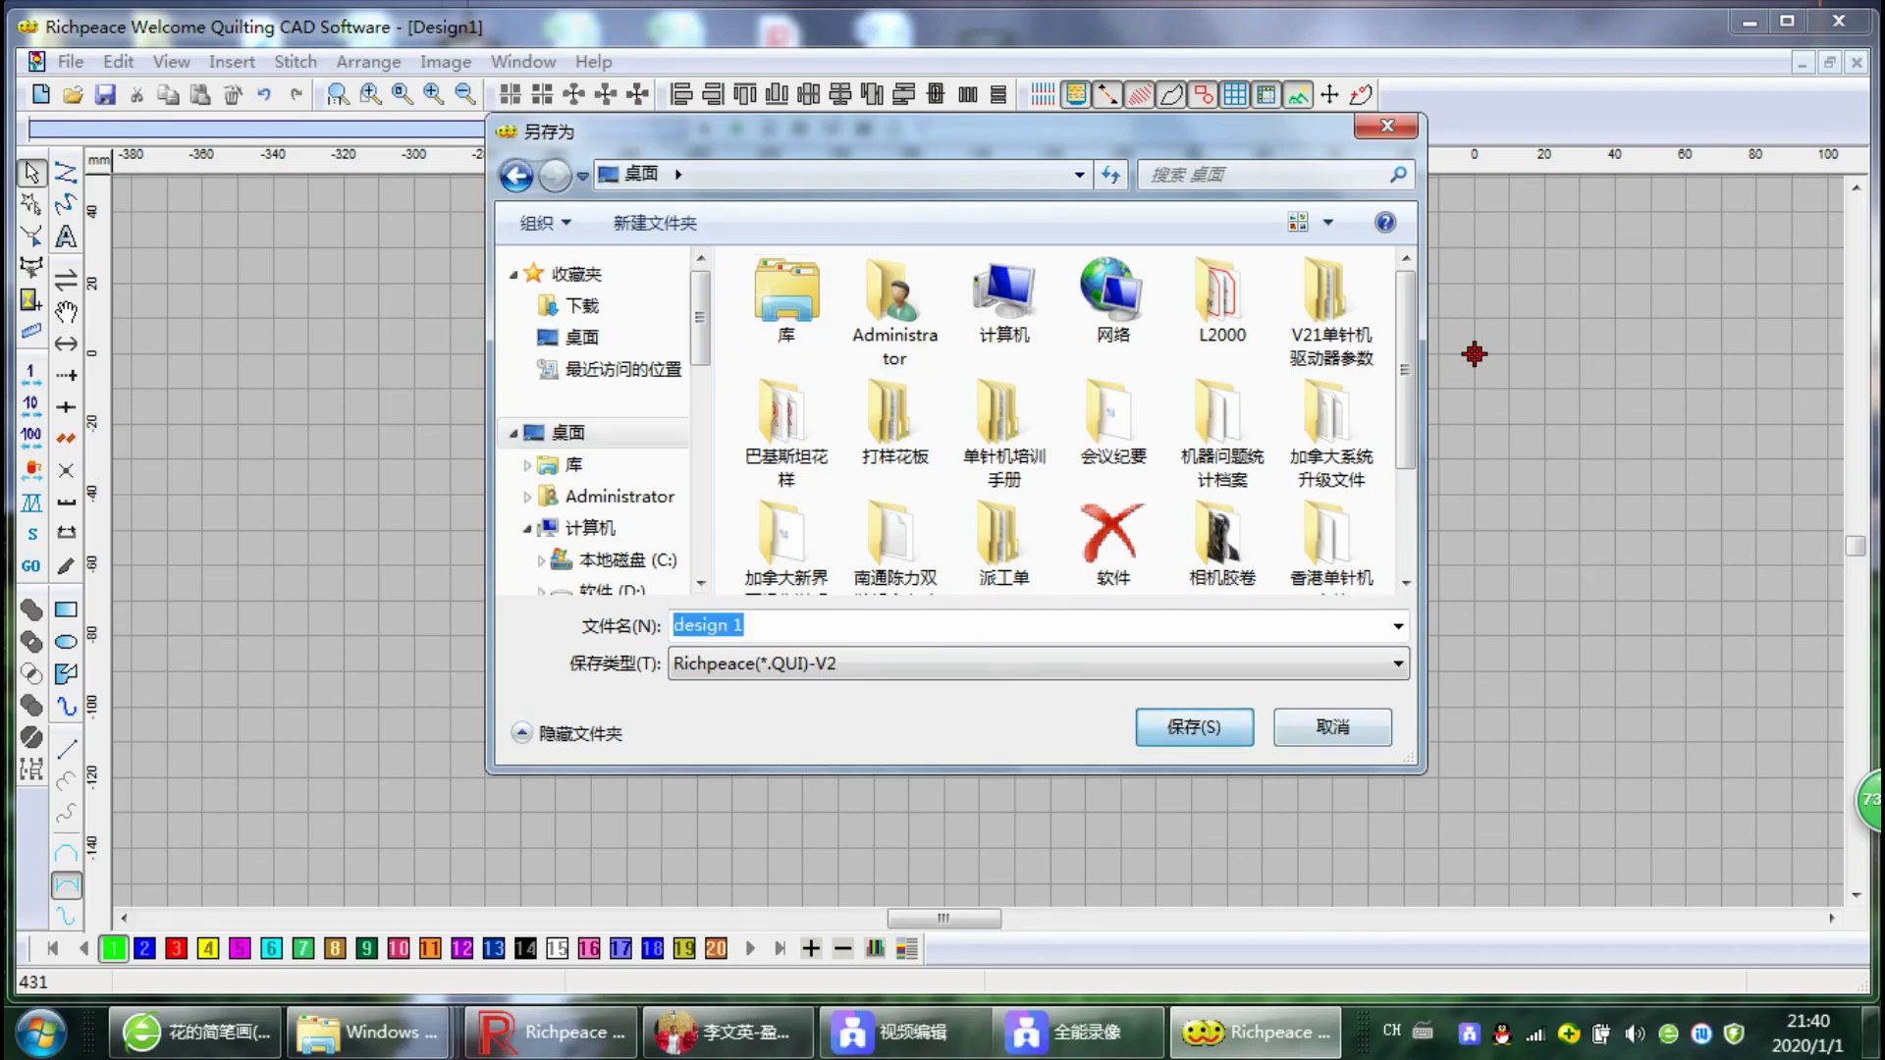